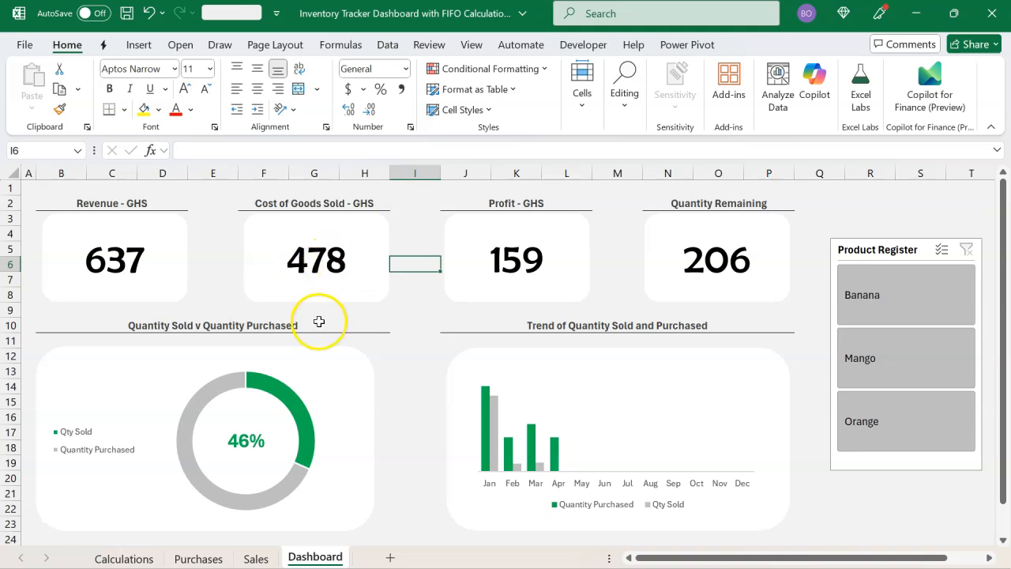
Preview the dashboard for Banana, Mango and Orange in turn with the Product Register slicer, and clear its filter.
left_click(519, 226)
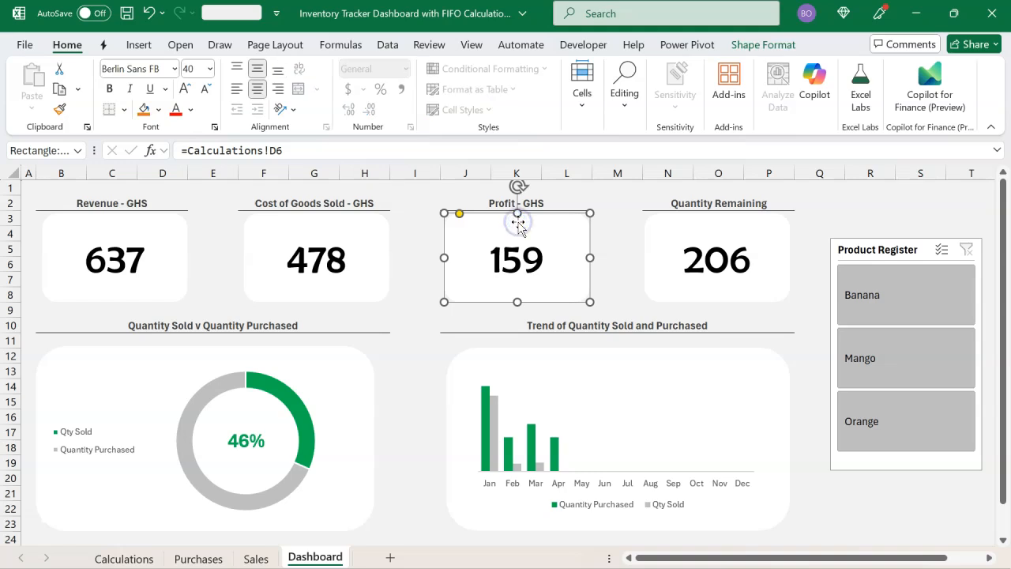
left_click(620, 250)
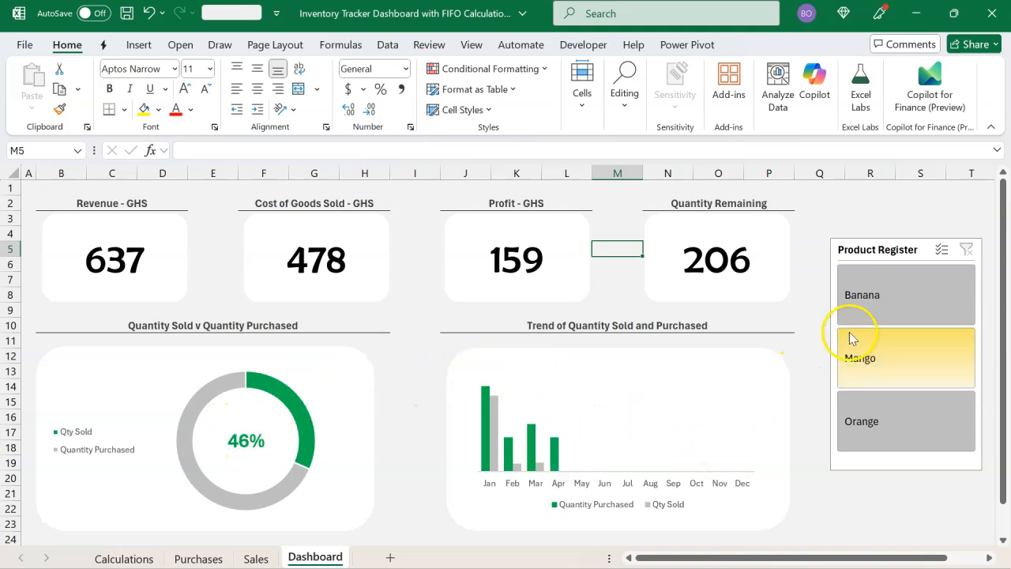
left_click(871, 315)
left_click(874, 350)
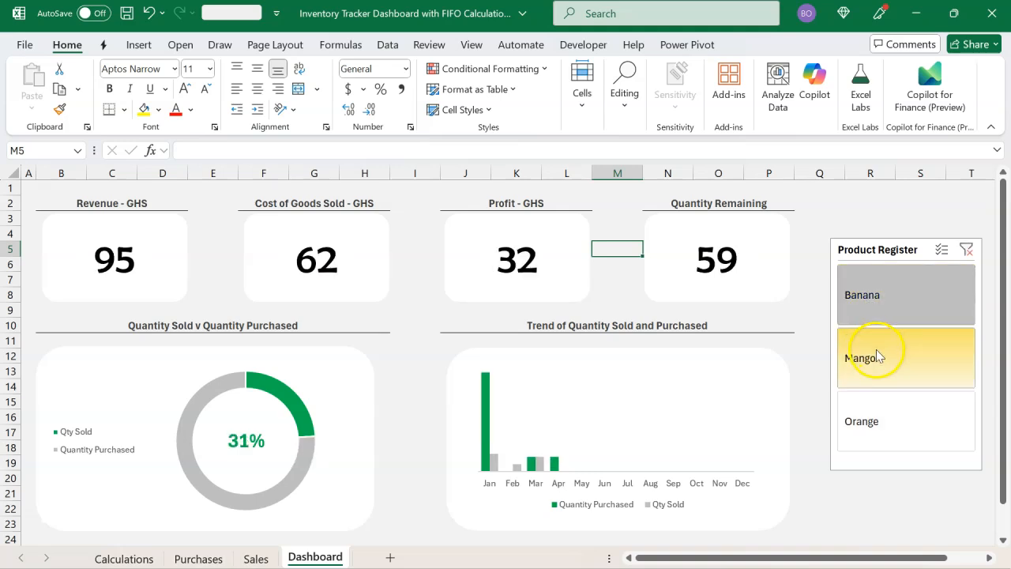
left_click(881, 411)
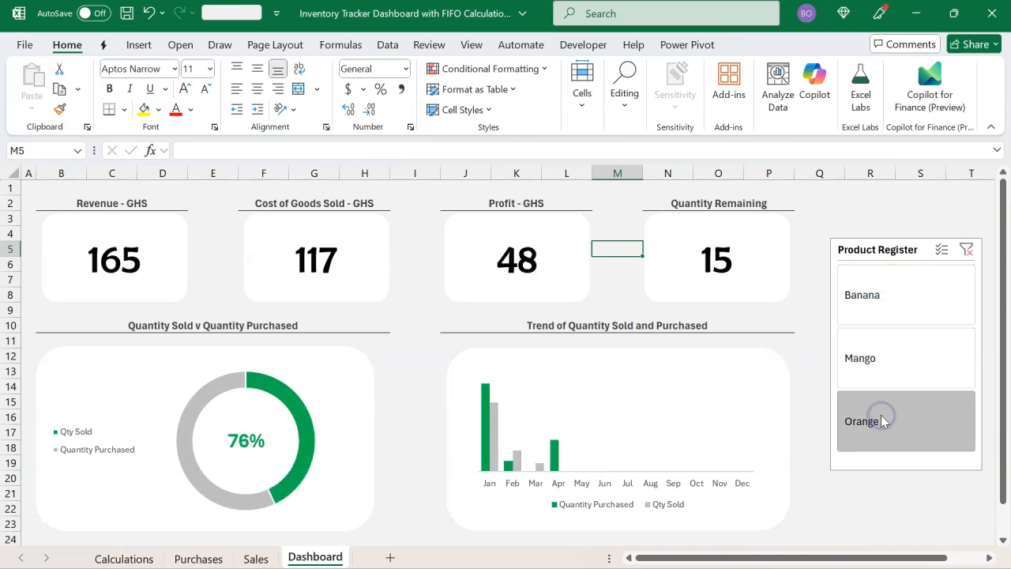
left_click(894, 316)
left_click(899, 355)
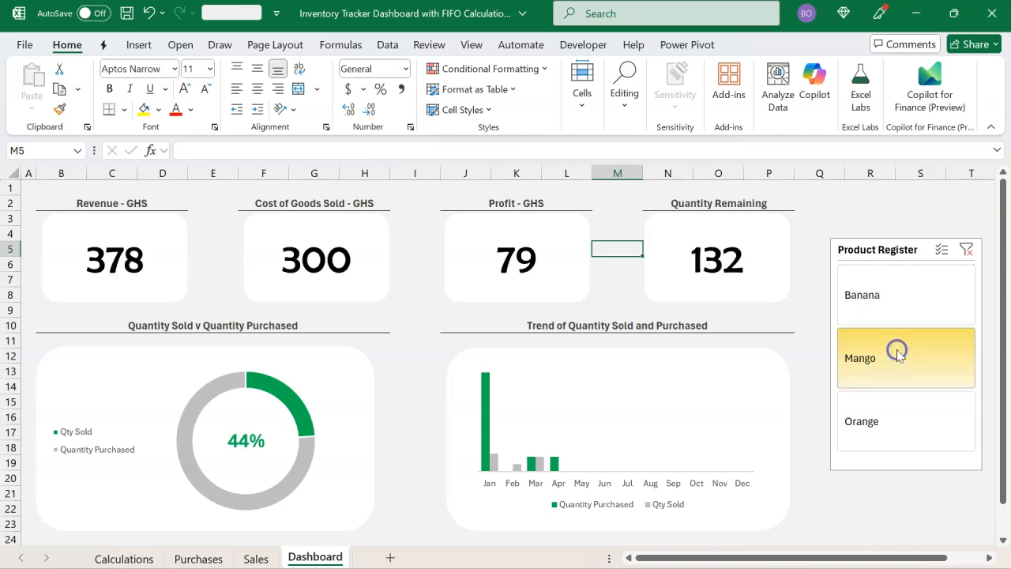
left_click(905, 312)
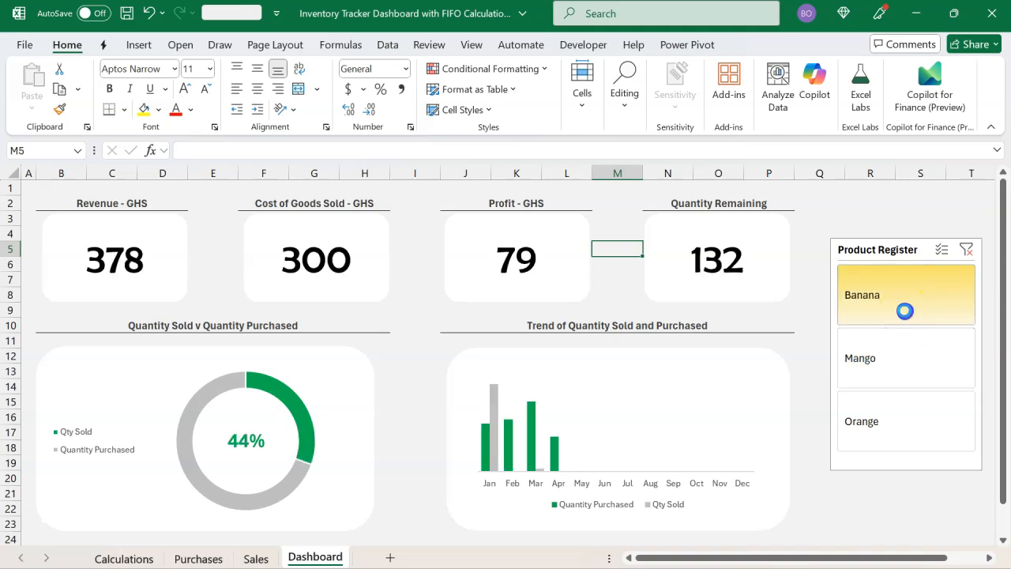
left_click(967, 250)
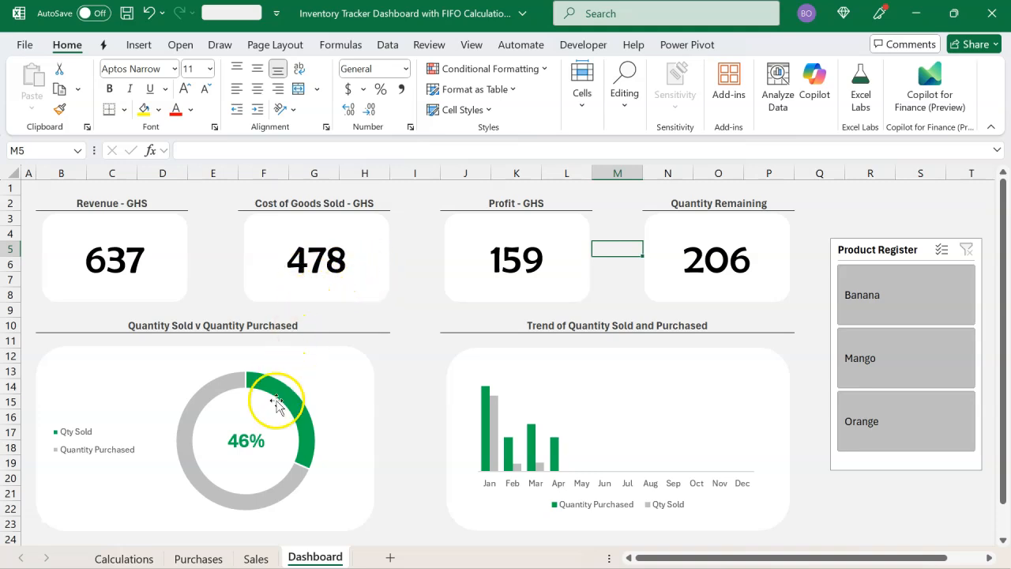
Examine the purchase records on the Purchases sheet, their Item column and the Product Register list beside the table.
left_click(198, 558)
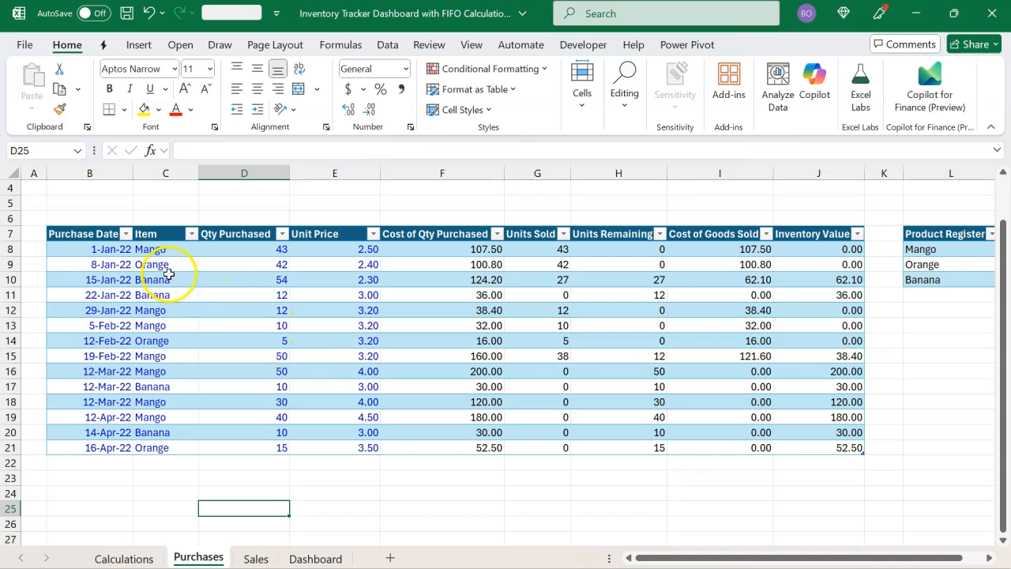
left_click_drag(90, 249, 762, 443)
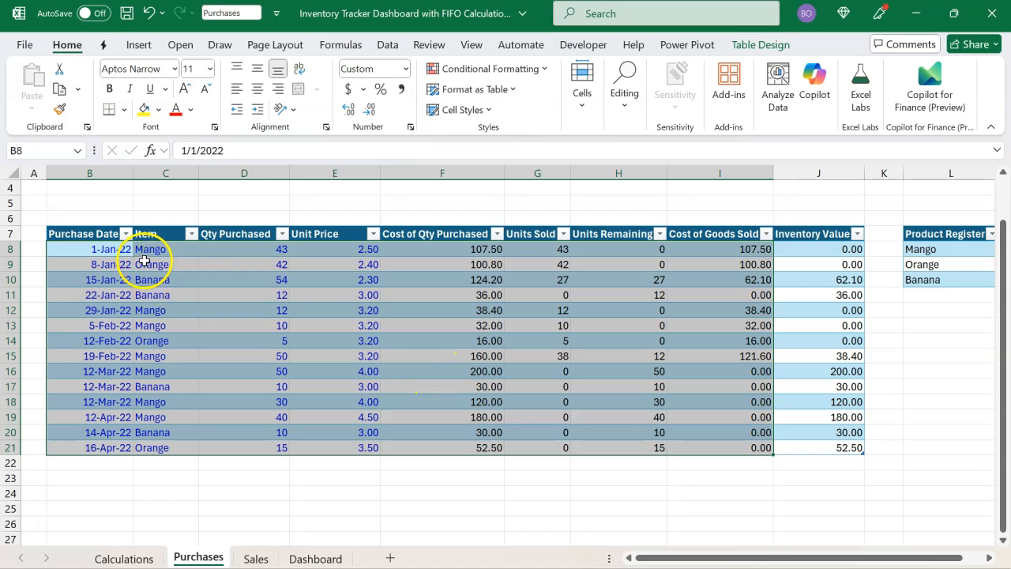
left_click_drag(150, 252, 150, 369)
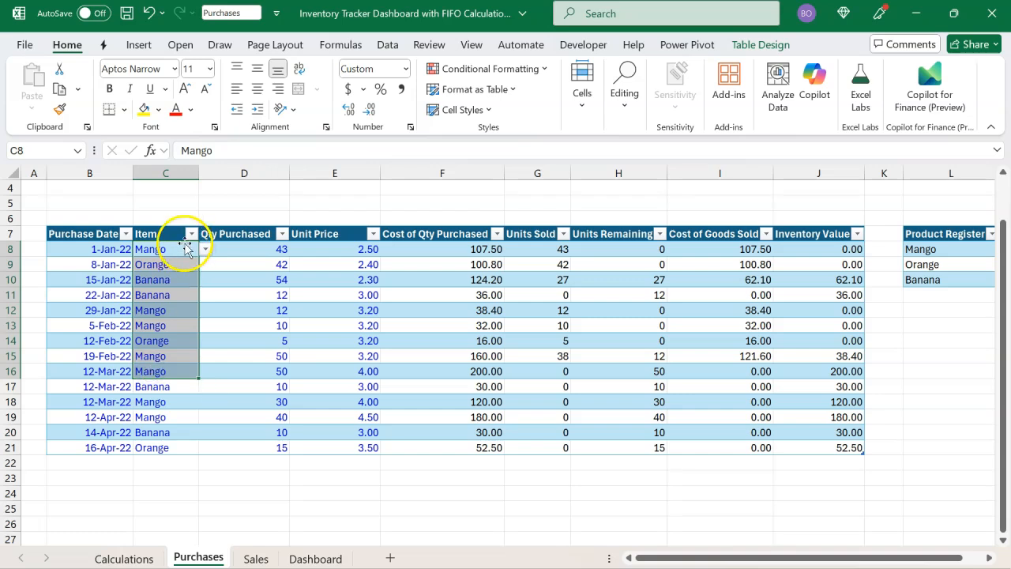
scroll(915, 248, "right", 3)
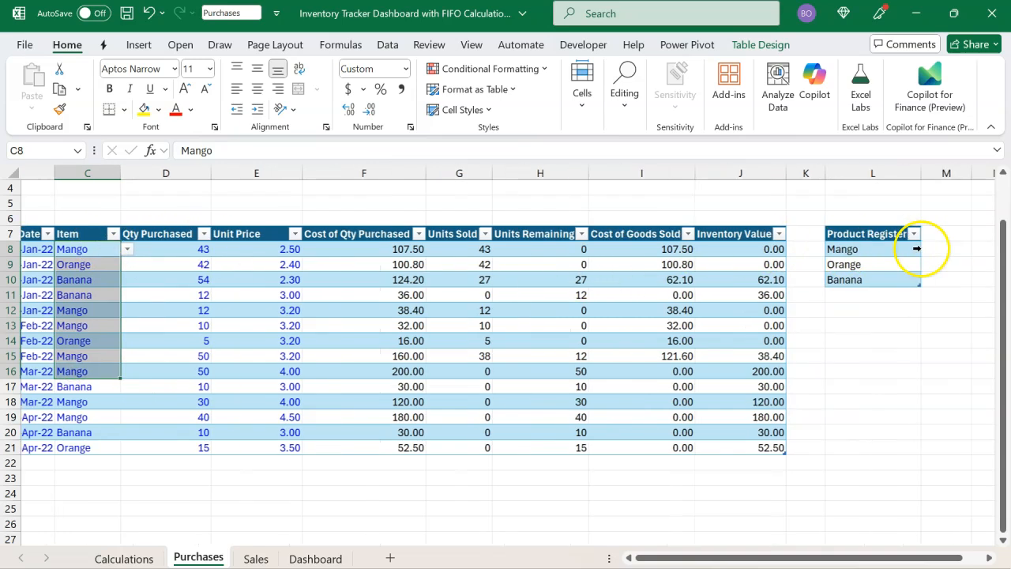
left_click(829, 247)
left_click_drag(830, 247, 829, 282)
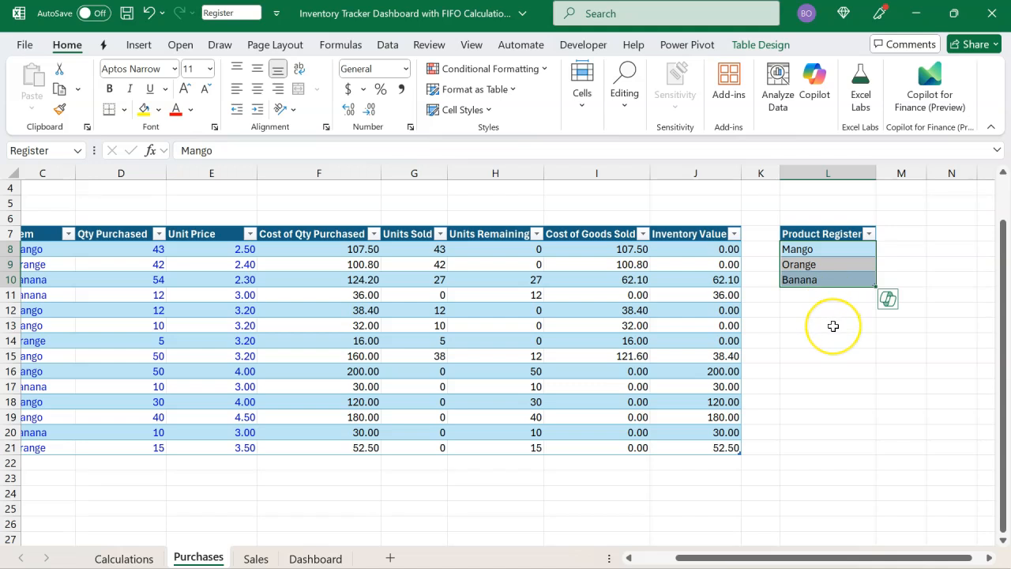
scroll(834, 324, "left", 3)
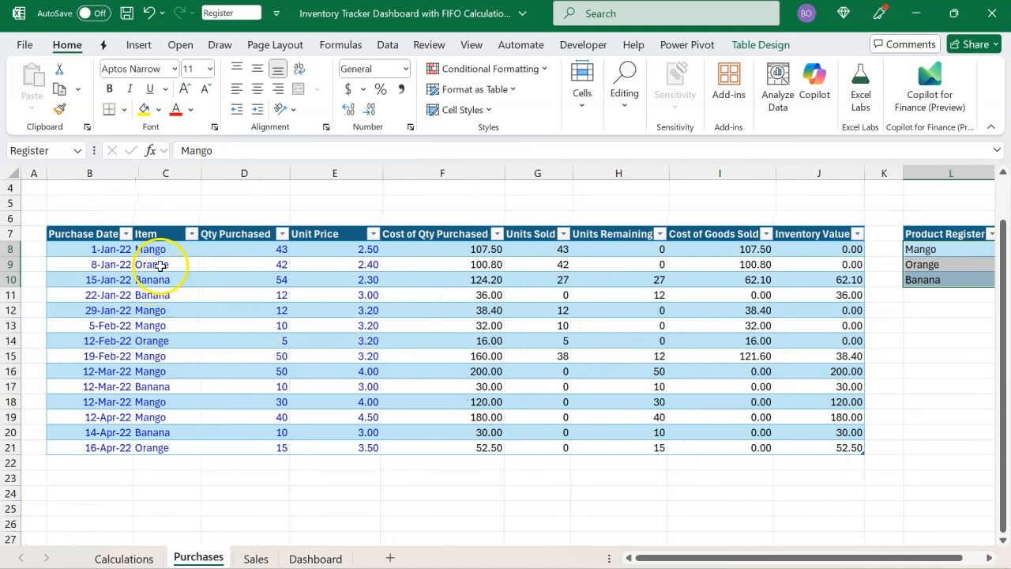
Inspect the first Mango purchase's date, item, unit price and purchase cost, along with the table's calculated columns.
left_click(113, 249)
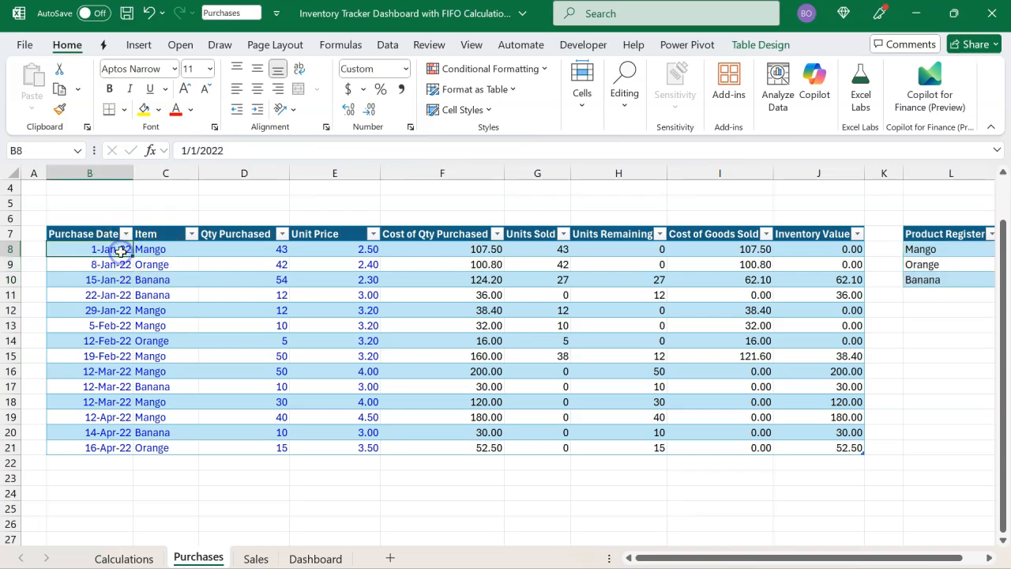
left_click(155, 250)
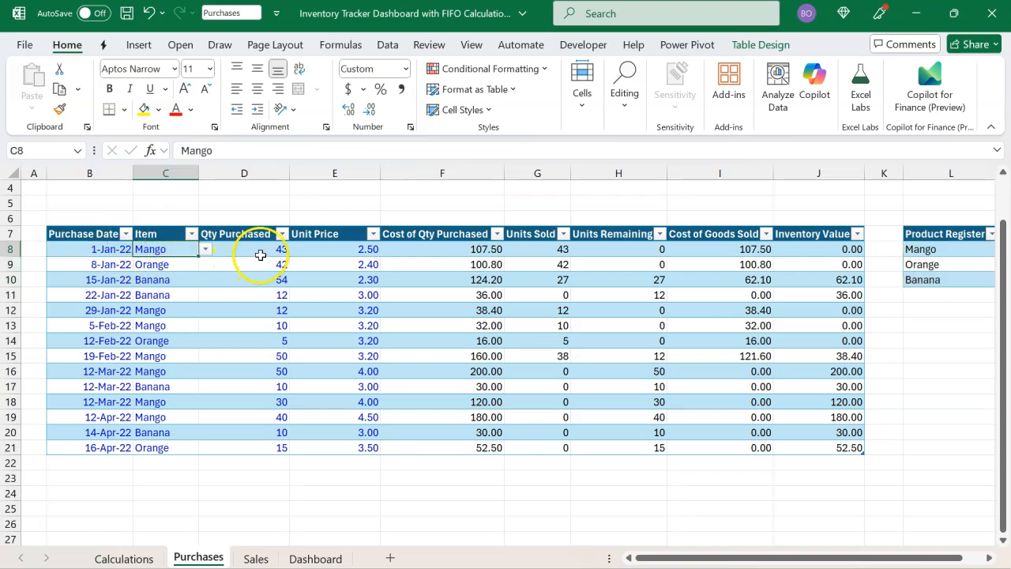
left_click(335, 249)
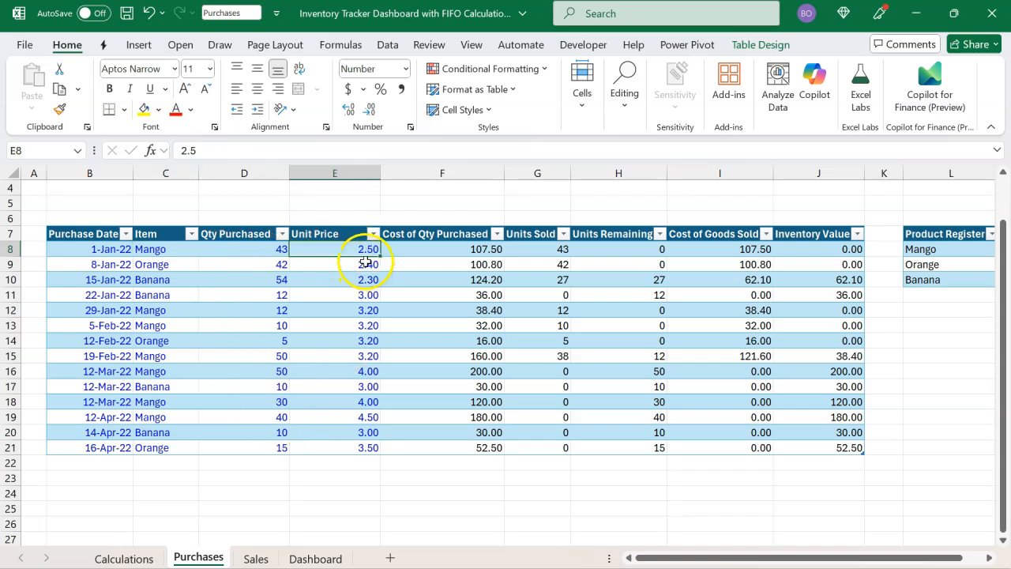
left_click_drag(441, 249, 800, 443)
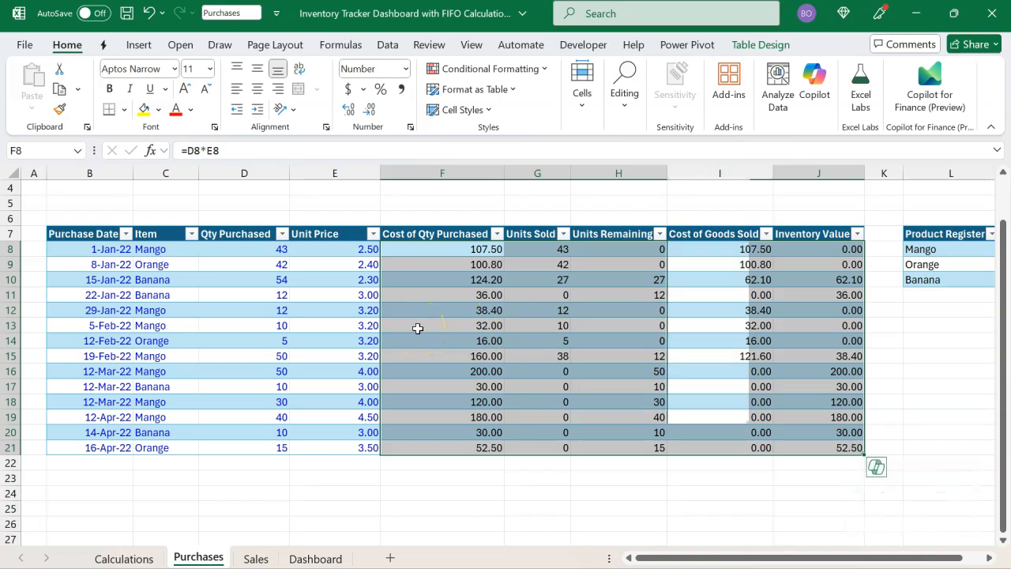
left_click(90, 251)
left_click_drag(89, 250, 431, 250)
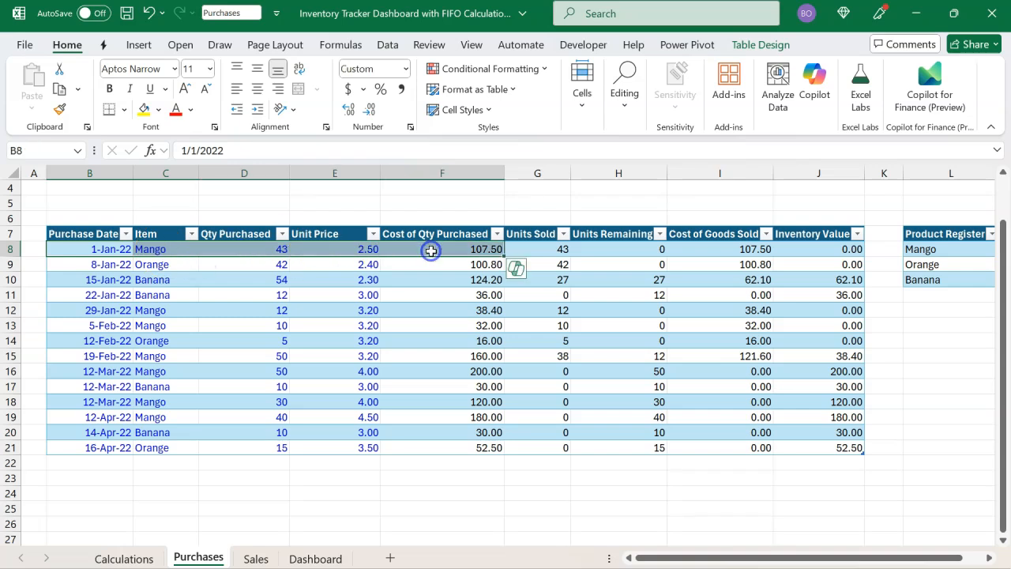
left_click(343, 249)
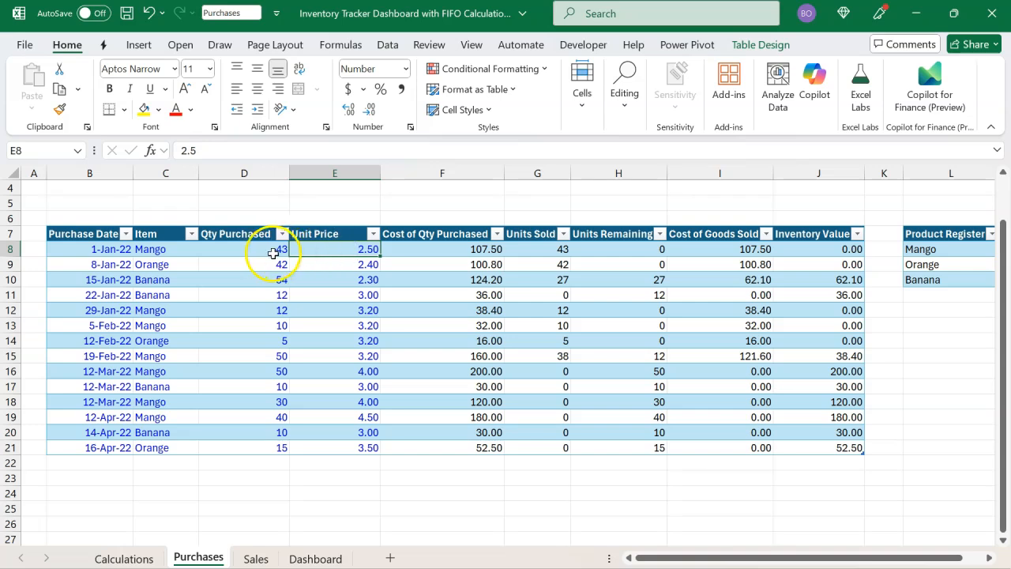
Inspect the Units Sold and Units Remaining formulas for the Mango batches in rows 8, 12 and 15.
left_click(545, 251)
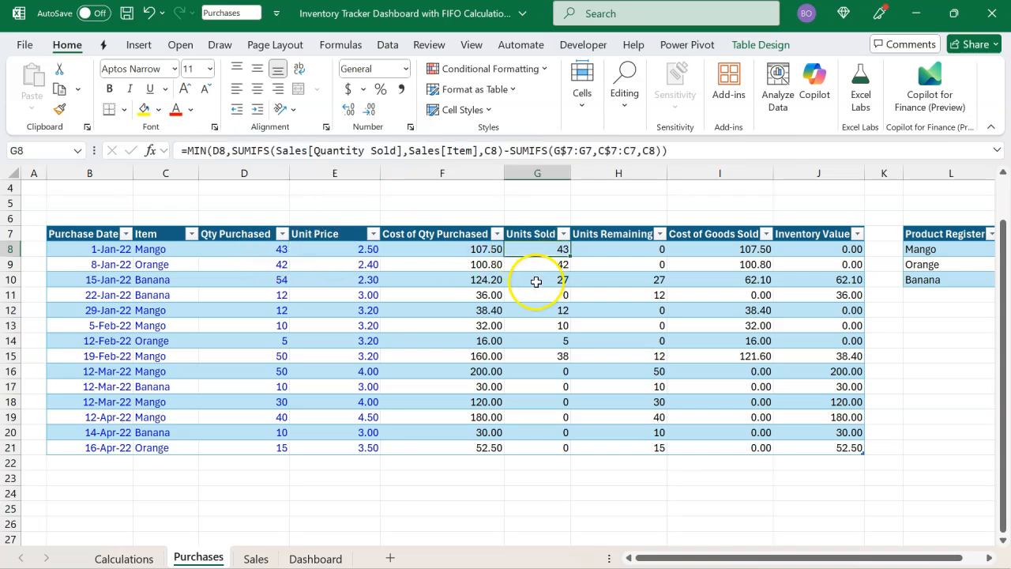
left_click(615, 248)
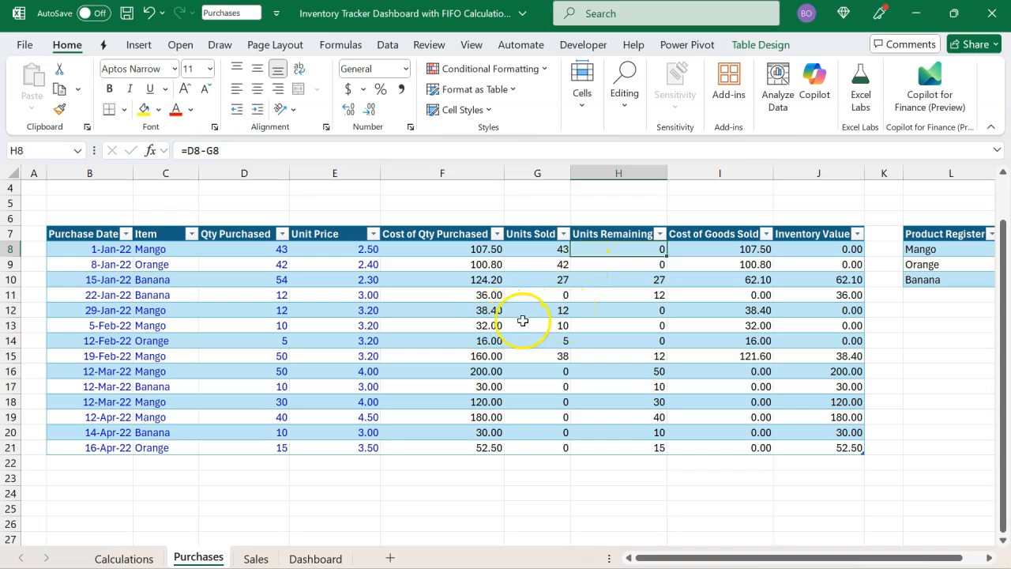
left_click(280, 313)
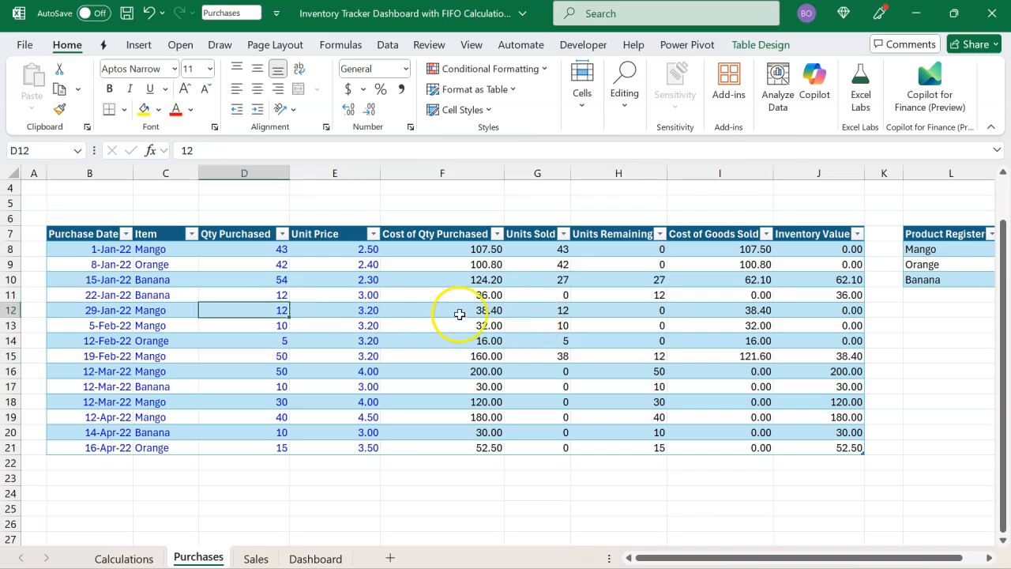
left_click(527, 311, "ctrl")
left_click(616, 312, "ctrl")
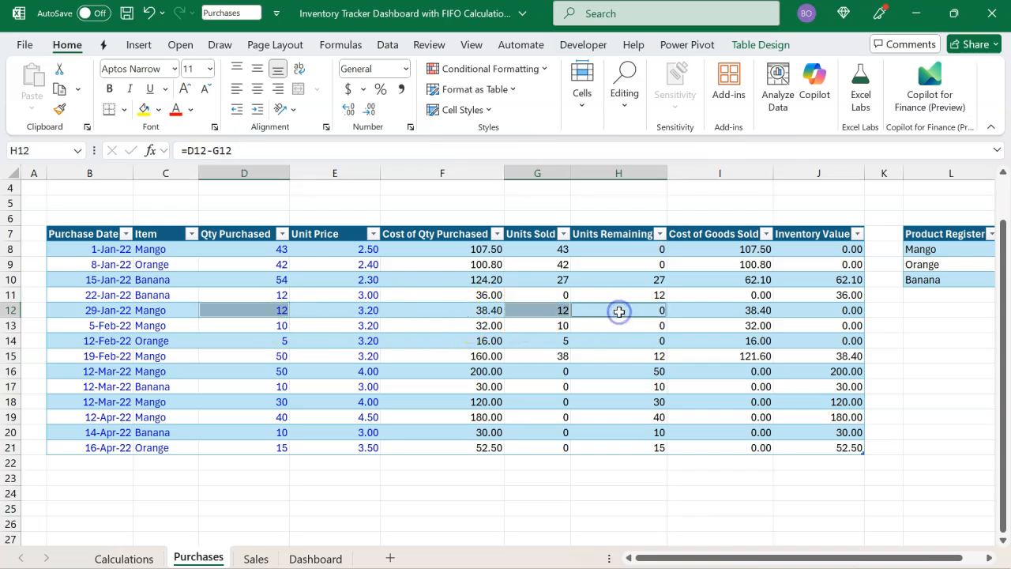
left_click(561, 251)
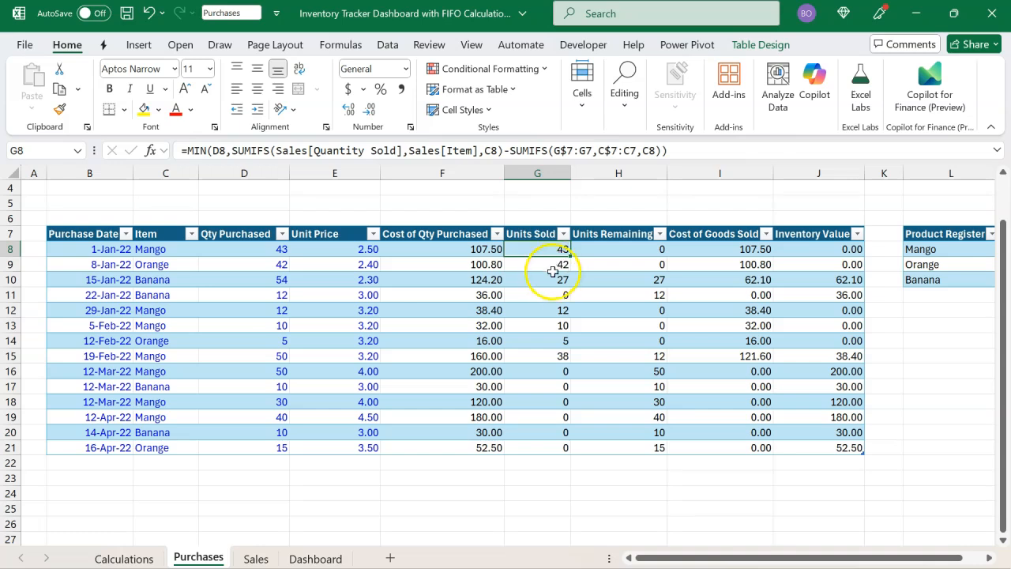
left_click(551, 310, "ctrl")
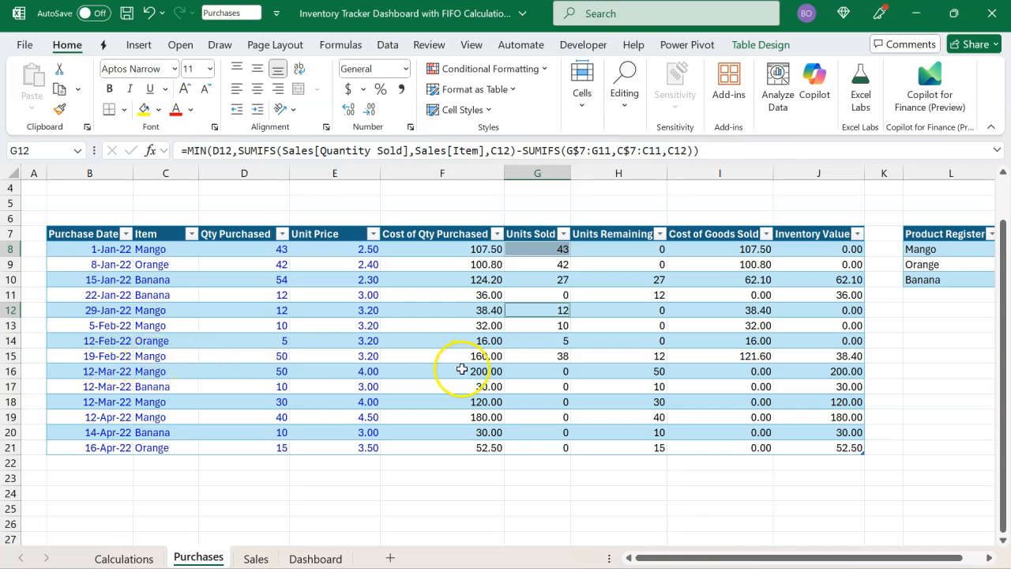
left_click(557, 359)
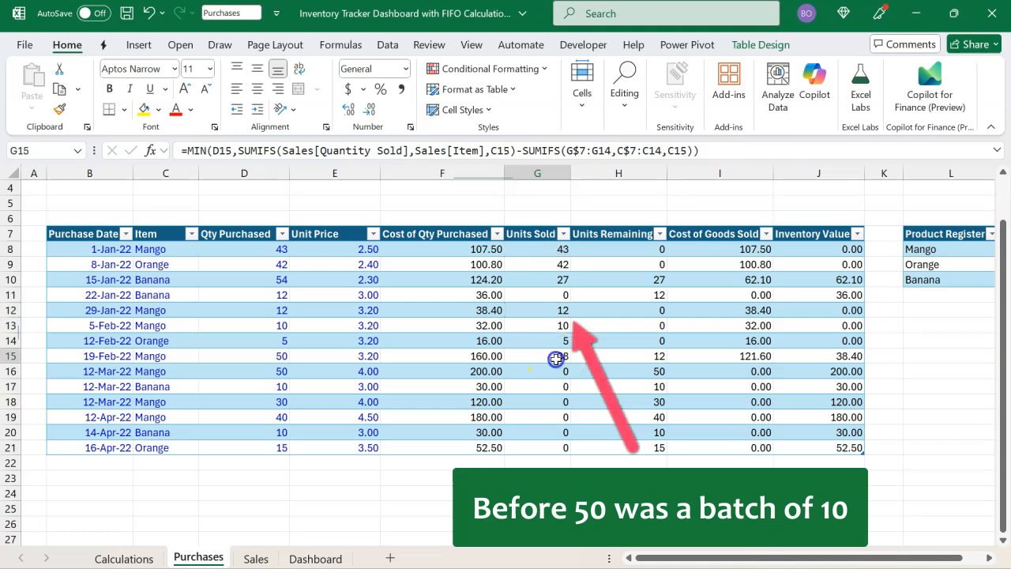
left_click(599, 357)
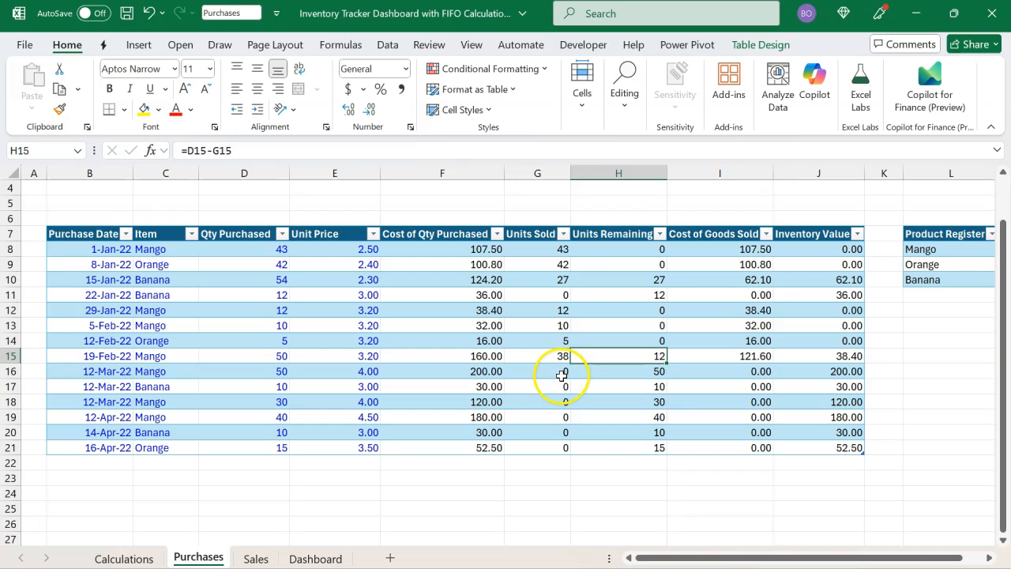
Add a sale to the Sales sheet's table: 3-Mar-22, Mango, quantity 13, selling price 4.00.
left_click(255, 559)
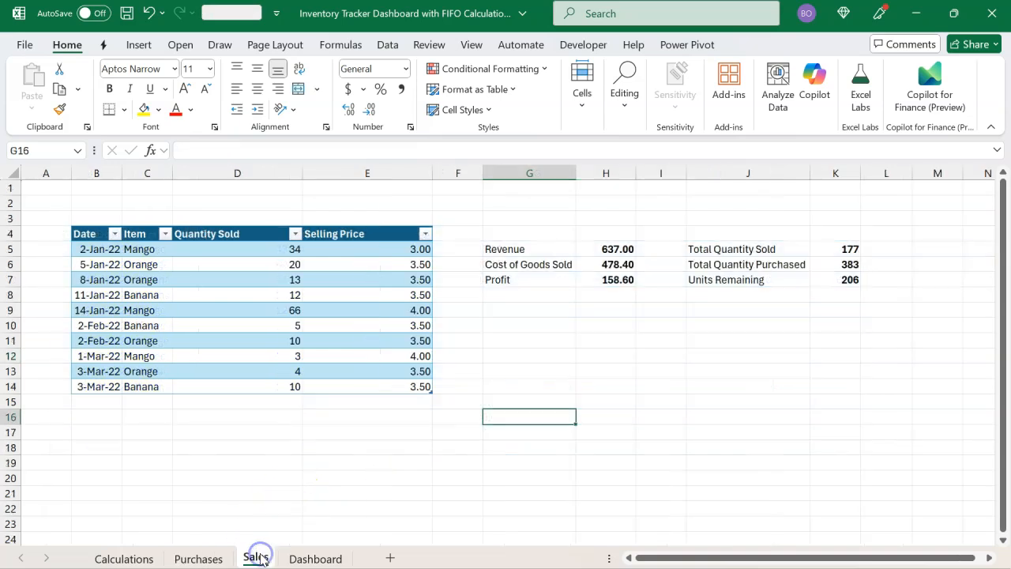
left_click(367, 388)
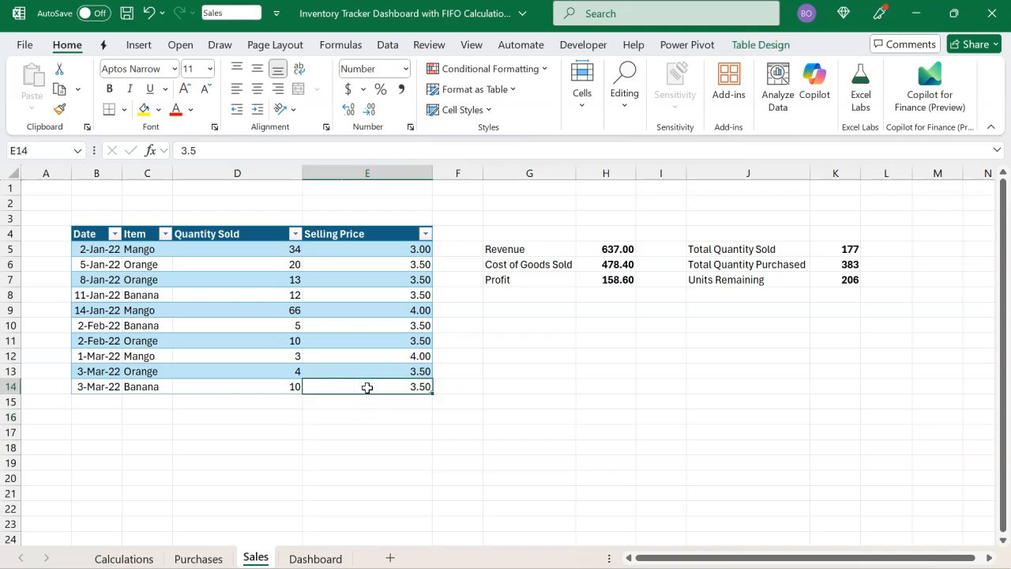
key("Tab")
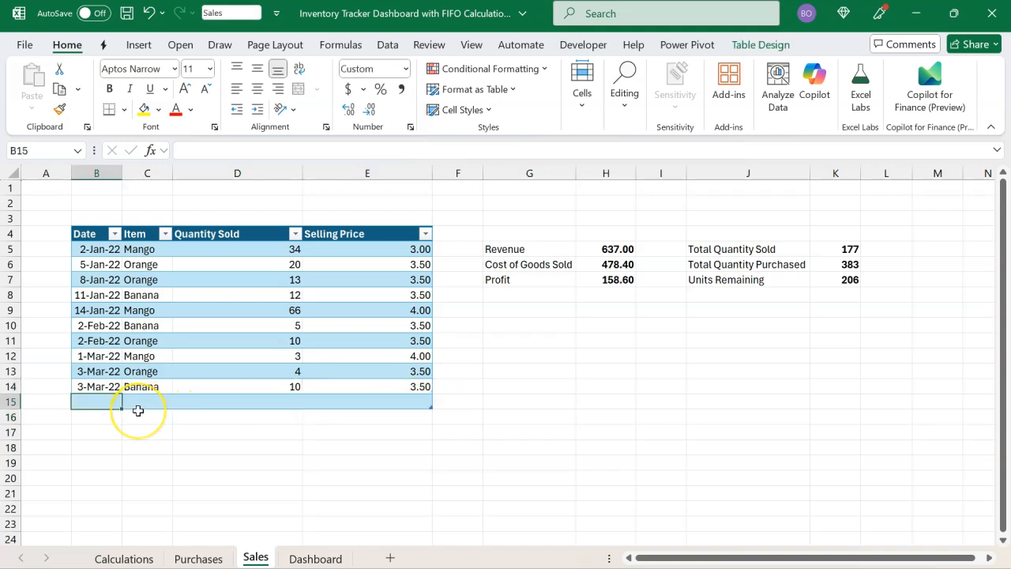
key("Tab")
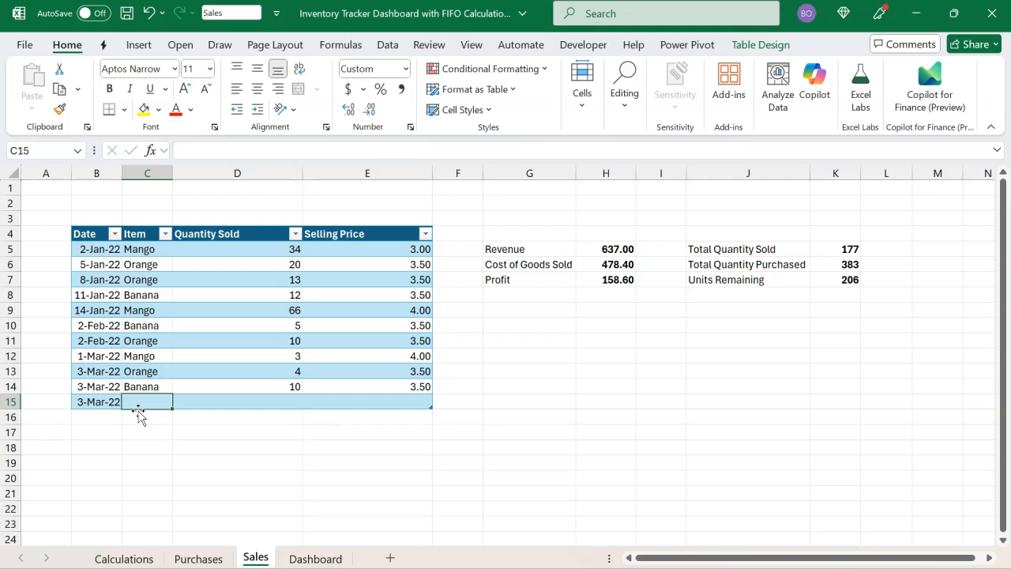
type("Mango")
key("Tab")
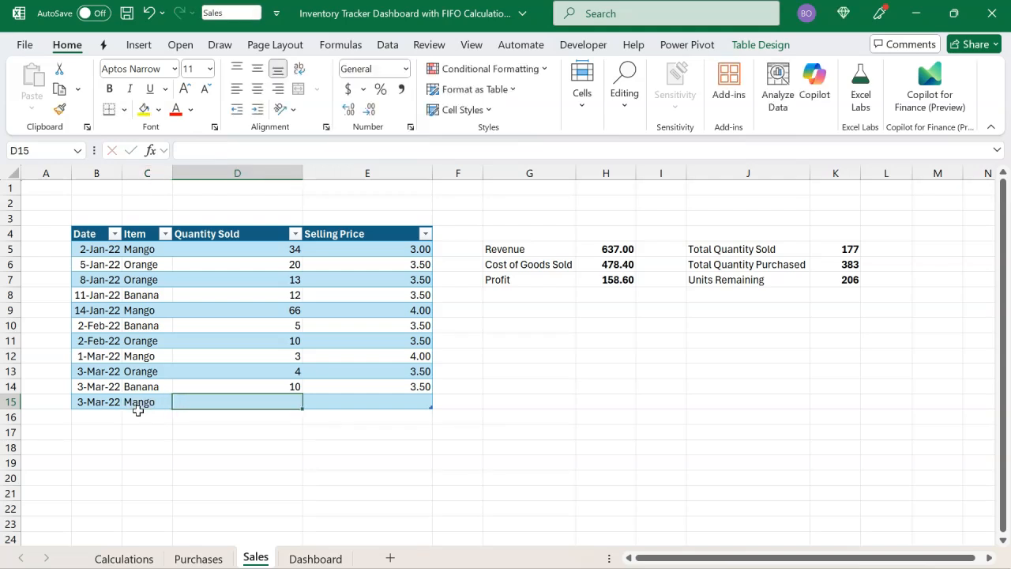
type("13")
key("Tab")
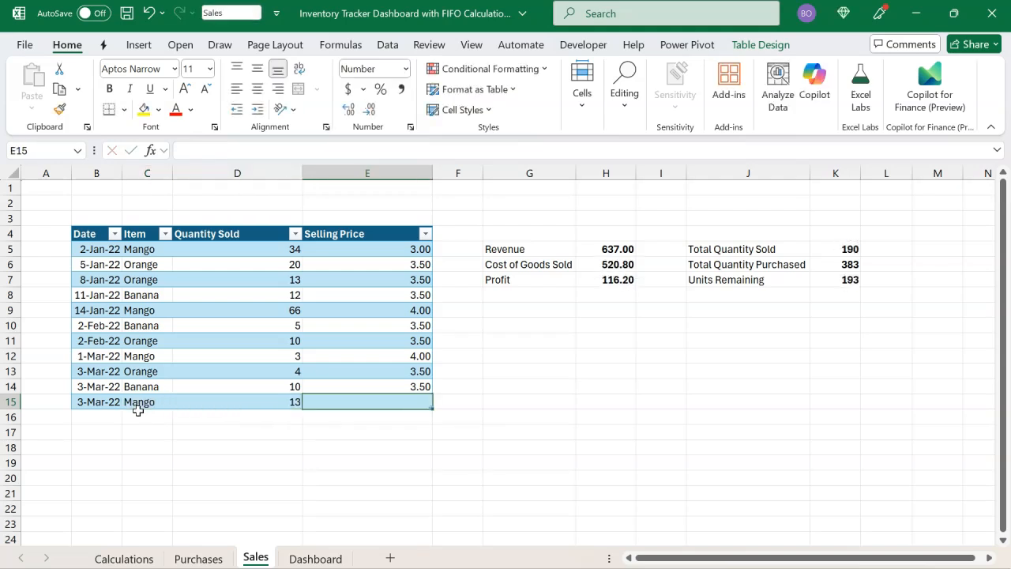
type("4")
key("Tab")
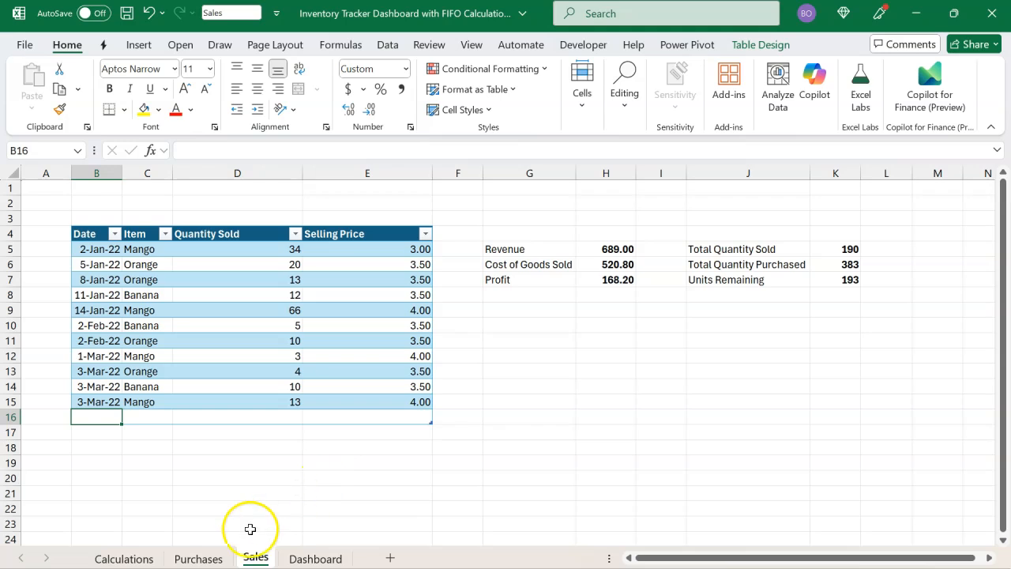
Inspect the Units Sold and Units Remaining formulas for the 12-Mar-22 Mango batch in row 16 of the Purchases sheet.
left_click(208, 559)
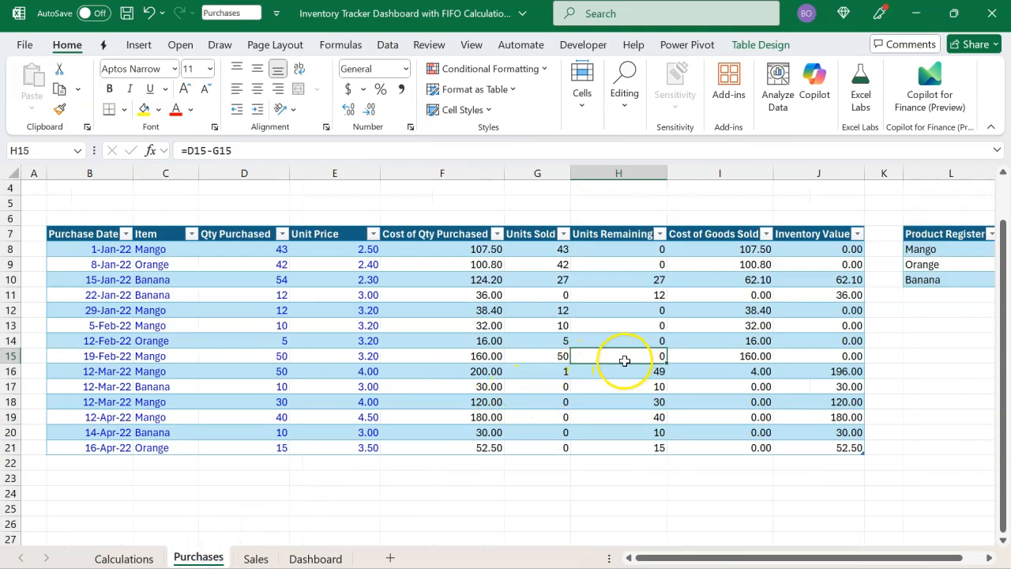
left_click(558, 368)
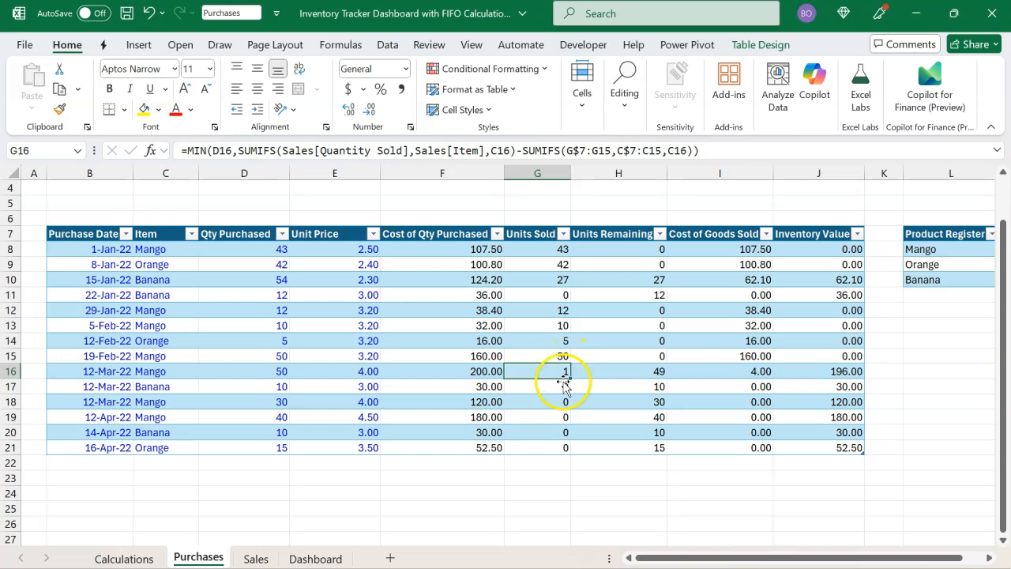
left_click(635, 373)
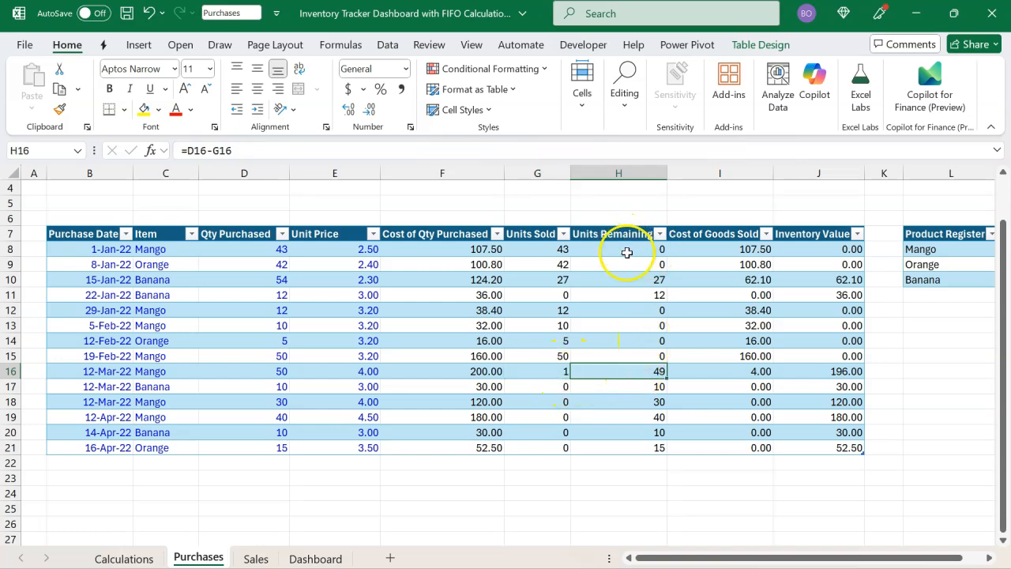
Inspect the Cost of Goods Sold formulas for the Mango batches in rows 8 and 16.
left_click(737, 252)
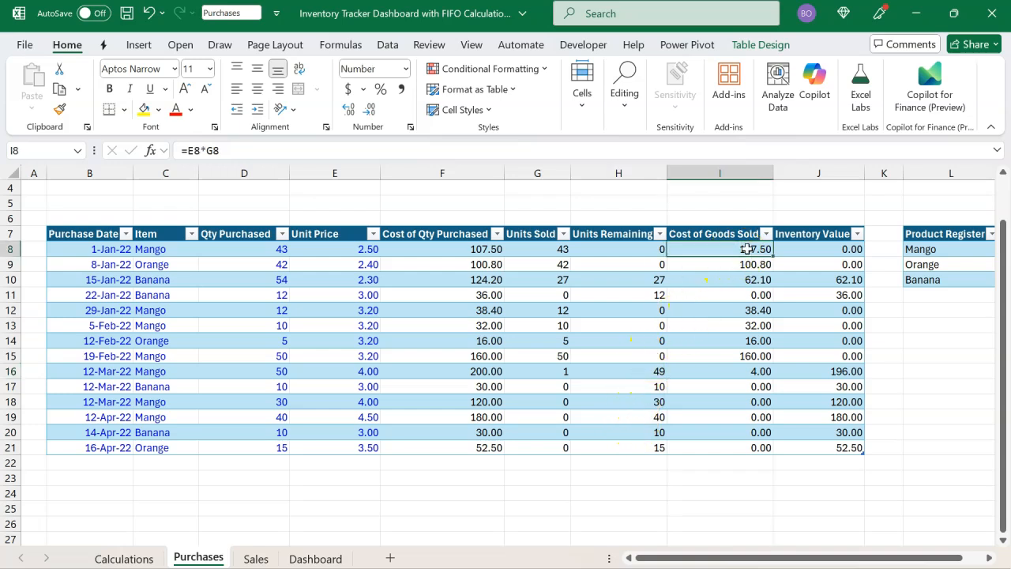
double_click(747, 249)
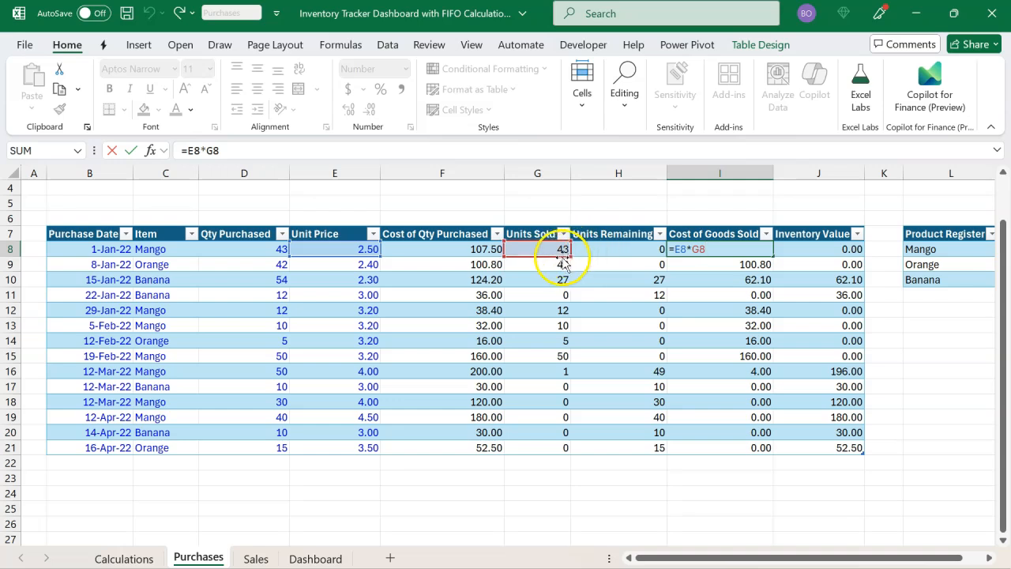
key("Escape")
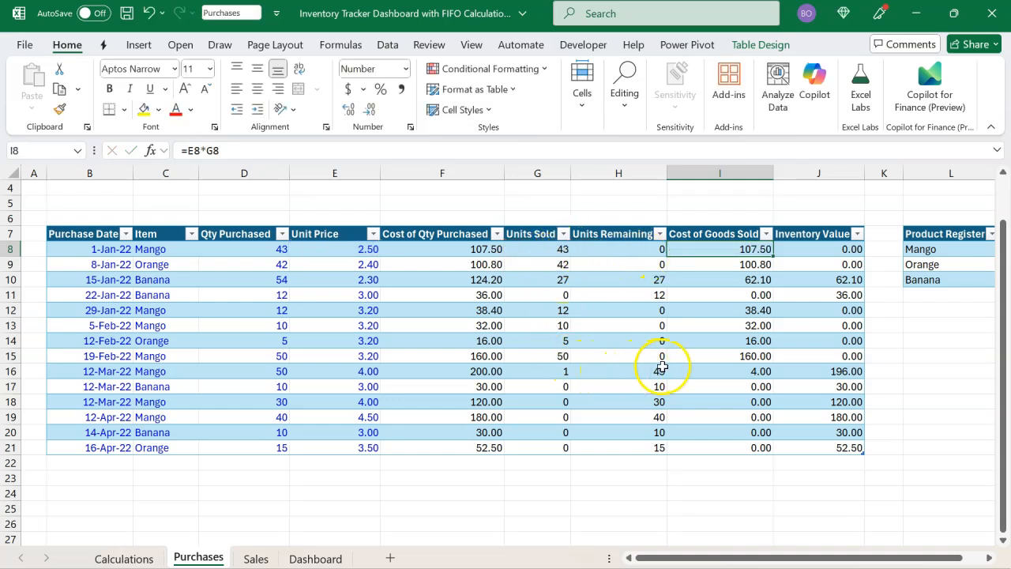
left_click(721, 376)
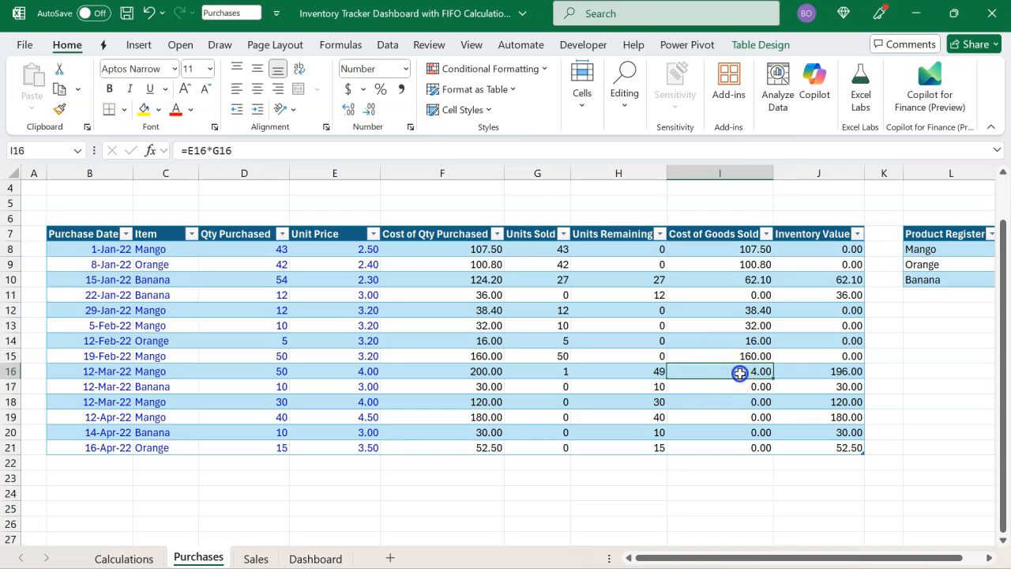
double_click(741, 373)
key("Escape")
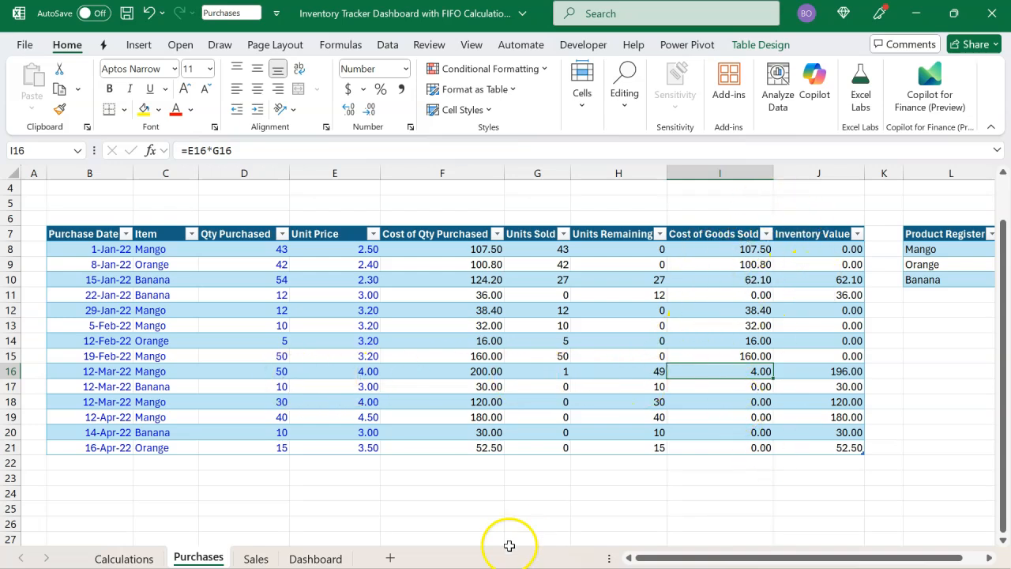
Look over the Dashboard sheet and the blank rounded placeholder shapes in the starter workbook.
left_click(338, 558)
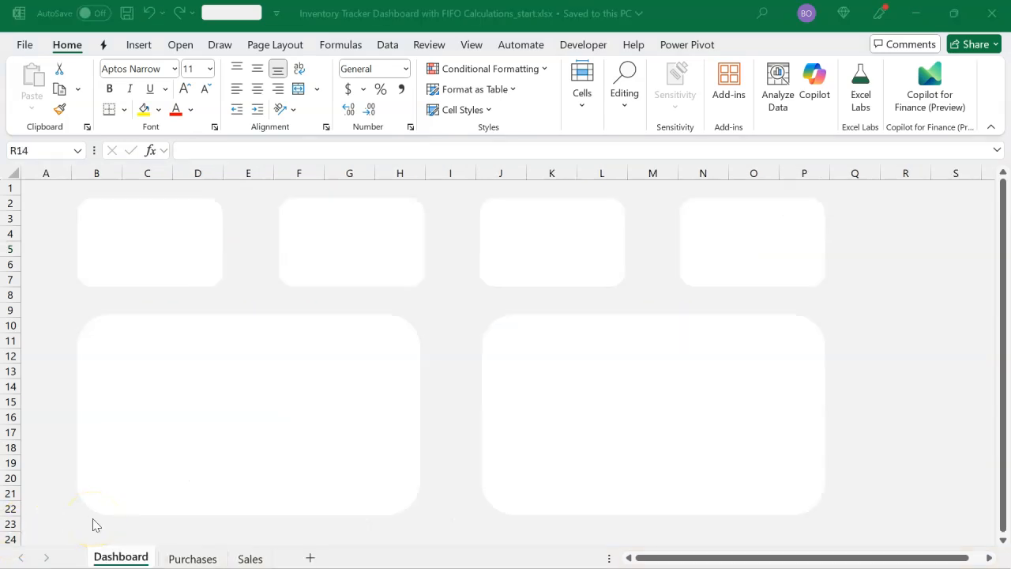
left_click(310, 304)
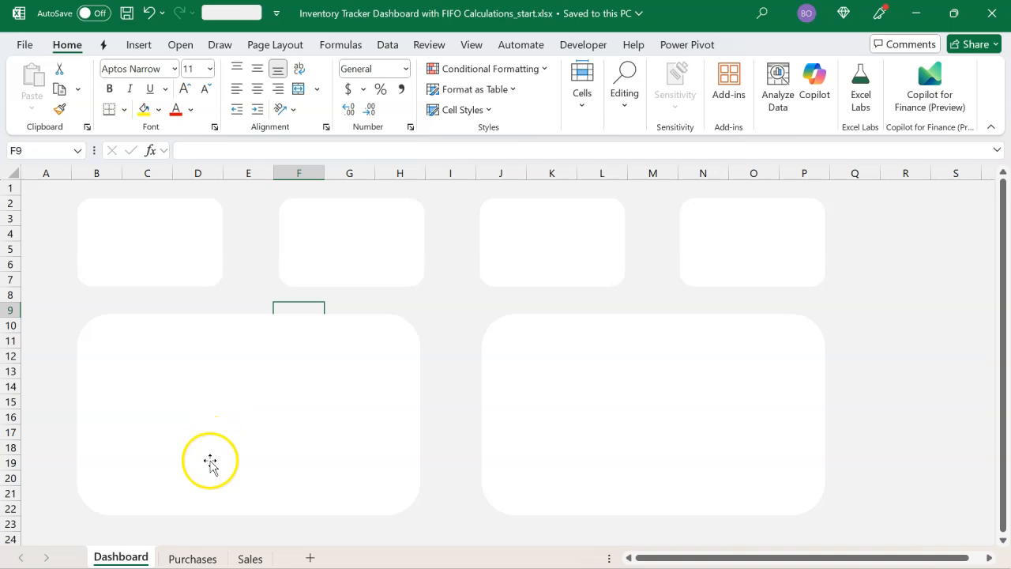
left_click(207, 489)
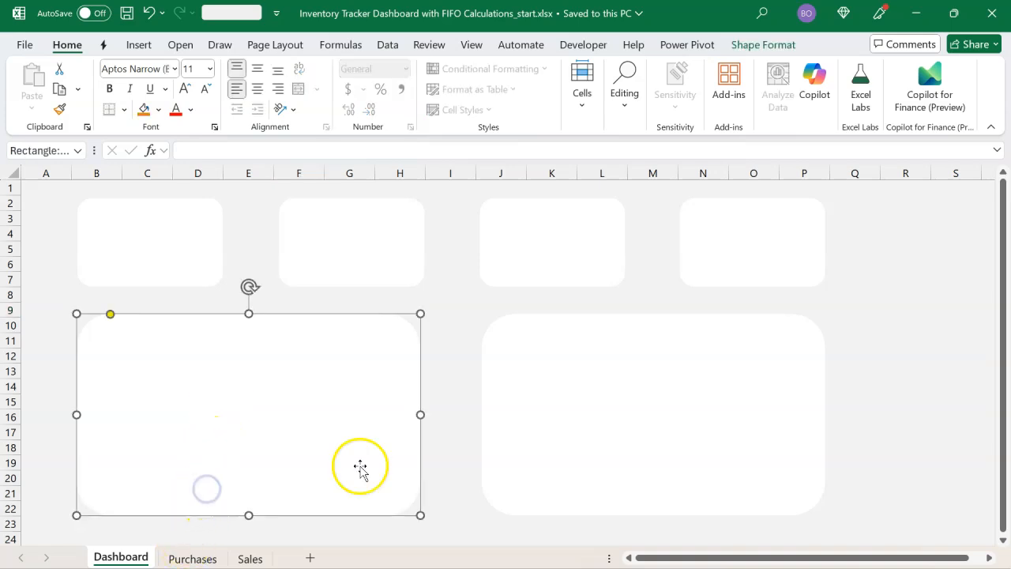
left_click(523, 447)
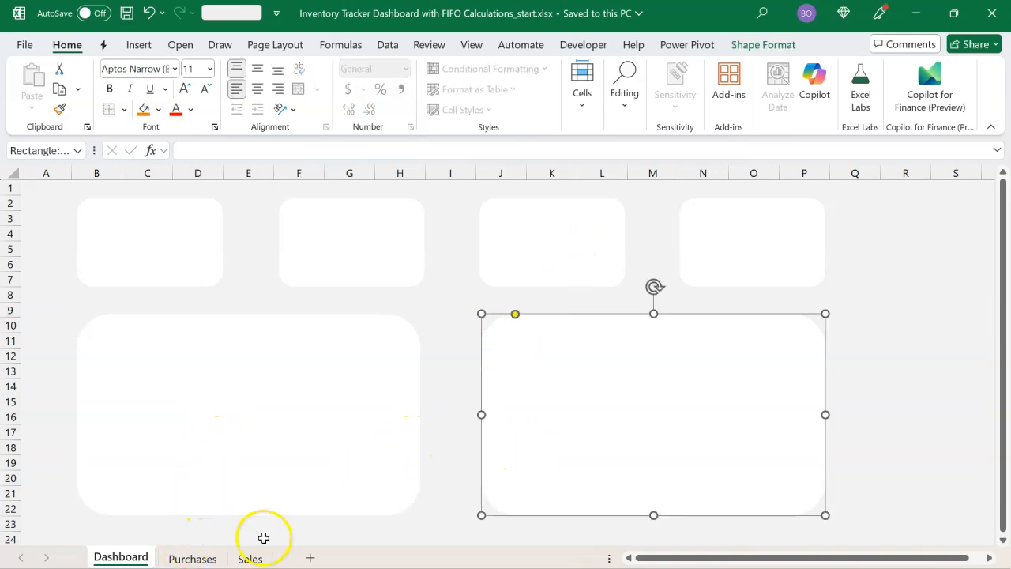
Examine the hard-coded purchase dates, items, quantities and unit prices in B4:E17 of the Purchases sheet.
left_click(204, 557)
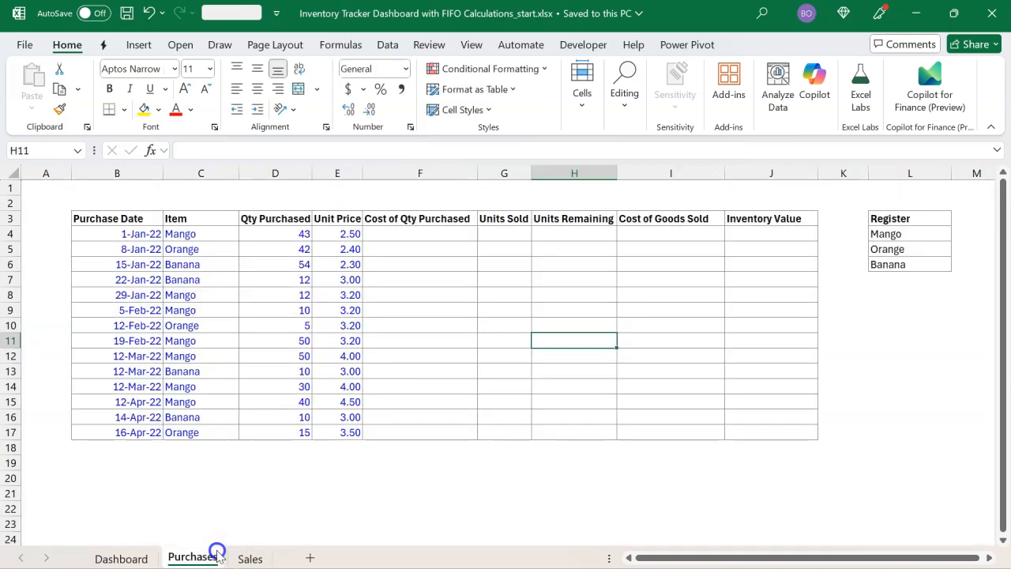
left_click(338, 297)
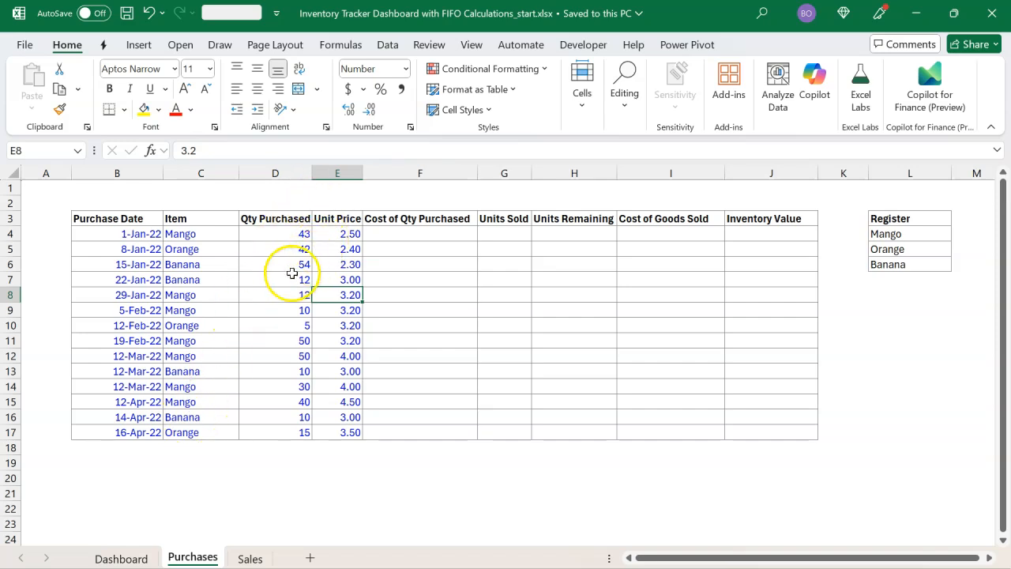
left_click_drag(156, 234, 328, 435)
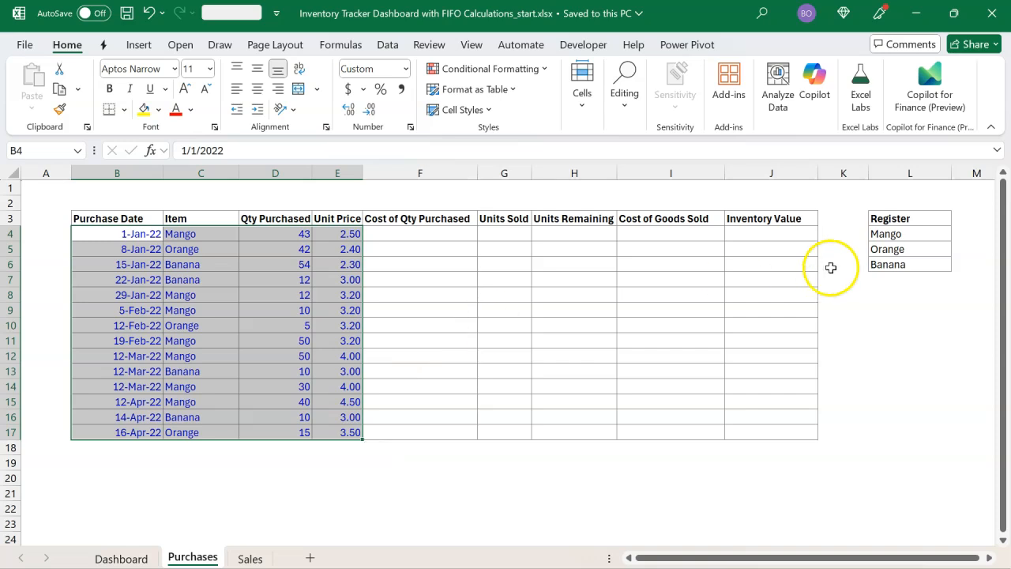
Set the font color of the Register items in L4:L6 to the recently used blue.
left_click_drag(910, 232, 907, 263)
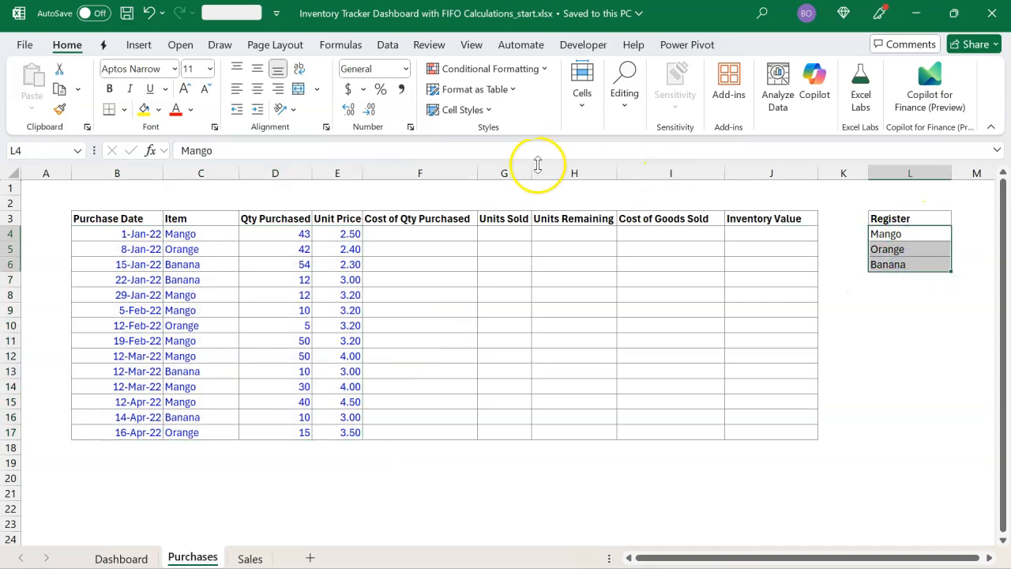
left_click(192, 111)
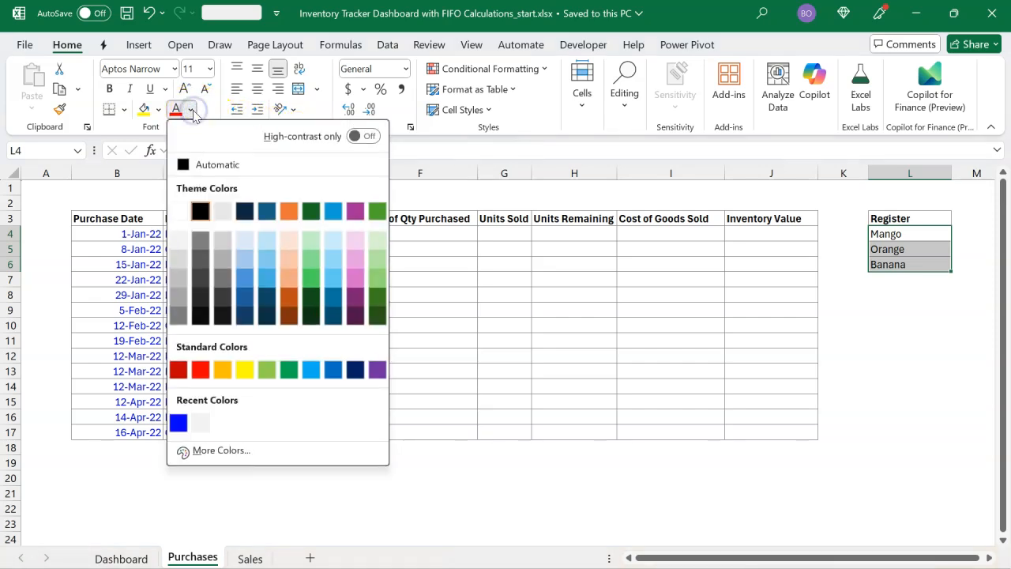
left_click(179, 423)
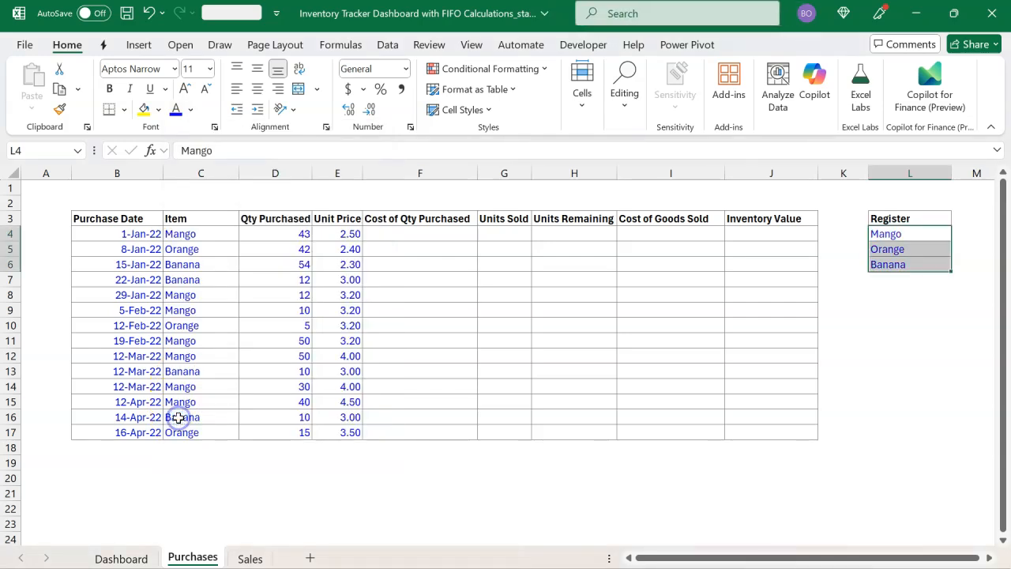
left_click(904, 283)
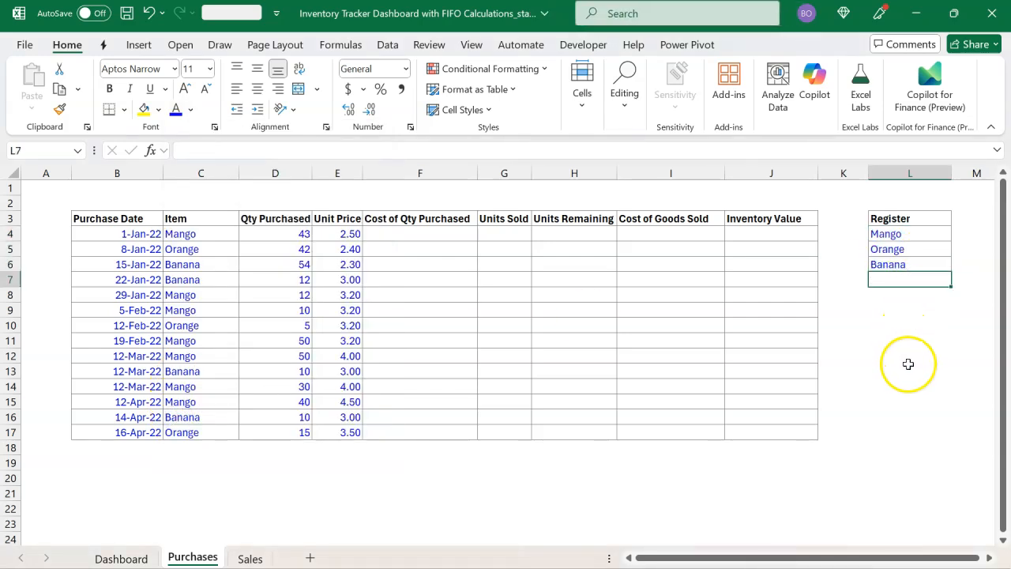
On the Sales sheet, apply the General number format to the Quantity Sold values in D5:D14.
left_click(272, 556)
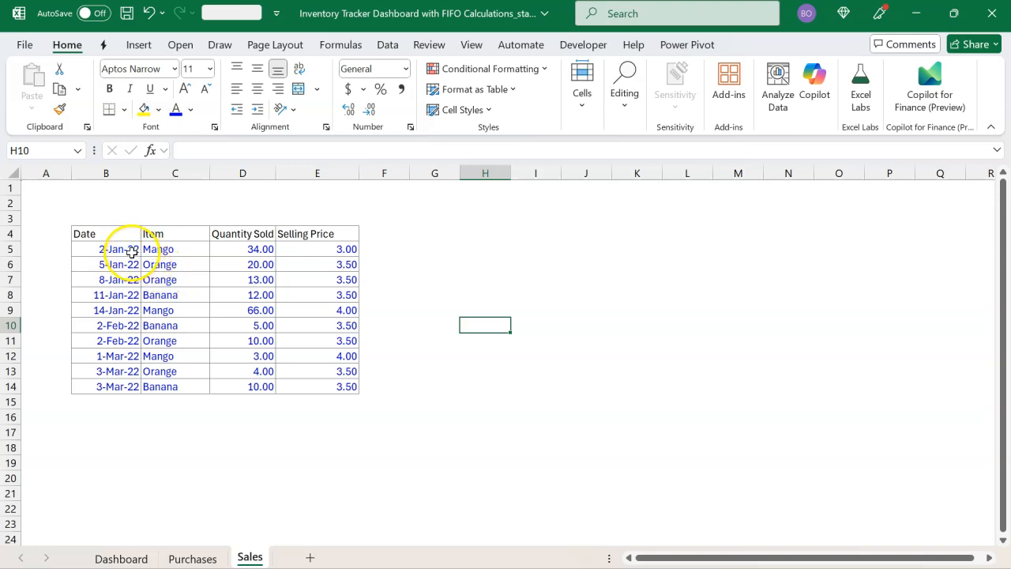
left_click(227, 255)
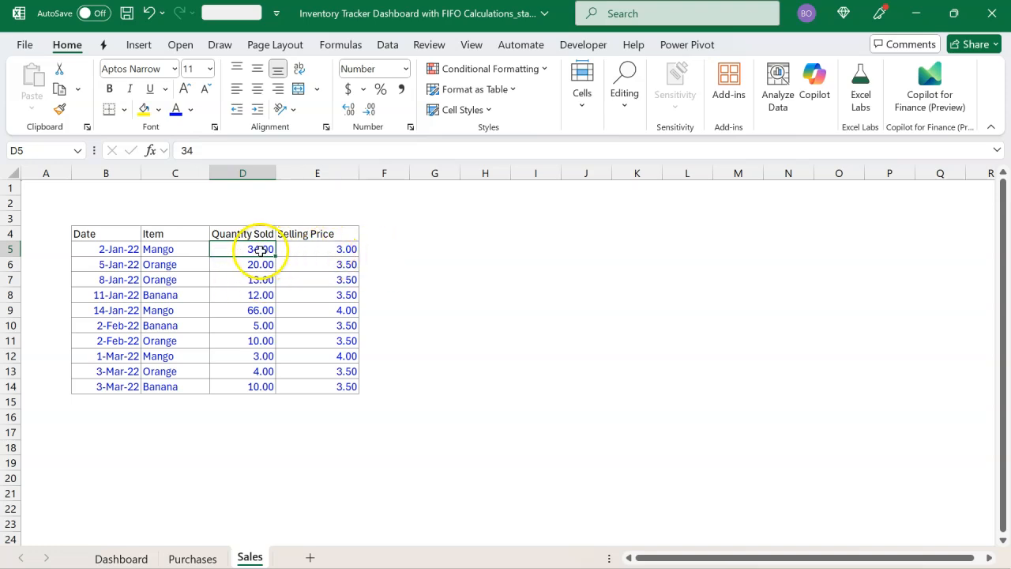
left_click_drag(257, 250, 255, 385)
key("ctrl+shift+~")
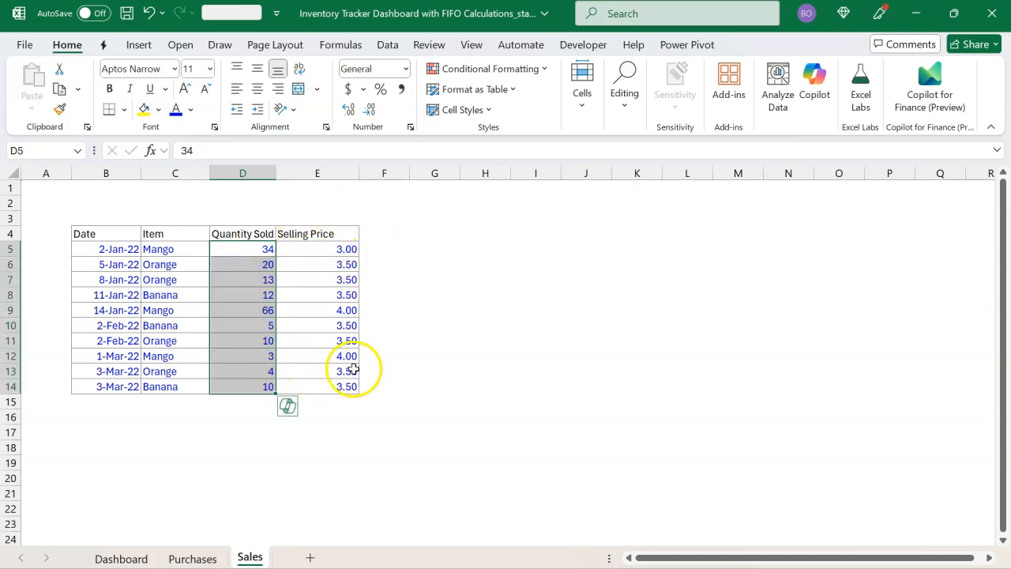
left_click(354, 369)
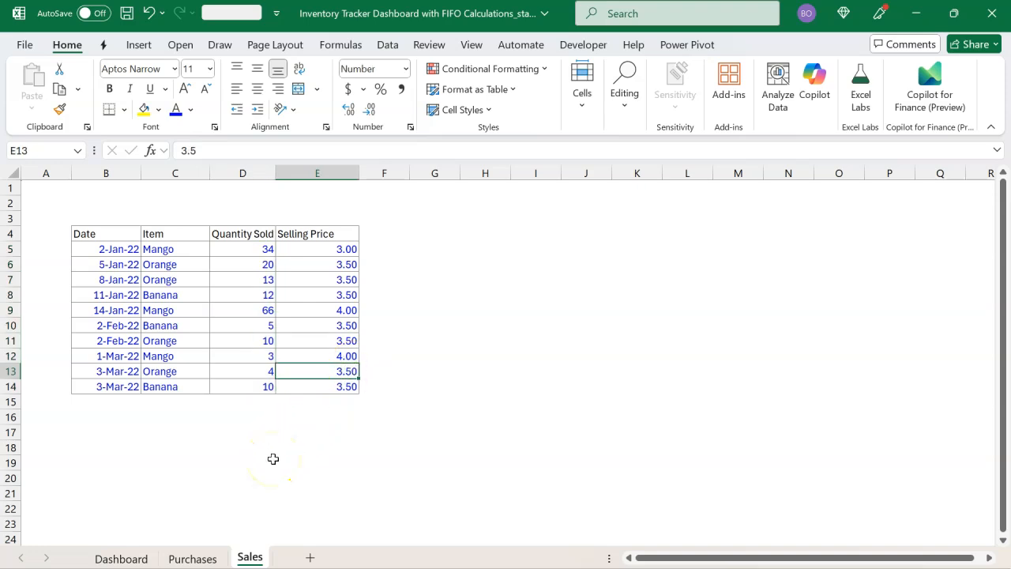
Convert the purchase data in B3:J17 on the Purchases sheet into a table with headers.
left_click(218, 558)
left_click(375, 371)
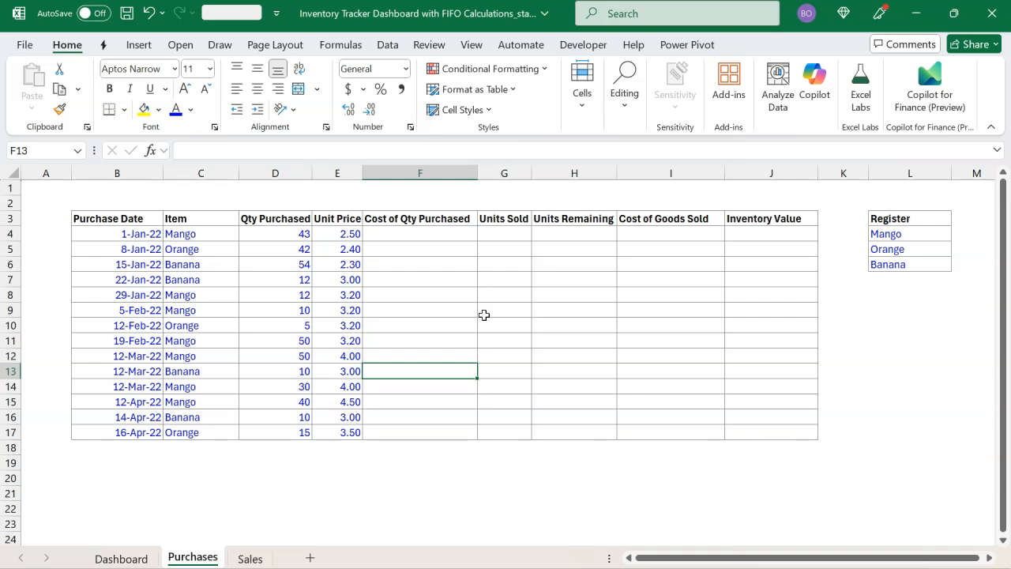
left_click(412, 338)
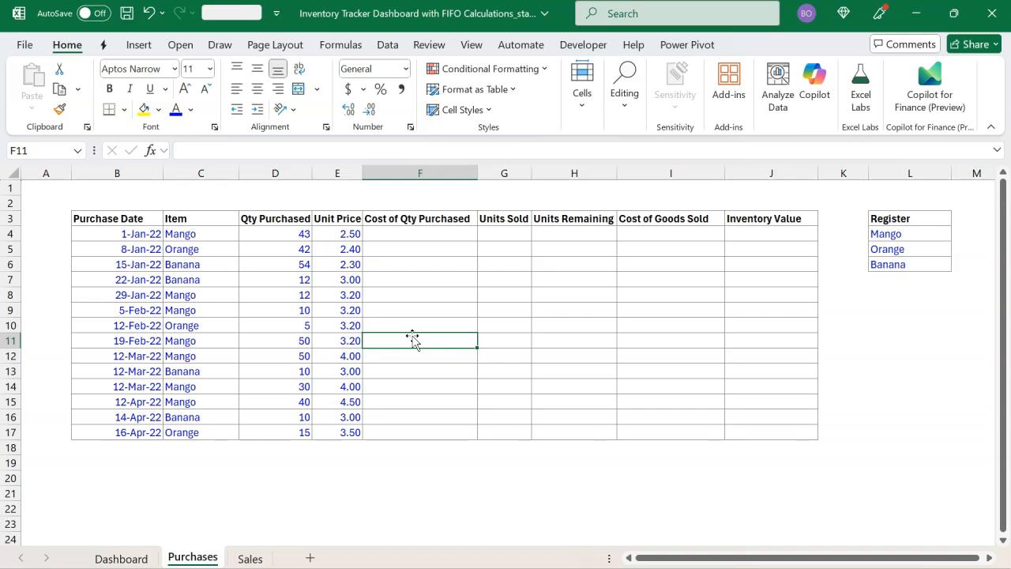
left_click(404, 297)
left_click(306, 296)
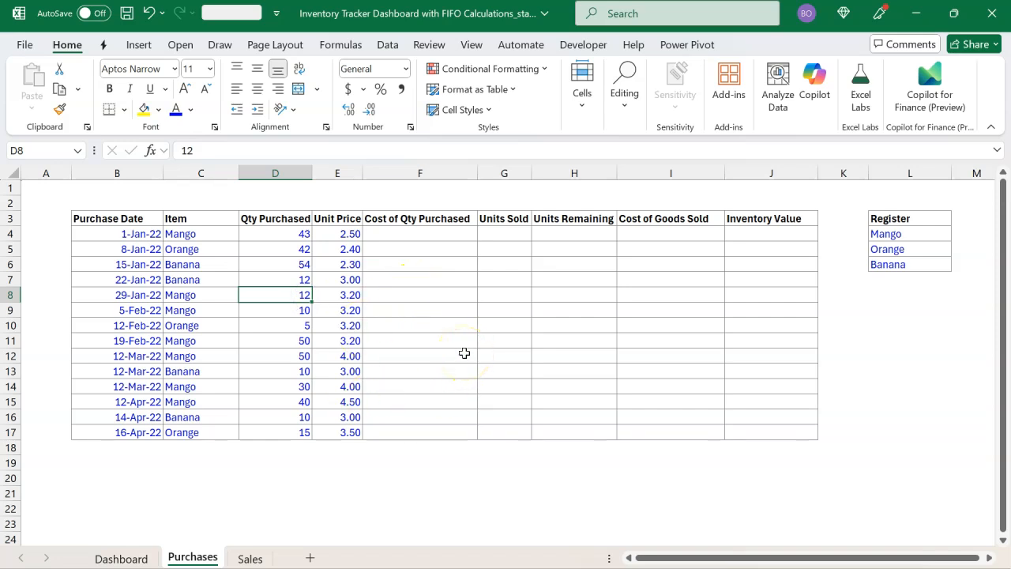
left_click(142, 45)
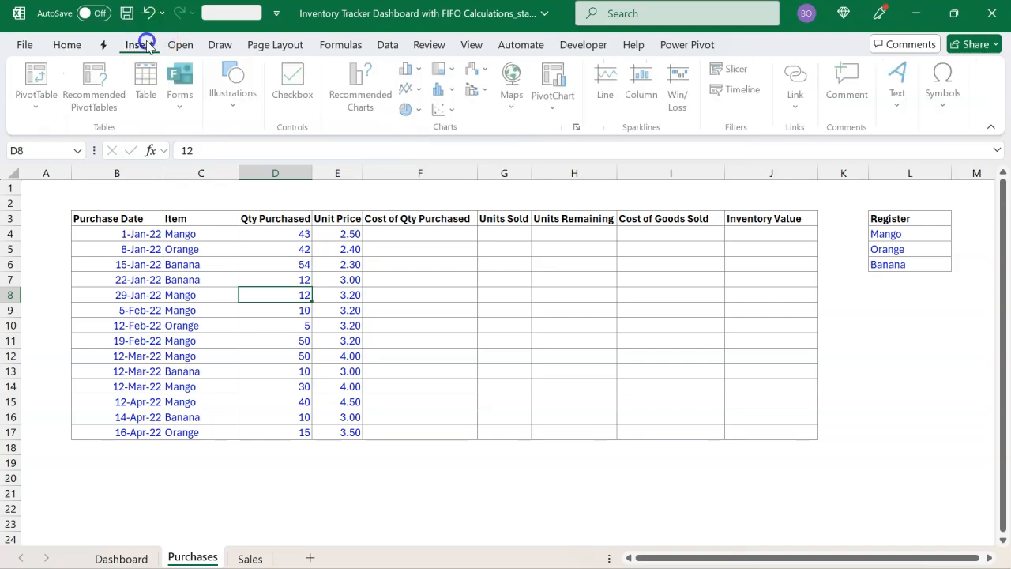
left_click(148, 91)
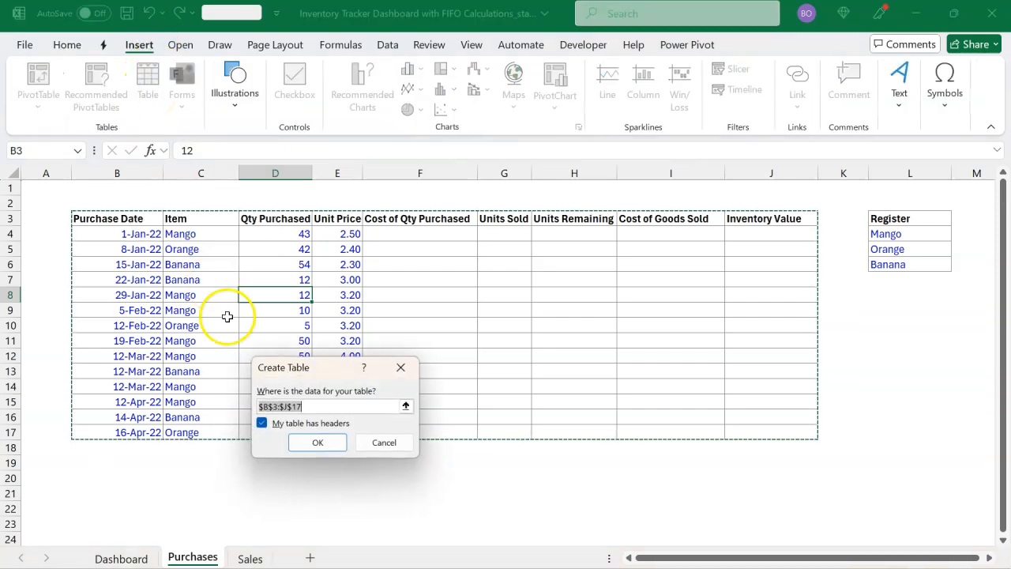
left_click(318, 442)
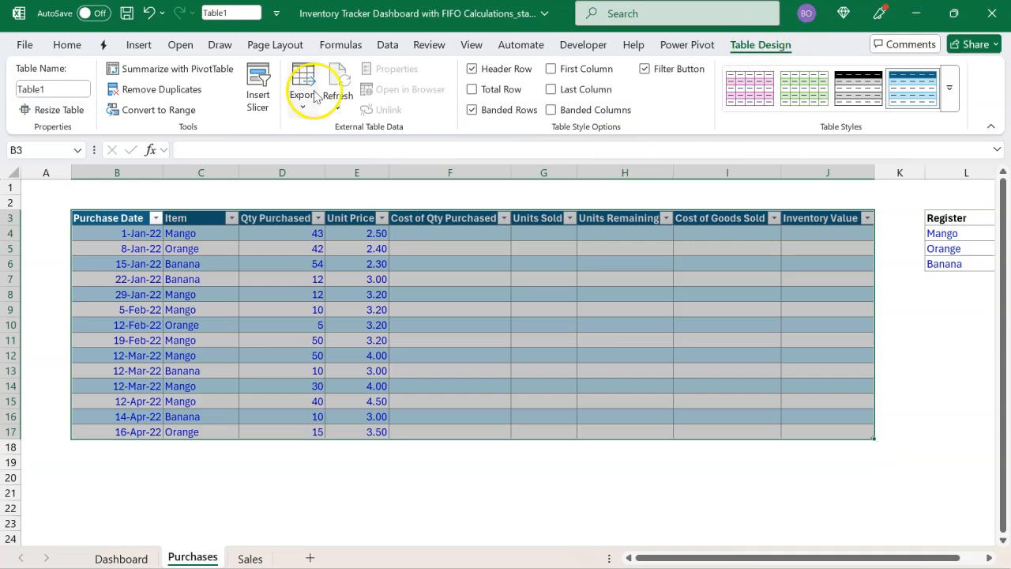
Name the new purchase data table Purchases.
left_click(82, 90)
type("pUR")
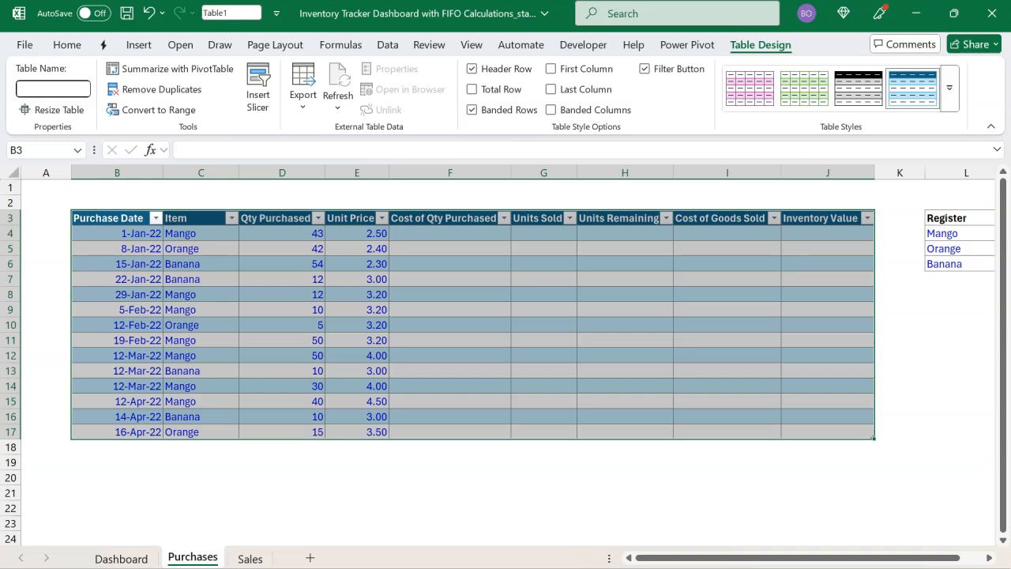
type("chases")
key("Return")
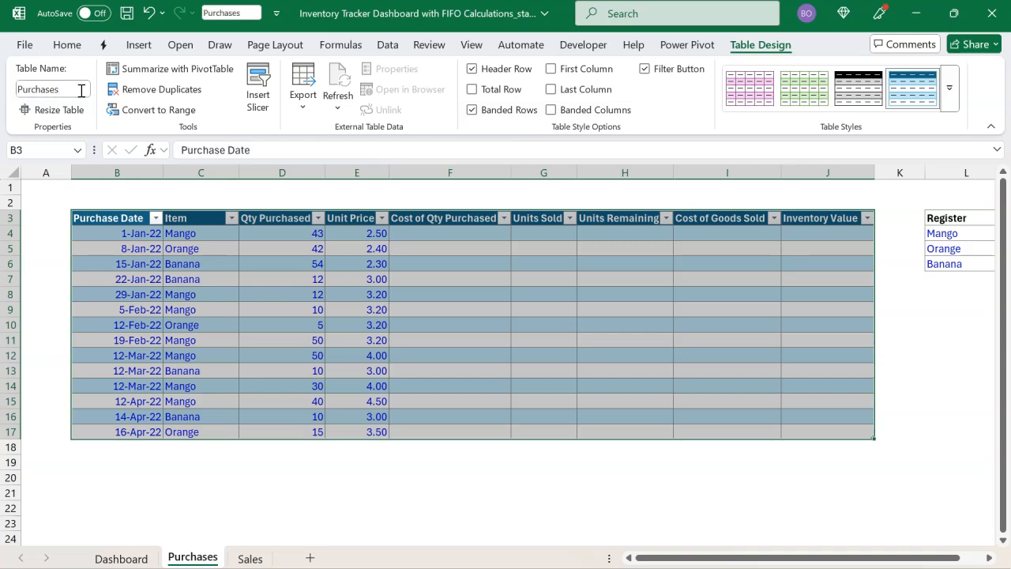
left_click(466, 278)
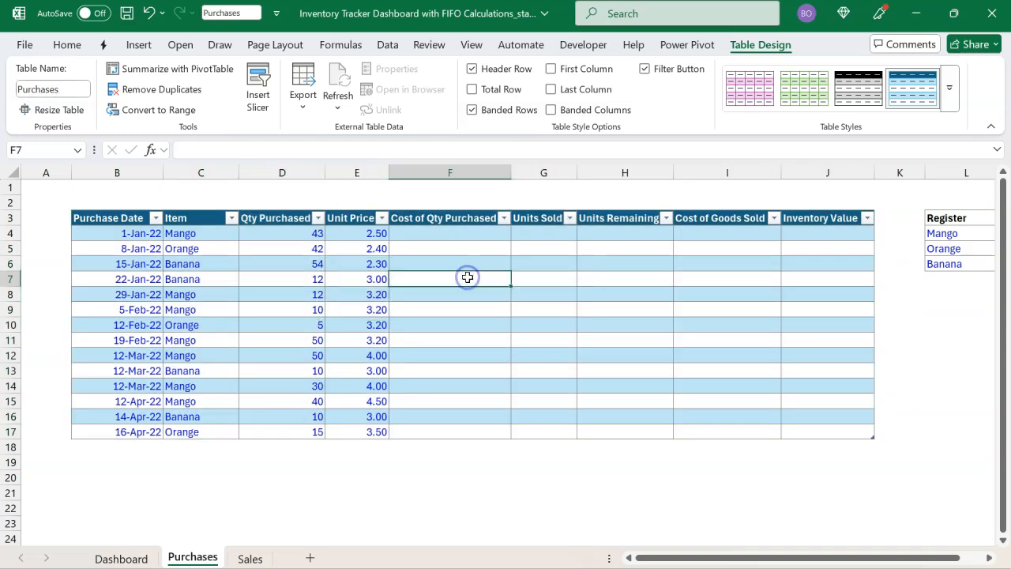
Convert the Register list in L3:L6 on the Purchases sheet into a table with headers.
scroll(468, 277, "right", 2)
scroll(467, 277, "right", 3)
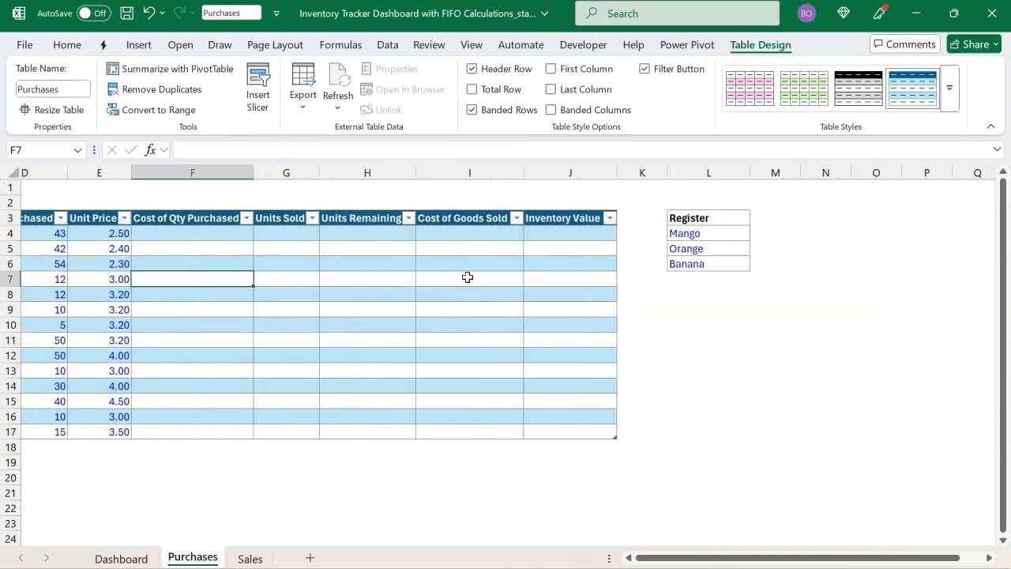
left_click(674, 248)
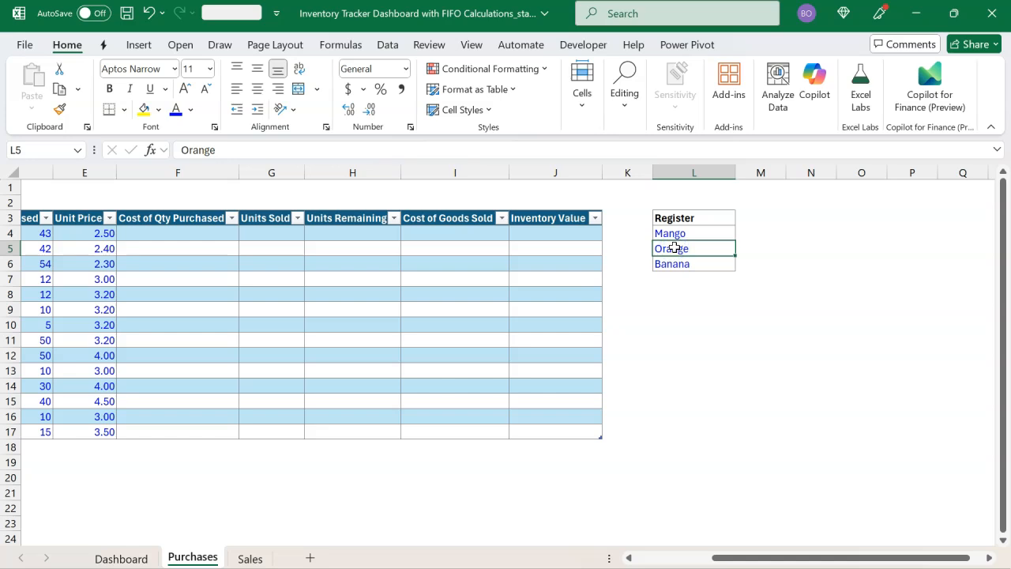
key("ctrl+t")
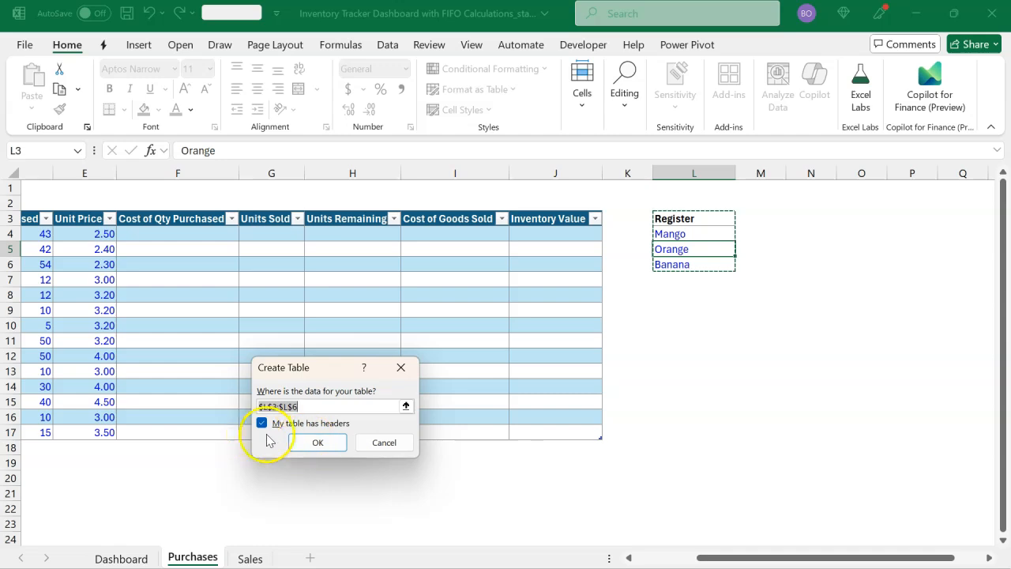
left_click(315, 443)
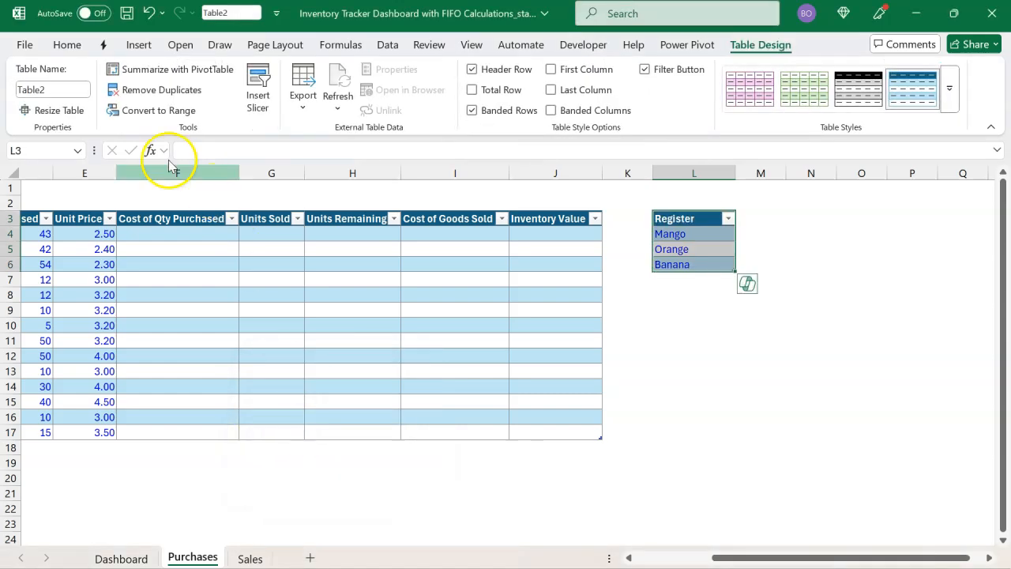
Name the new item list table Register.
left_click(67, 85)
type("RE")
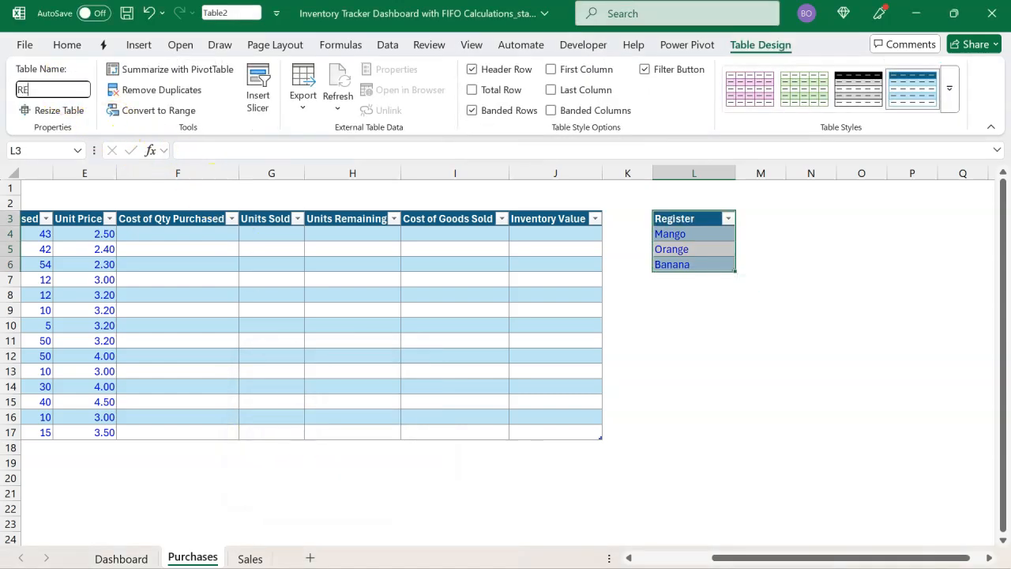
type("gister")
key("Return")
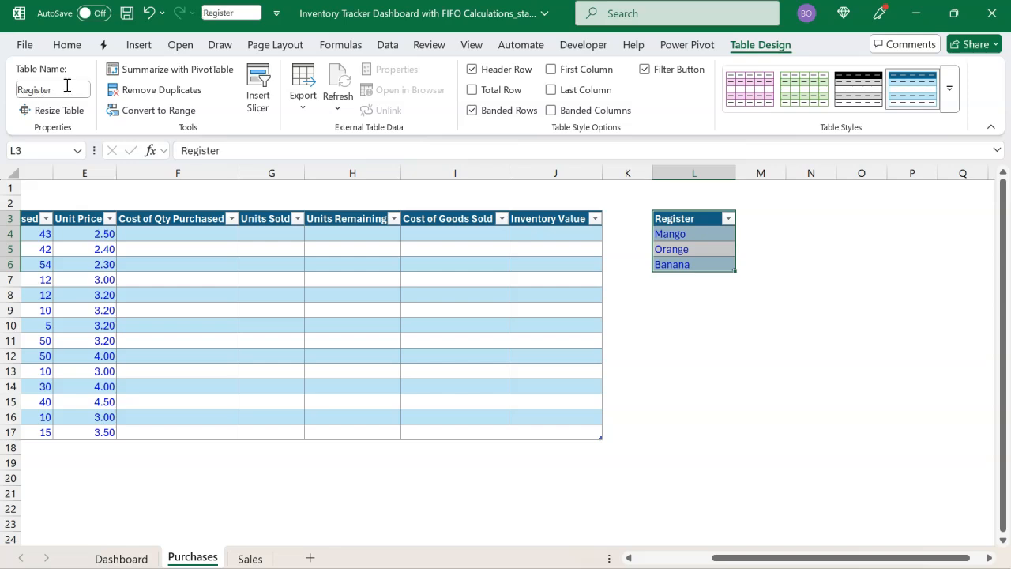
left_click(145, 357)
On the Sales sheet, convert the sales data in B4:E14 into a table with headers.
left_click(245, 558)
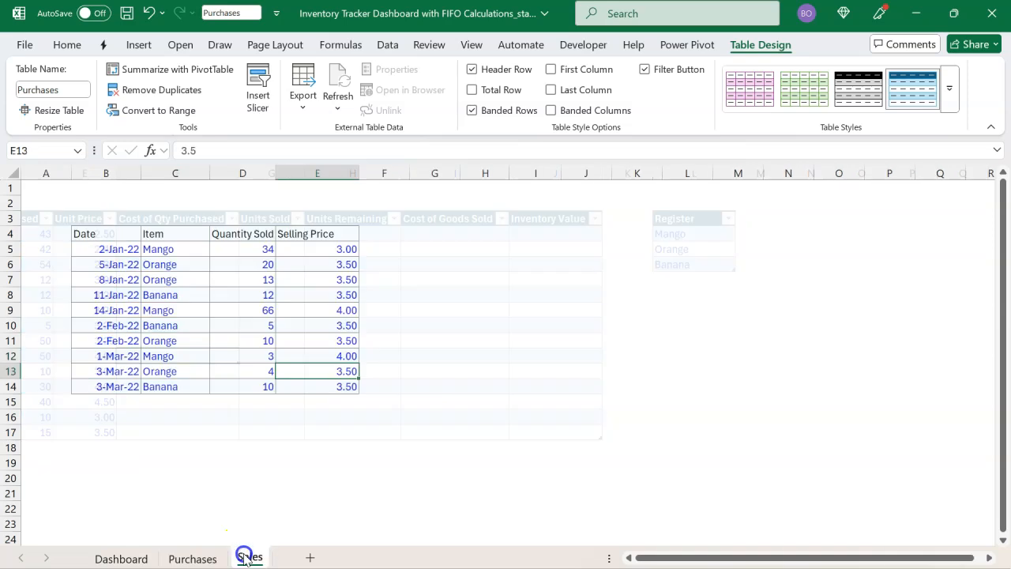
left_click(261, 338)
key("ctrl+t")
key("Return")
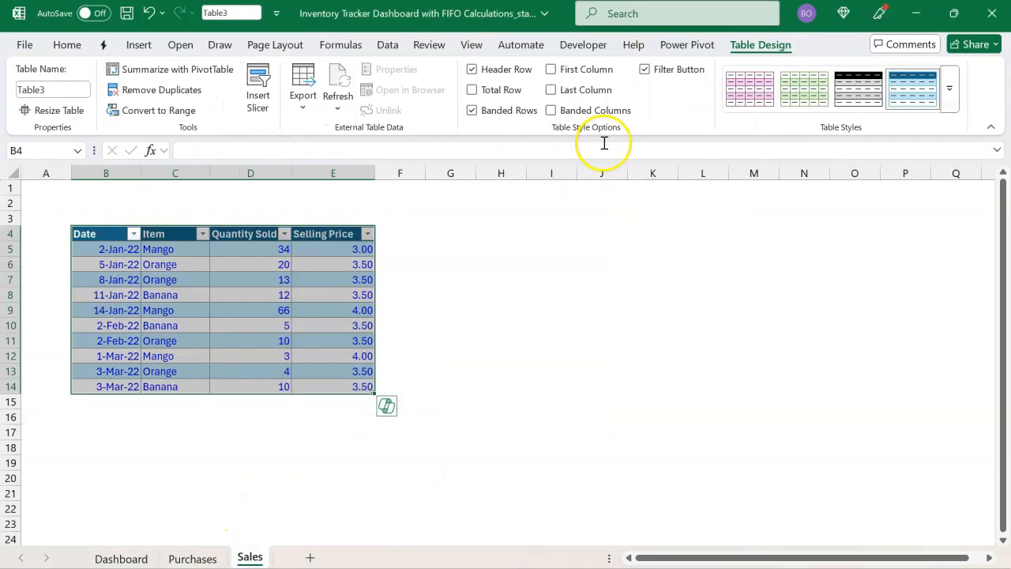
Name the new sales data table Sales.
left_click(76, 88)
type("S")
key("Return")
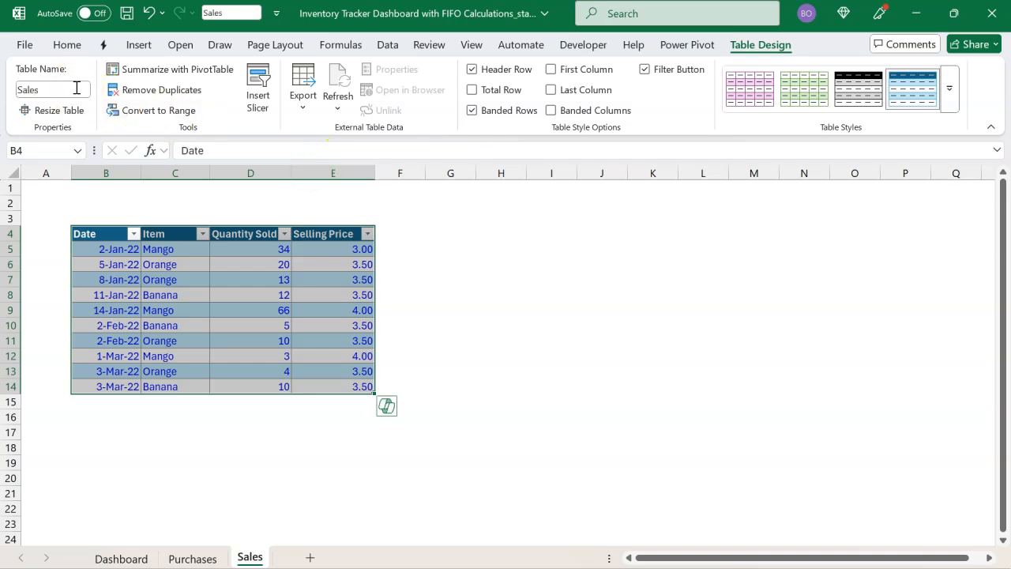
left_click(249, 326)
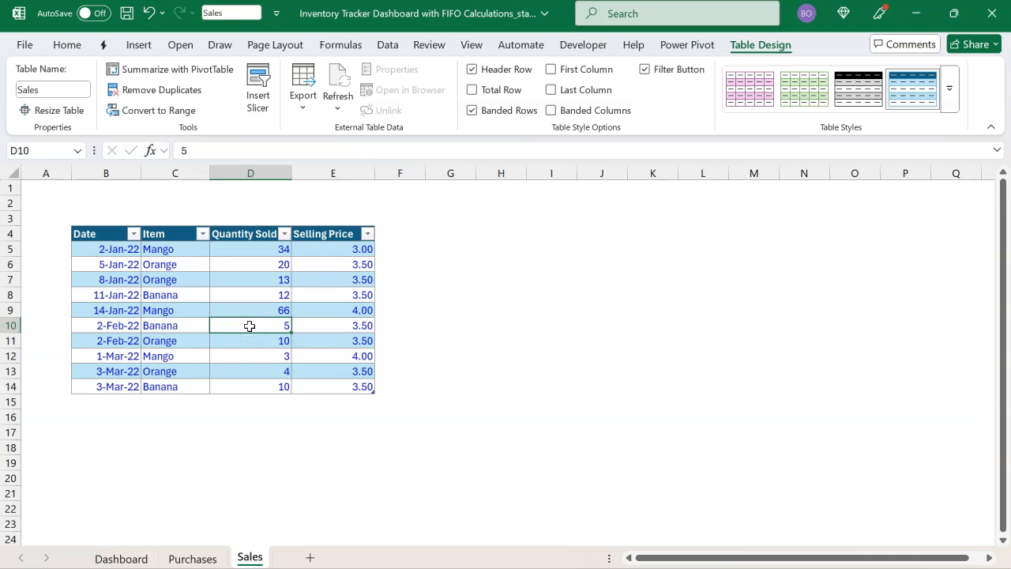
On the Purchases sheet, enter =[@[Qty Purchased]]*[@[Unit Price]] in F4 under Cost of Qty Purchased.
left_click(215, 553)
scroll(257, 339, "left", 5)
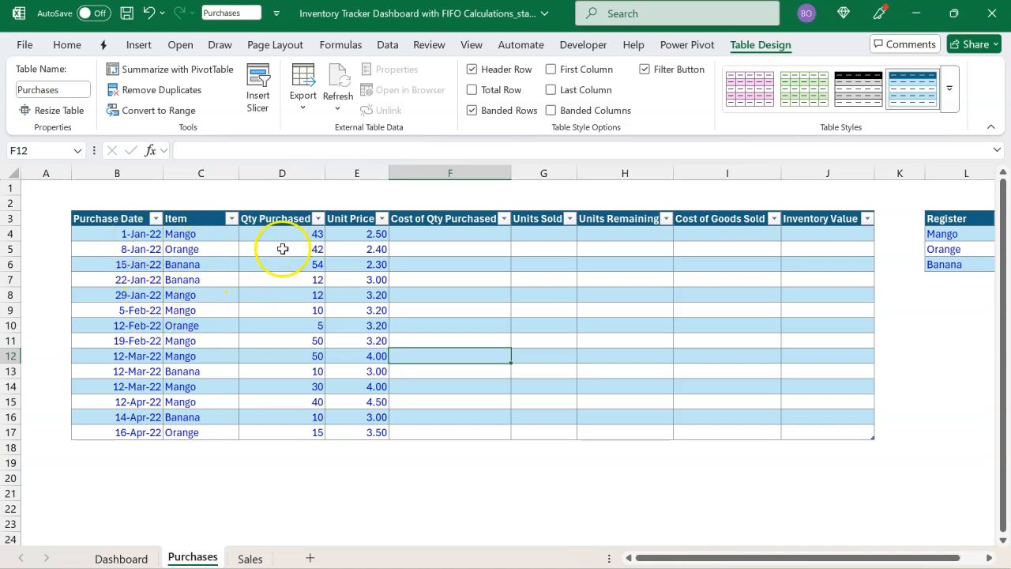
left_click(442, 235)
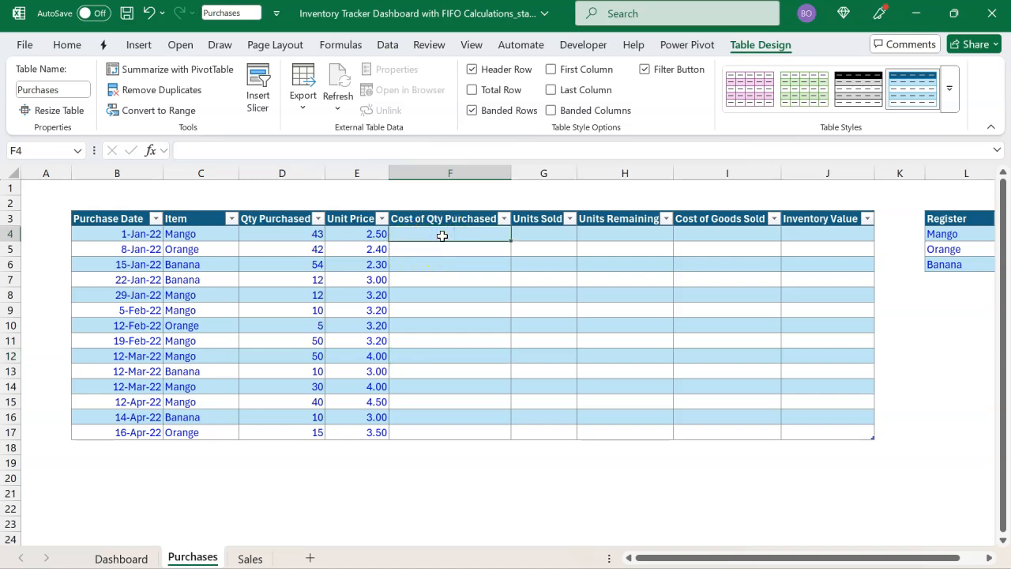
type("=")
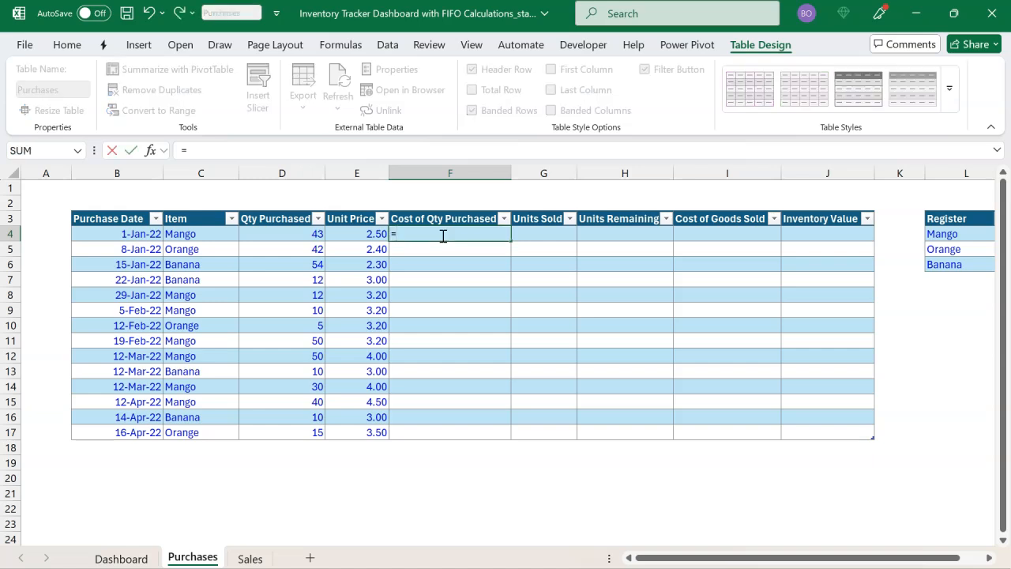
left_click(300, 233)
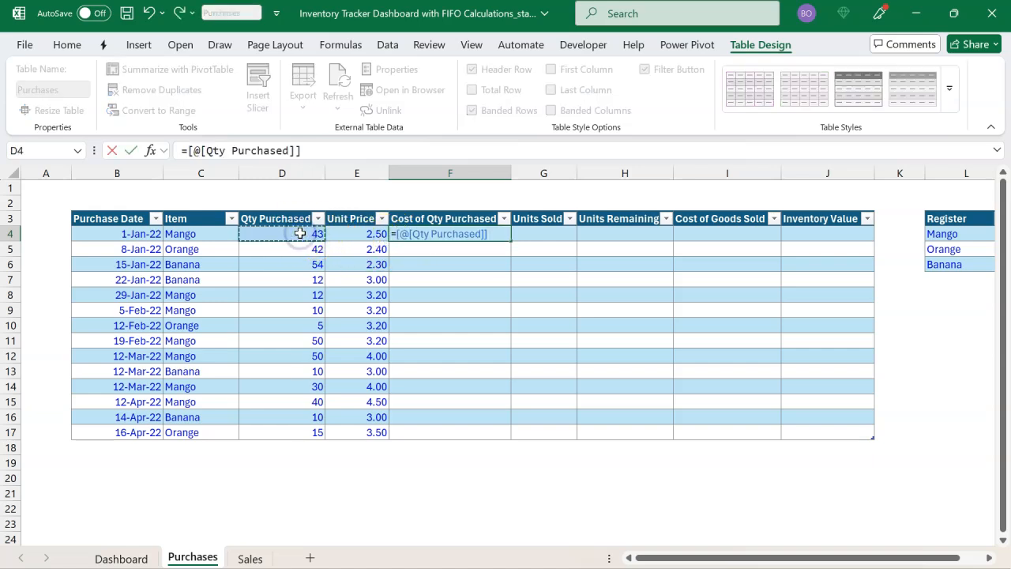
type("*")
left_click(348, 229)
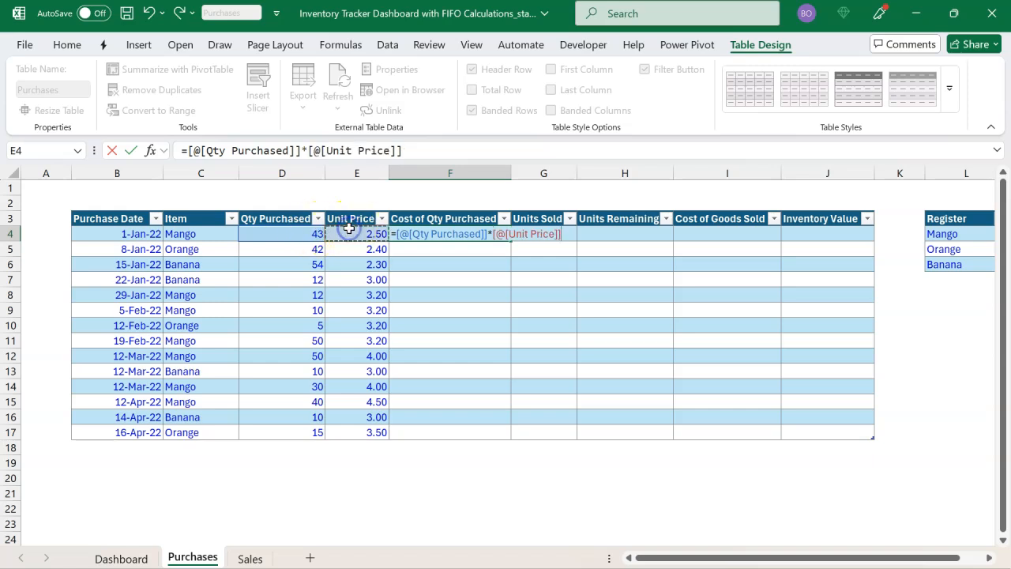
key("Return")
Fill the whole Cost of Qty Purchased column with the formula from F4.
left_click(492, 233)
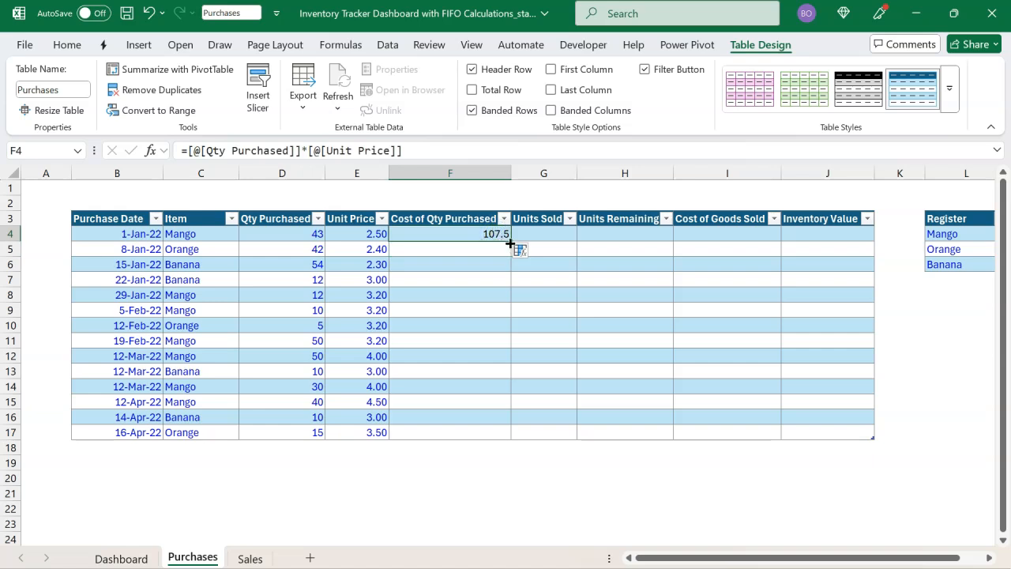
left_click(522, 249)
left_click(509, 265)
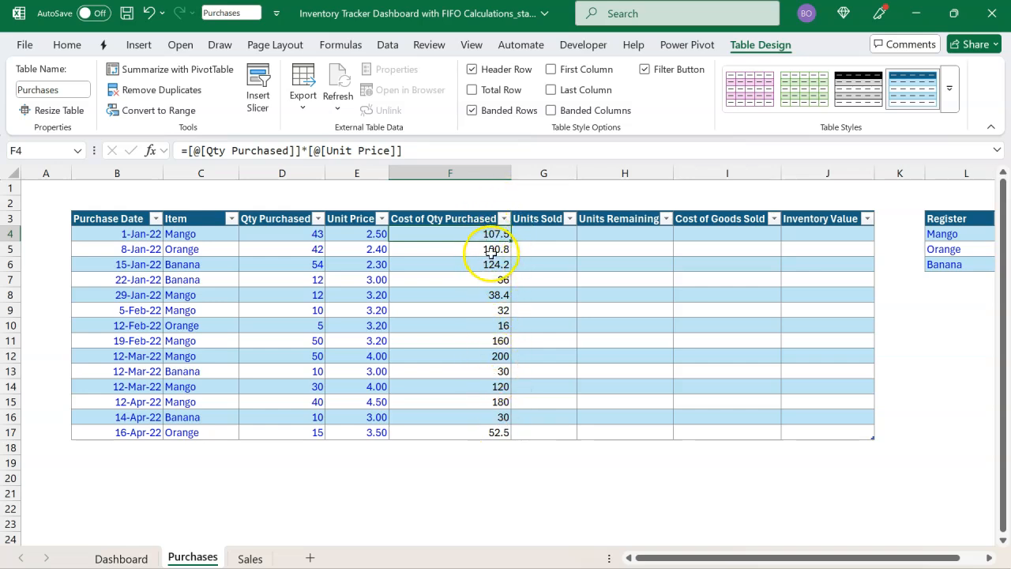
Examine the Sales table and the repeated Mango entries in the Purchases Item column in preparation for the Units Sold calculation.
left_click(533, 235)
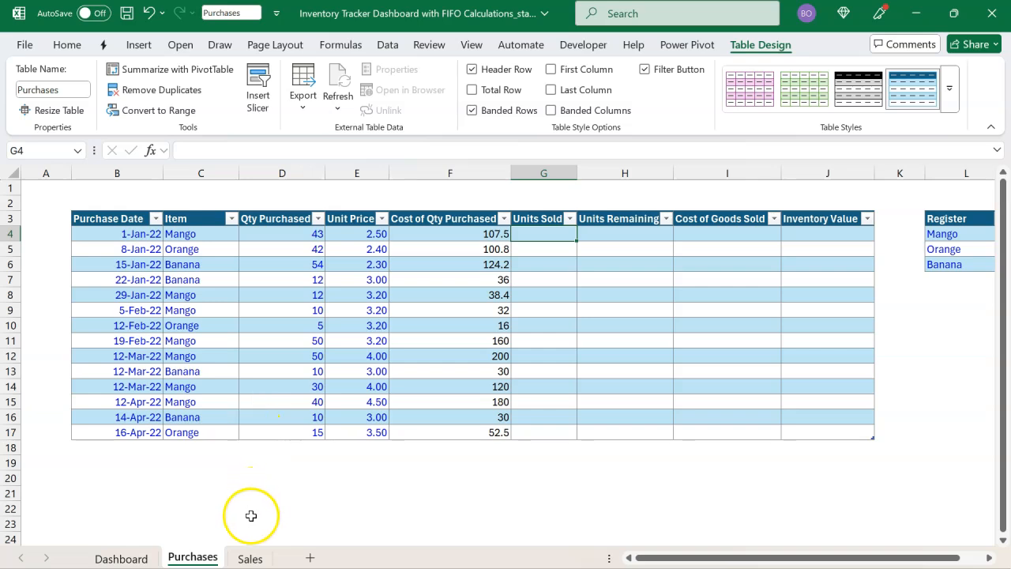
left_click(248, 558)
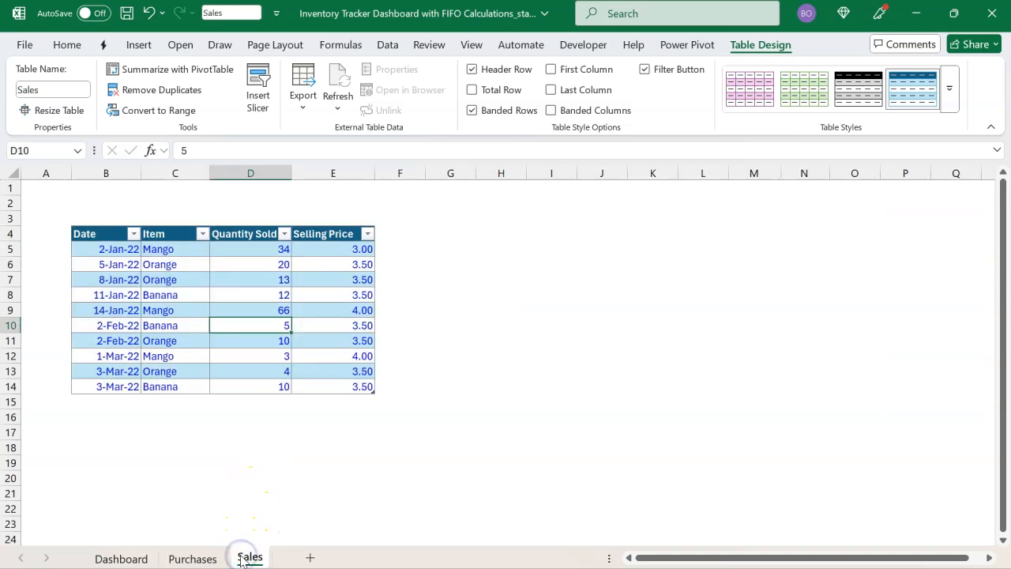
left_click(192, 559)
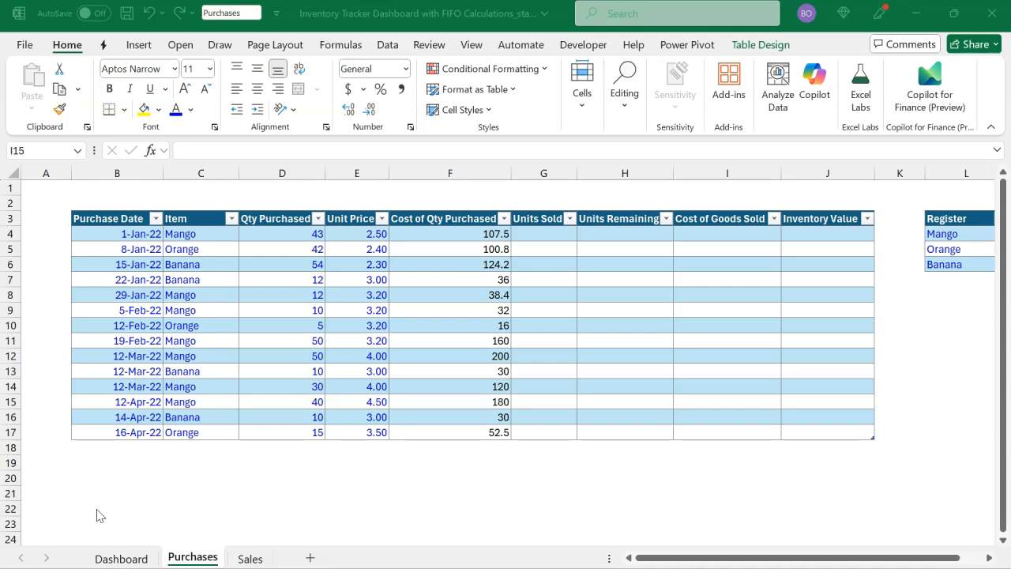
left_click(528, 264)
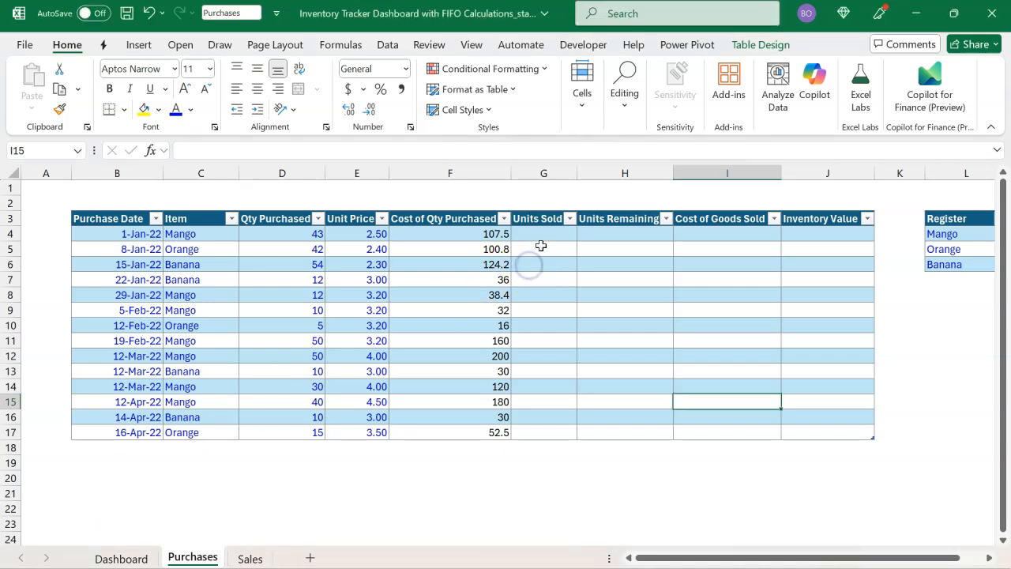
left_click(542, 245)
left_click(544, 232)
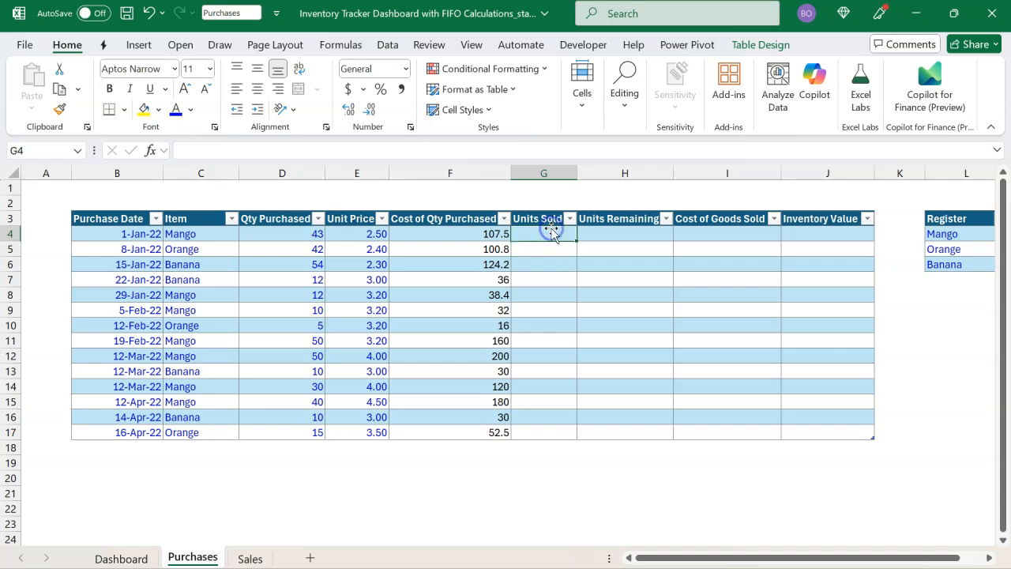
left_click(202, 237)
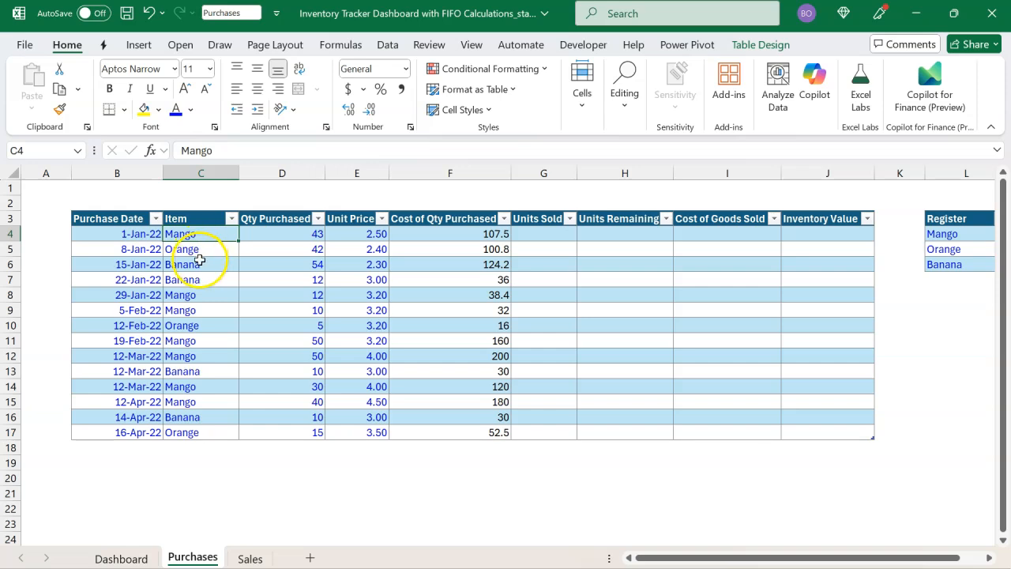
left_click(242, 264)
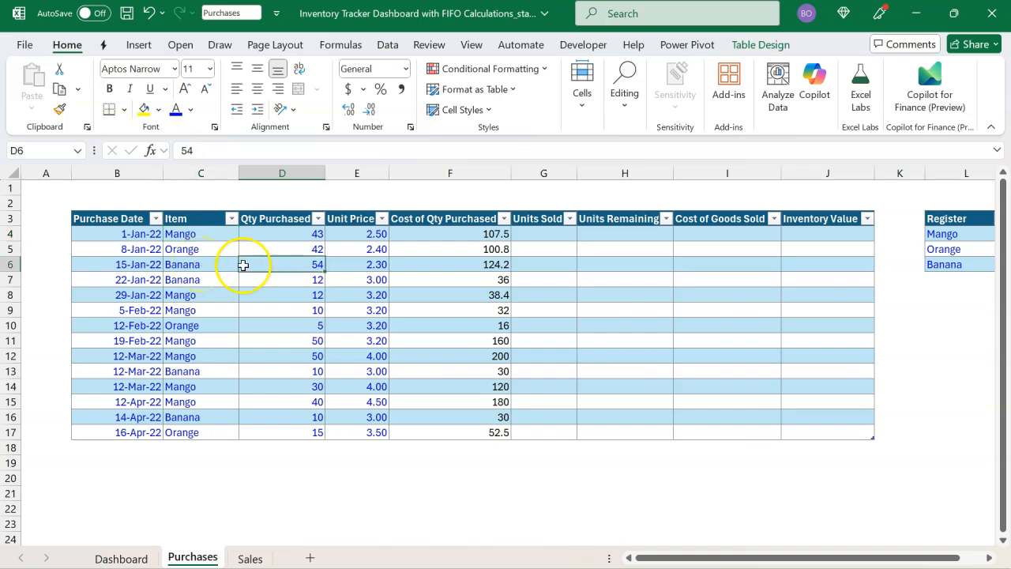
left_click(207, 238)
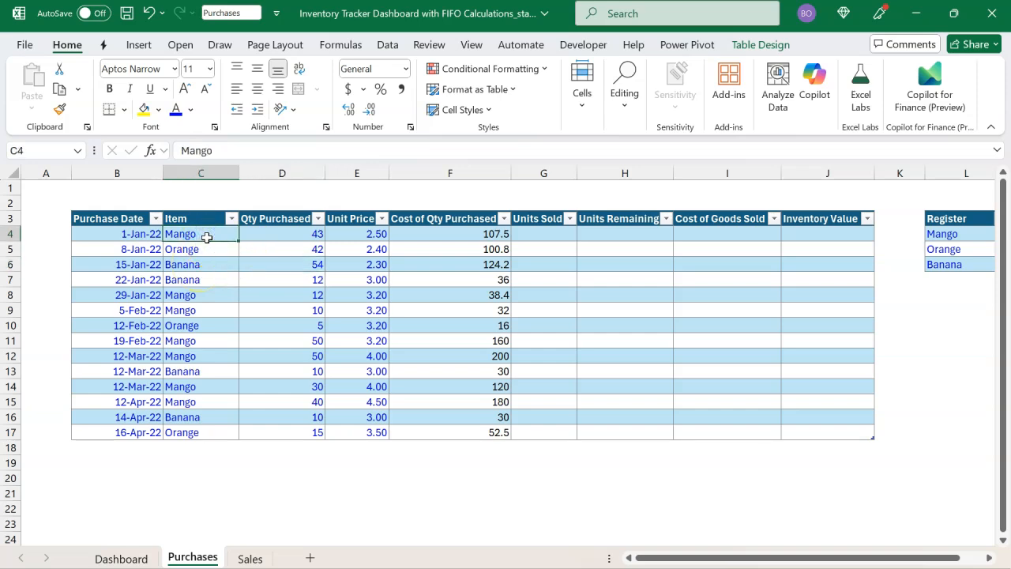
left_click(197, 308, "ctrl")
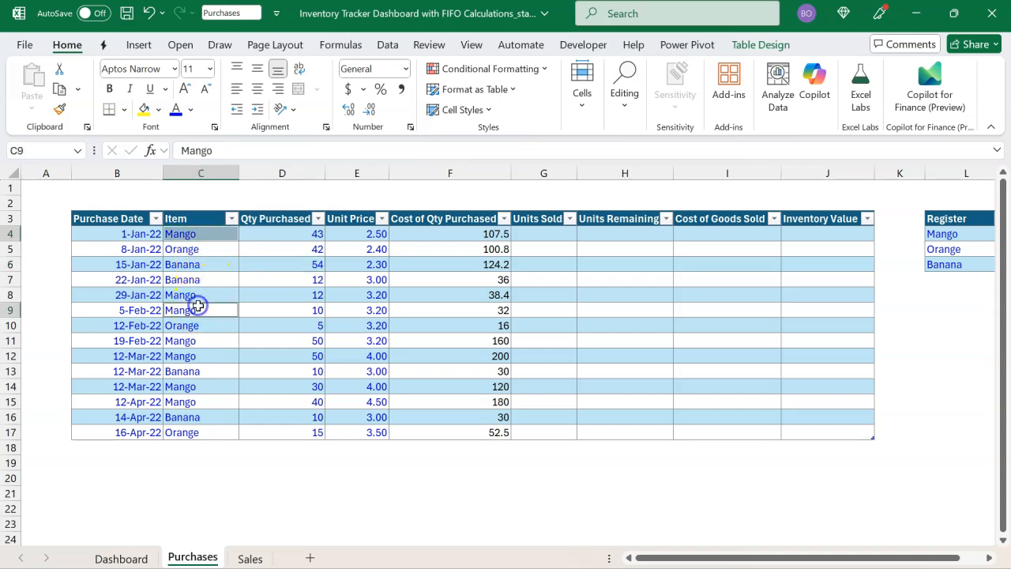
left_click(200, 298, "ctrl")
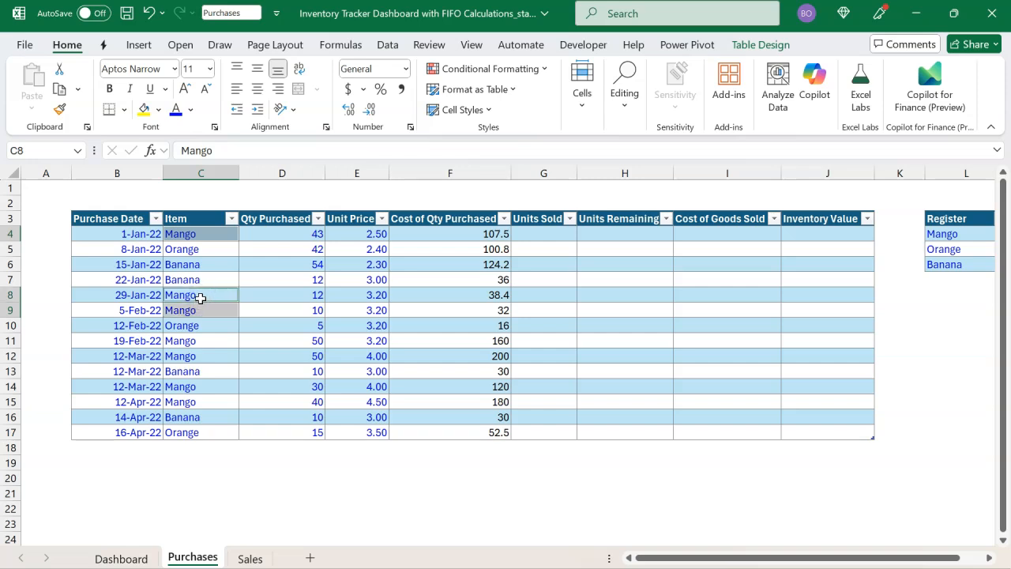
In G4 under Units Sold, start a SUMIFS formula with Sales[Quantity Sold] as the sum range.
left_click(524, 232)
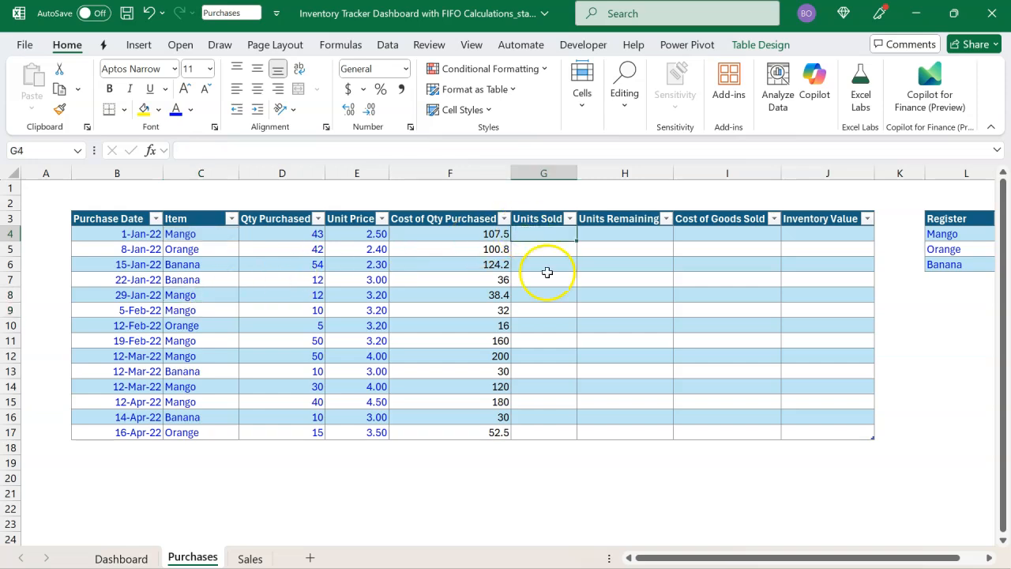
type("=sumif")
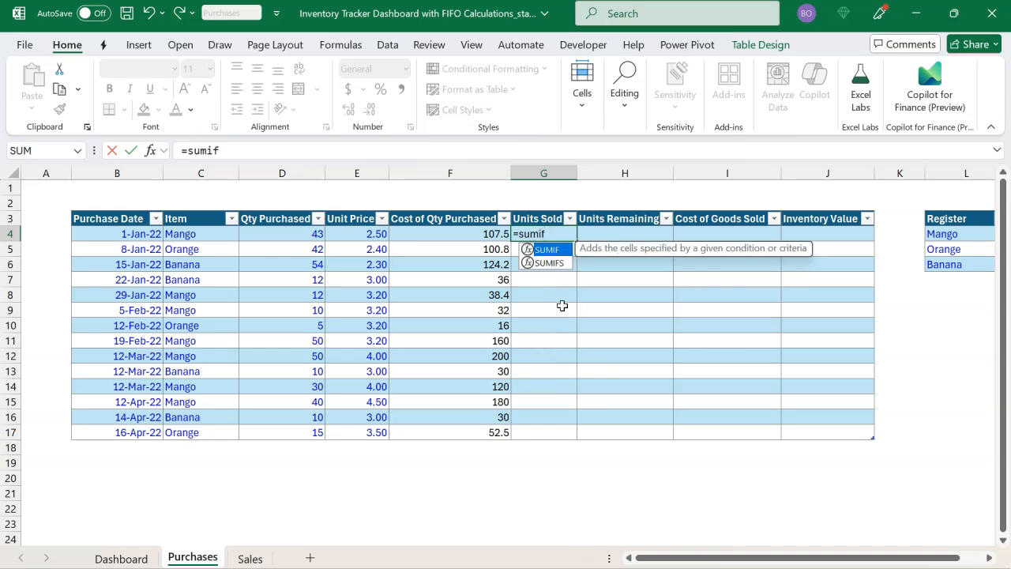
key("Down")
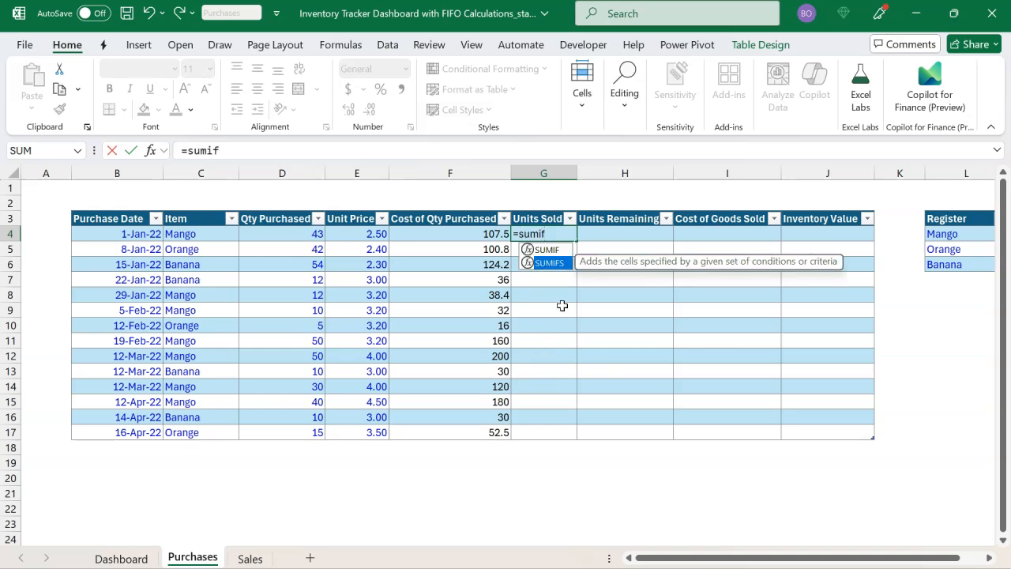
double_click(559, 265)
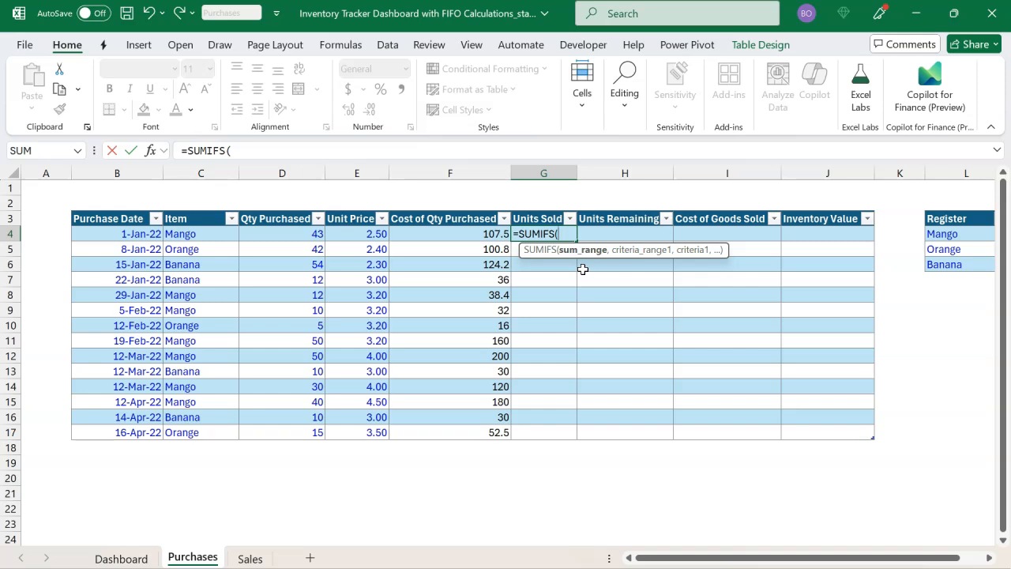
type("Sales")
type("[")
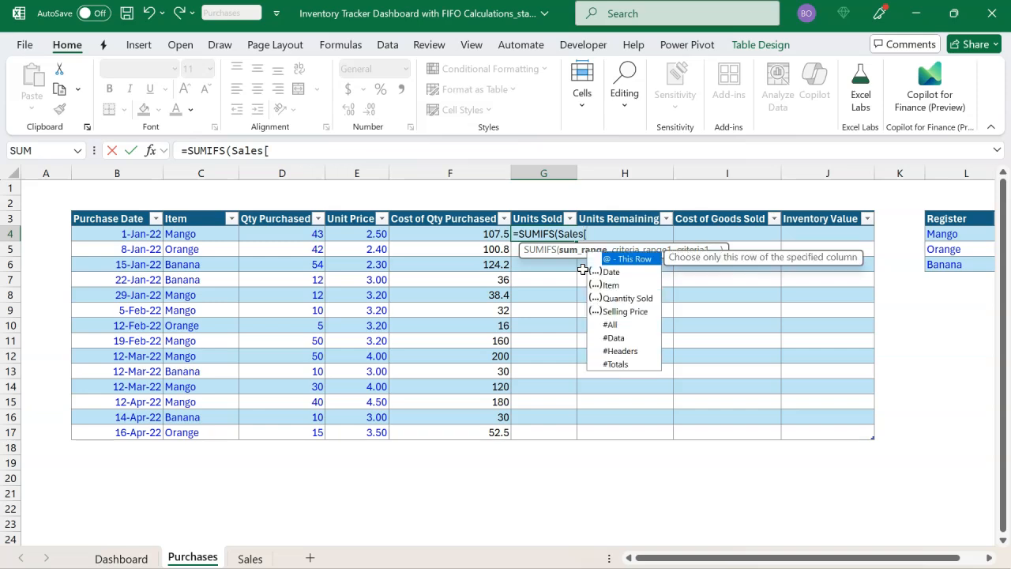
key("Down")
key("Down")
key("Down")
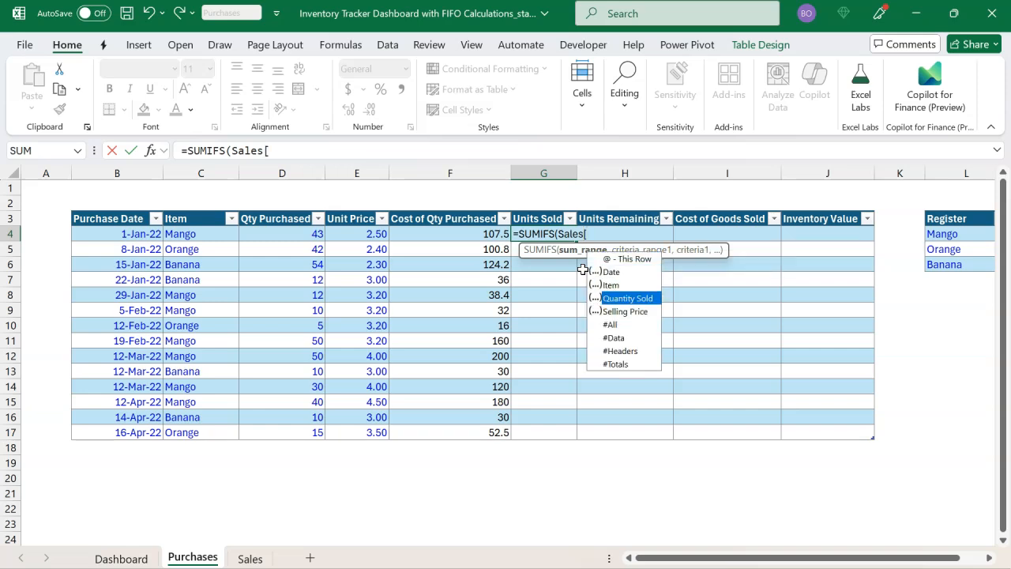
key("Tab")
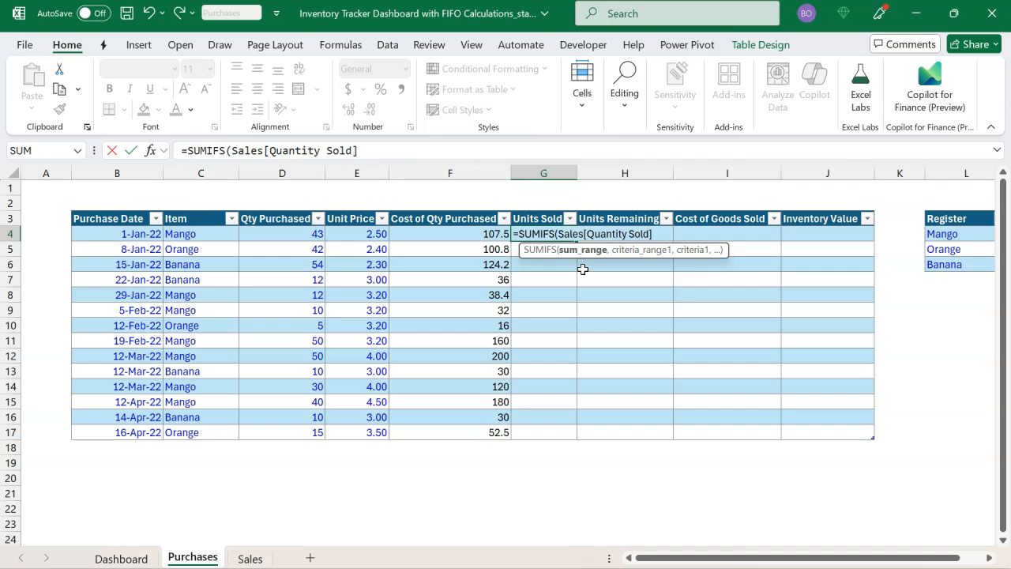
type("],")
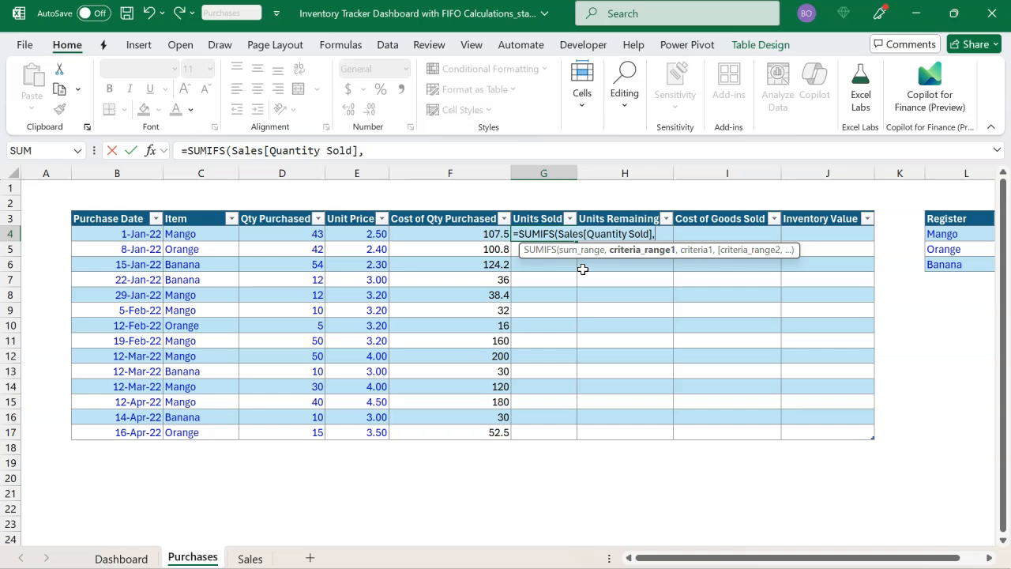
type("sal")
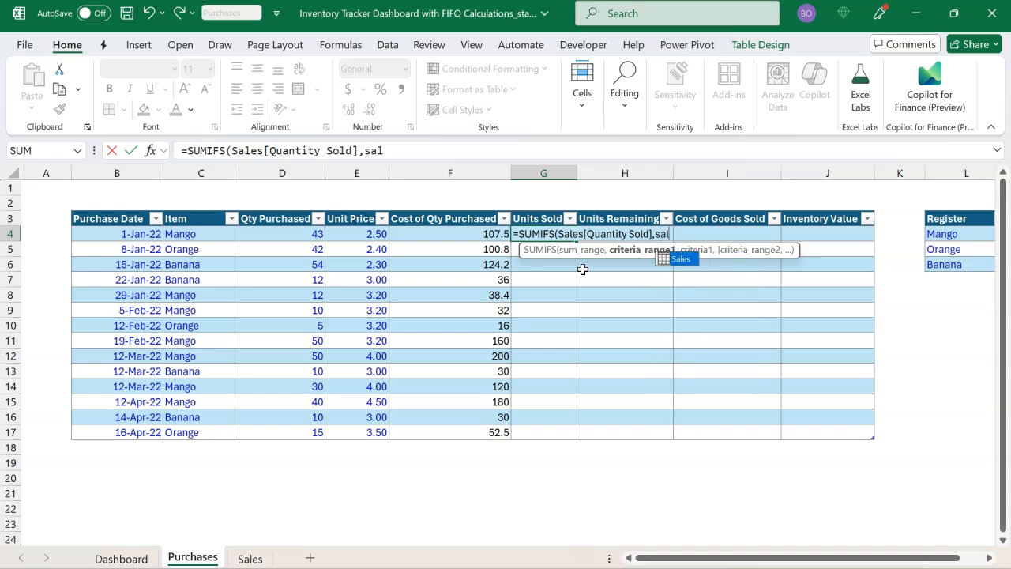
key("Tab")
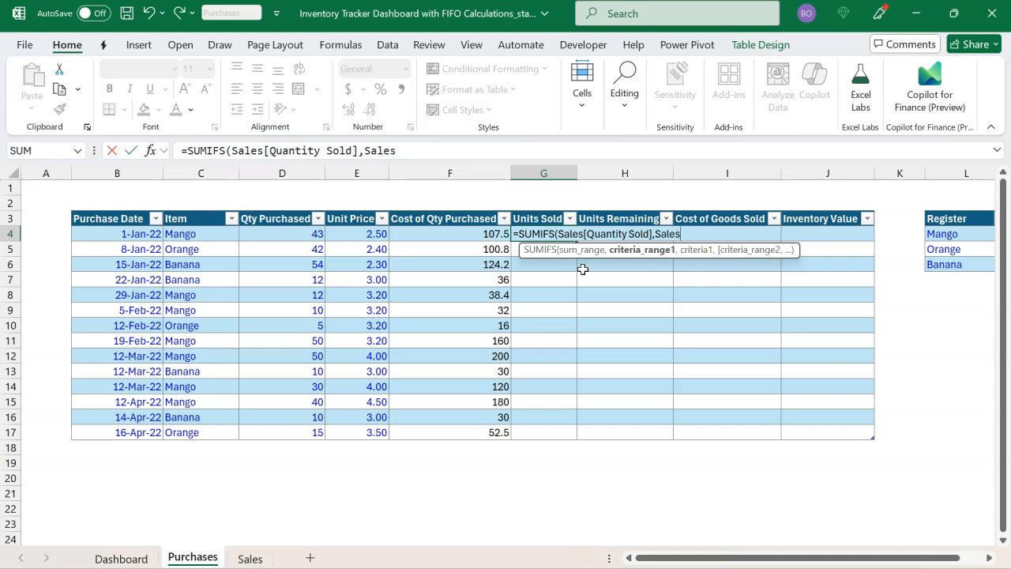
type("[I")
key("Tab")
type("],")
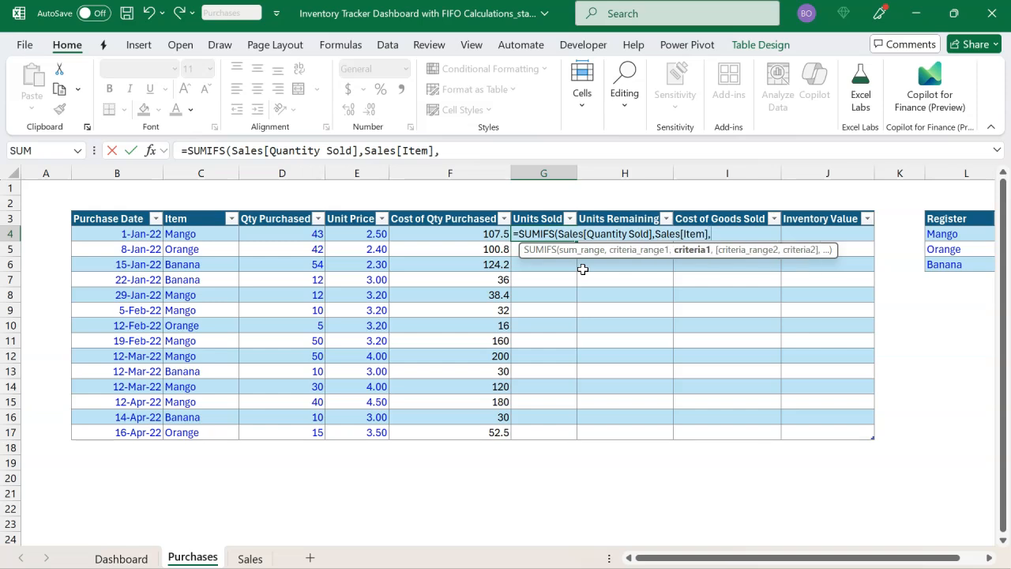
left_click(221, 237)
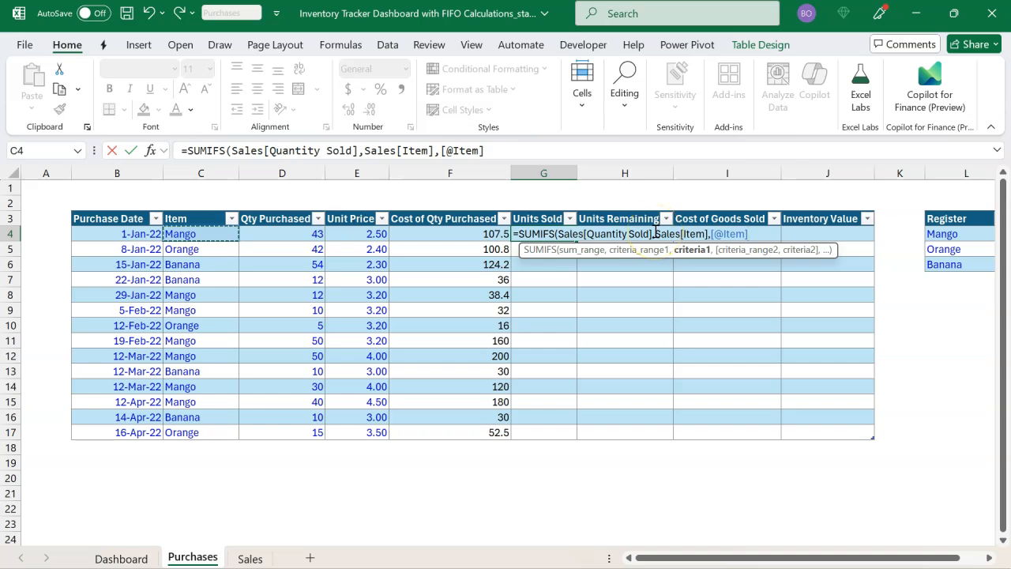
type(")")
key("Return")
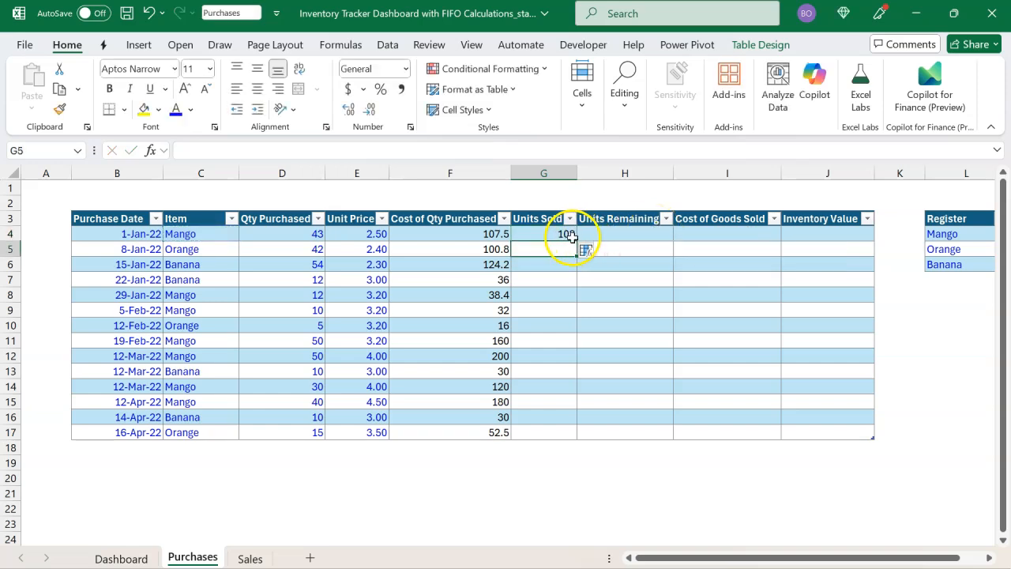
Wrap the G4 SUMIFS in MIN with [@[Qty Purchased]] as the first argument, and fill the formula down the Units Sold column.
left_click(569, 235)
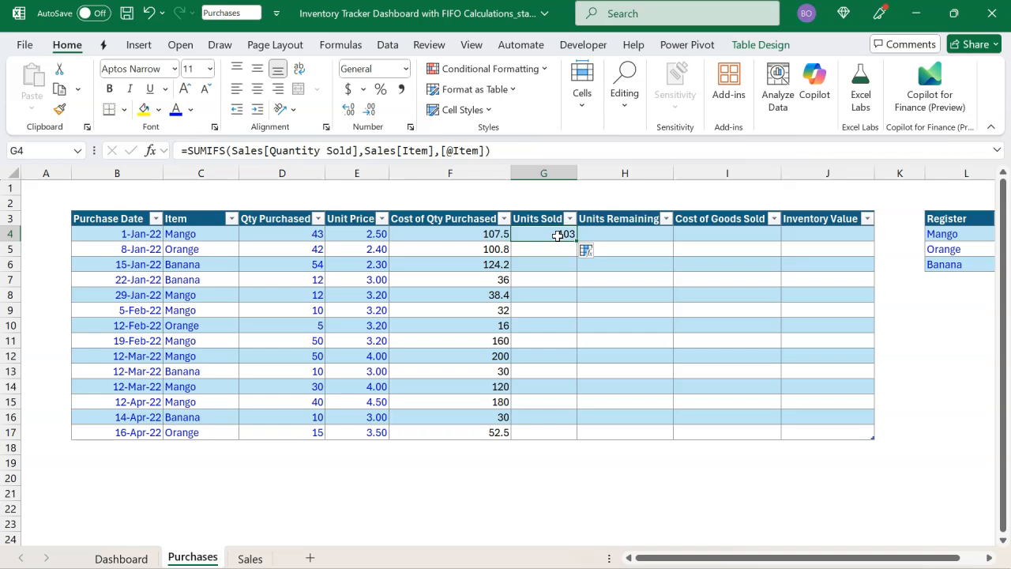
left_click(282, 235)
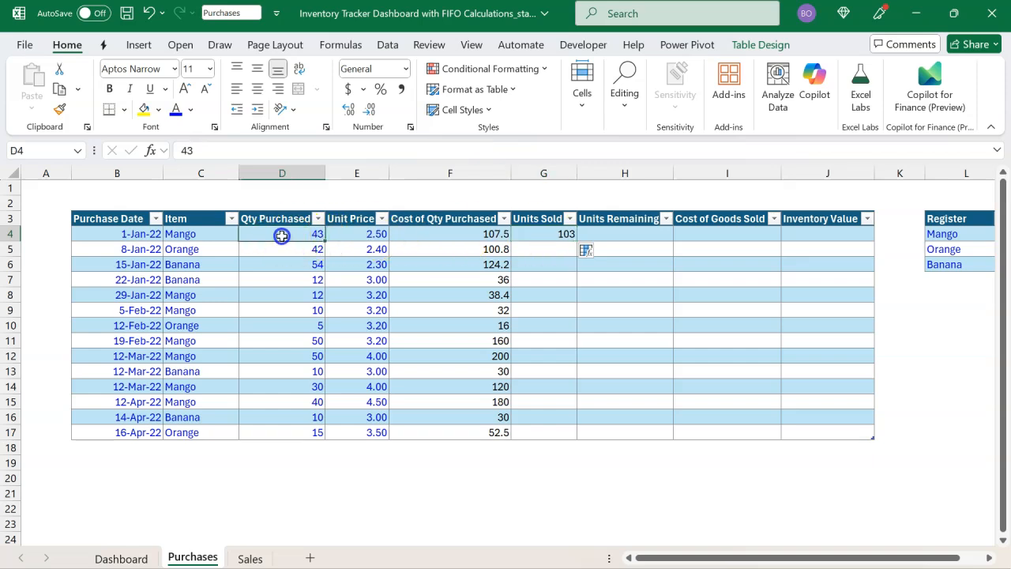
left_click_drag(280, 232, 323, 232)
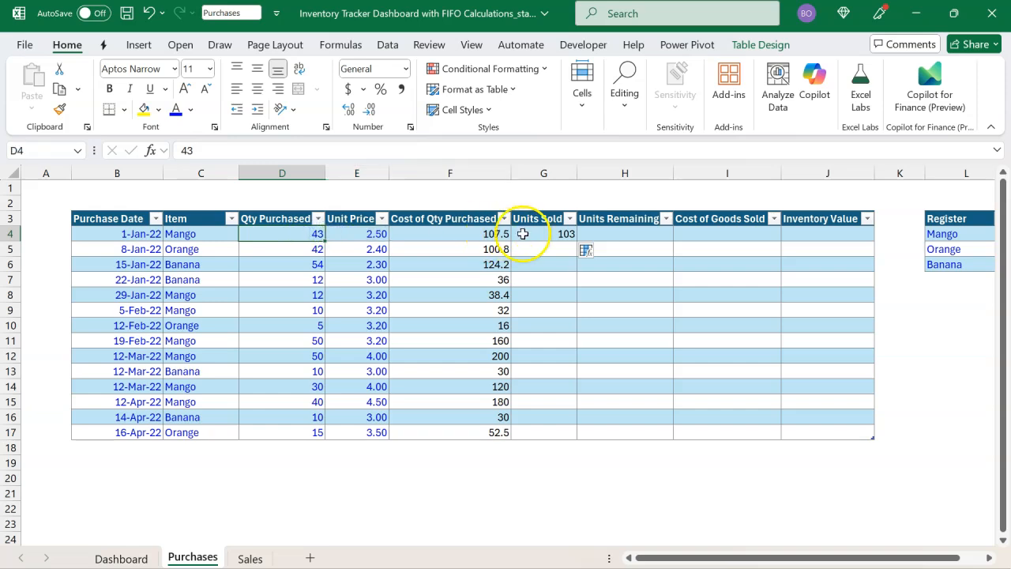
left_click(547, 234)
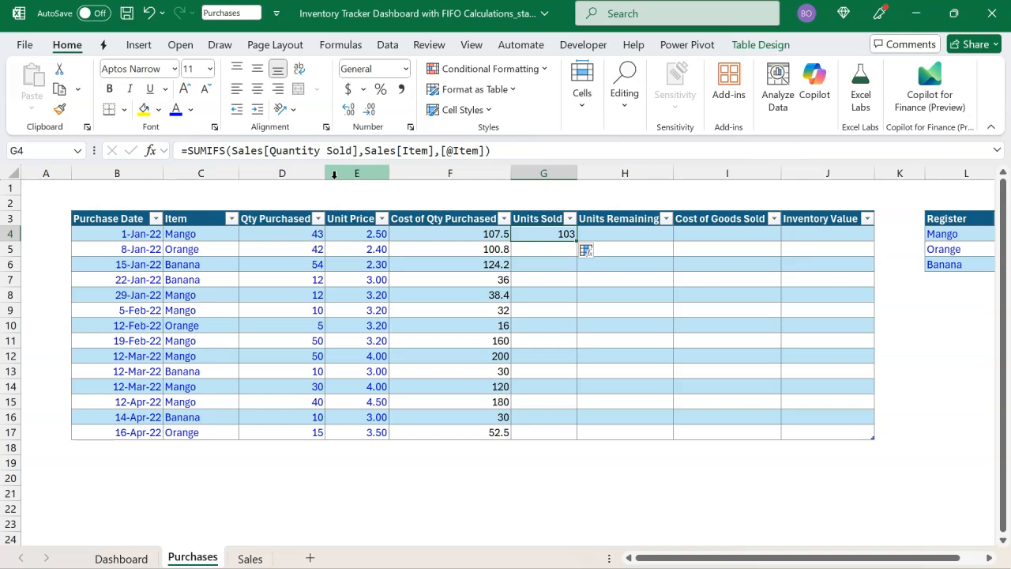
left_click(190, 151)
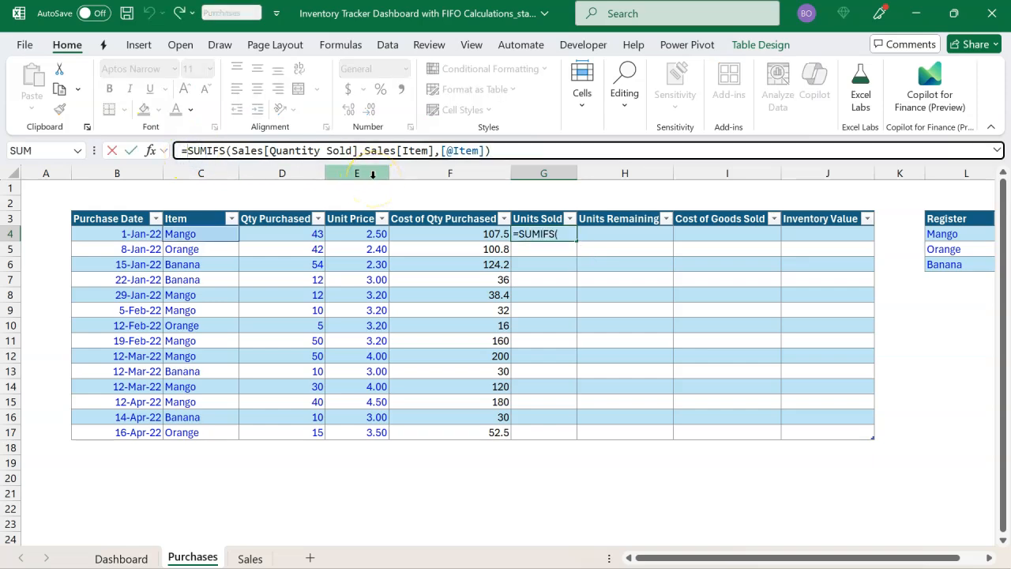
type("MIN(")
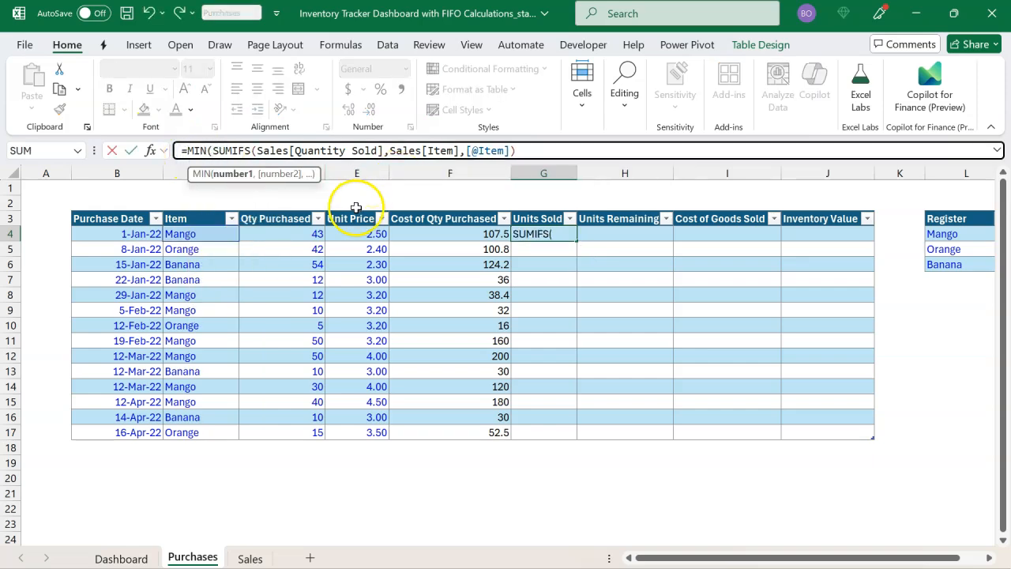
left_click(298, 235)
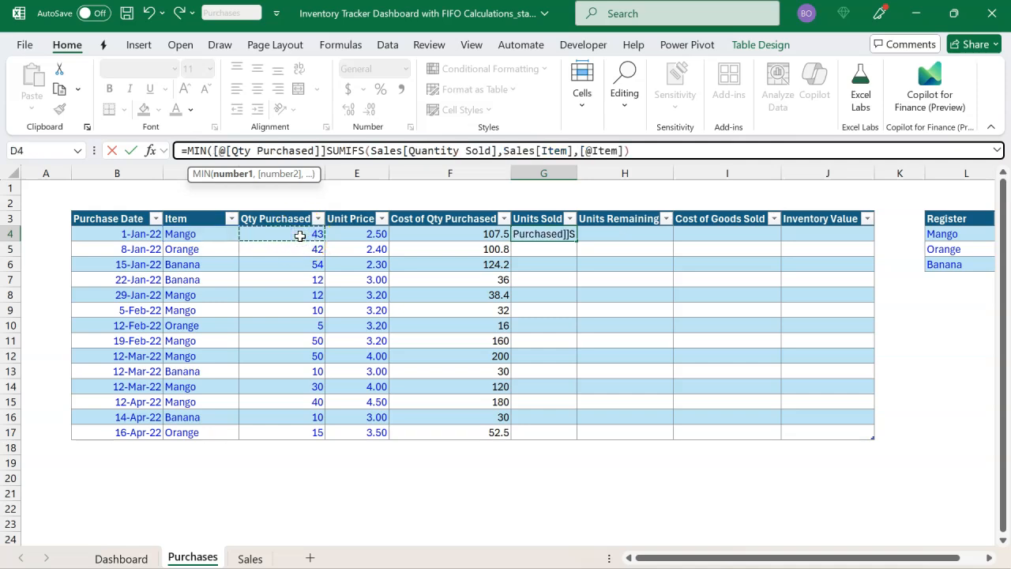
type(",")
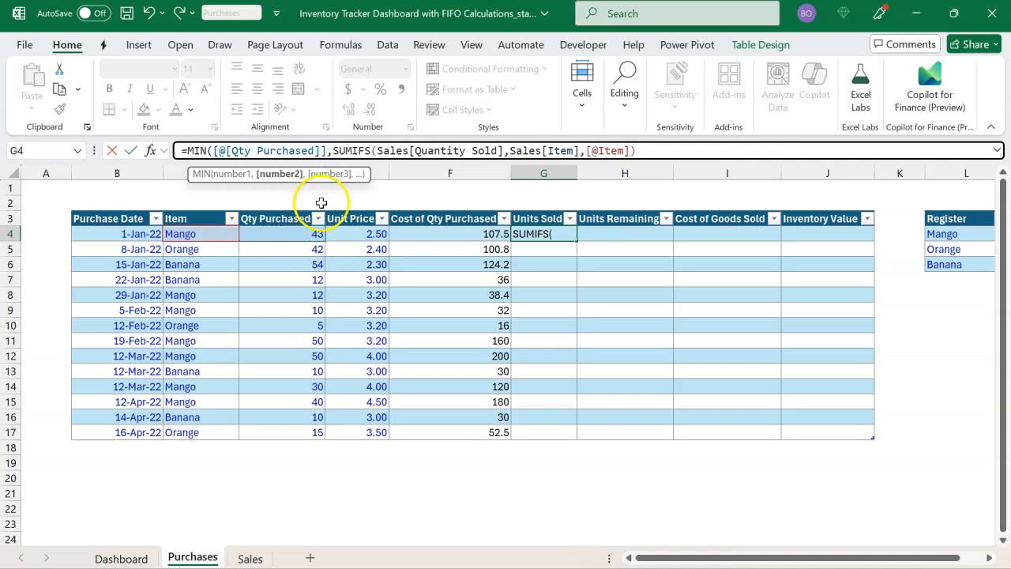
left_click(299, 176)
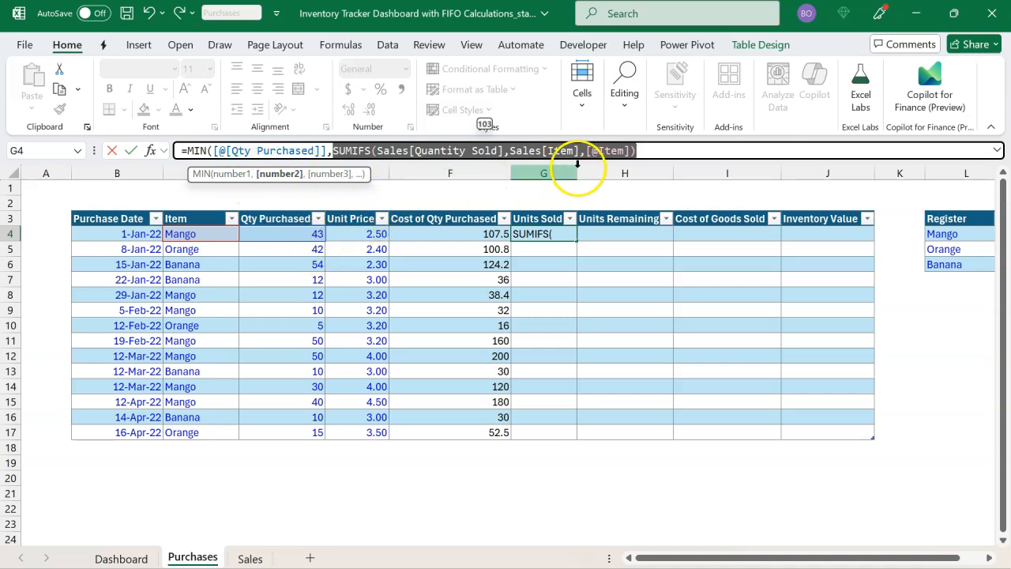
left_click(644, 150)
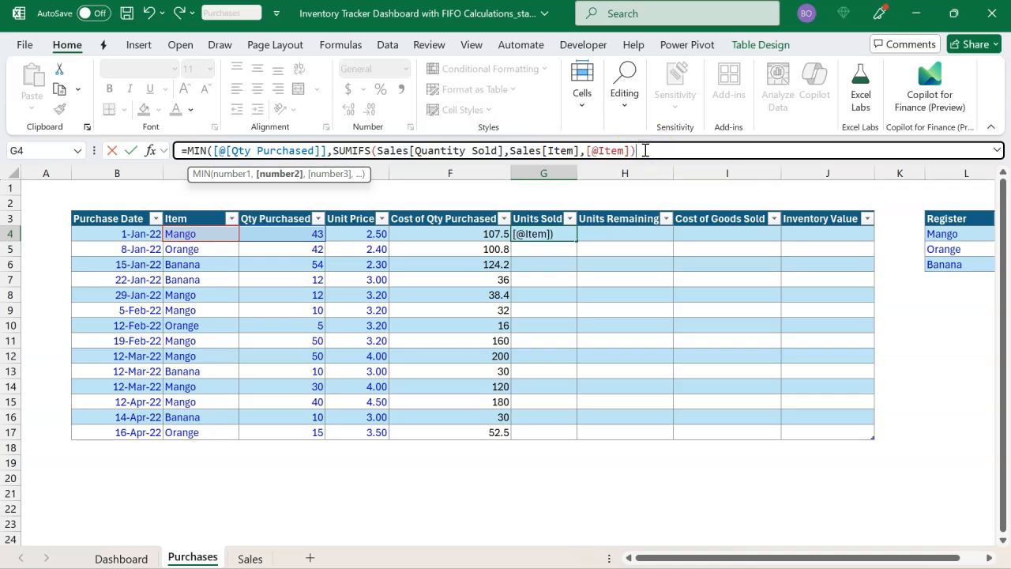
key("Return")
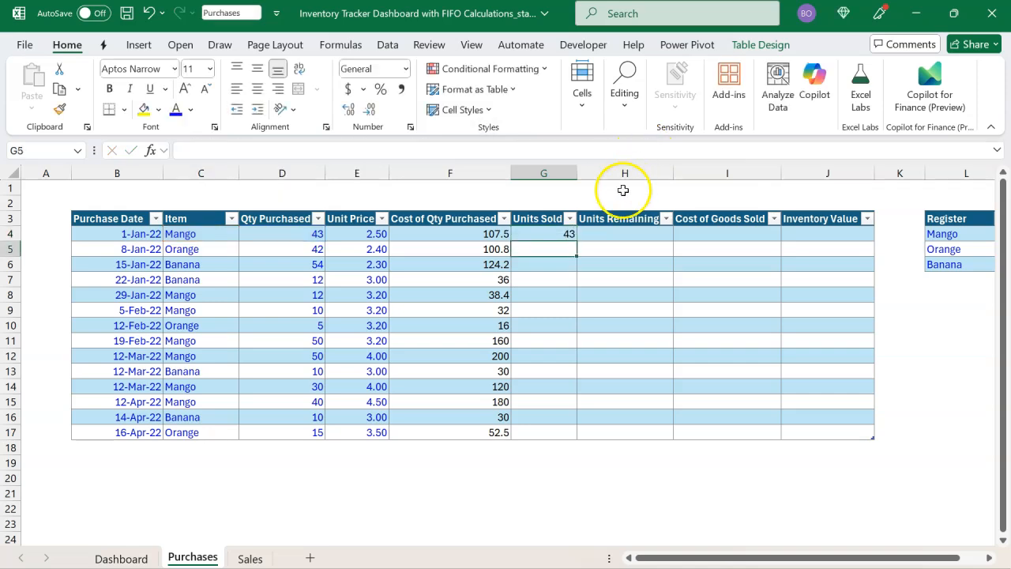
left_click(557, 231)
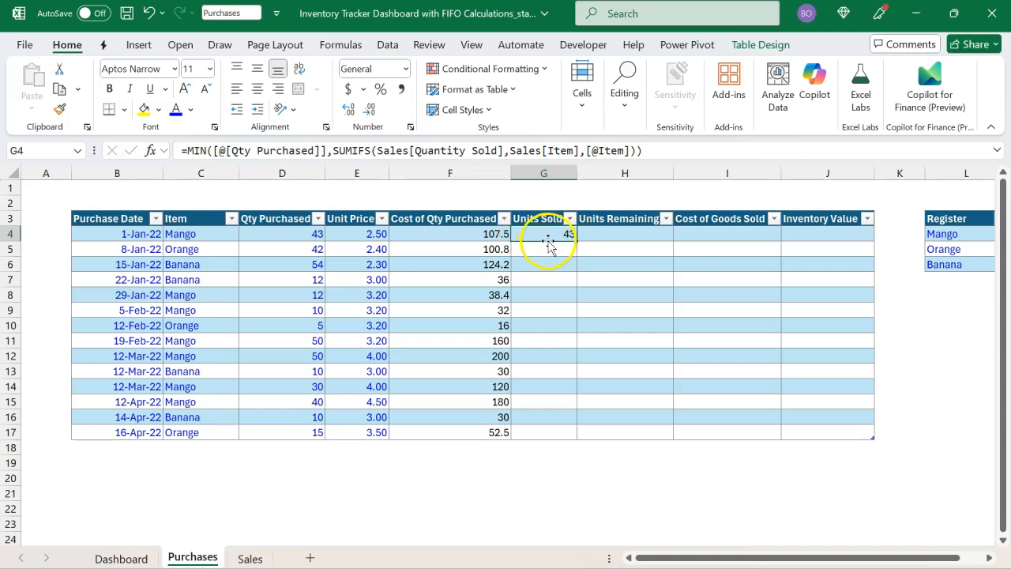
double_click(577, 242)
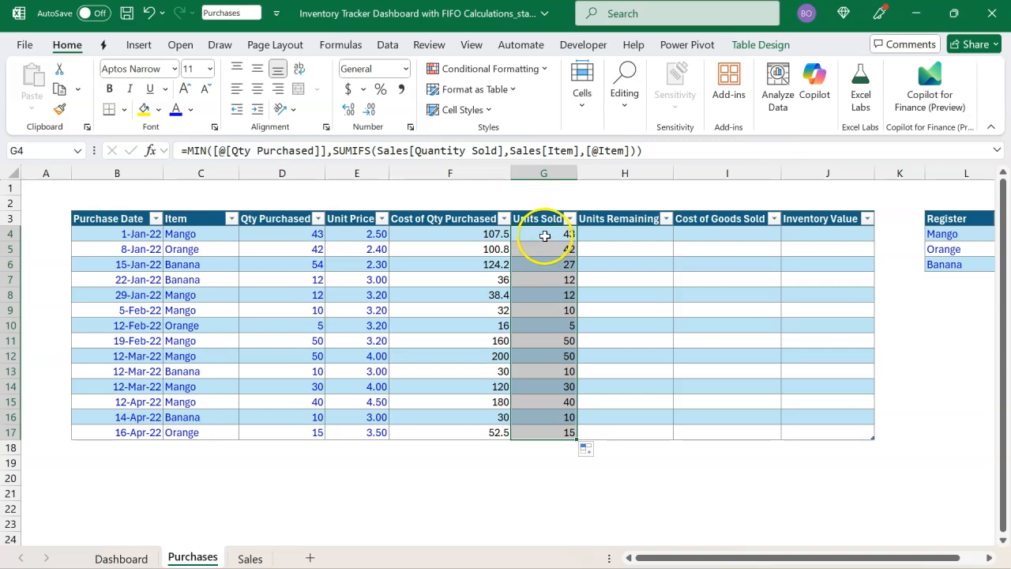
Examine the Units Sold values and formulas of the first Mango rows, G4, G8 and G9.
left_click(544, 235)
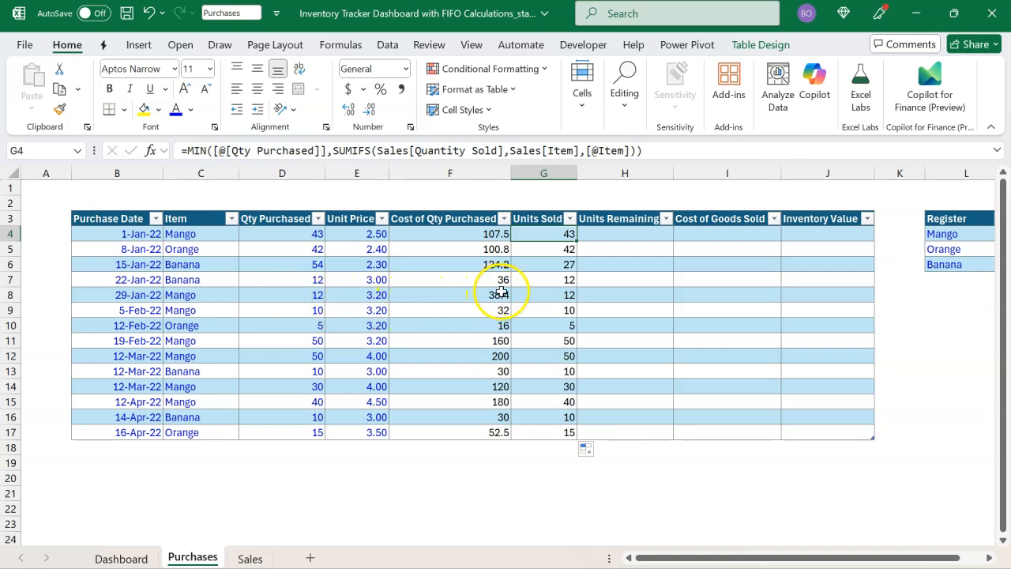
left_click(537, 295, "ctrl")
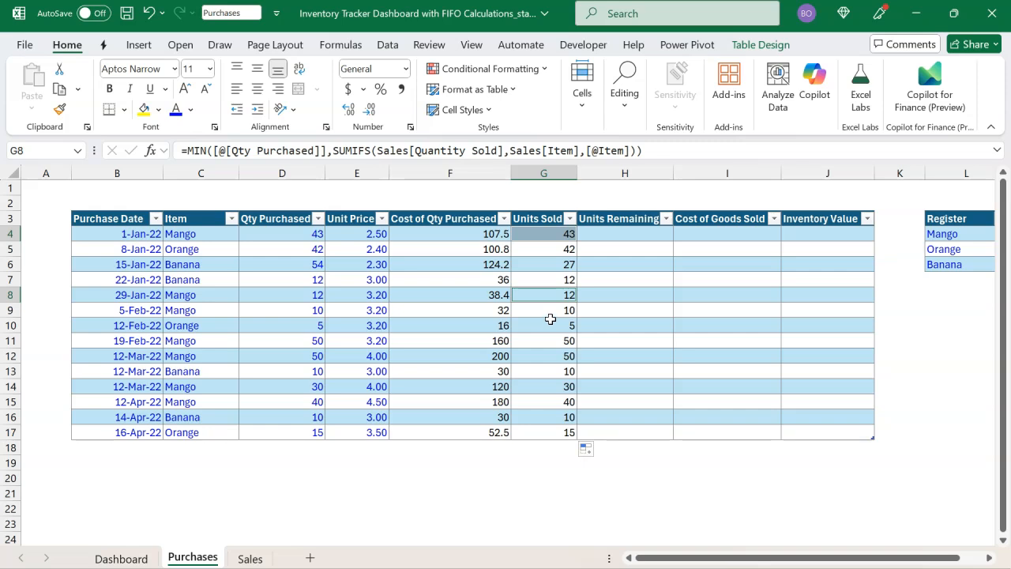
left_click(546, 320, "ctrl")
left_click(568, 298)
left_click(562, 308)
left_click(565, 234)
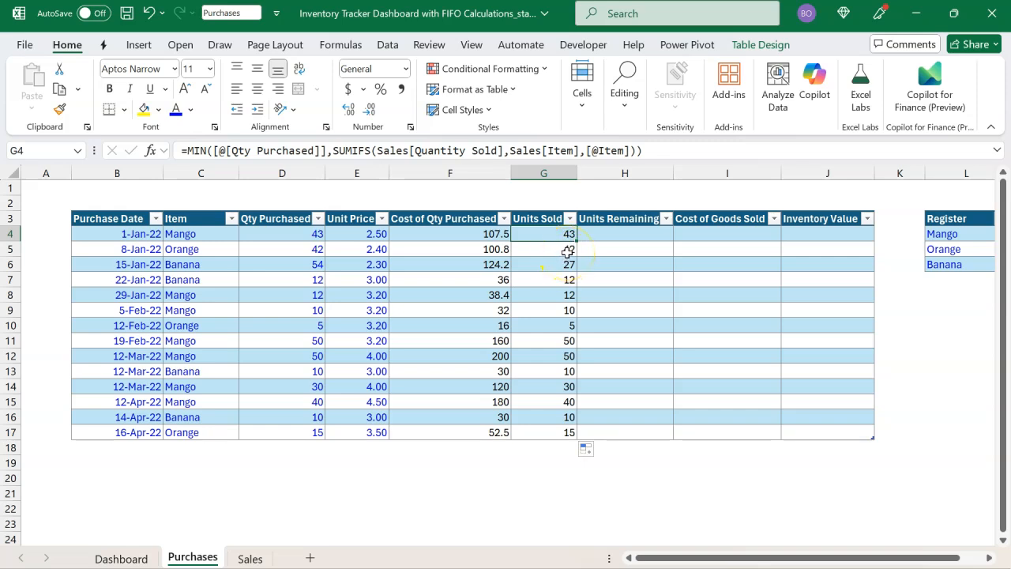
left_click(554, 294, "ctrl")
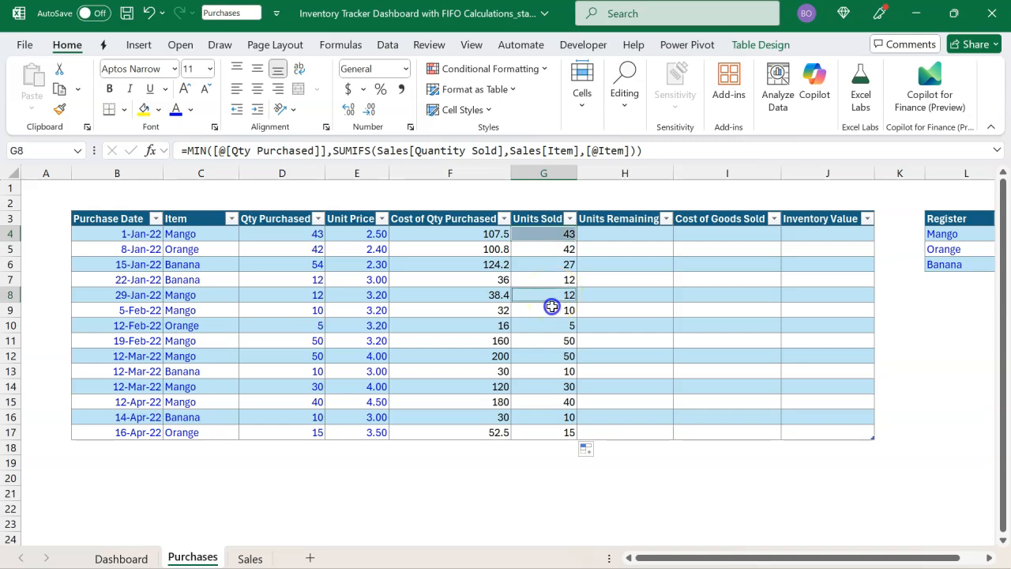
left_click(550, 312, "ctrl")
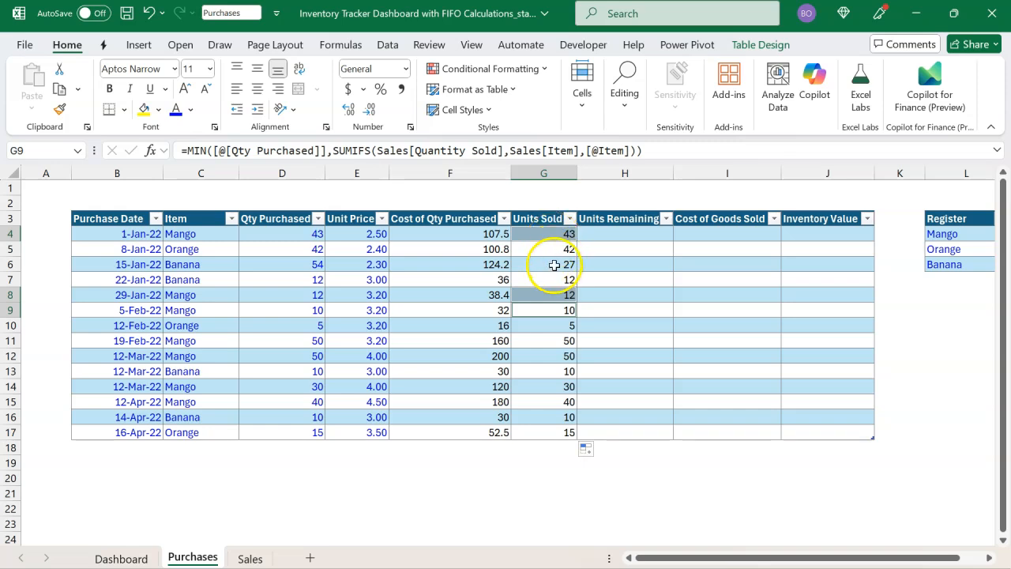
left_click(547, 237)
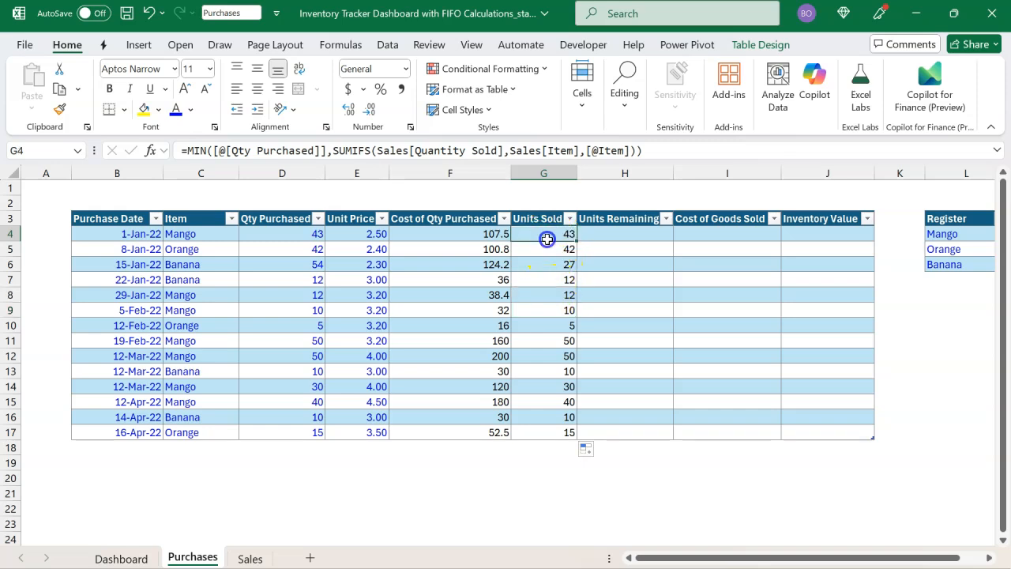
left_click(640, 151)
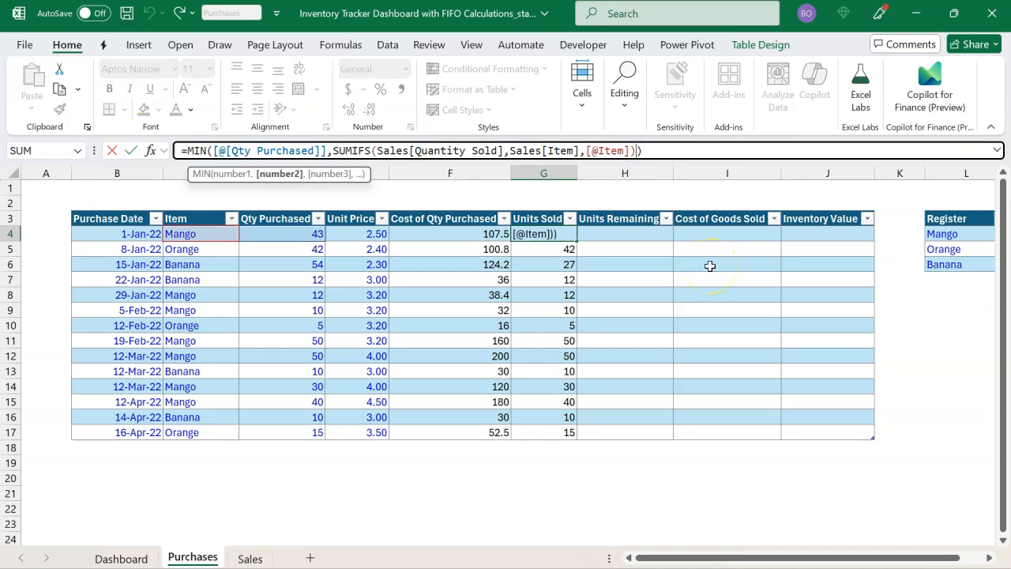
type("-SUMIF")
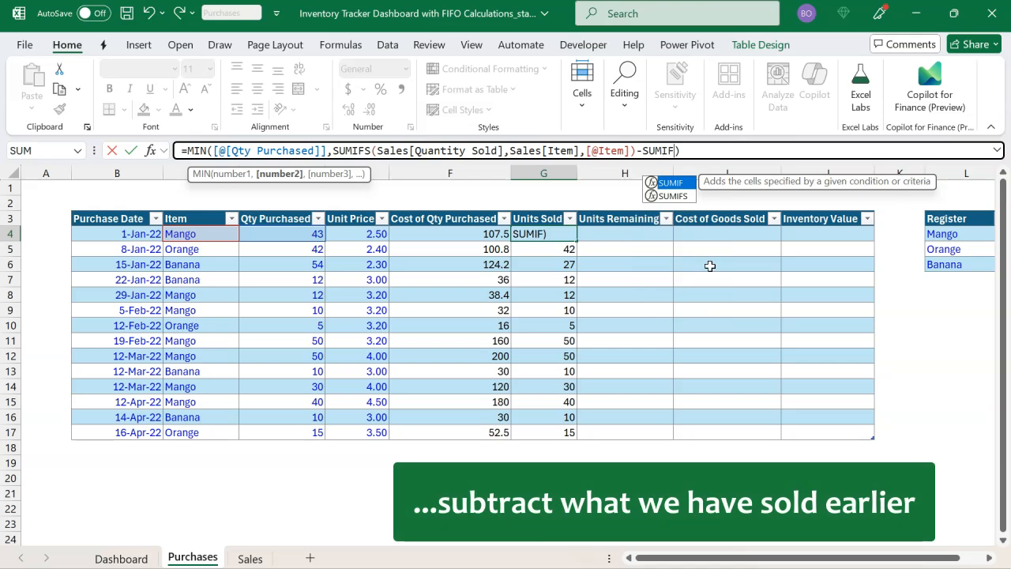
key("Down")
key("Tab")
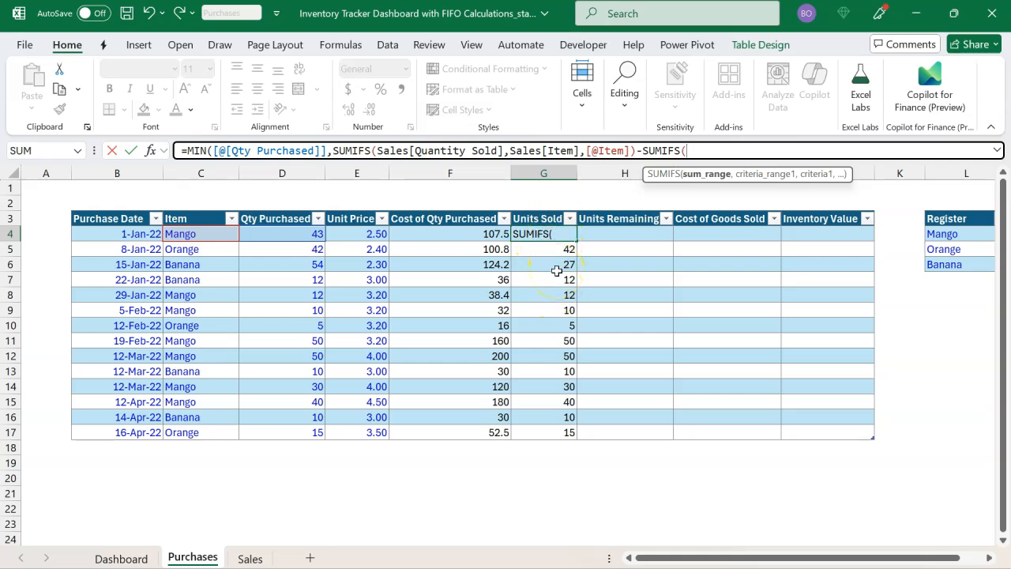
left_click(538, 219)
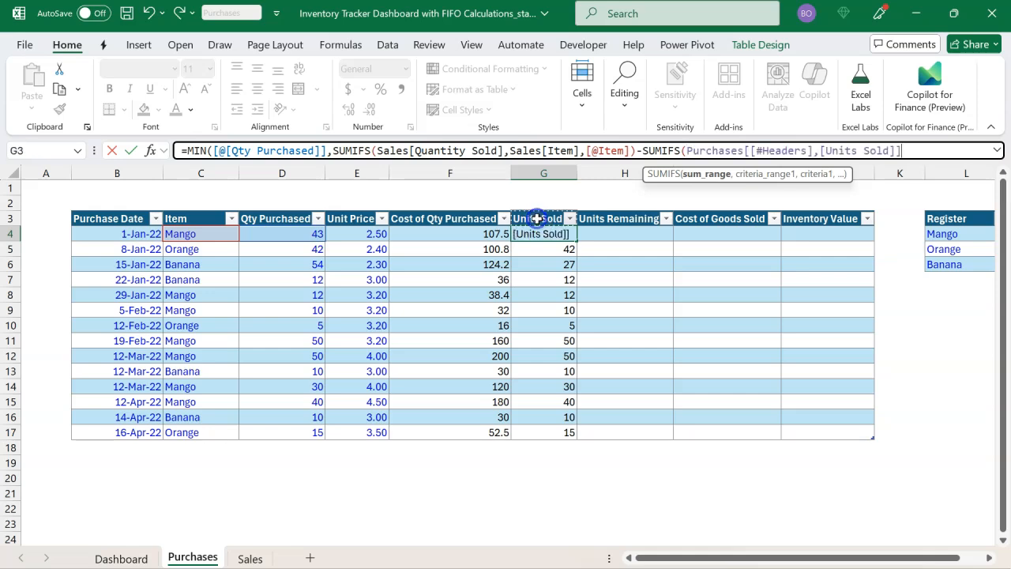
left_click(702, 150)
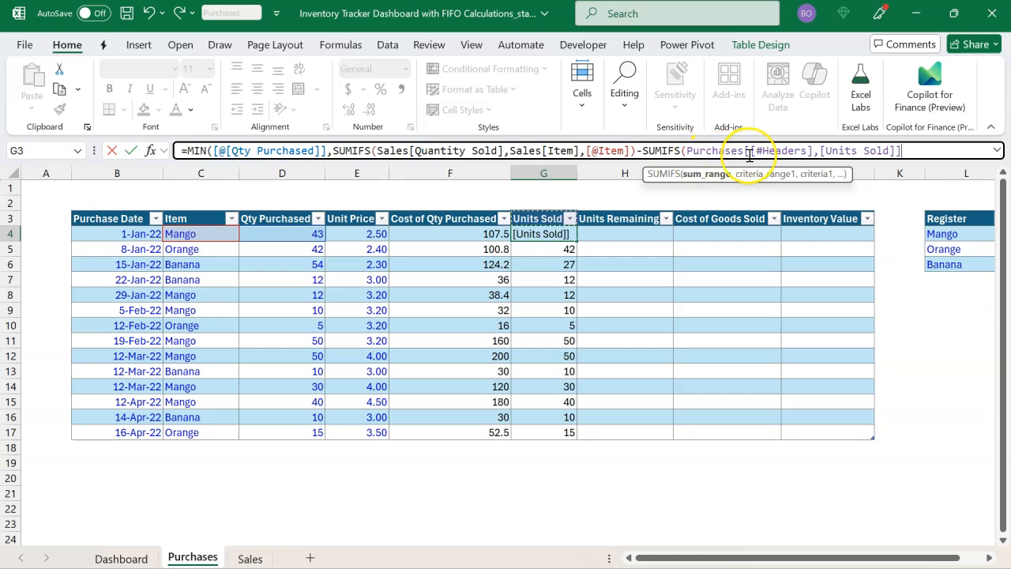
key("Escape")
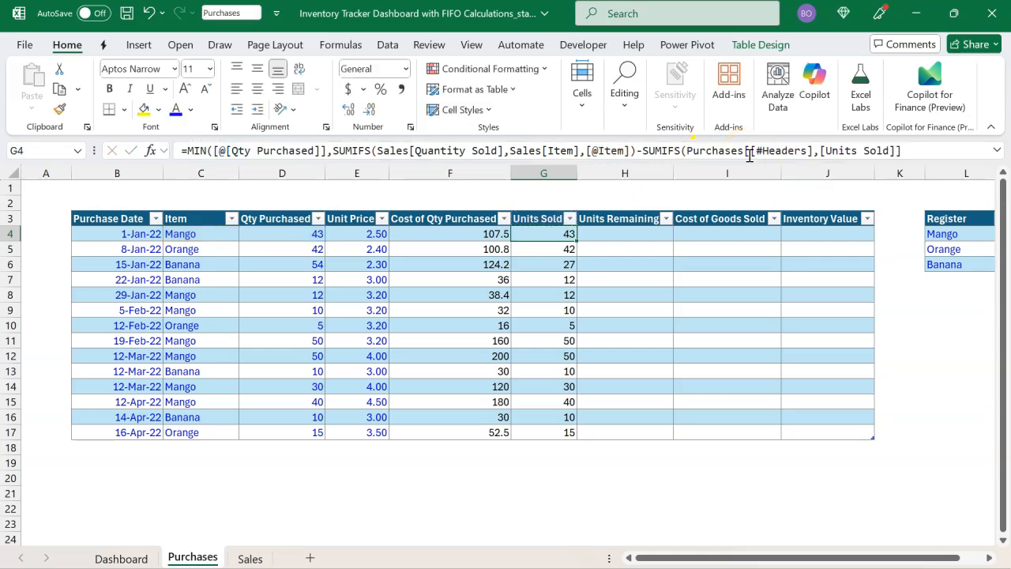
In the Excel formula options, turn off the use of table names in formulas.
left_click(556, 238)
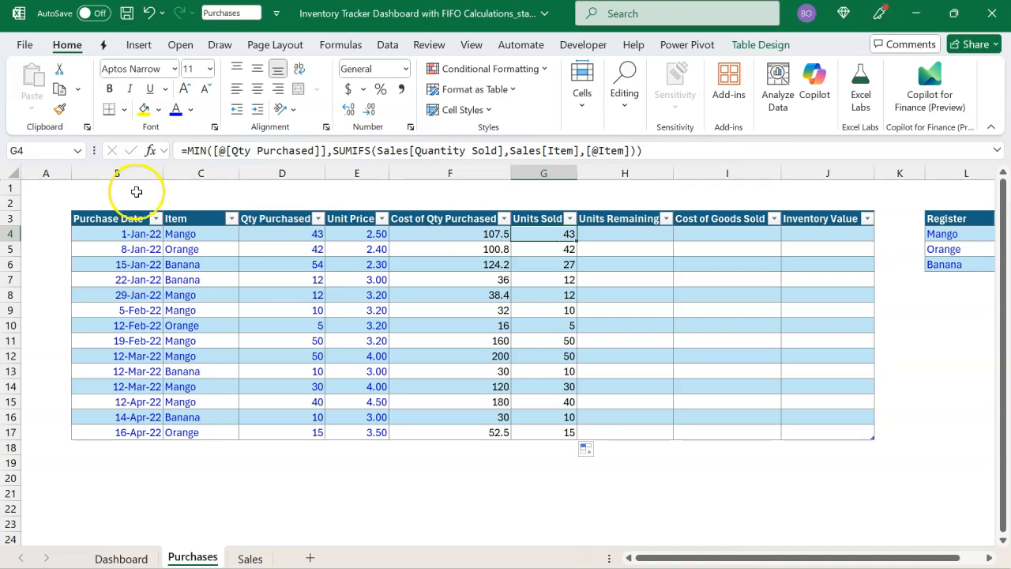
left_click(30, 47)
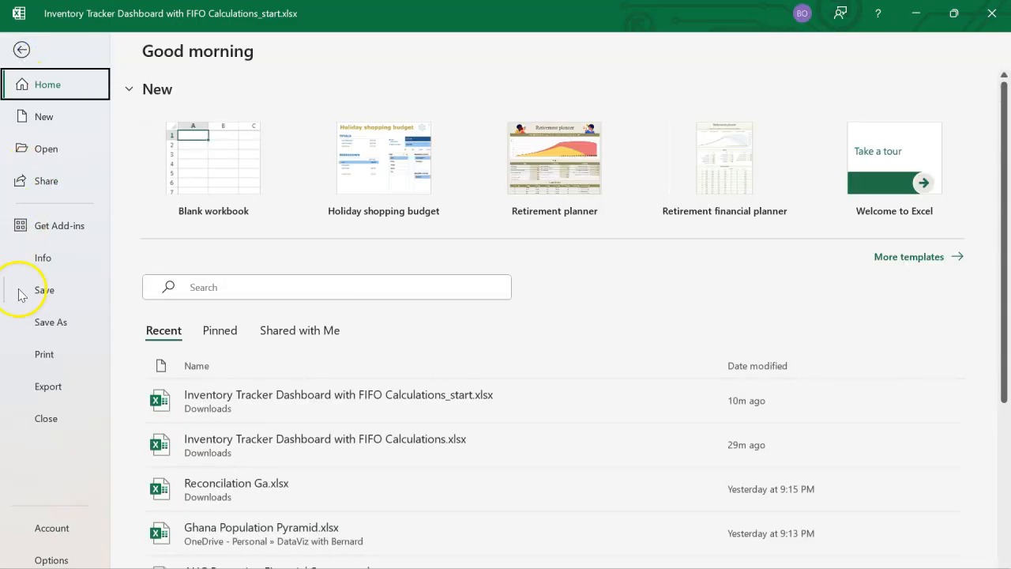
left_click(48, 559)
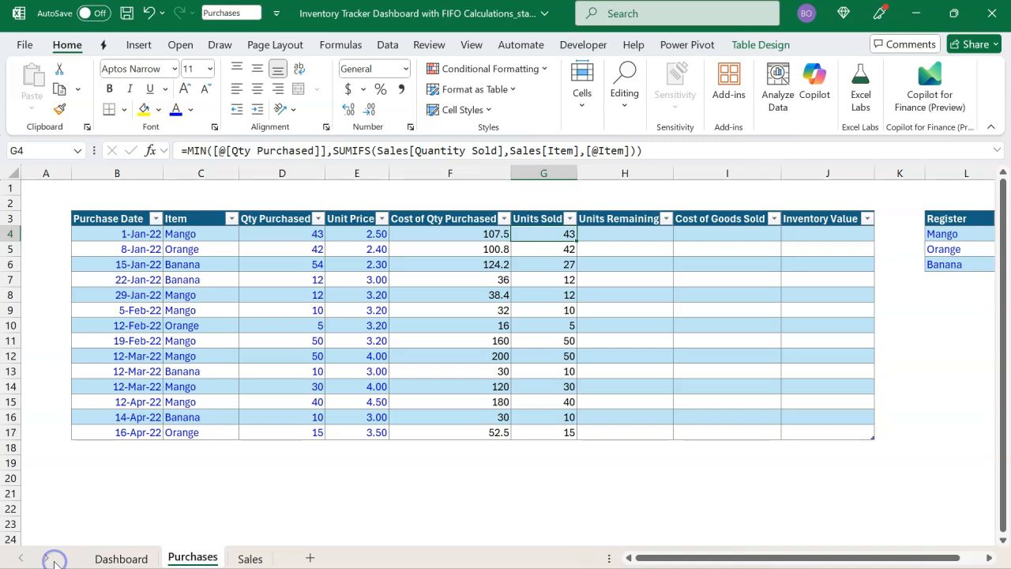
left_click(226, 84)
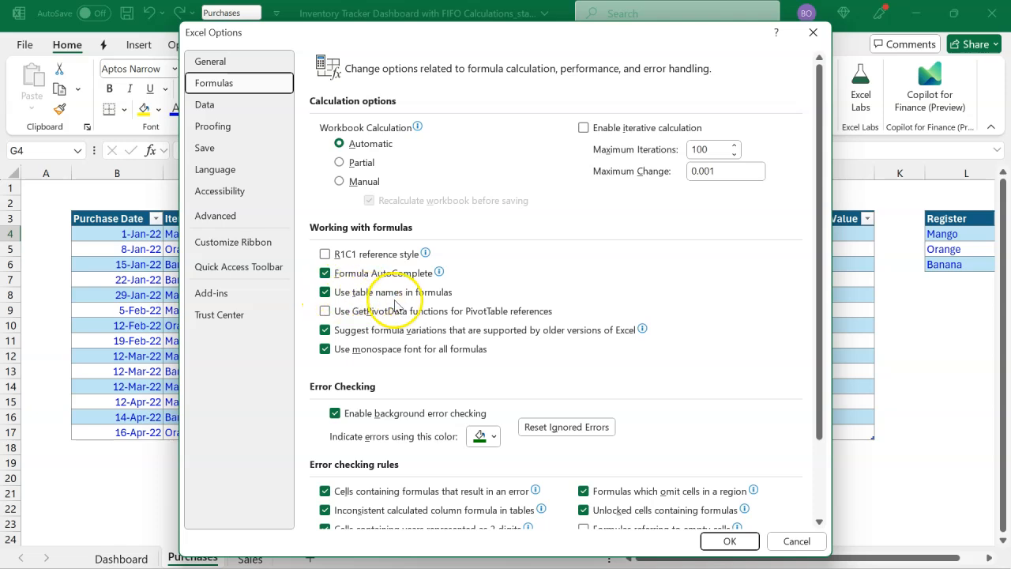
left_click(326, 293)
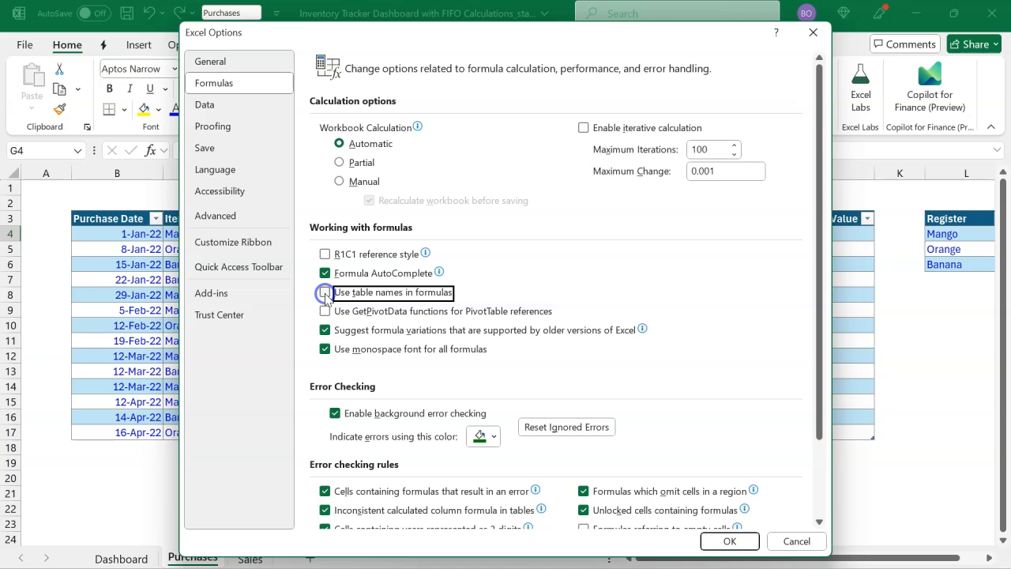
left_click(719, 541)
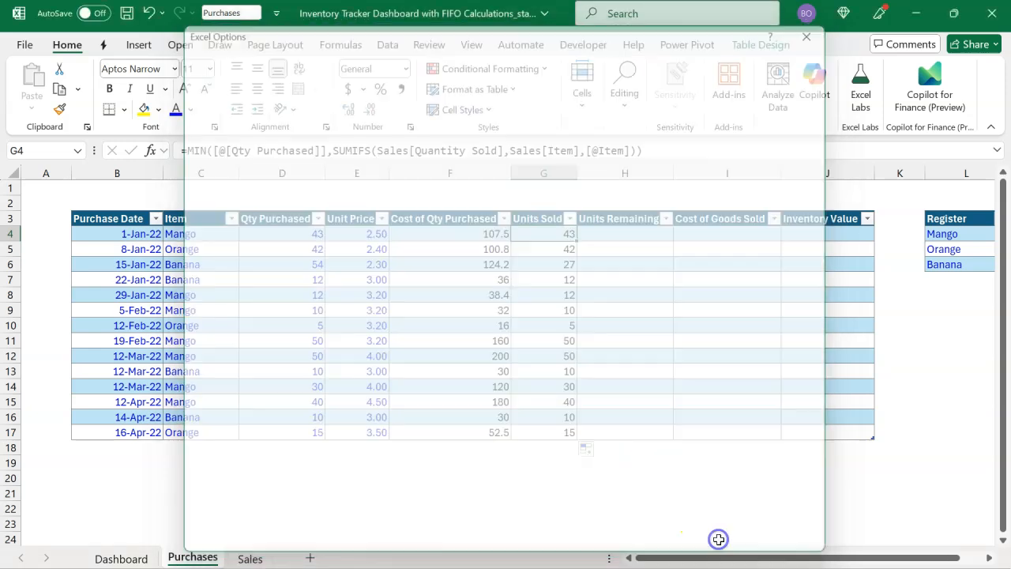
Extend the MIN formula in G4 by subtracting a second SUMIFS from the first, with G$3:G3 as its sum range.
double_click(557, 234)
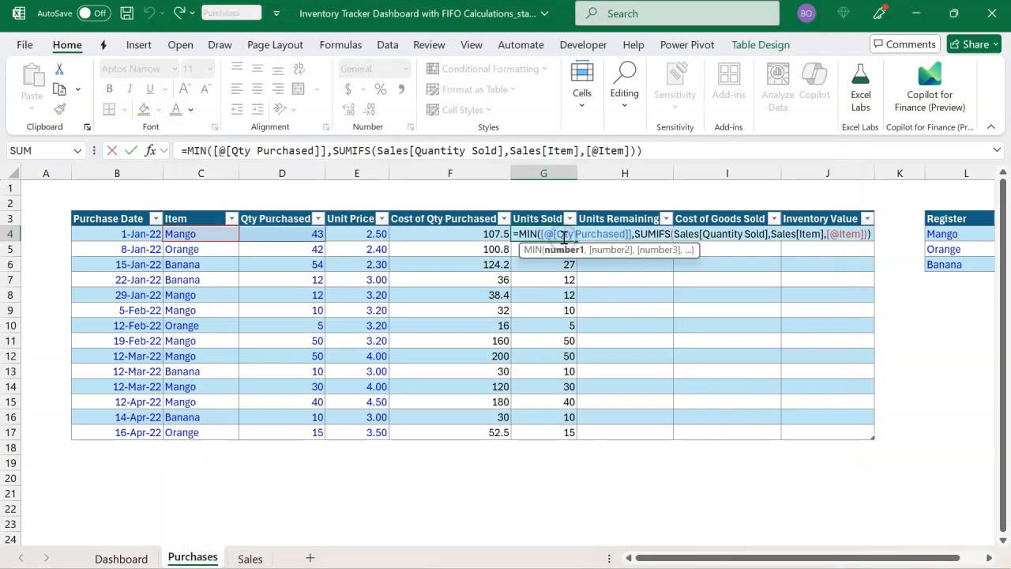
left_click(870, 235)
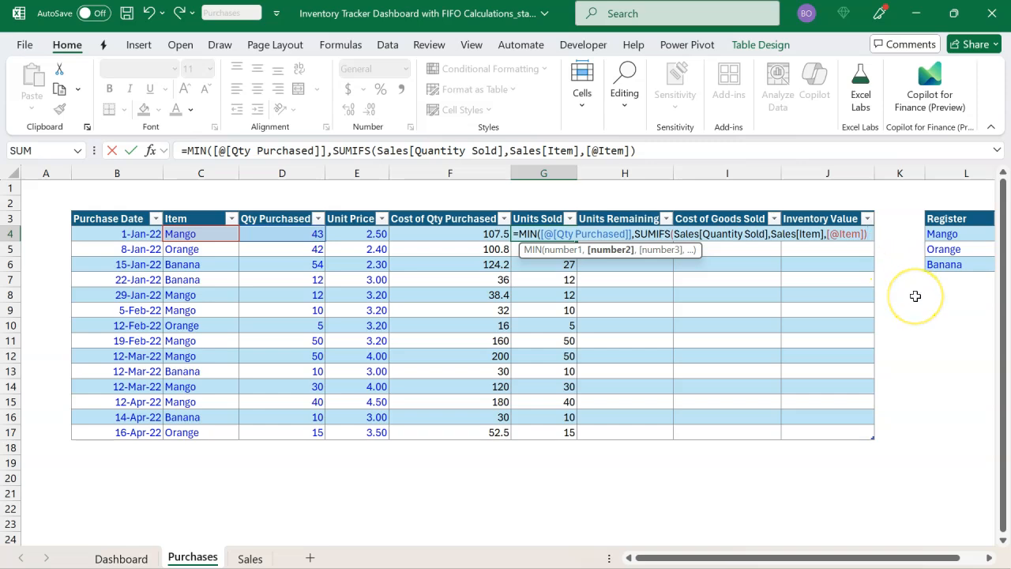
type("-SU")
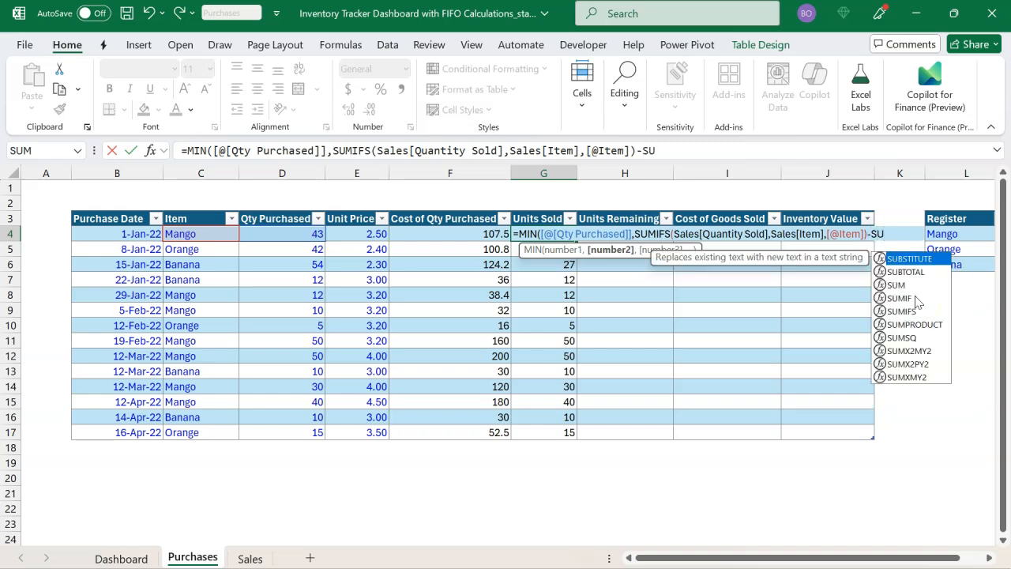
type("MIFS(")
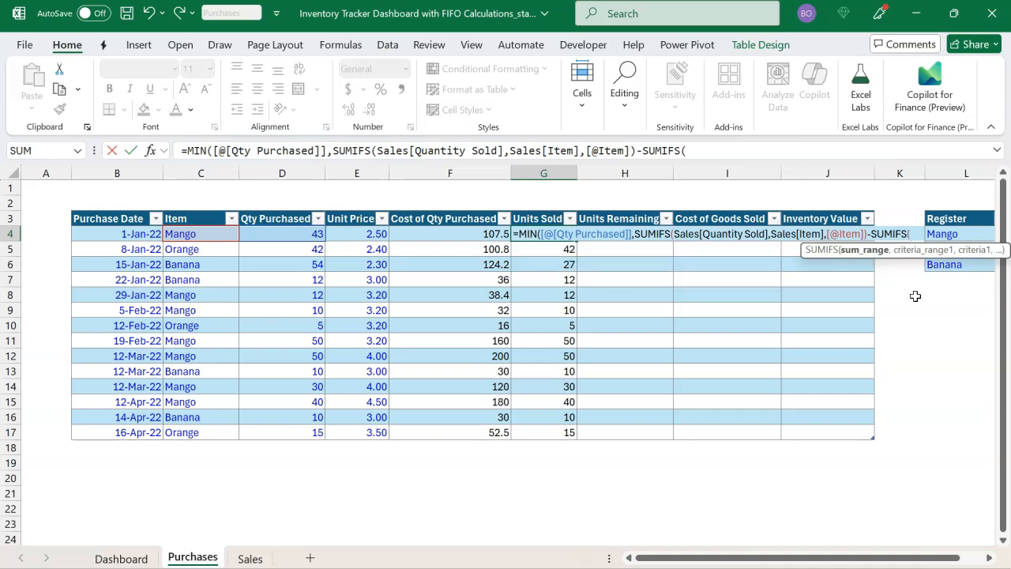
left_click(987, 558)
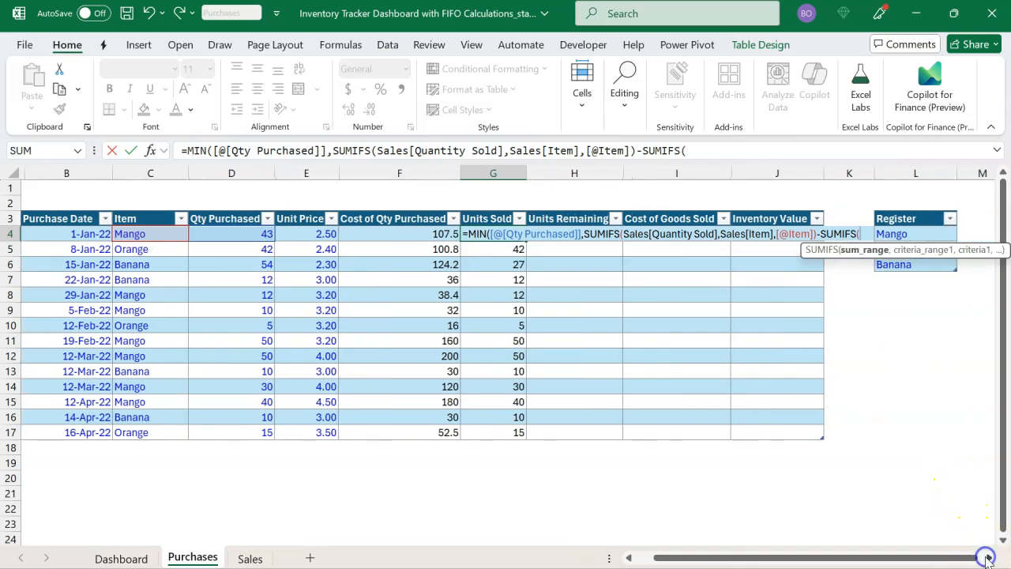
left_click(987, 557)
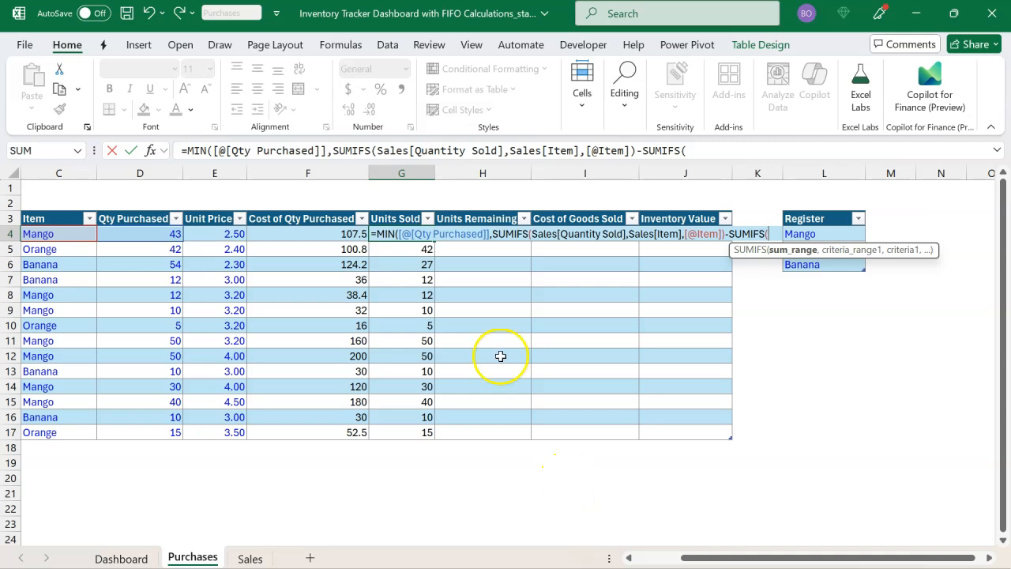
left_click(395, 219)
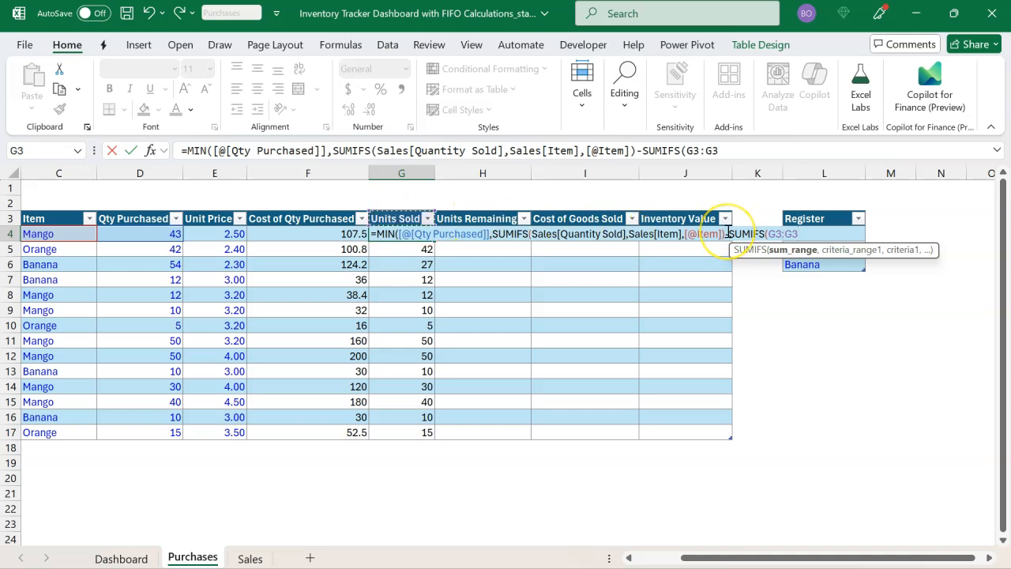
left_click(779, 237)
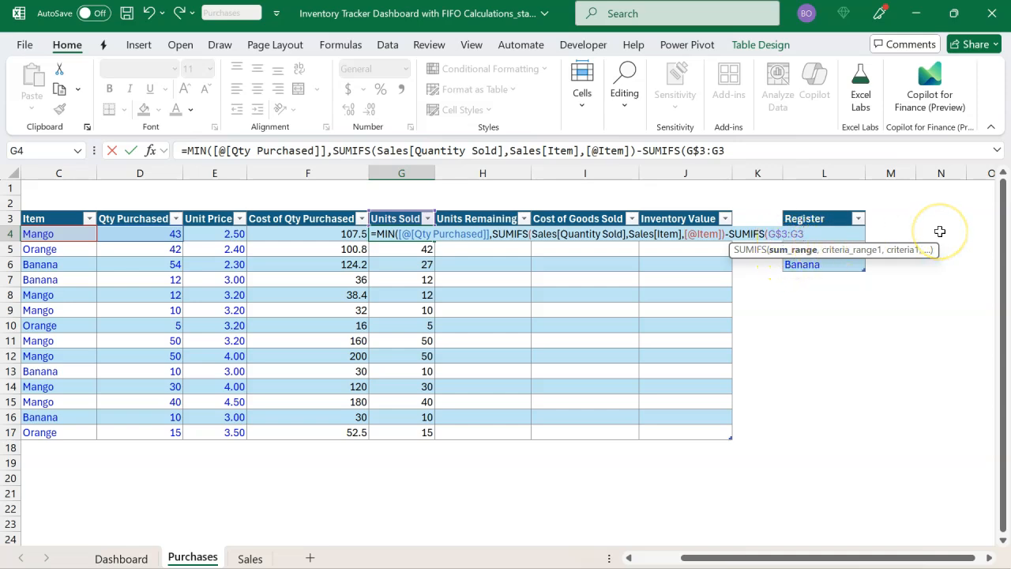
In the subtracted SUMIFS in G4, add C$3:C3 as the criteria range and C4 as the criterion.
type(",")
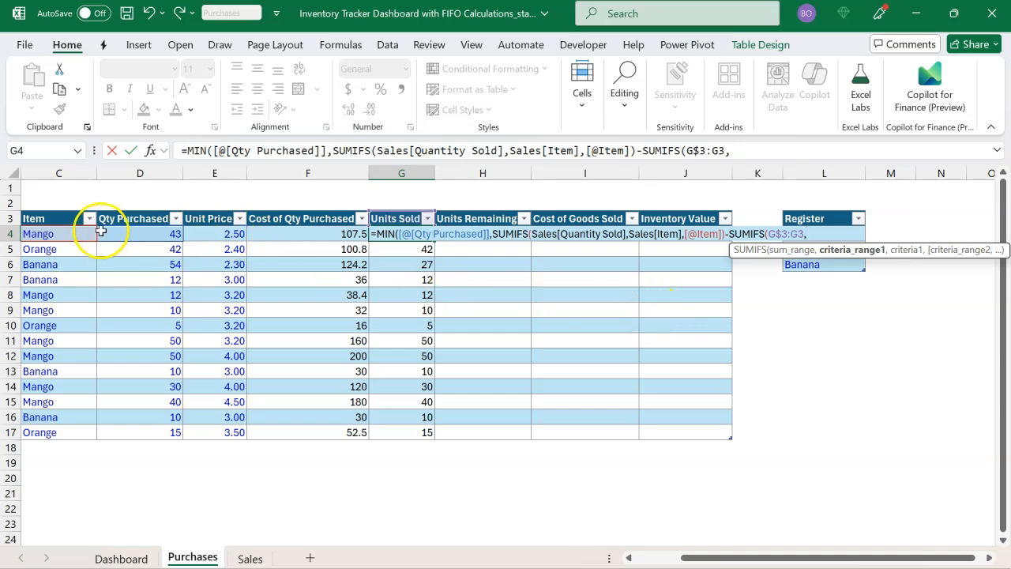
left_click(51, 221)
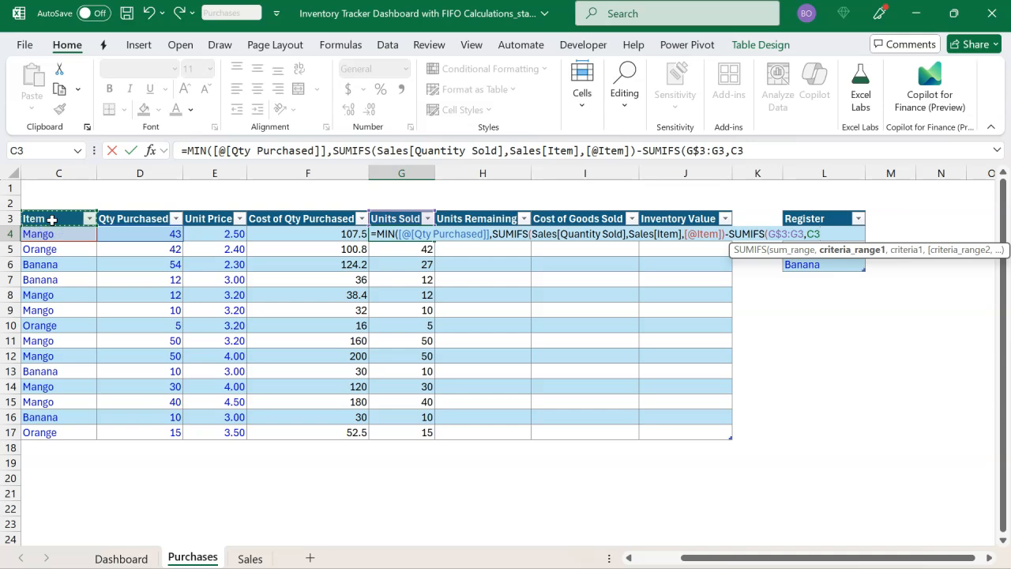
left_click(51, 220, "shift")
left_click(814, 233)
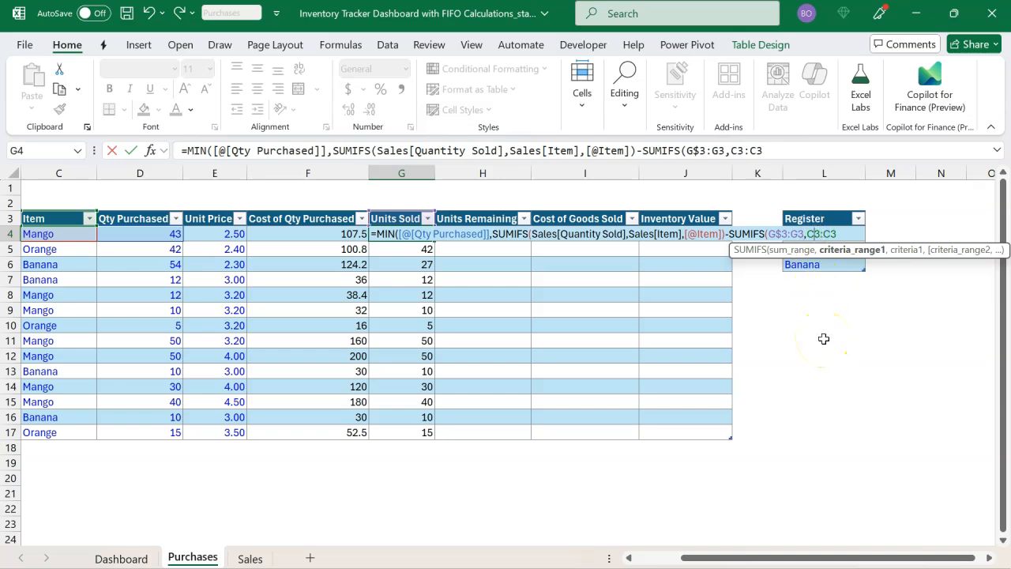
type("$3:G3,")
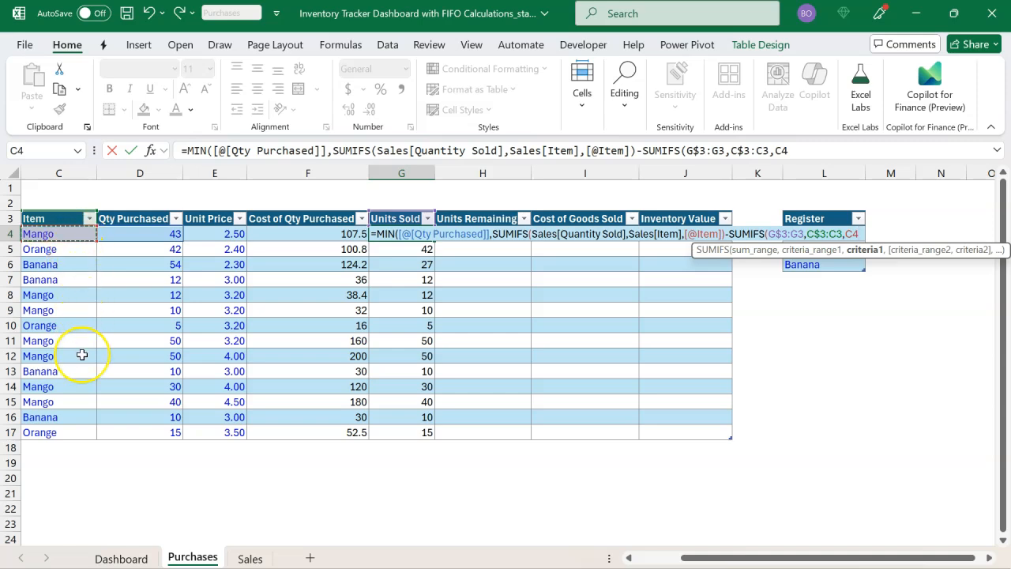
Check the subtracted SUMIFS arguments, then complete the G4 formula and fill it down the Units Sold column.
left_click(747, 251)
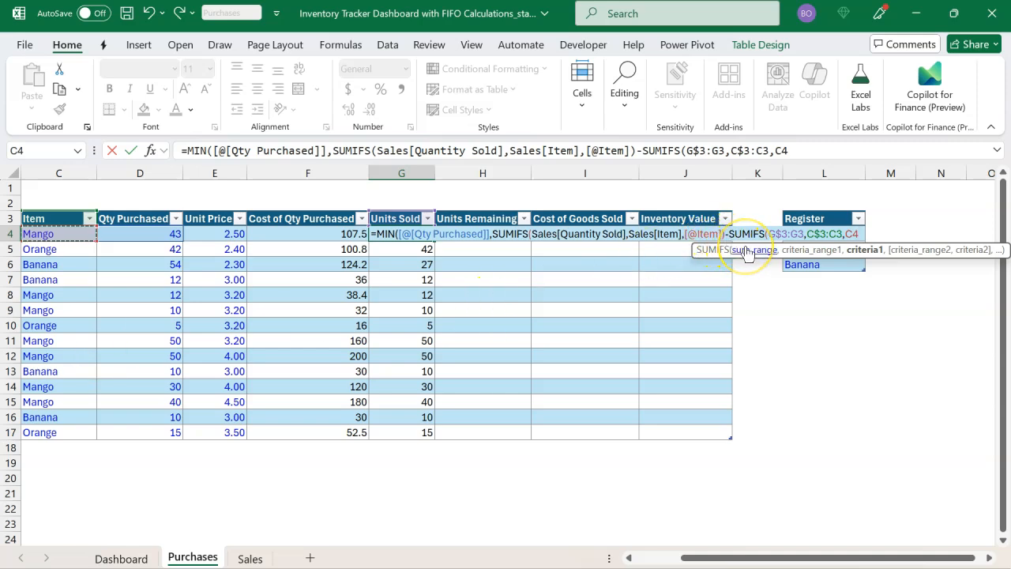
left_click(798, 250)
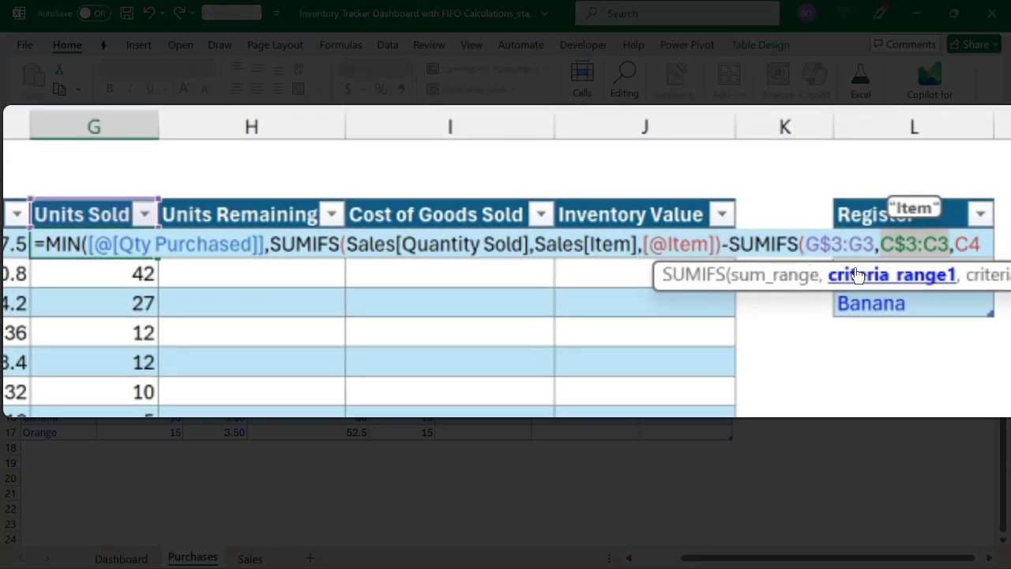
left_click(988, 276)
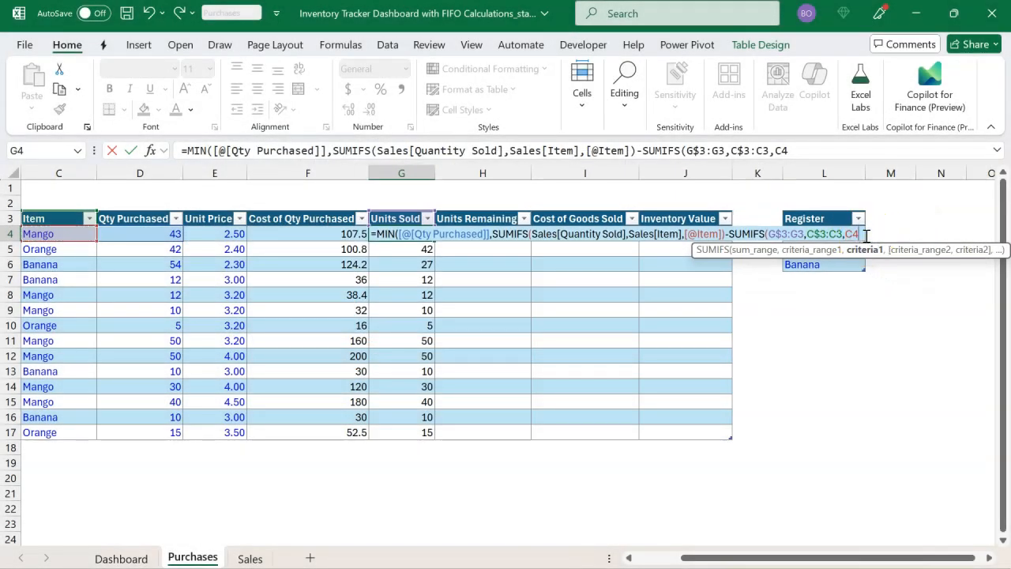
type(")")
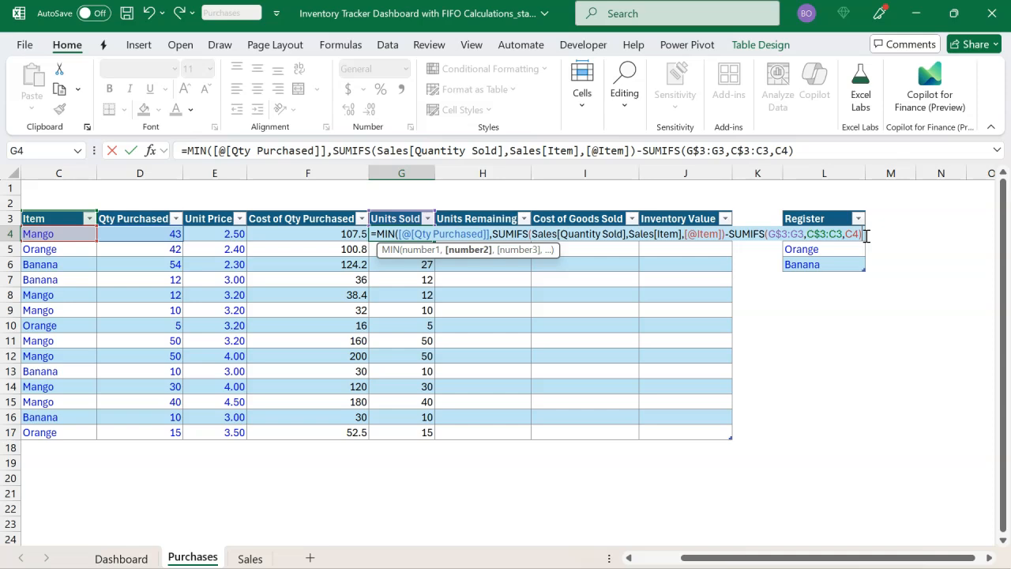
type(")")
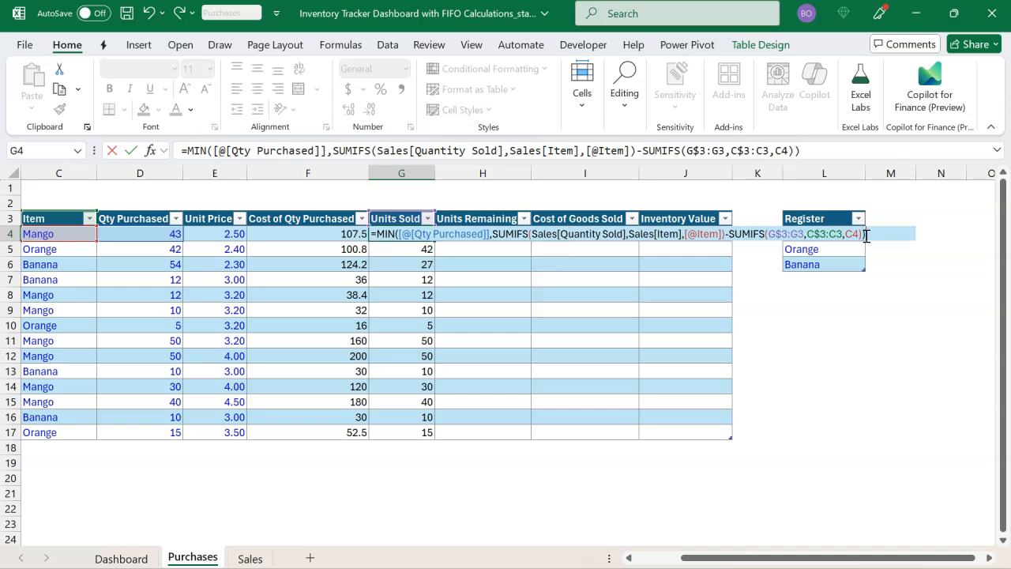
key("Return")
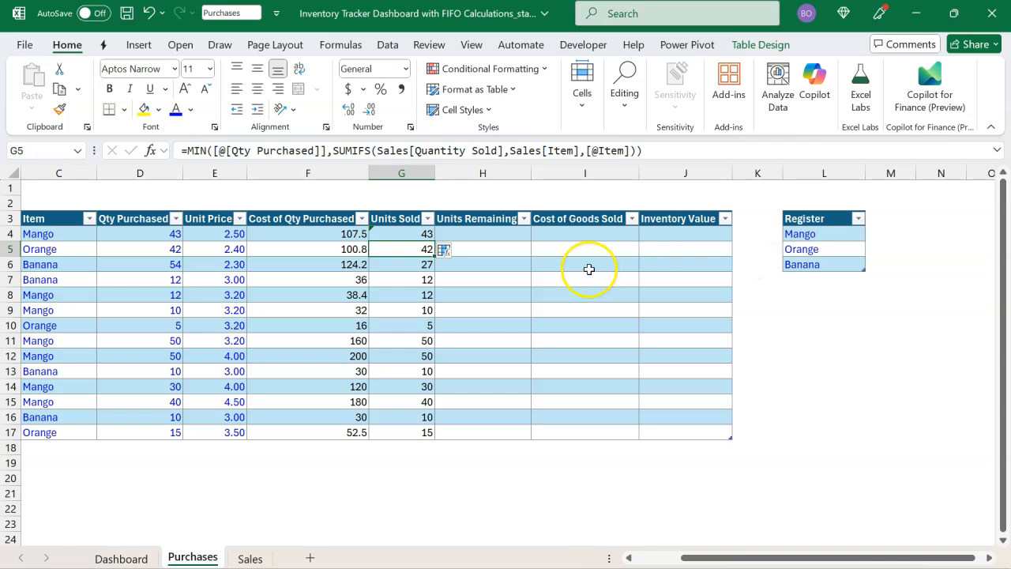
left_click(423, 234)
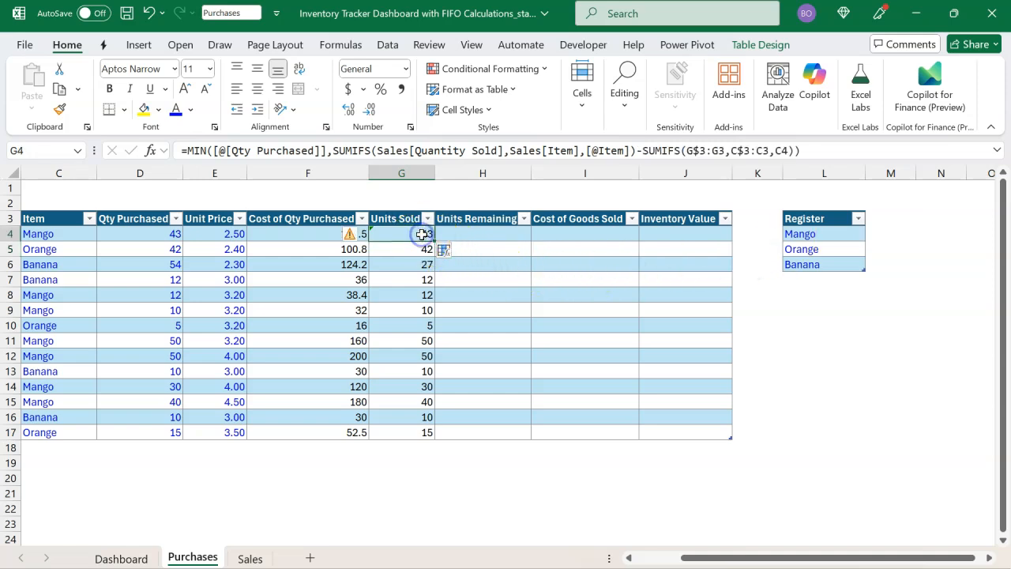
left_click(442, 269)
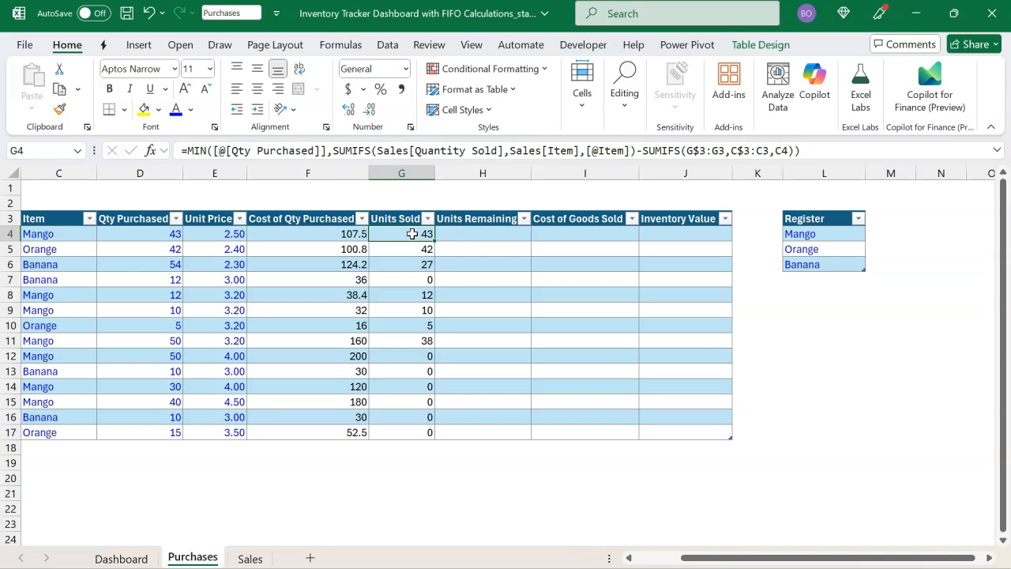
Check the Units Sold results for the Mango purchases in G4, G8, G9 and G11.
left_click(395, 299, "ctrl")
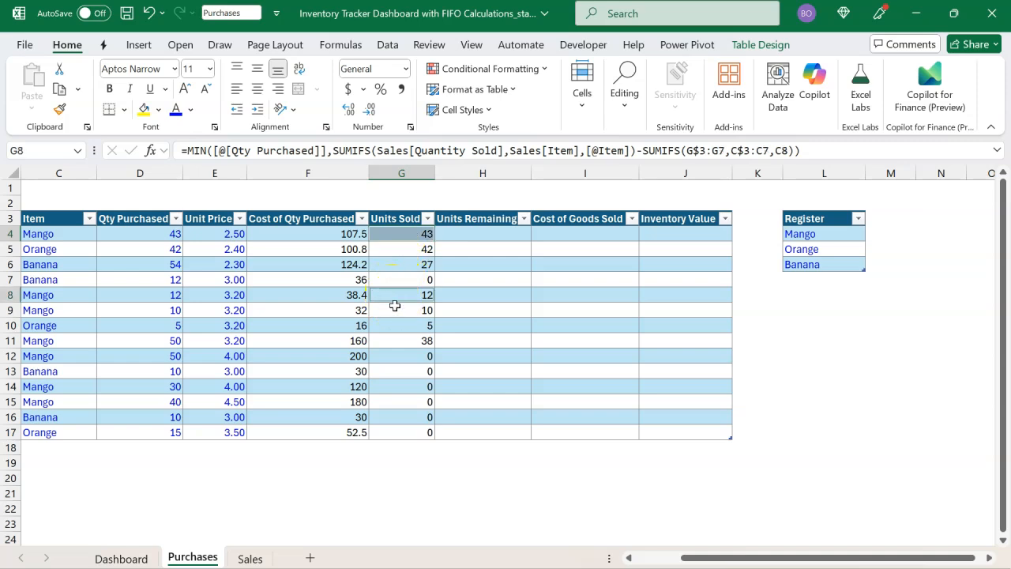
left_click(391, 310, "ctrl")
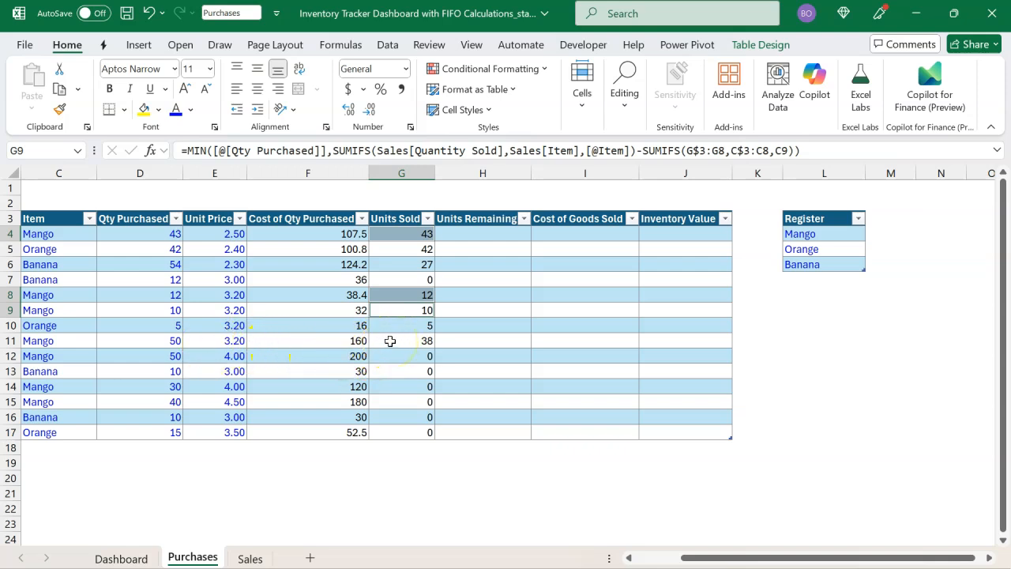
left_click(390, 341)
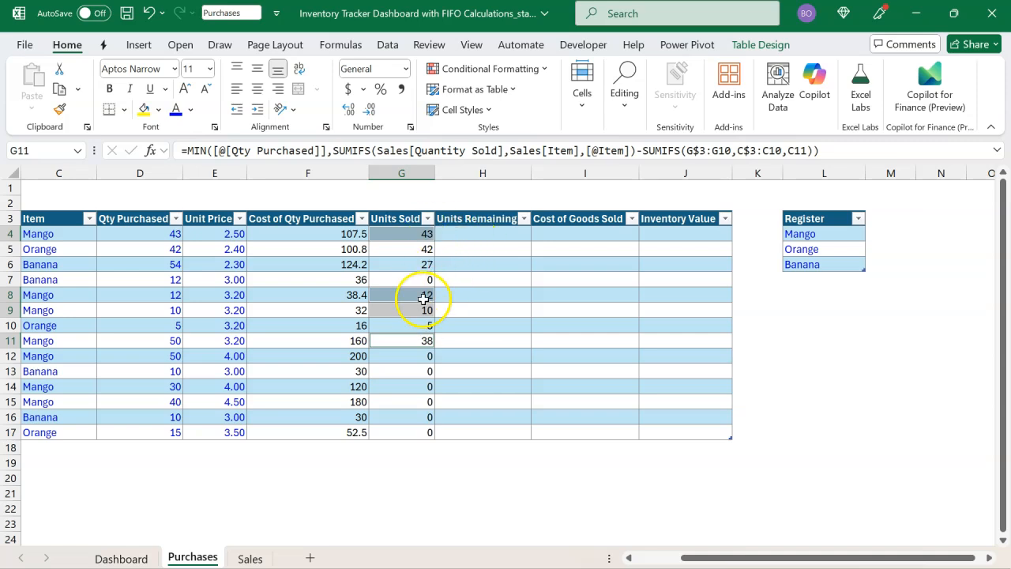
Calculate Units Remaining in H4 as =D4-G4 and apply the formula to the whole column.
left_click(494, 234)
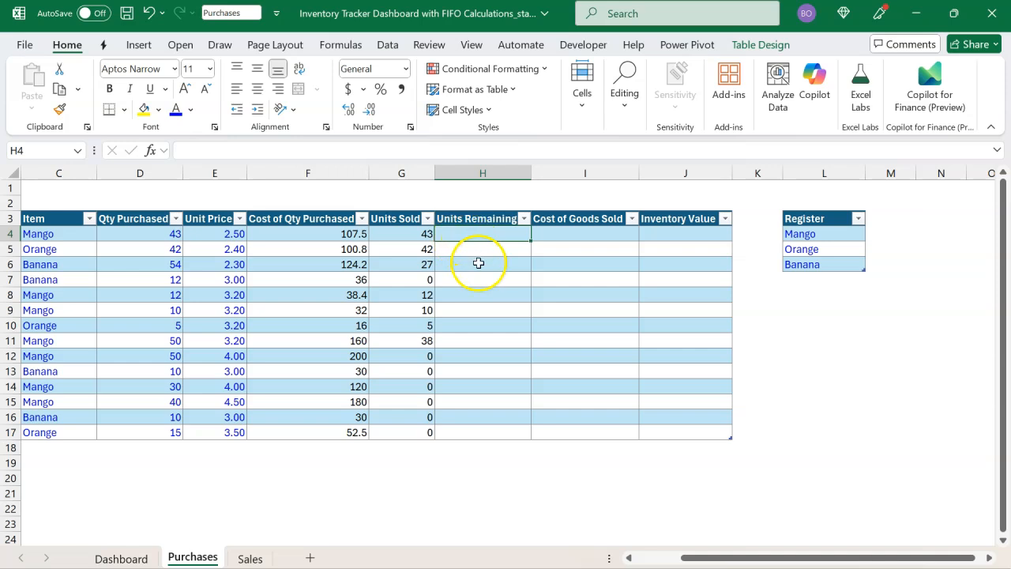
type("=")
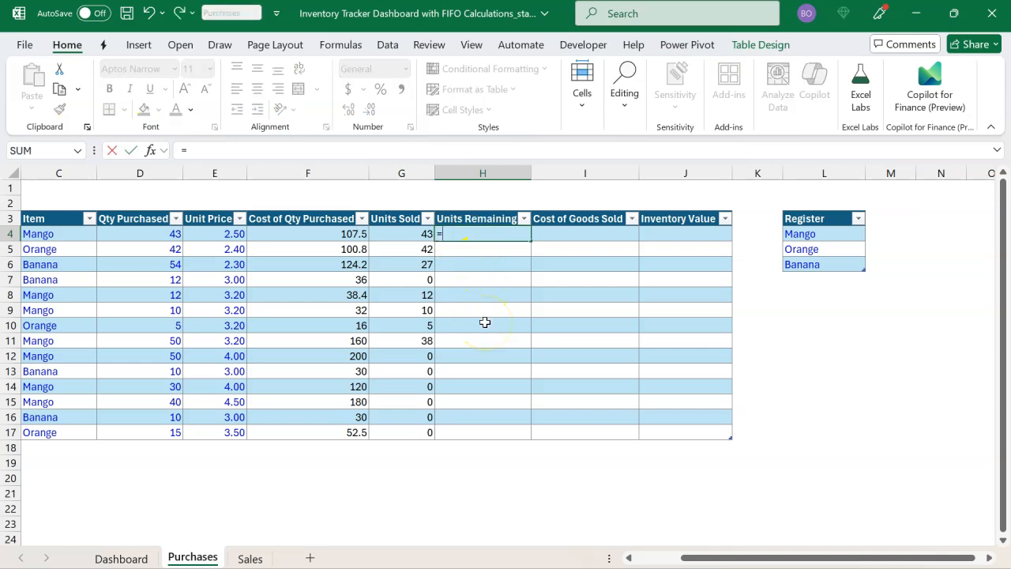
left_click(145, 234)
type("-")
left_click(400, 233)
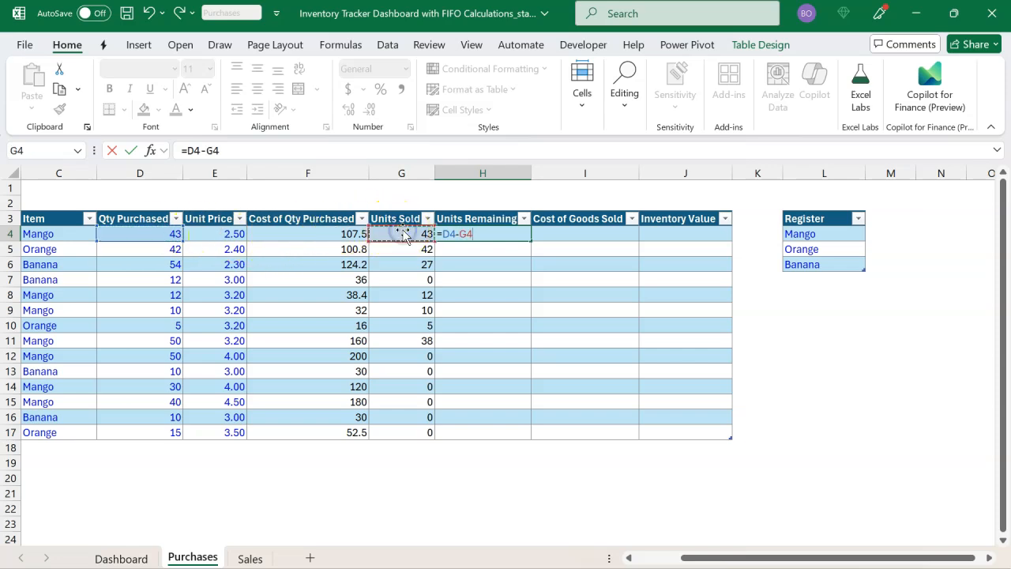
key("Return")
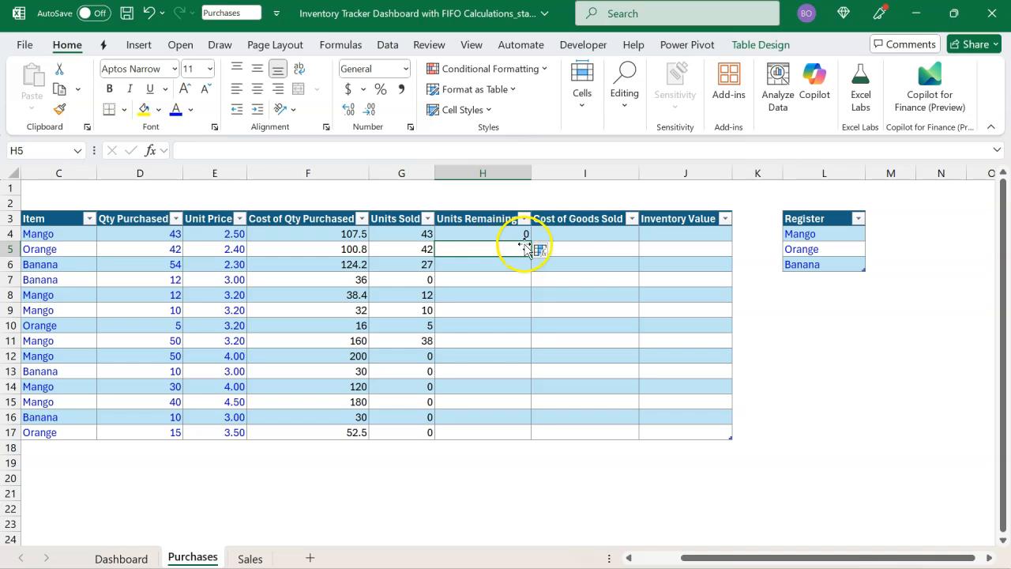
left_click(542, 249)
left_click(521, 271)
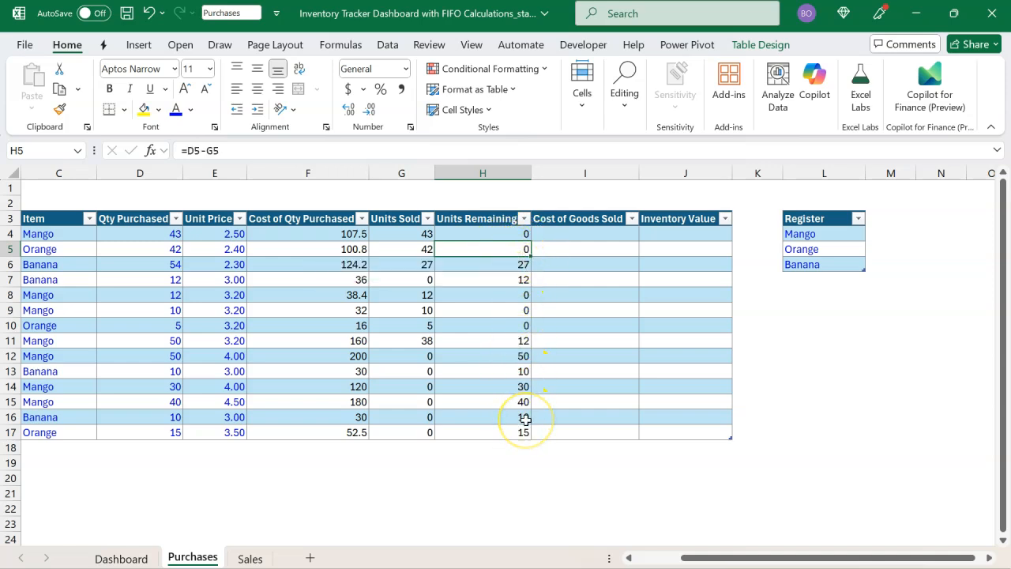
Calculate Cost of Goods Sold in I4 as =G4*E4 and apply the formula to the whole column.
left_click(597, 239)
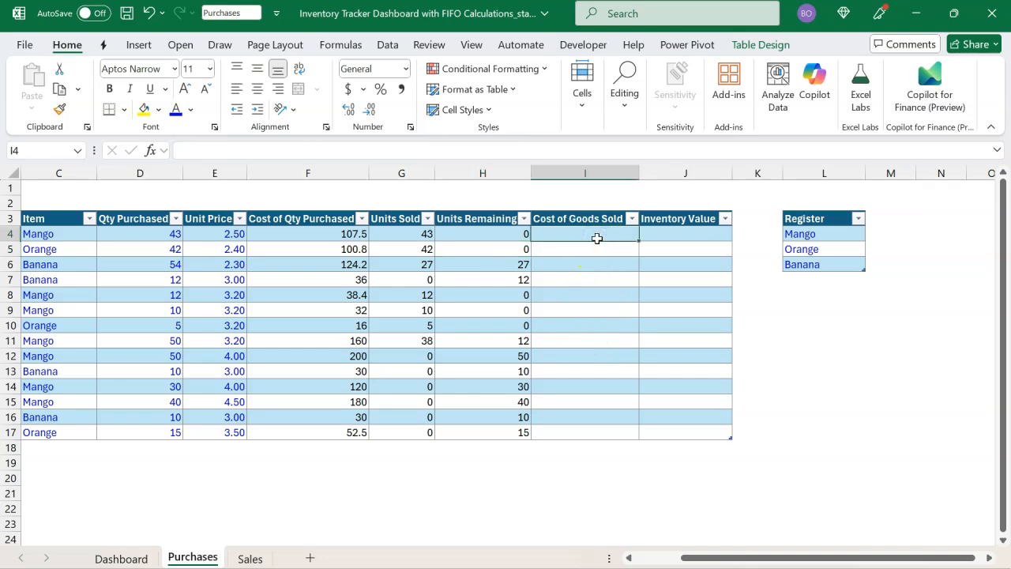
type("=")
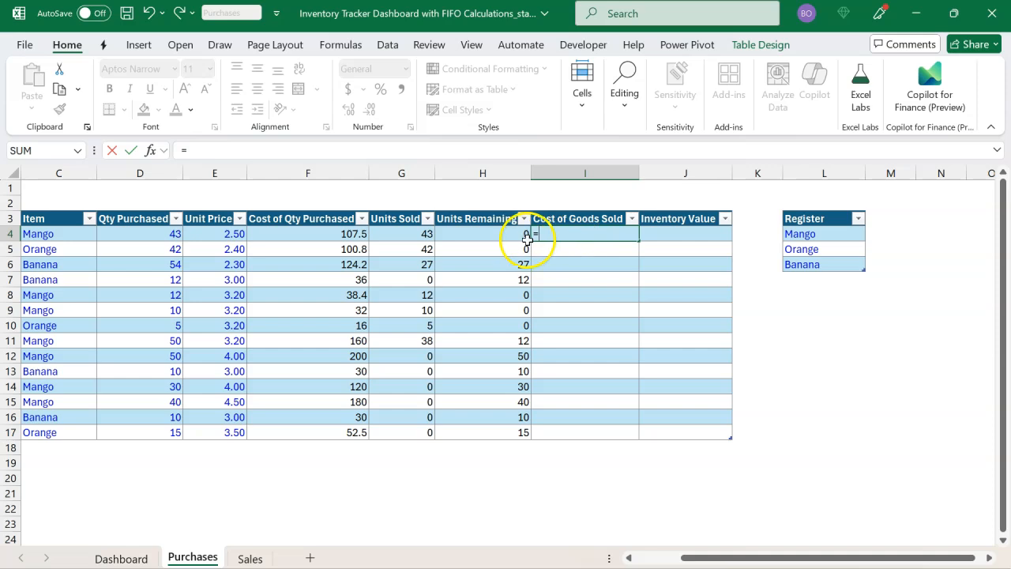
left_click(423, 236)
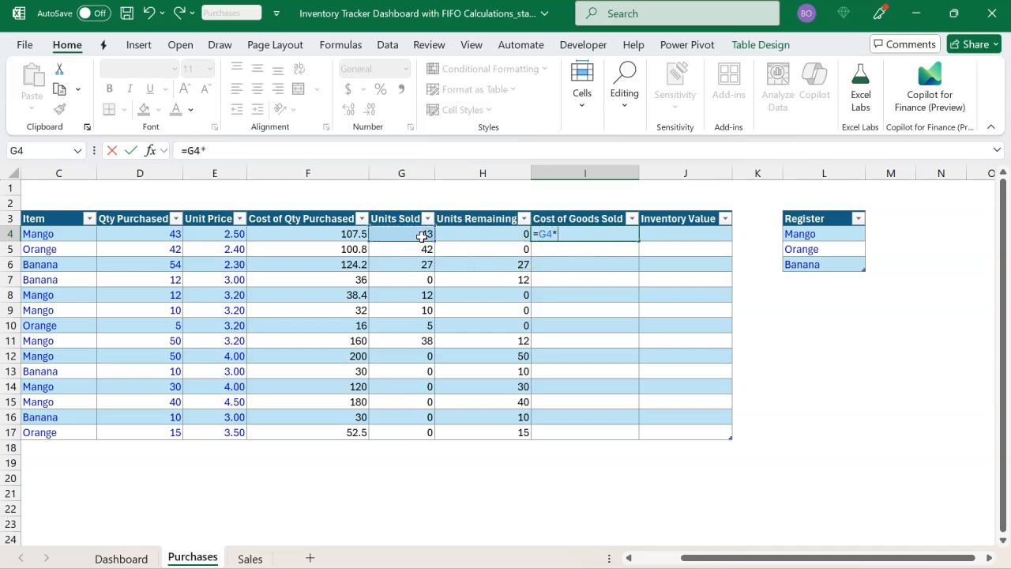
type("*")
left_click(231, 234)
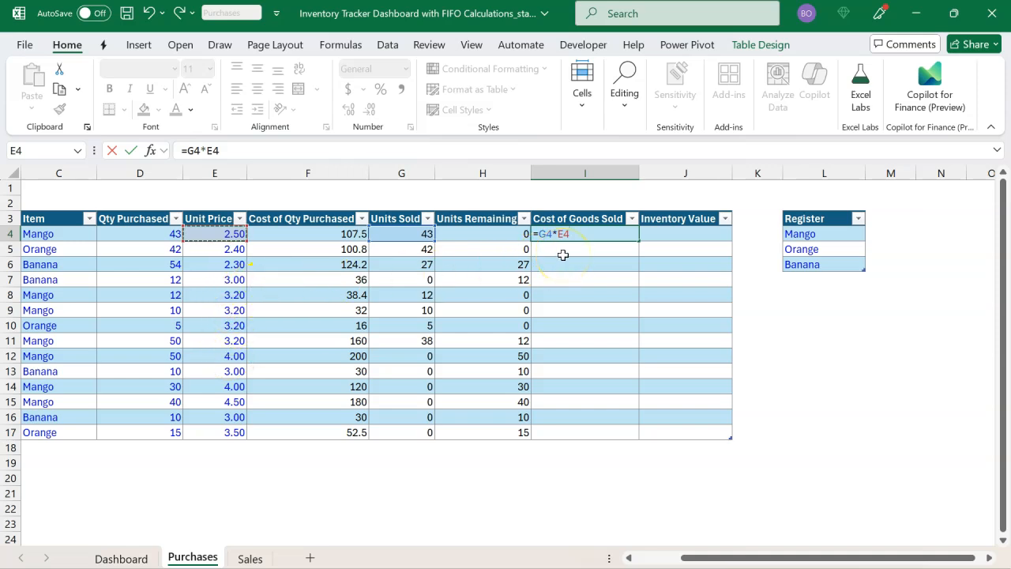
key("Return")
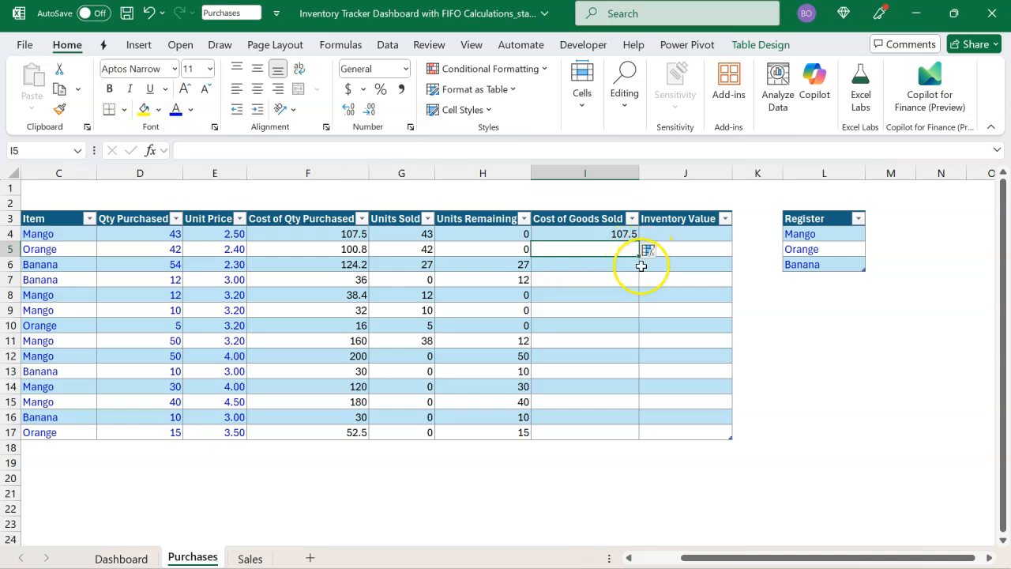
left_click(652, 250)
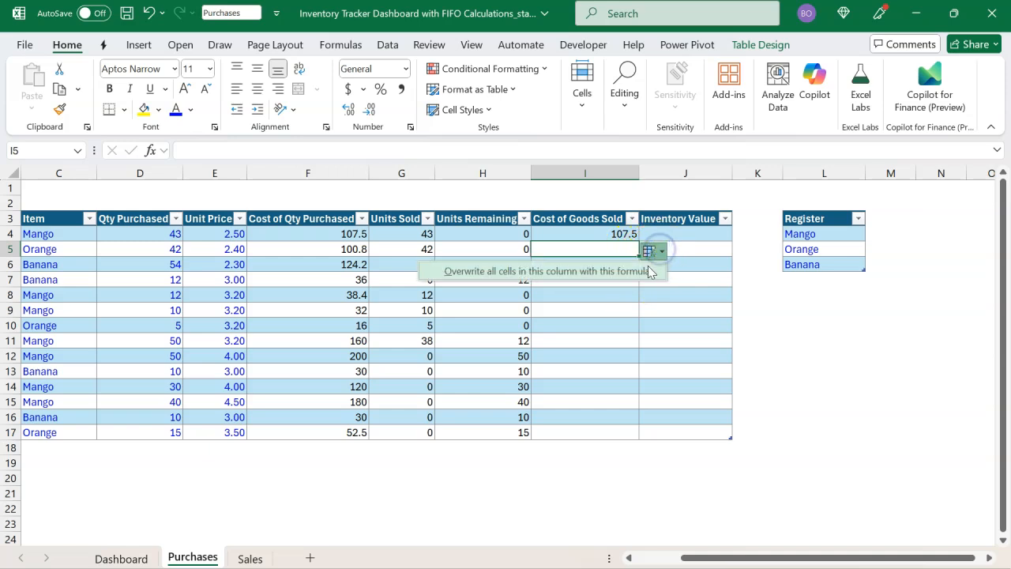
left_click(649, 271)
left_click_drag(610, 235, 601, 429)
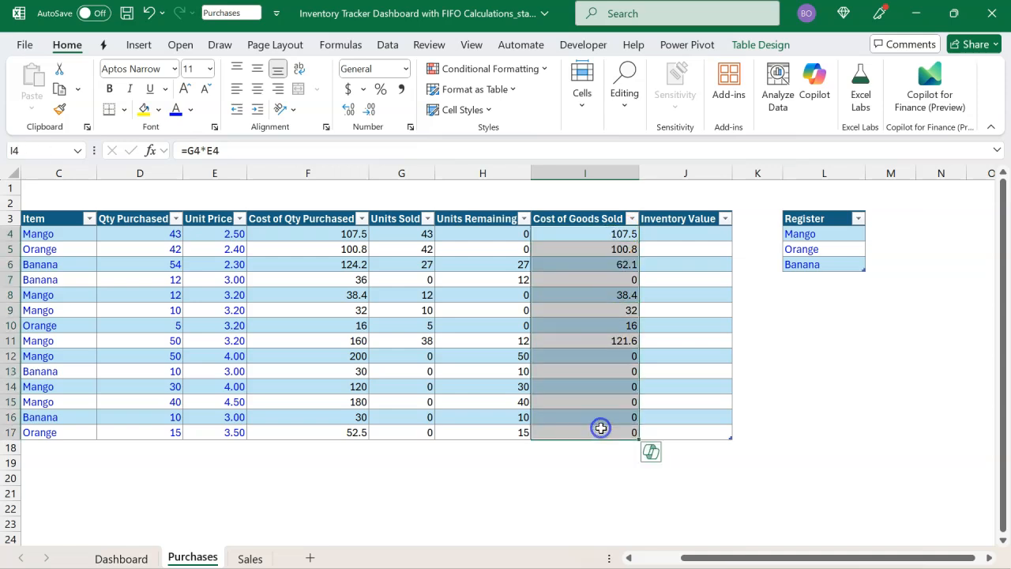
Calculate Inventory Value in J4 as =H4*E4 and apply the formula to the whole column.
left_click(677, 236)
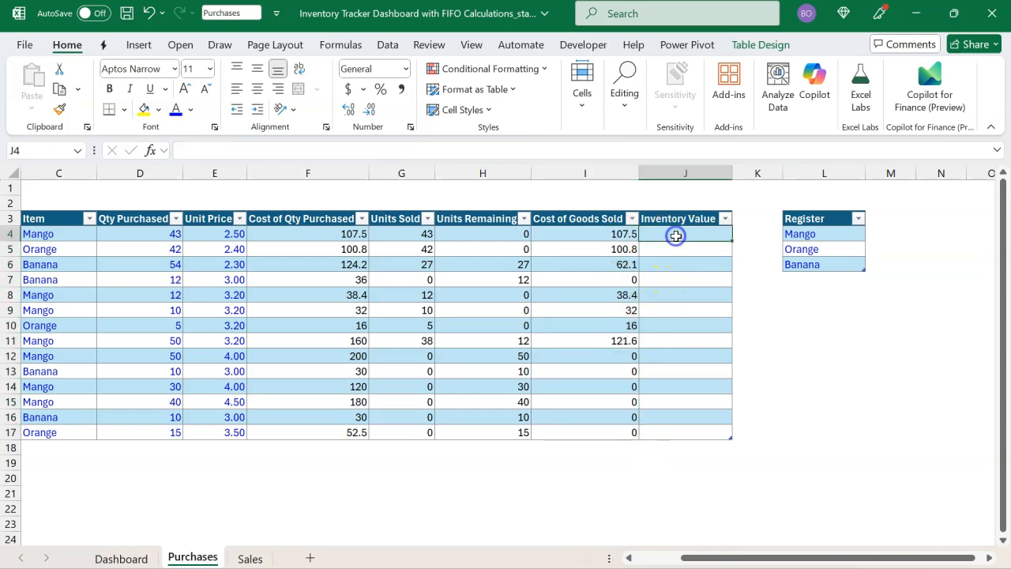
type("=")
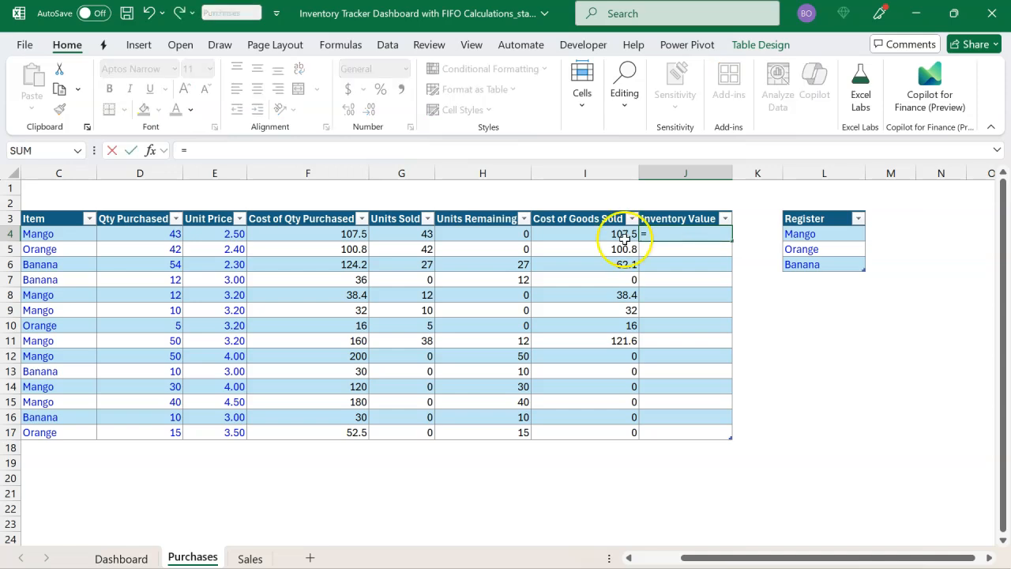
left_click(507, 237)
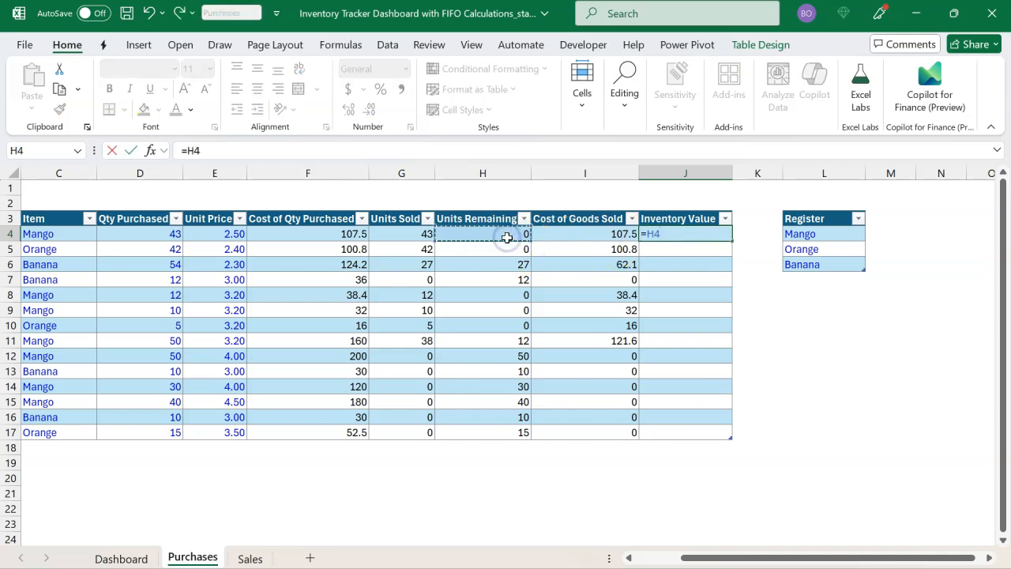
type("*")
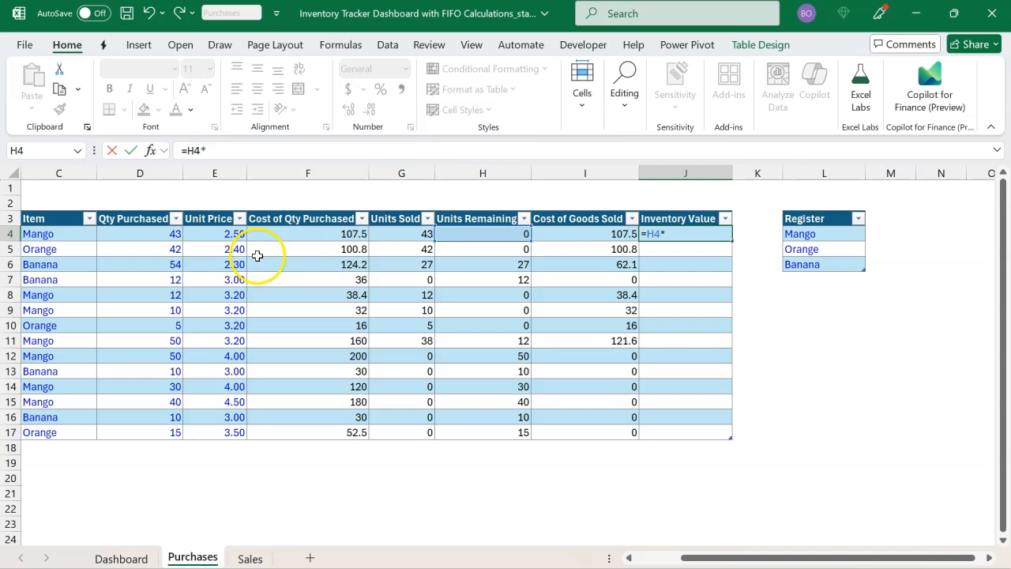
left_click(223, 238)
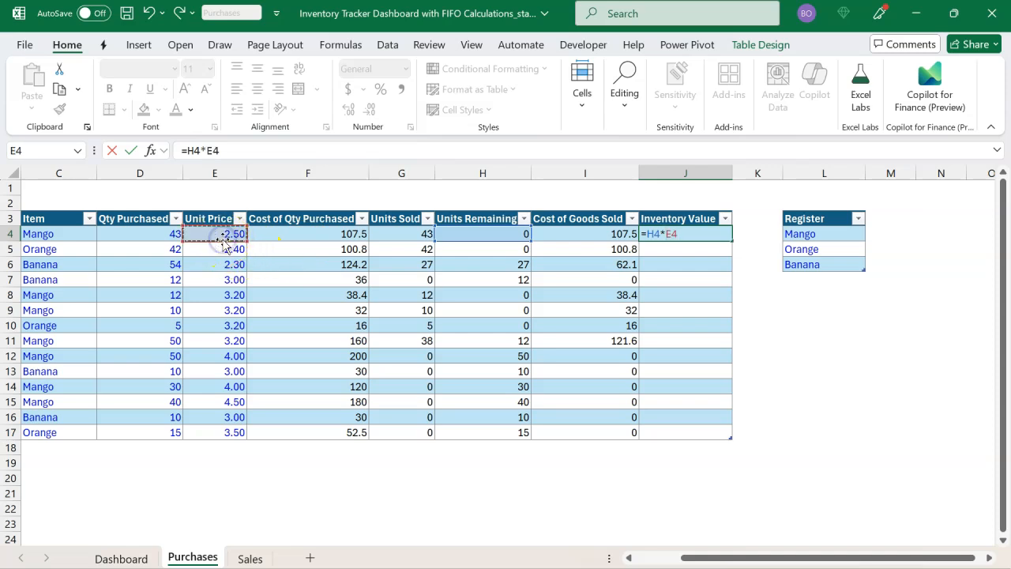
key("Return")
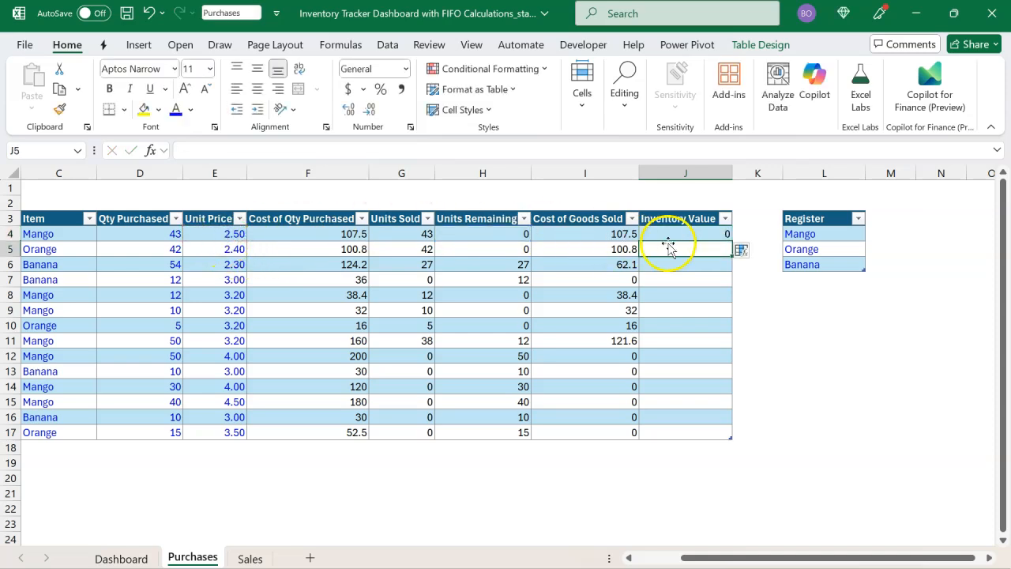
left_click(741, 249)
left_click(733, 272)
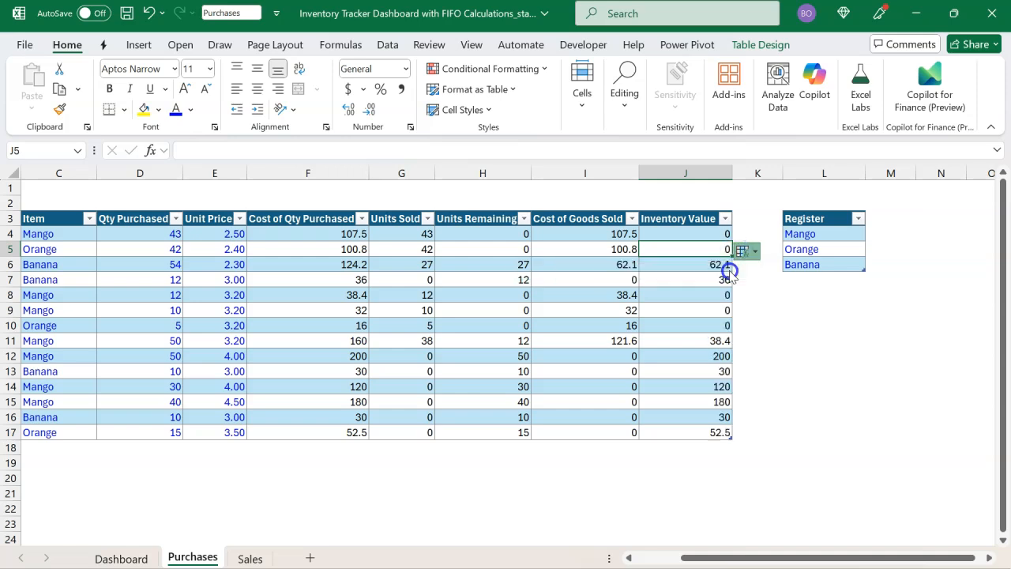
left_click(729, 294)
mouse_move(682, 231)
left_mouse_down()
mouse_move(673, 419)
mouse_move(636, 426)
left_mouse_up()
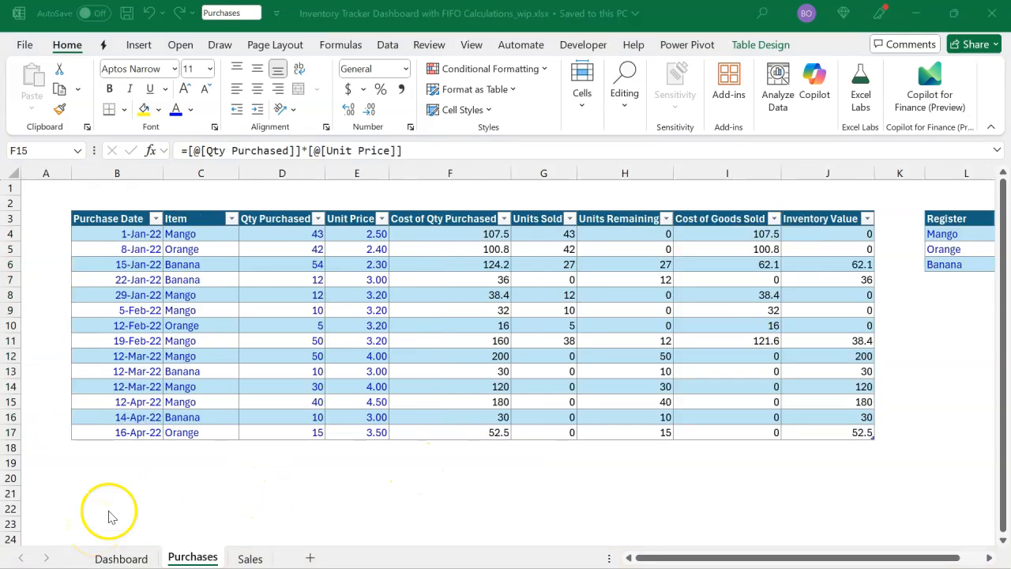
Review the Units Sold formula and values in G4:G17 of the Purchases table.
left_click(196, 427)
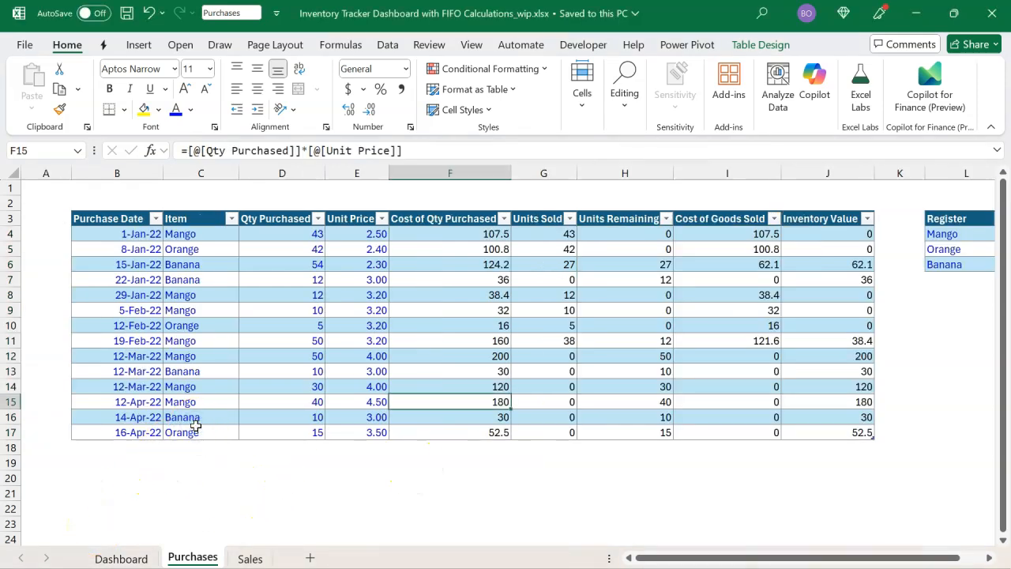
left_click(233, 433)
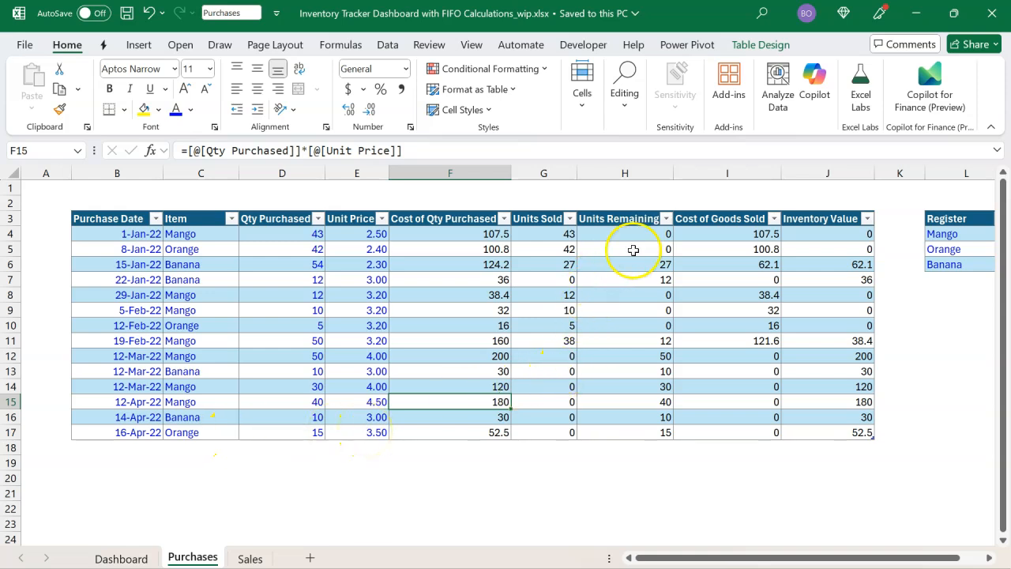
left_click_drag(569, 235, 555, 433)
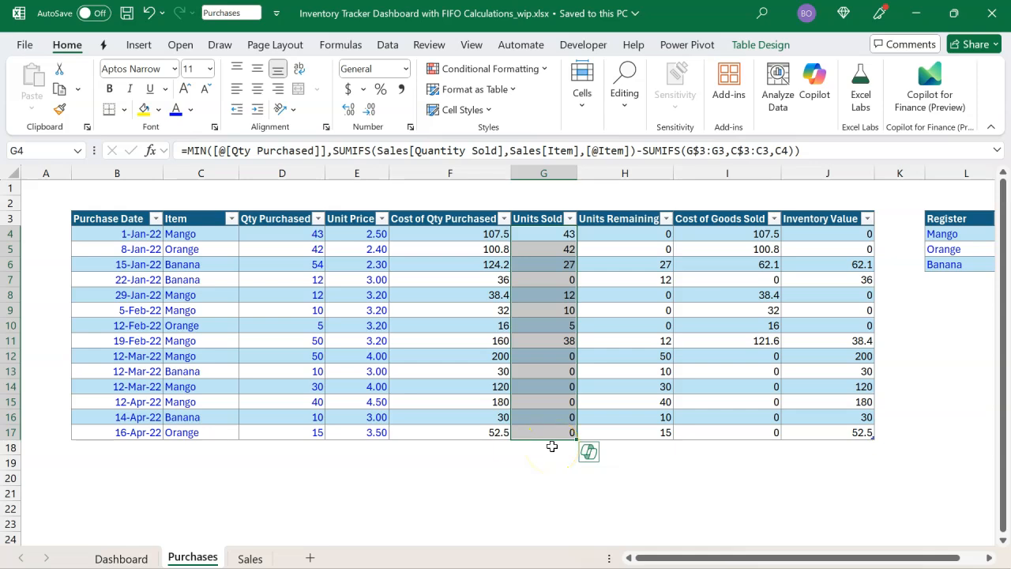
left_click(552, 447)
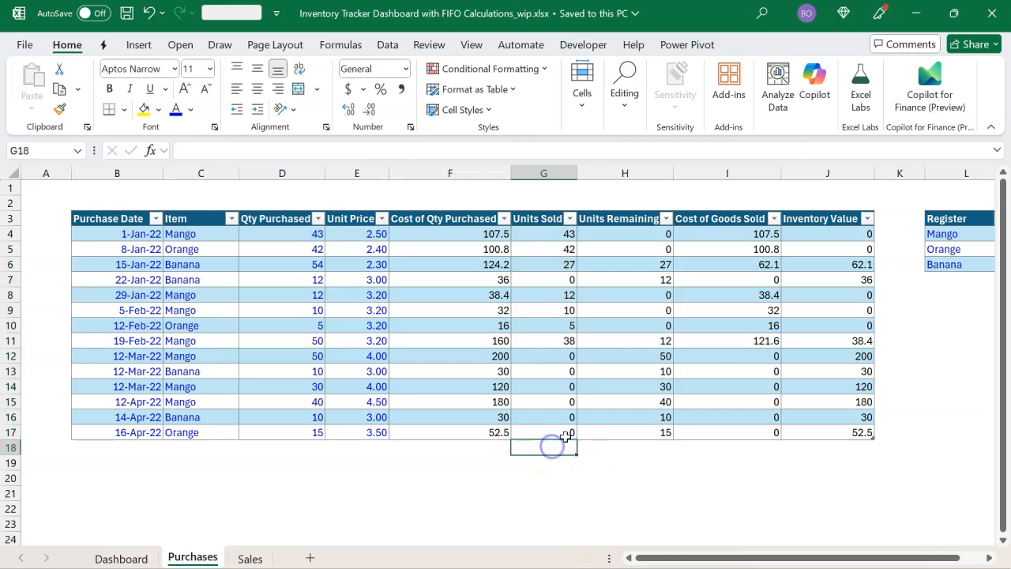
Add a new row at the end of the Purchases table from J17 and undo the addition.
left_click(641, 427)
left_click(805, 432)
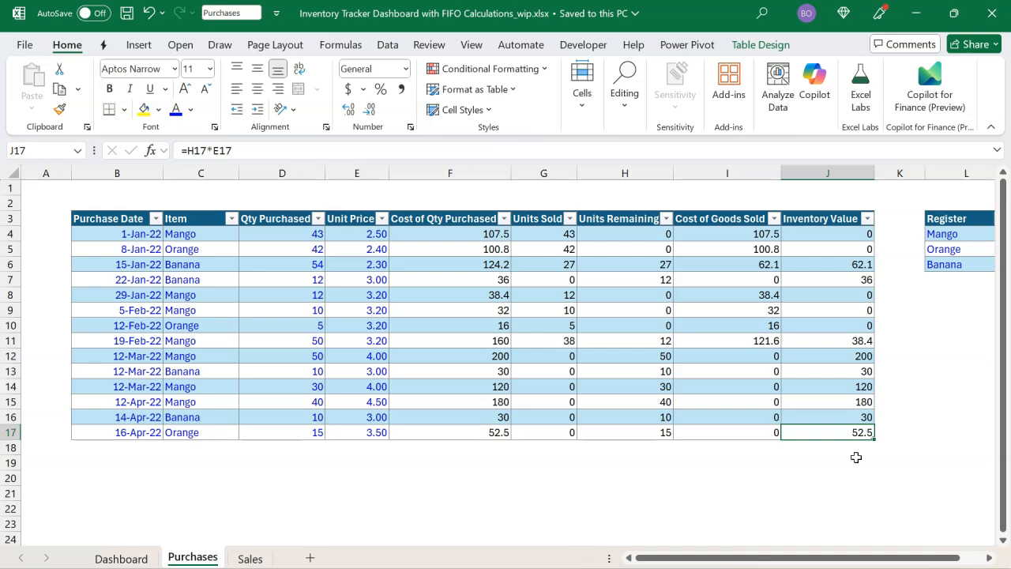
key("Tab")
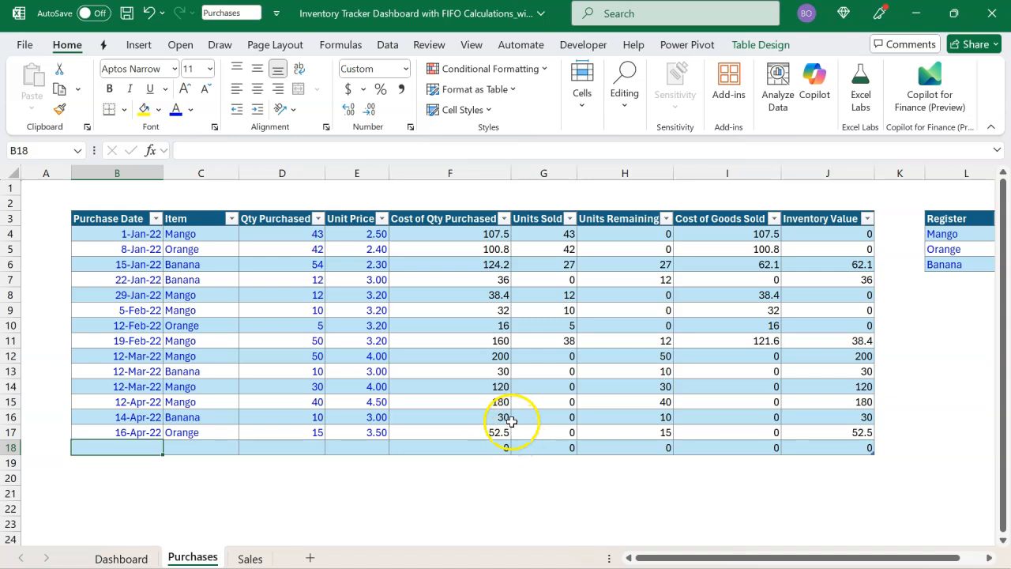
key("ctrl+z")
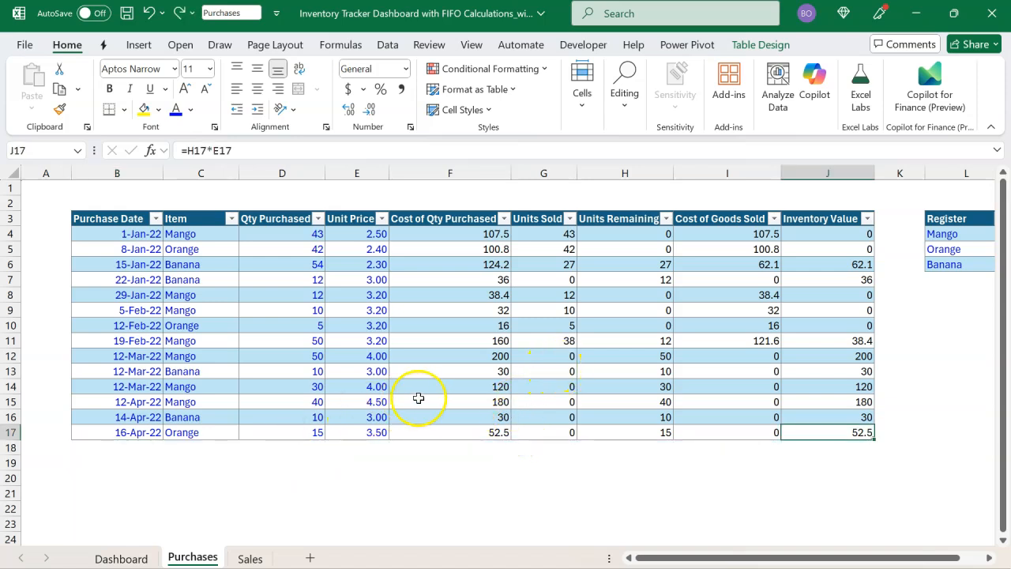
left_click(419, 399)
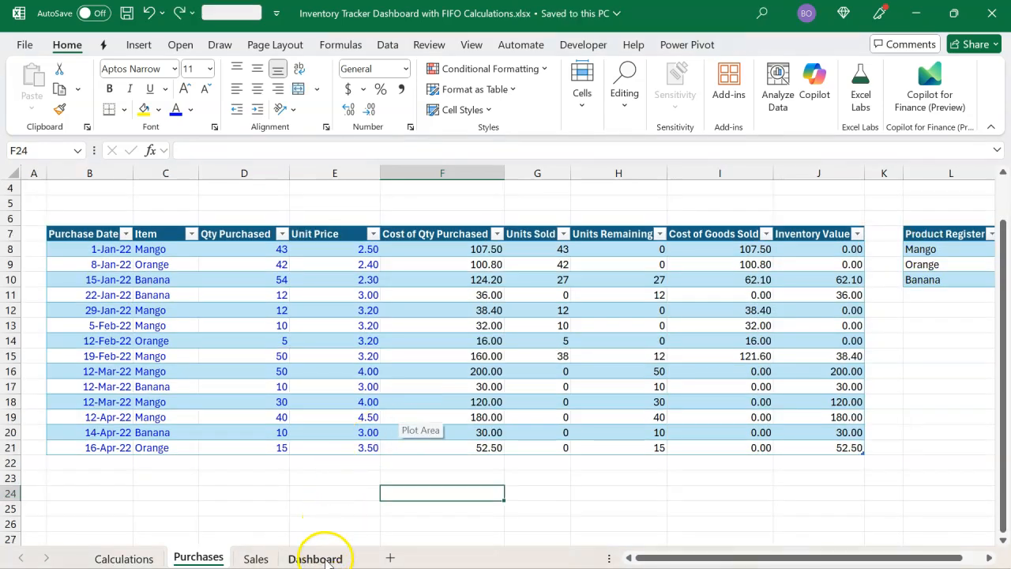
Review the cell references behind the Revenue, Cost of Goods Sold, Profit and Quantity Remaining cards on the finished Dashboard sheet.
left_click(316, 558)
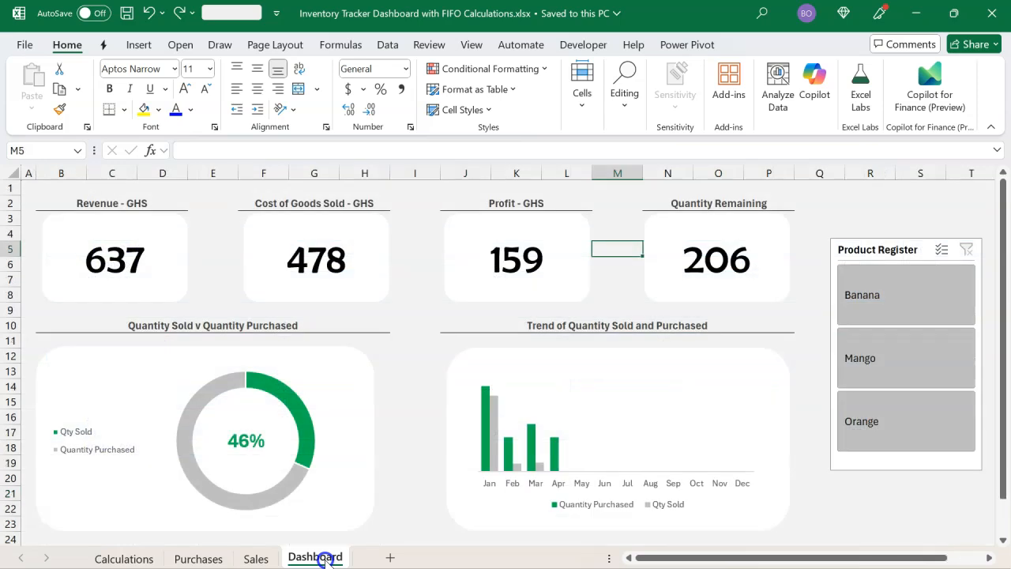
left_click(173, 283)
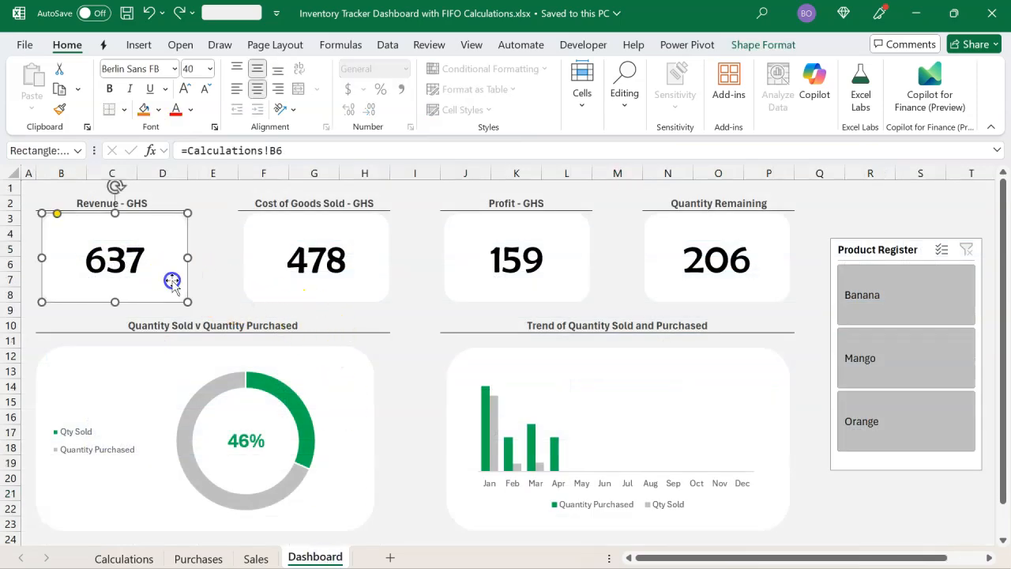
left_click(271, 271)
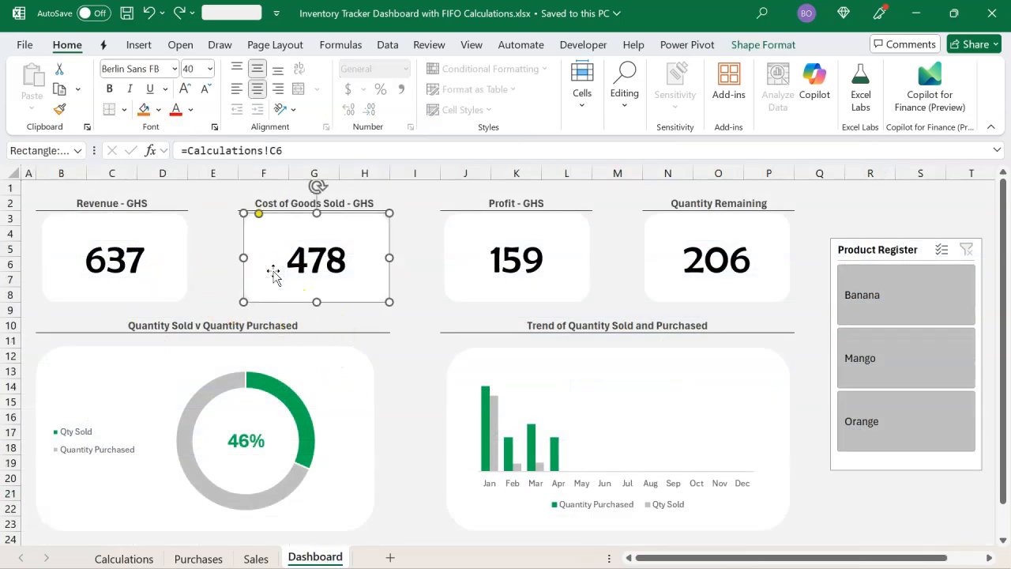
left_click(491, 271)
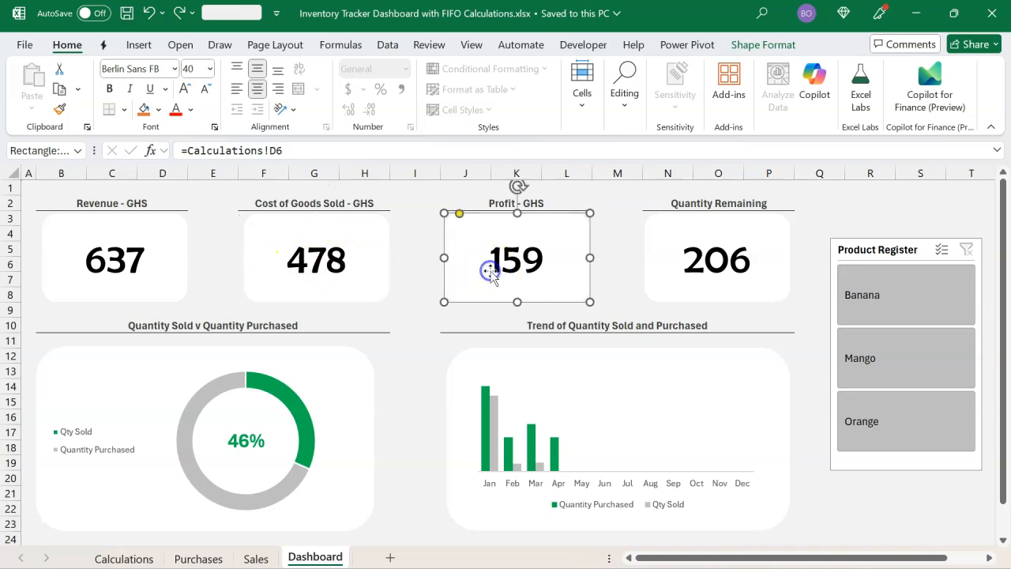
left_click(673, 267)
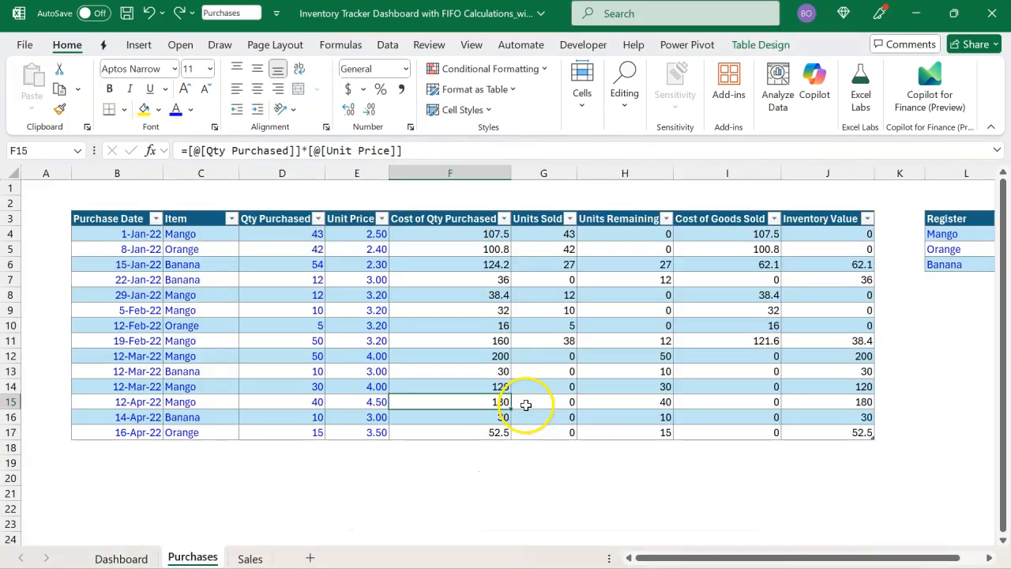
Add the Purchases table of the work-in-progress workbook to the Power Pivot data model and return to the worksheet.
left_click(561, 385)
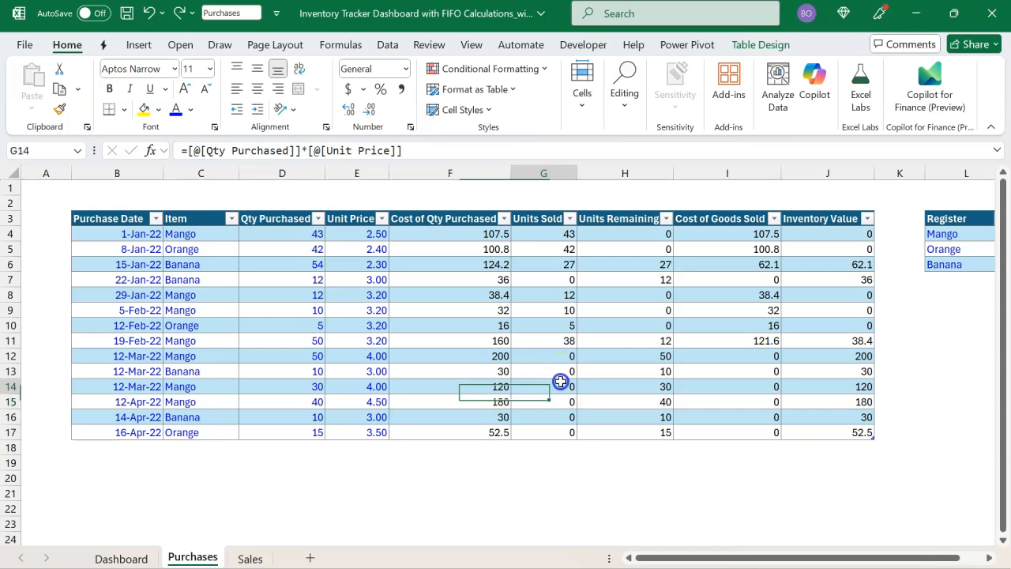
left_click(748, 322)
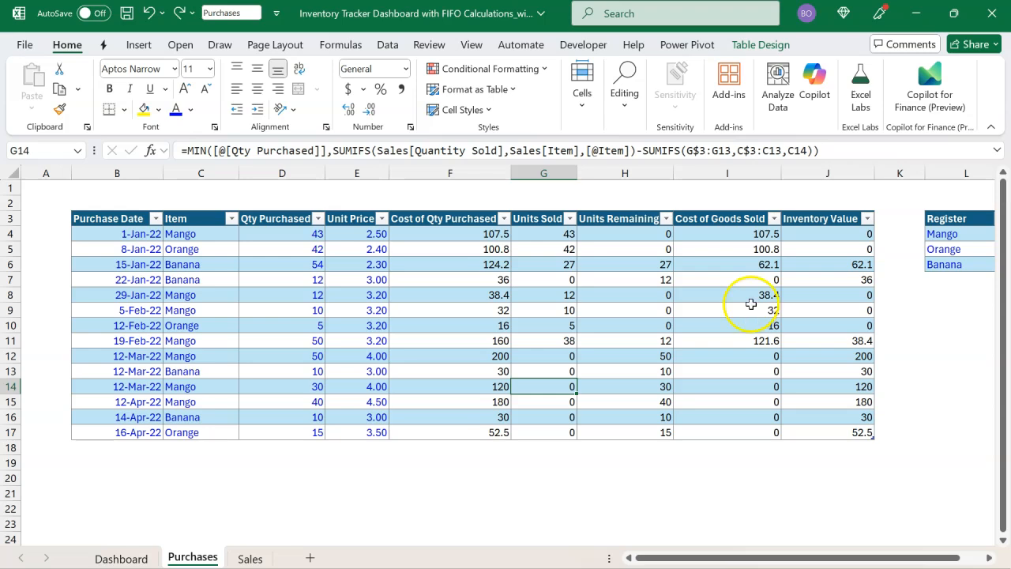
left_click(691, 45)
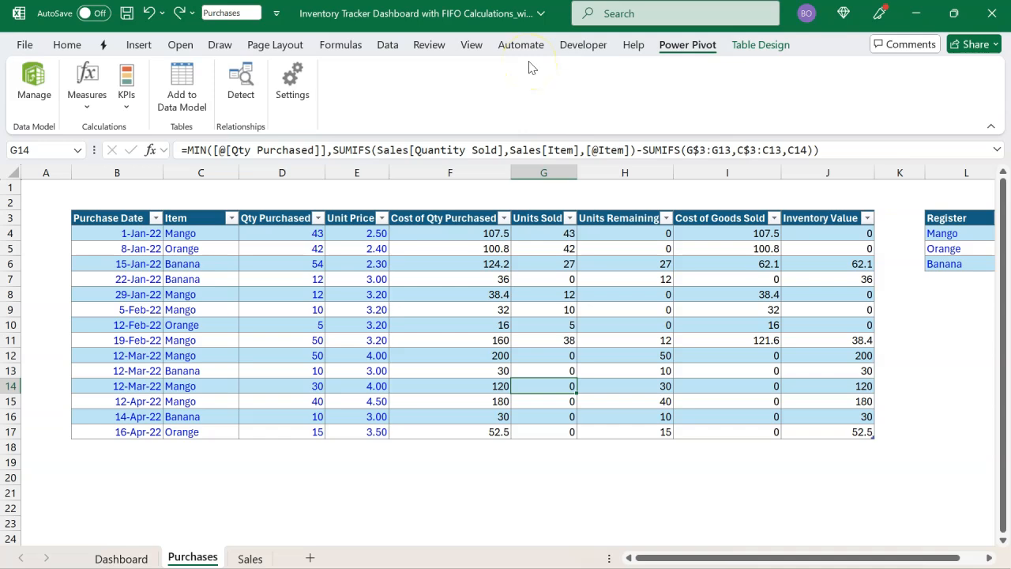
left_click(388, 46)
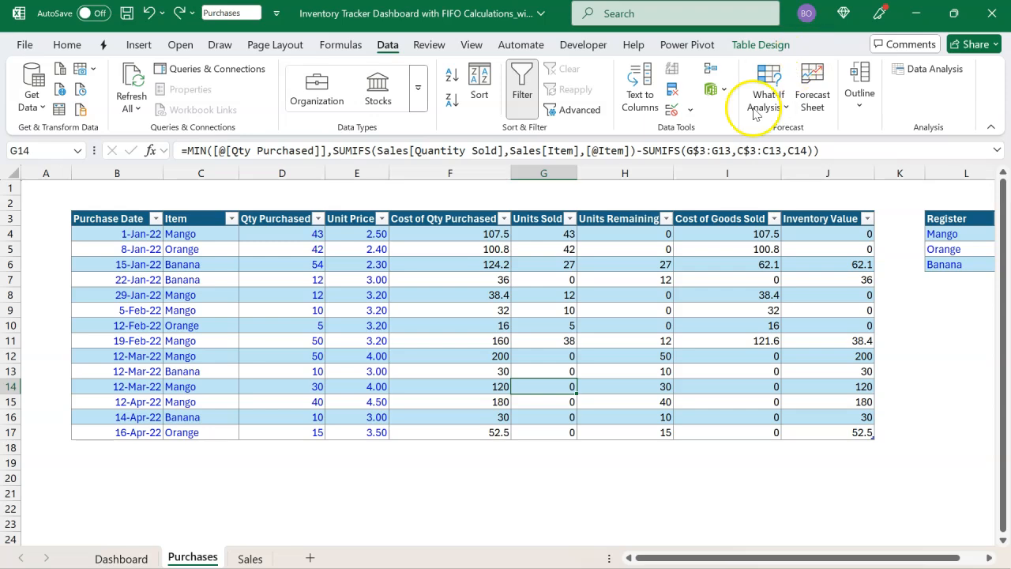
left_click(684, 45)
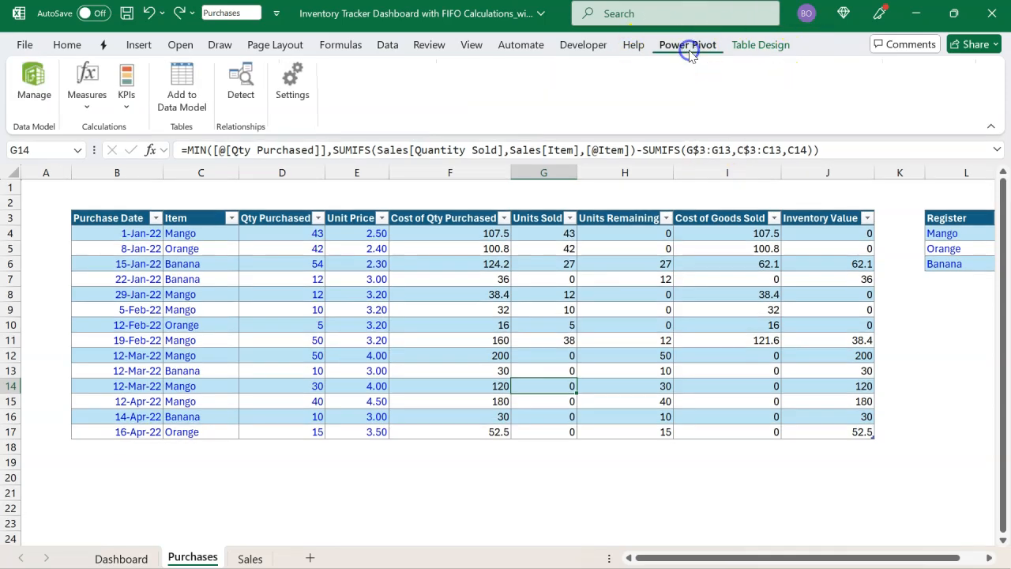
left_click(561, 267)
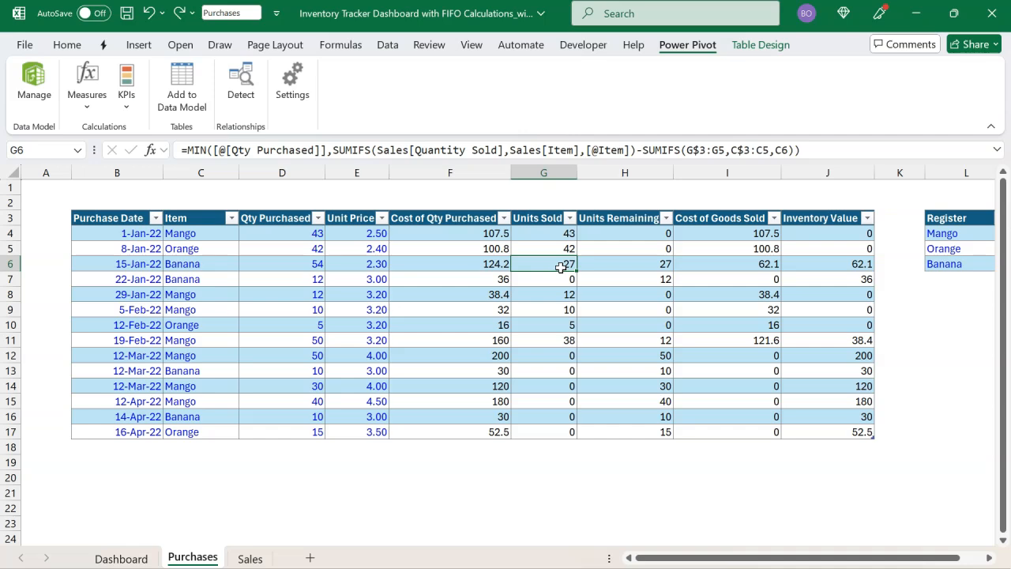
left_click(489, 291)
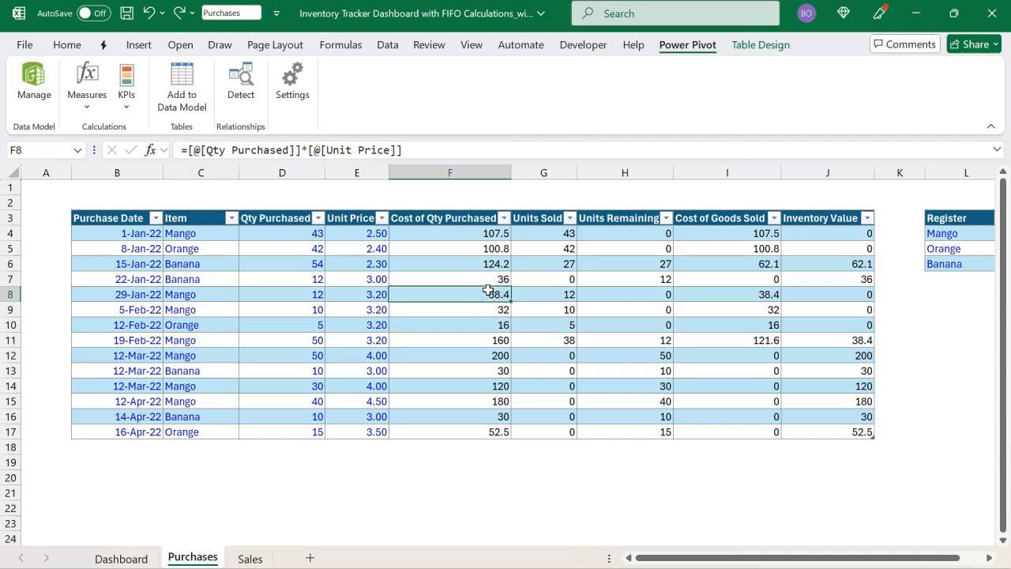
left_click(184, 99)
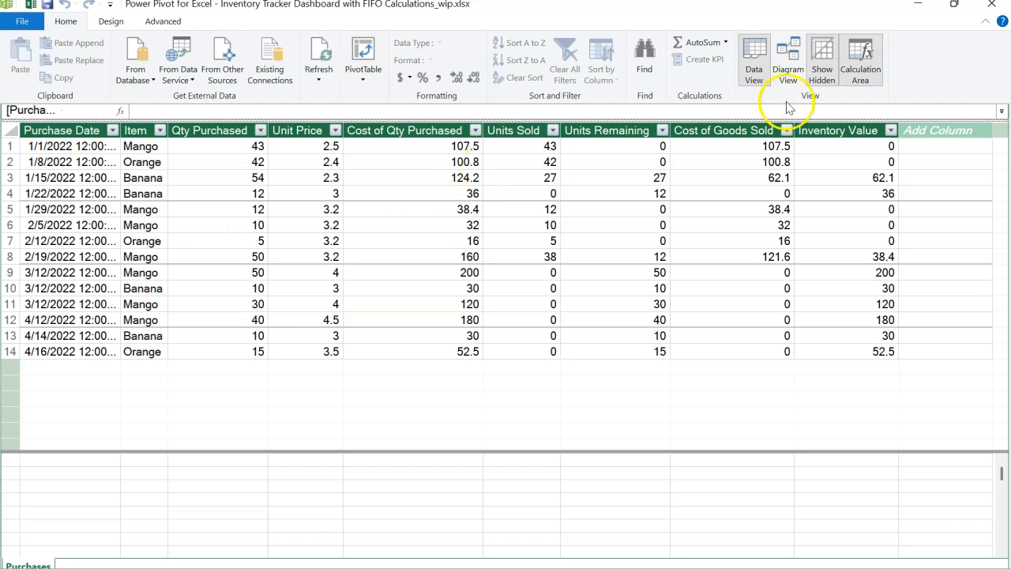
left_click(990, 9)
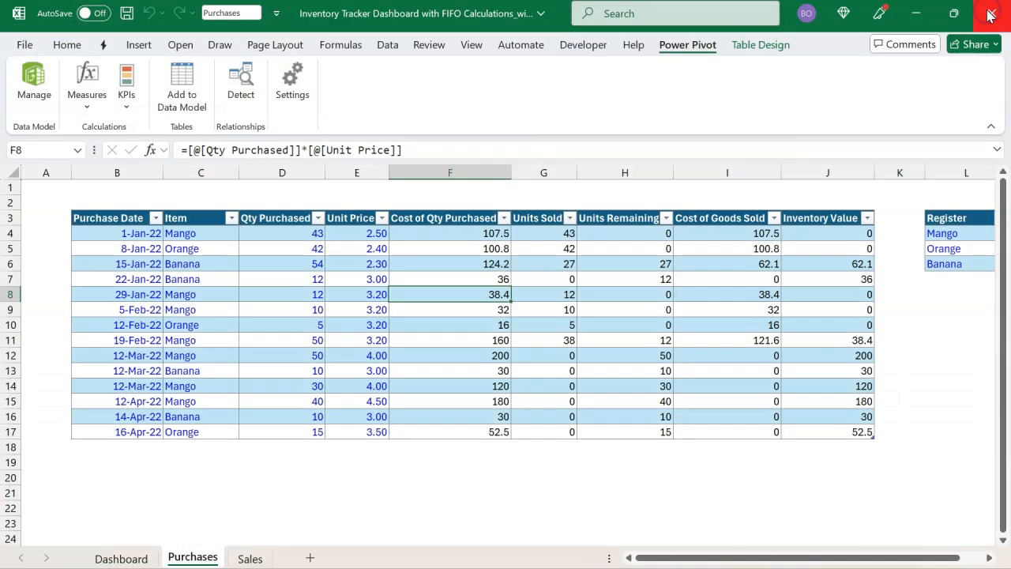
Add the Register table to the data model and return to the worksheet.
left_click(938, 248)
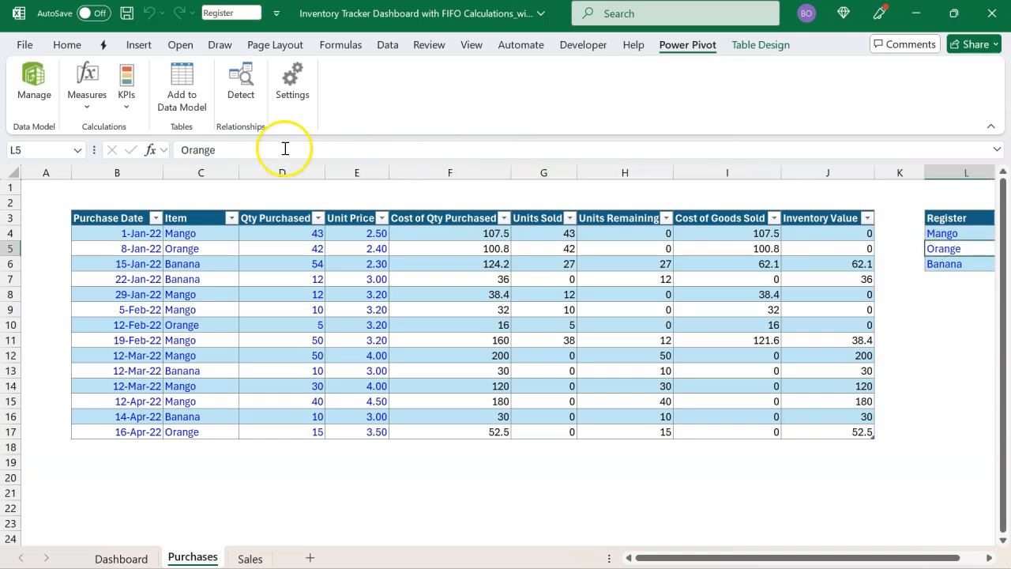
left_click(179, 83)
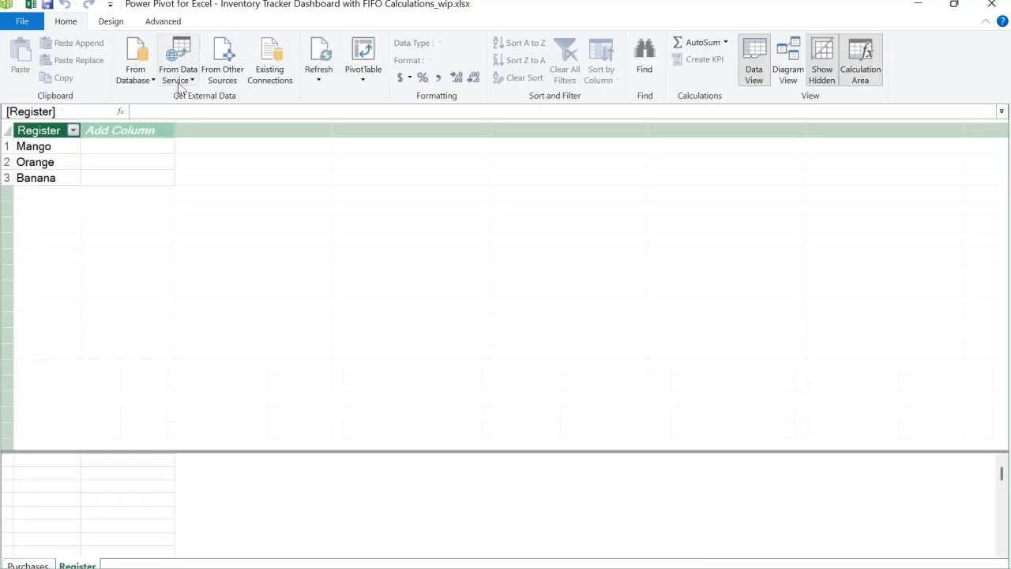
left_click(992, 7)
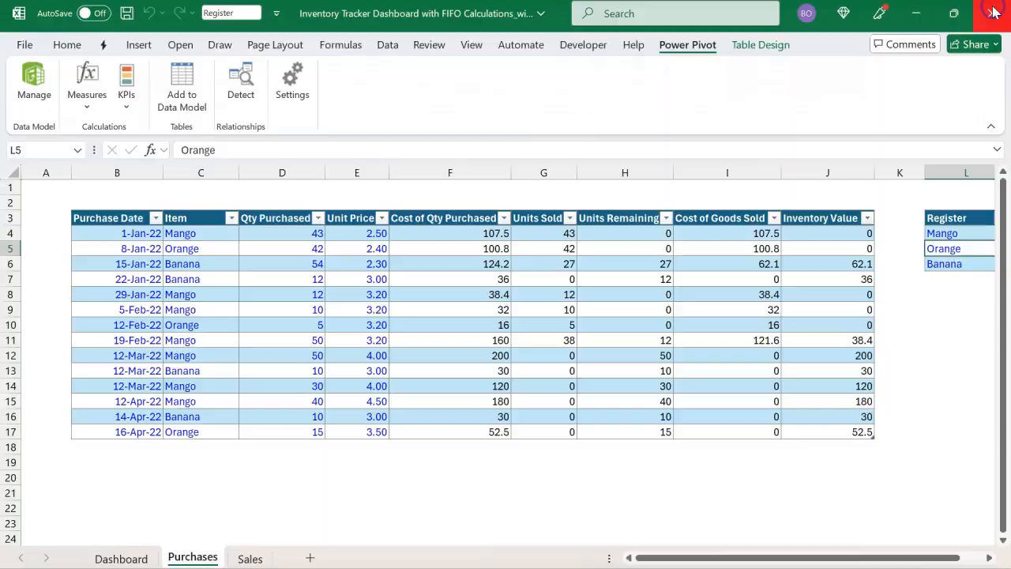
Add the Sales table from the Sales sheet to the data model.
left_click(258, 558)
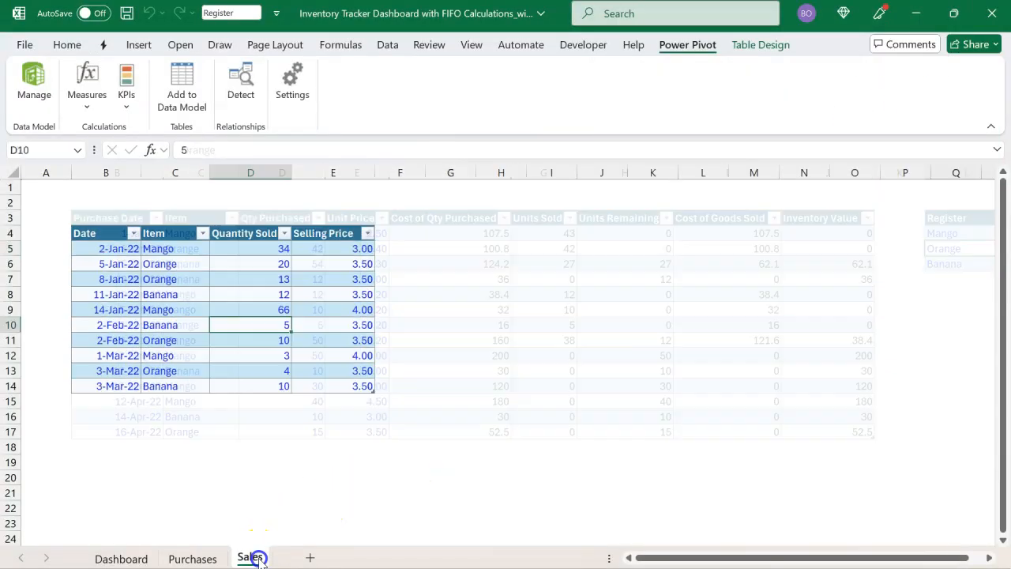
left_click(287, 279)
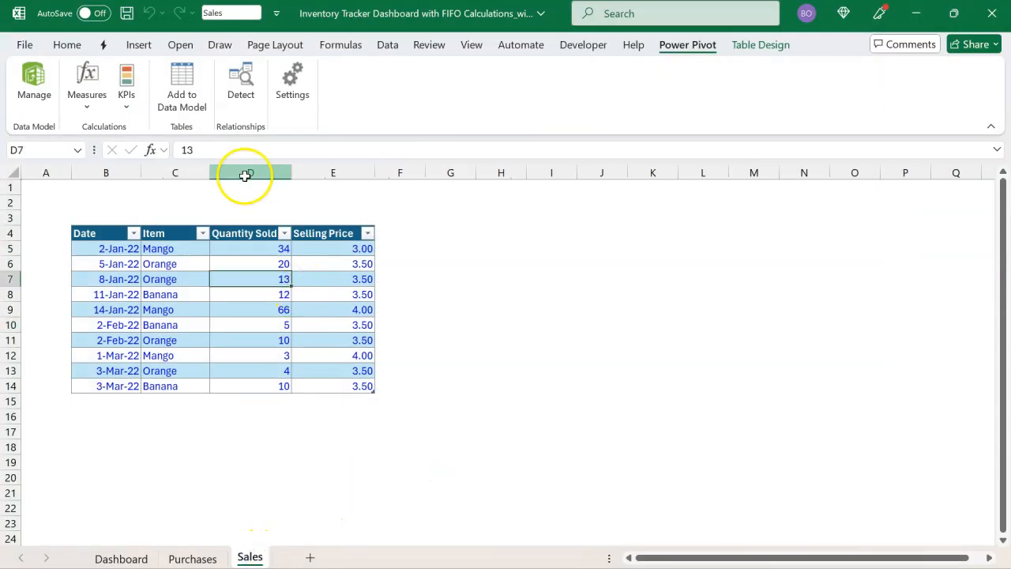
left_click(184, 80)
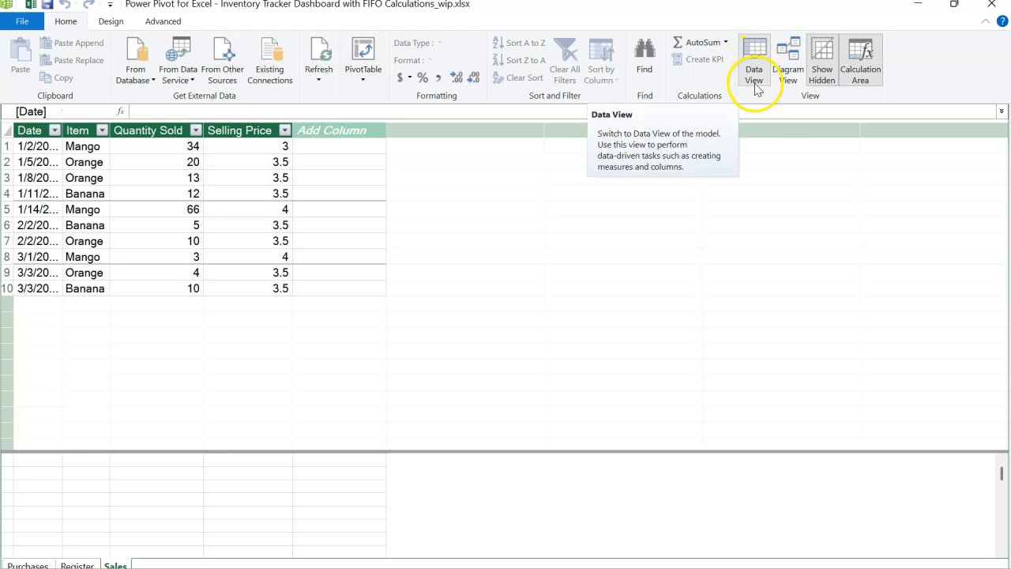
Show the data model as a diagram and arrange Purchases and Sales side by side below the Register table.
left_click(787, 53)
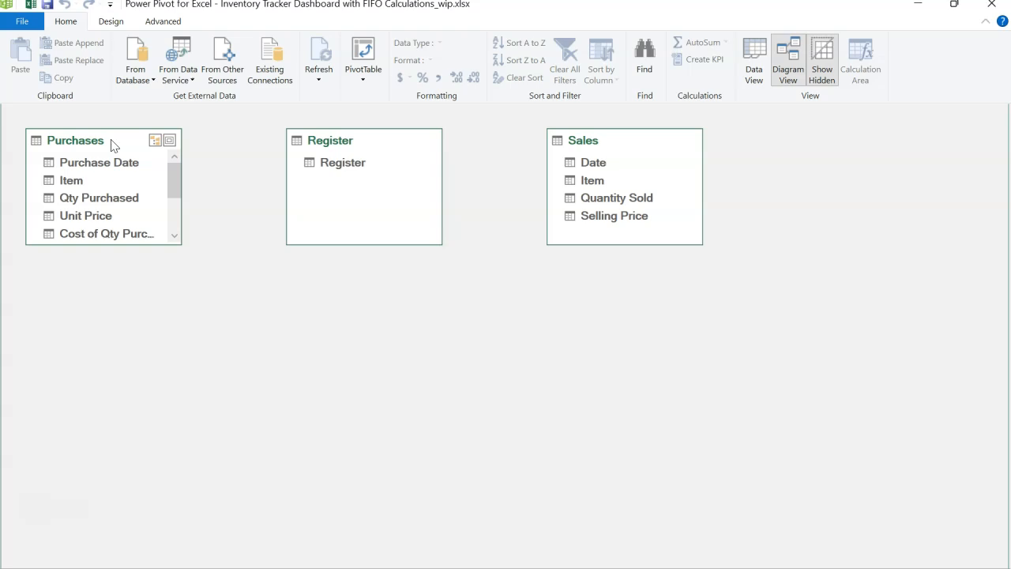
left_click_drag(111, 144, 226, 311)
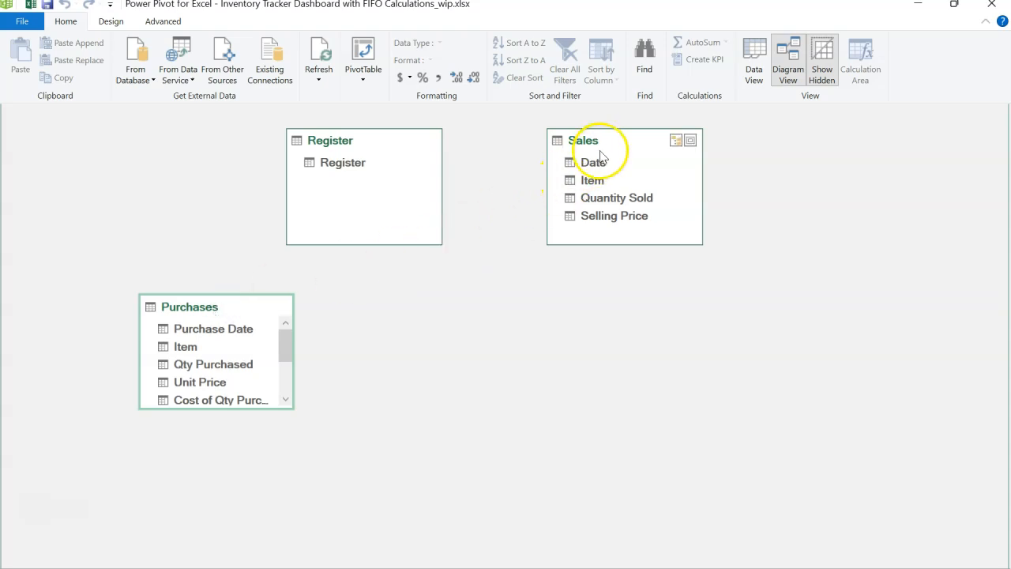
left_click_drag(603, 147, 492, 314)
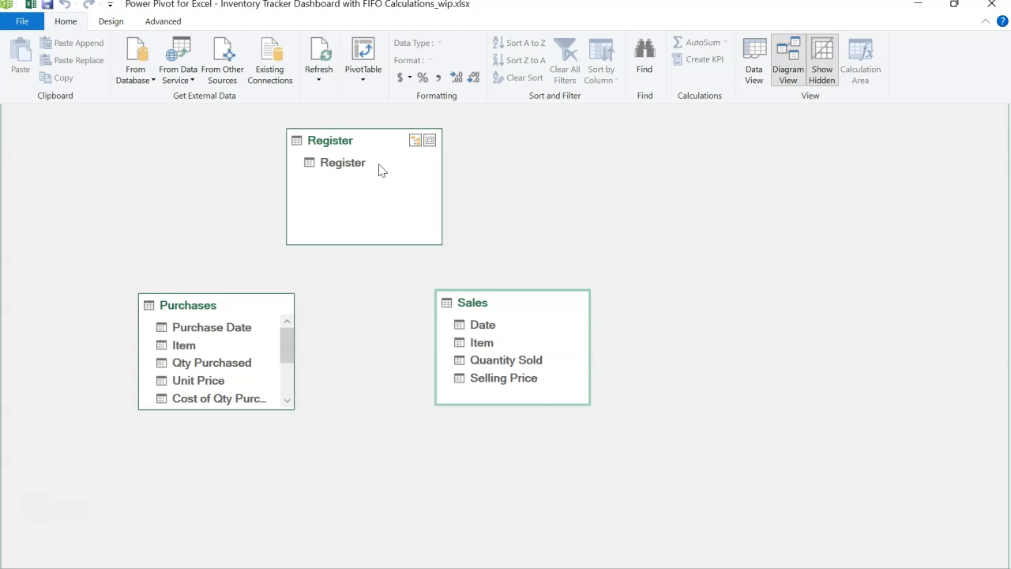
left_click_drag(380, 168, 350, 167)
left_click(350, 150)
left_click_drag(350, 150, 278, 157)
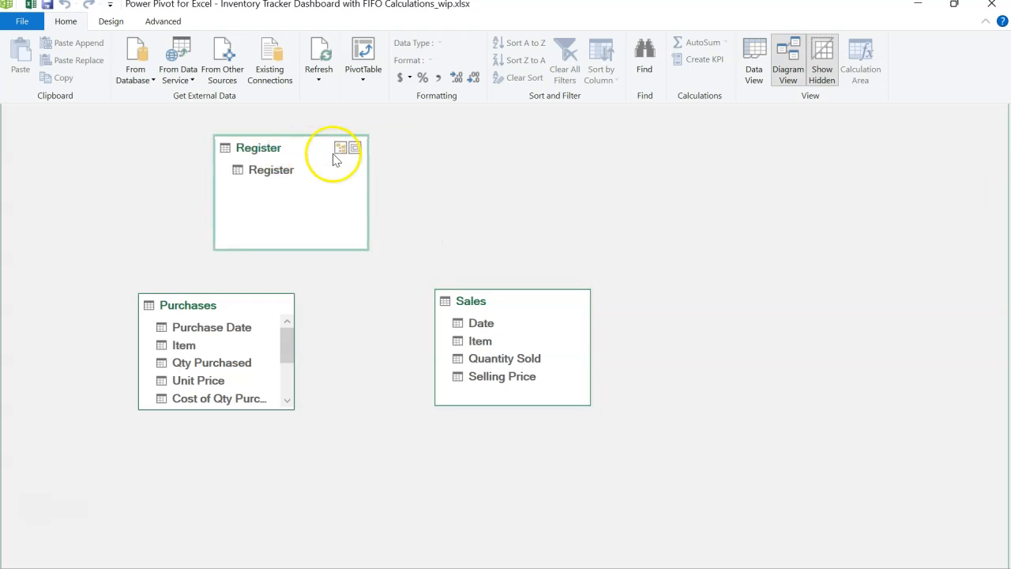
left_click(431, 149)
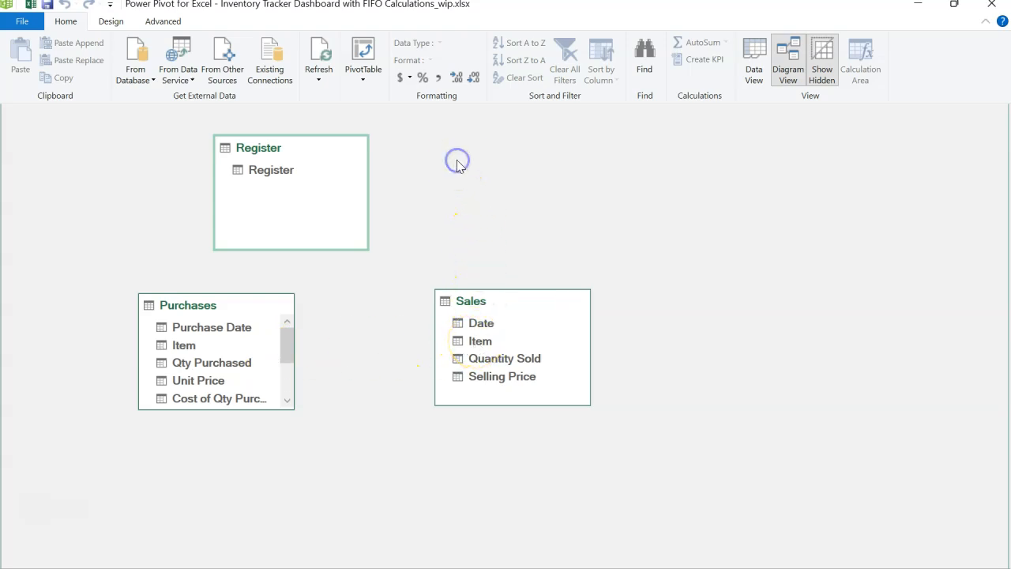
Create a new date table in the data model.
left_click(111, 21)
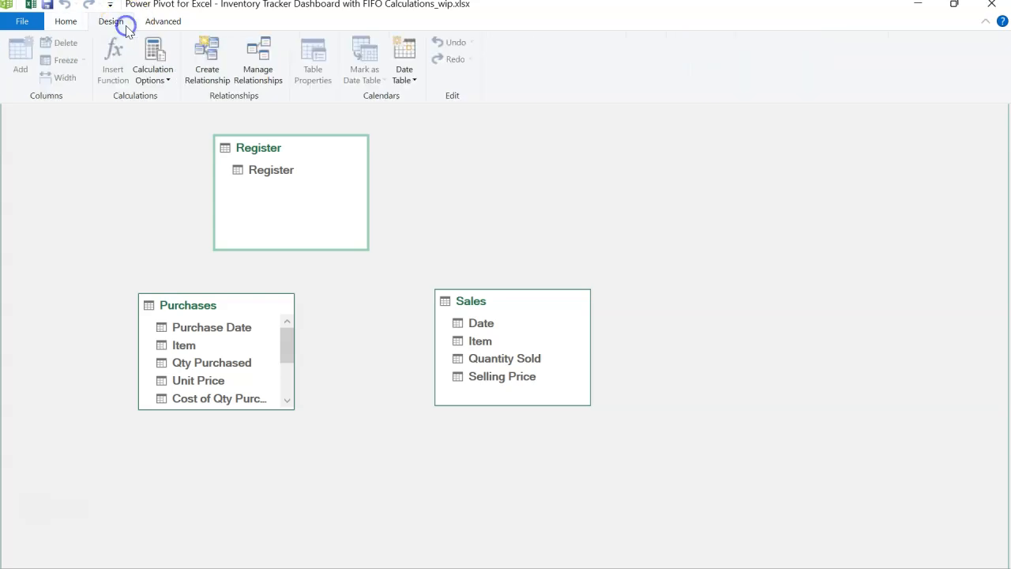
left_click(416, 80)
left_click(401, 96)
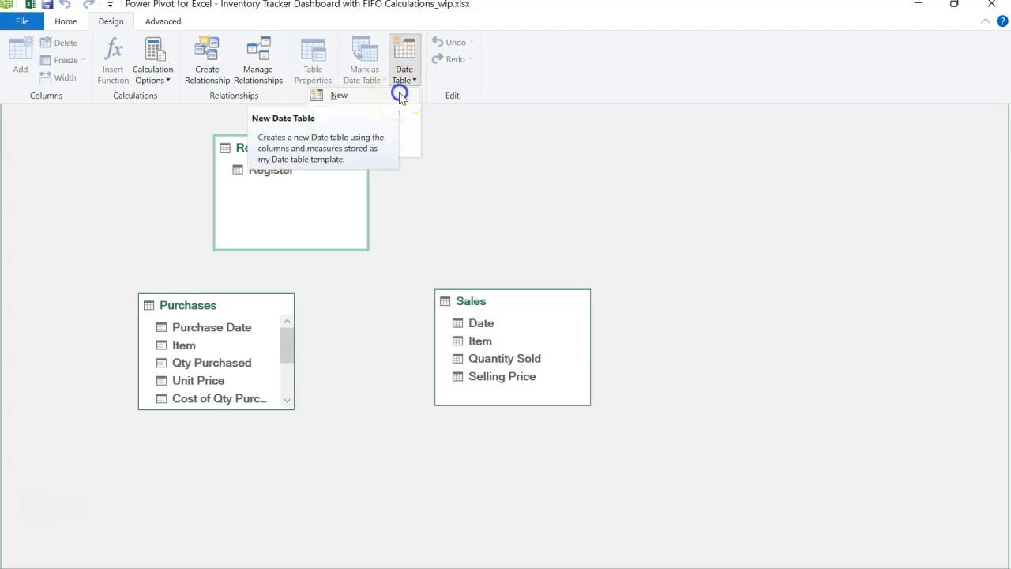
Place the Calendar table beside Register, with Sales beneath Calendar and Purchases beneath Register.
left_click(565, 227)
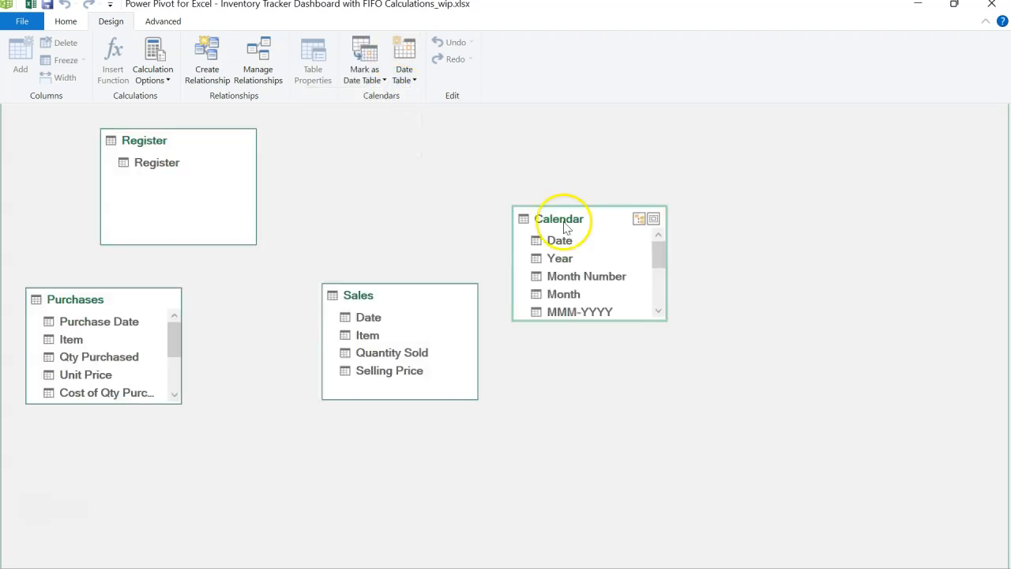
left_click_drag(565, 227, 390, 151)
left_click_drag(381, 295, 401, 315)
left_click_drag(128, 310, 185, 314)
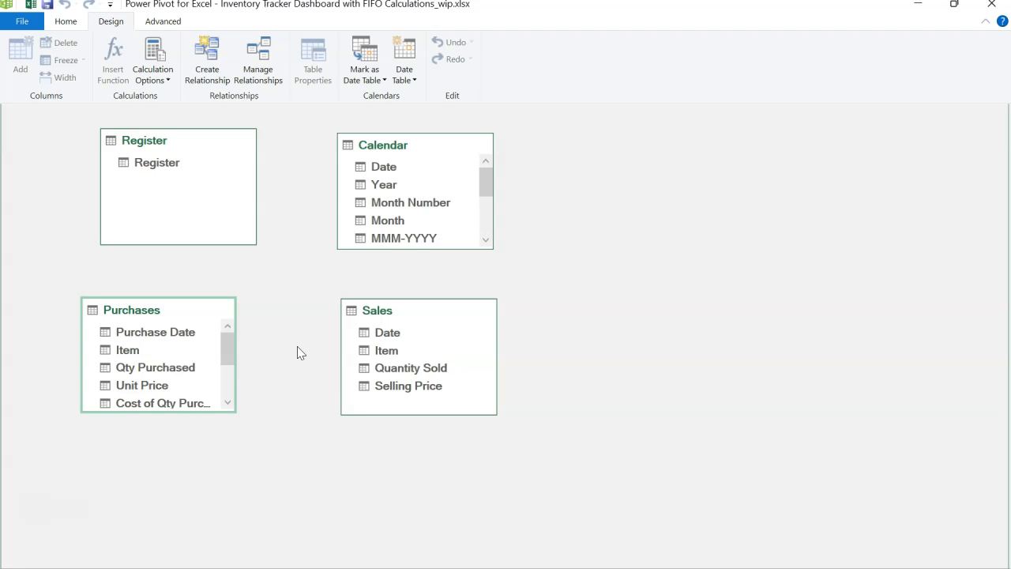
Relate the Item fields of the Purchases and Sales tables to the Register field of the Register table.
left_click(163, 166)
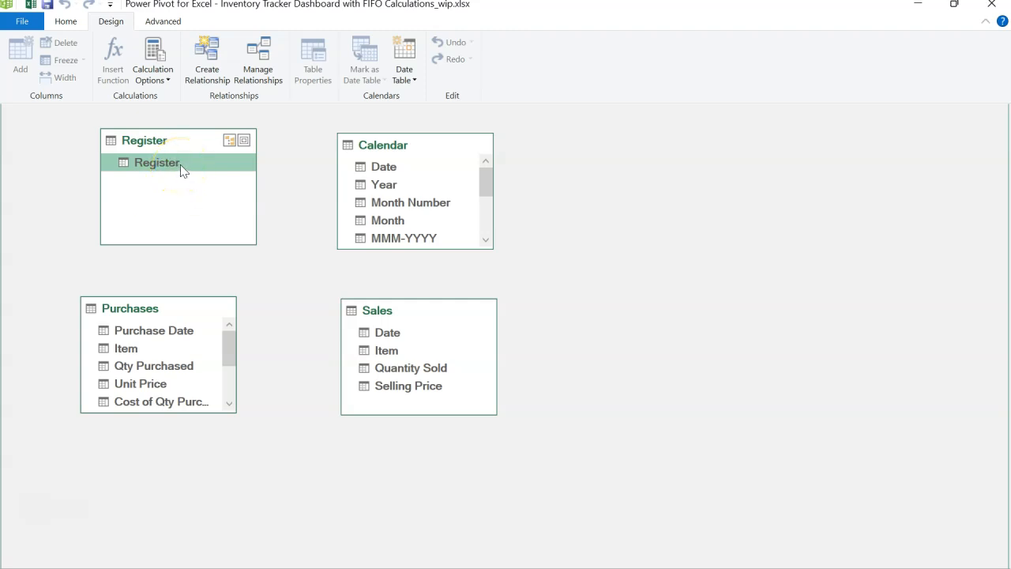
left_click(127, 351)
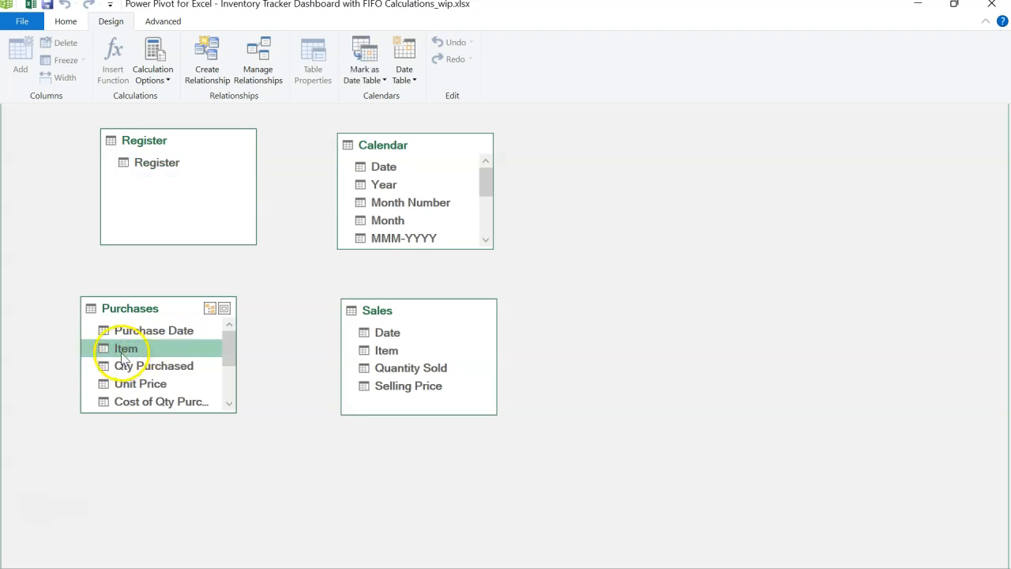
left_click(129, 352)
left_click_drag(129, 352, 142, 168)
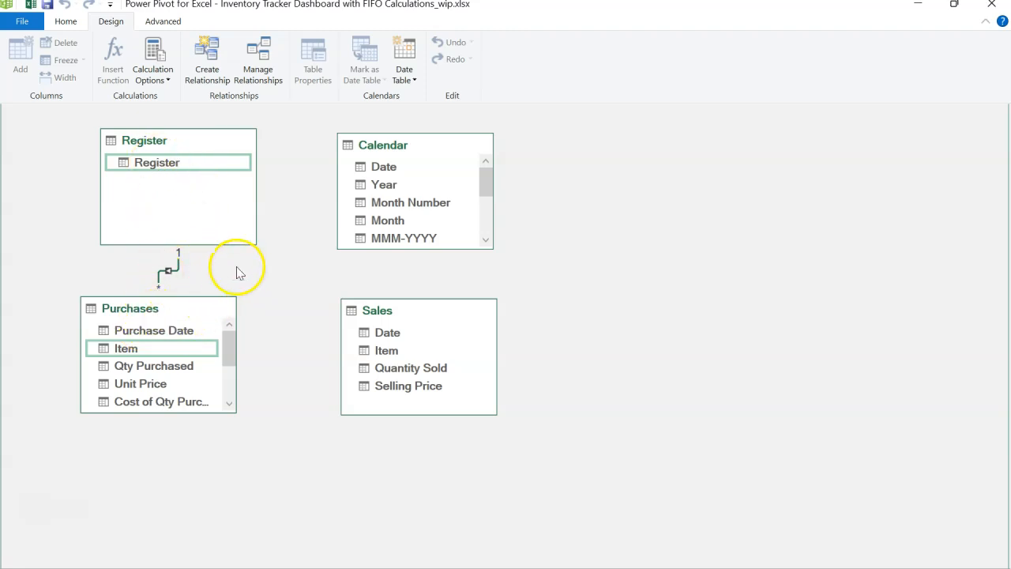
left_click(392, 352)
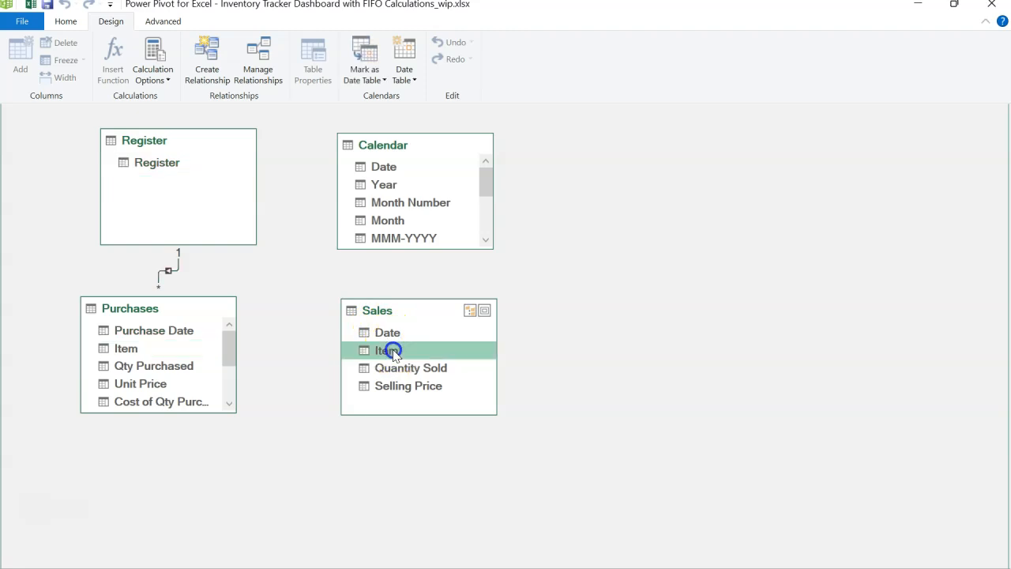
left_click_drag(393, 350, 159, 163)
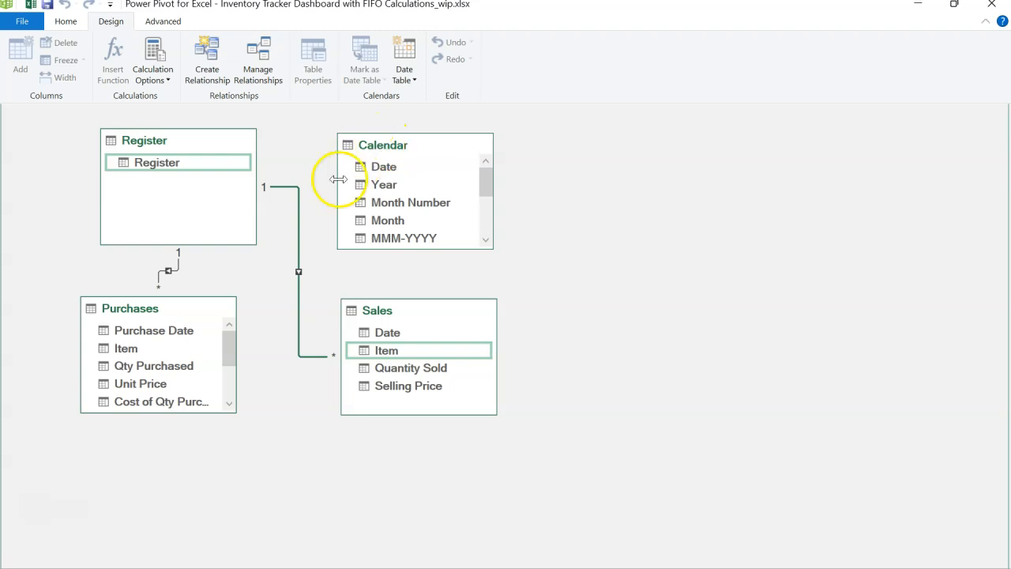
Relate Purchase Date in Purchases and Date in Sales to the Calendar table's Date field, moving Purchases farther from Sales.
left_click(162, 335)
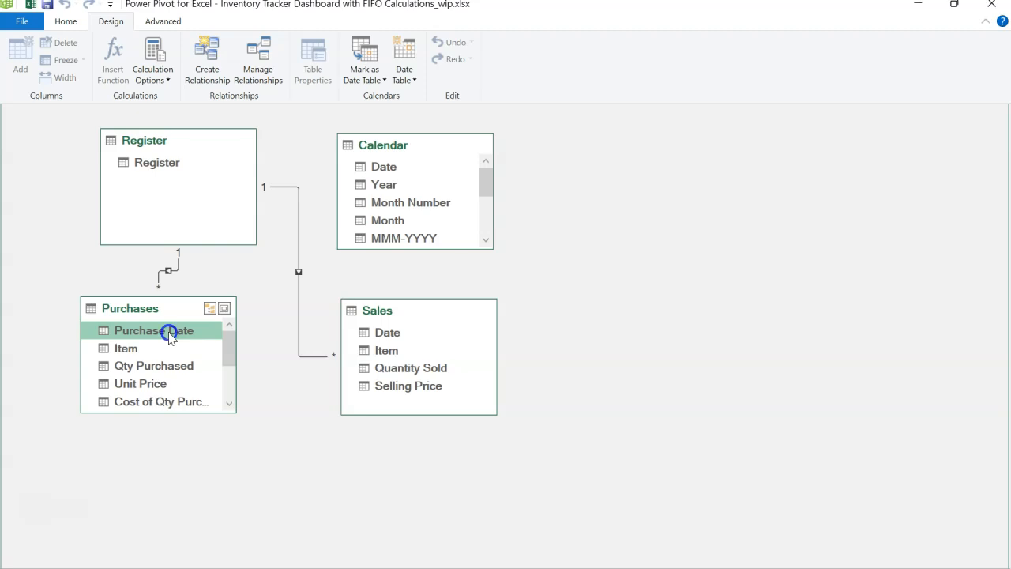
left_click_drag(170, 336, 357, 173)
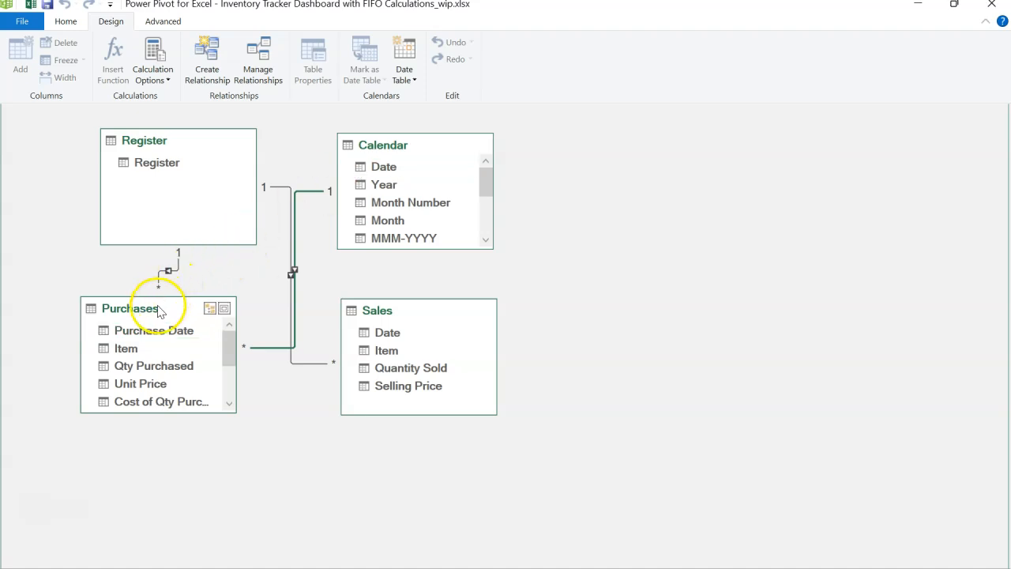
left_click_drag(154, 309, 101, 321)
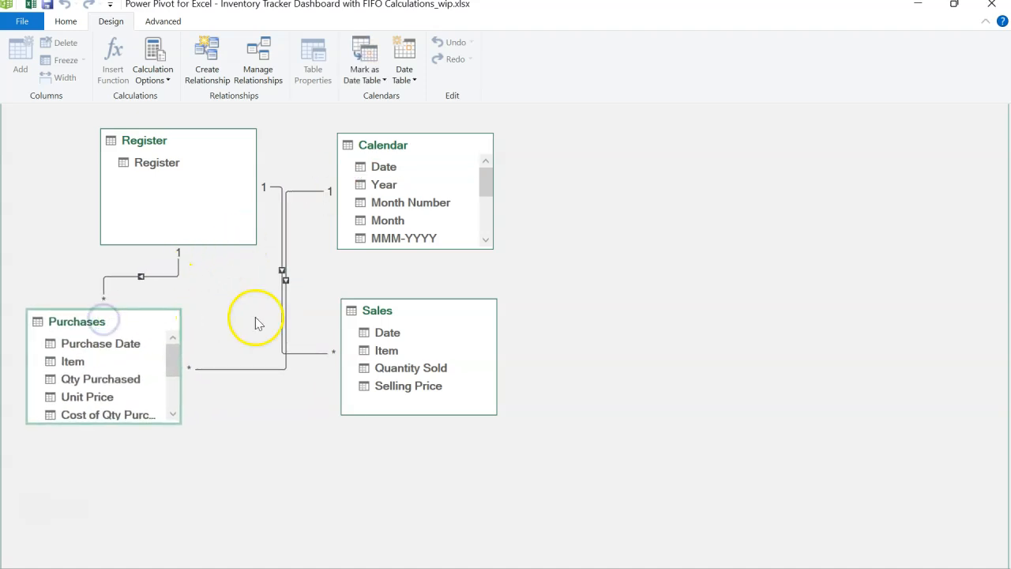
left_click(385, 335)
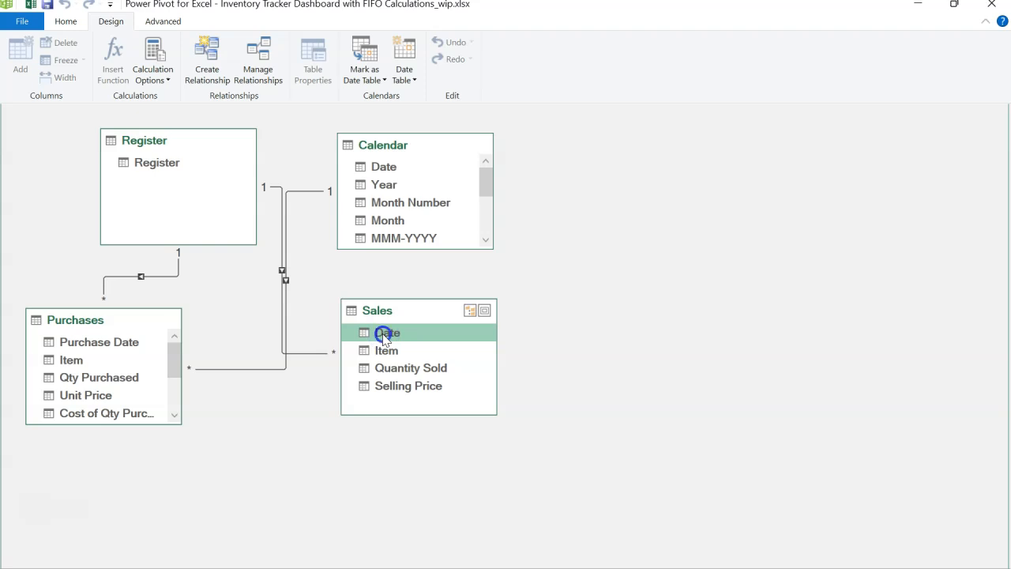
left_click_drag(385, 336, 395, 169)
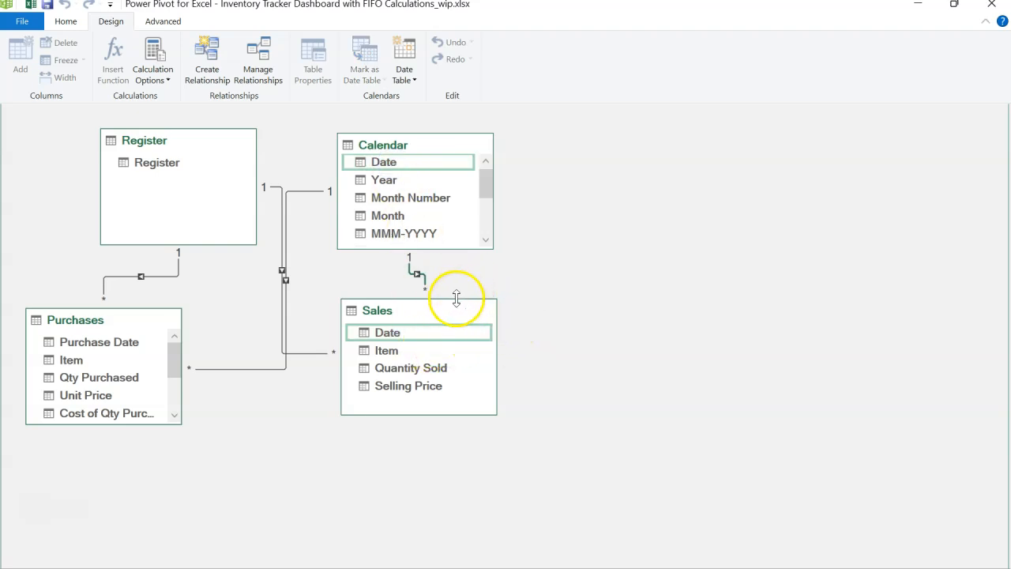
Space the Sales and Calendar tables farther from Register and Purchases, and close the data model window.
left_click_drag(440, 319, 569, 359)
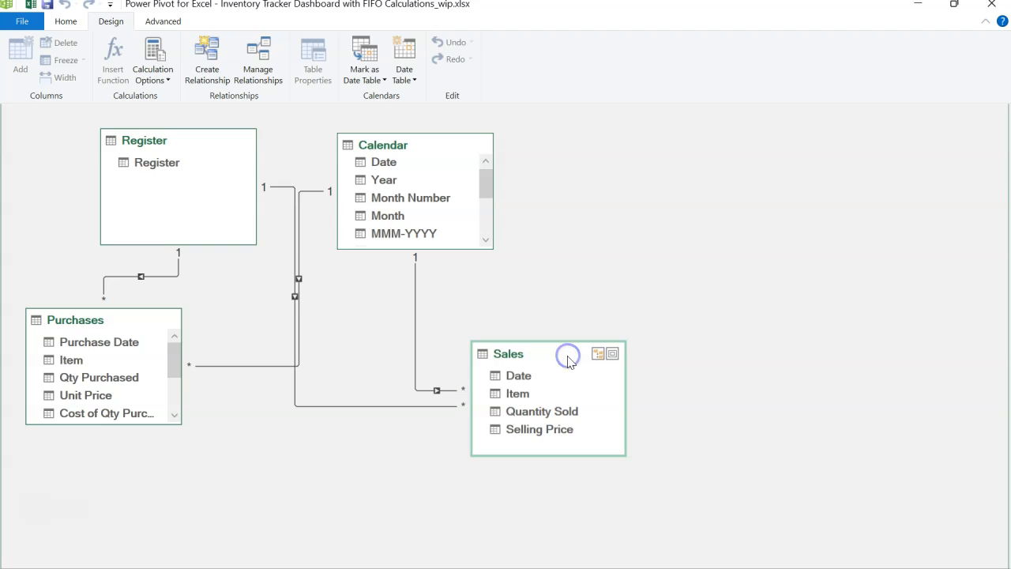
left_click_drag(424, 156, 485, 145)
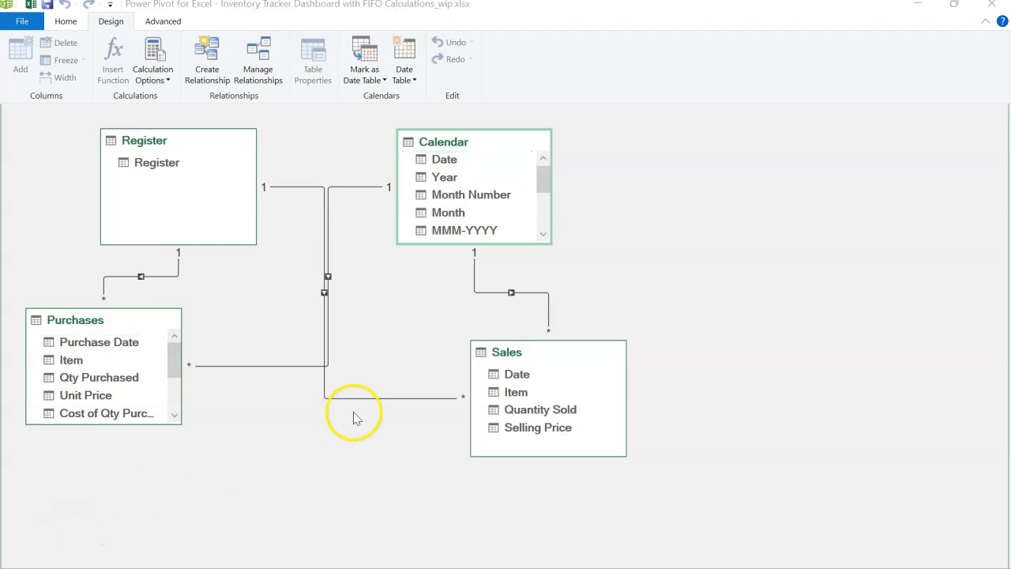
left_click(993, 5)
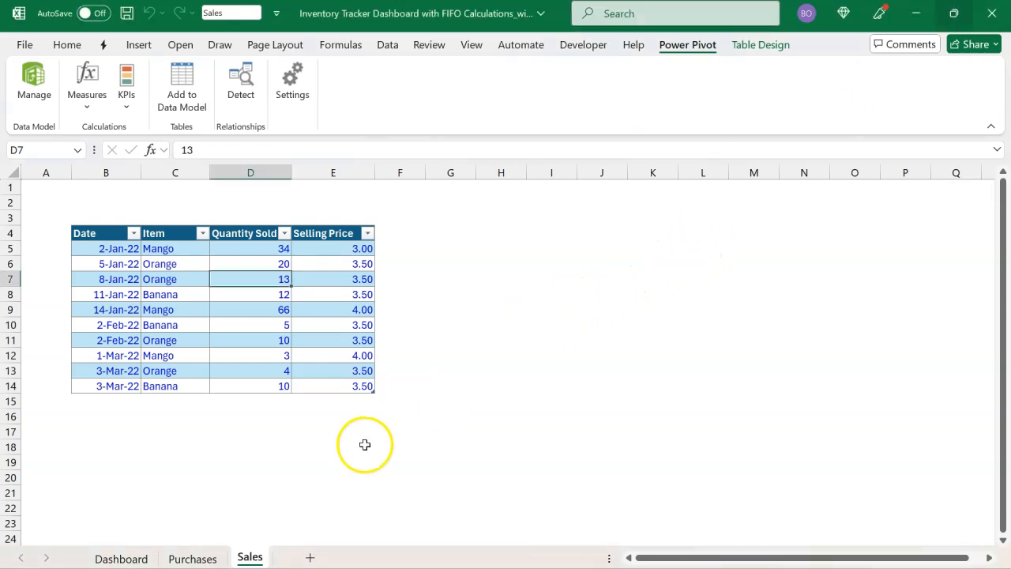
Add a new worksheet after Sales and name it Calculations.
left_click(309, 559)
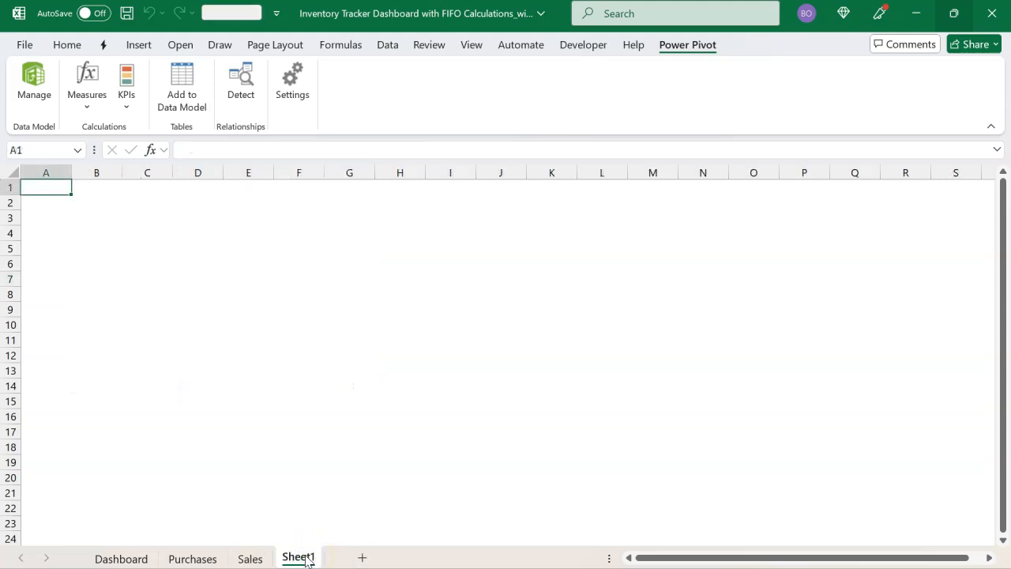
double_click(299, 558)
type("Cal")
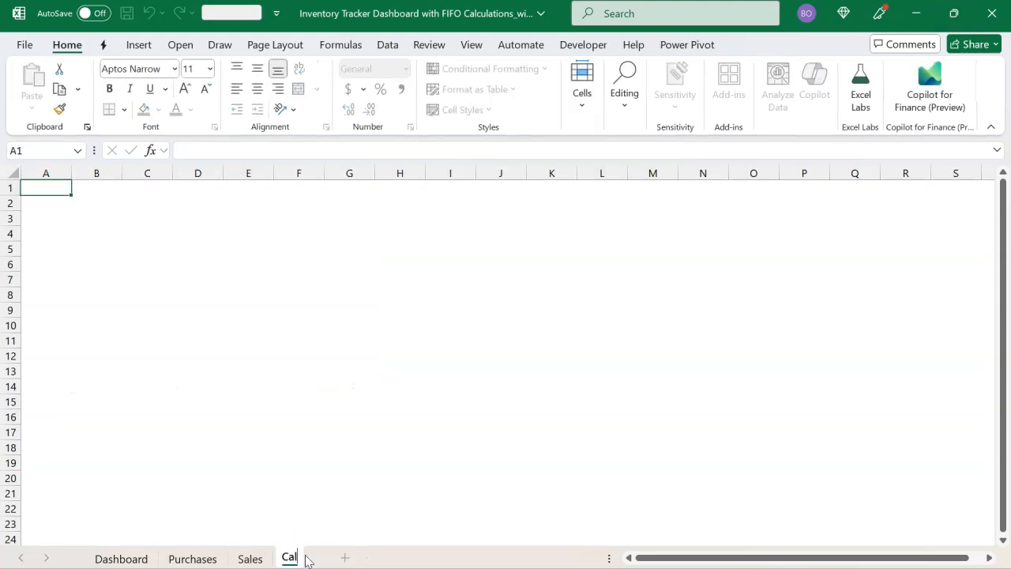
type("culations")
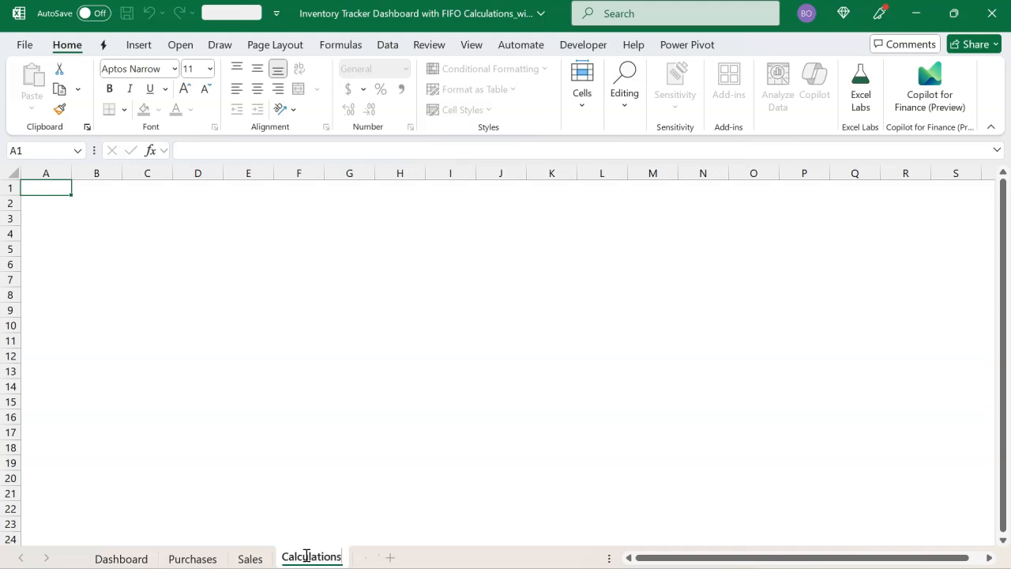
left_click(375, 339)
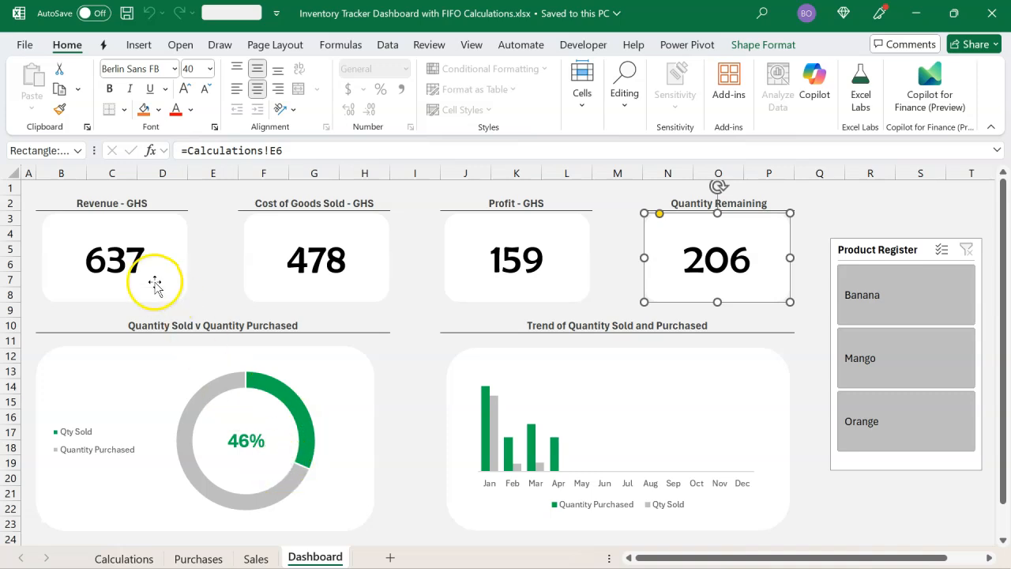
In the finished workbook, examine Quantity Sold and Selling Price in Sales and the Cost of Goods Sold column in Purchases.
left_click(257, 557)
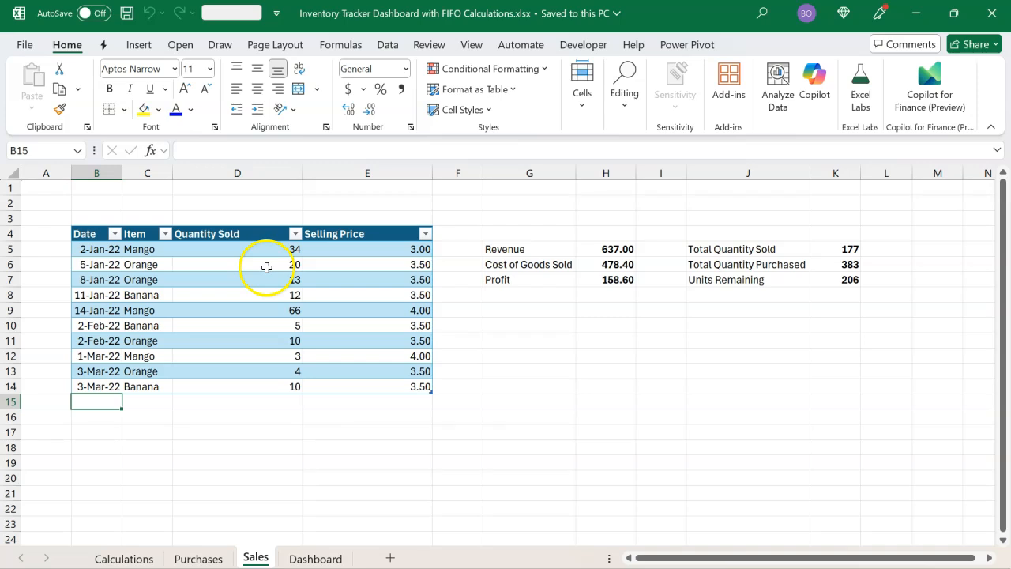
left_click(268, 249)
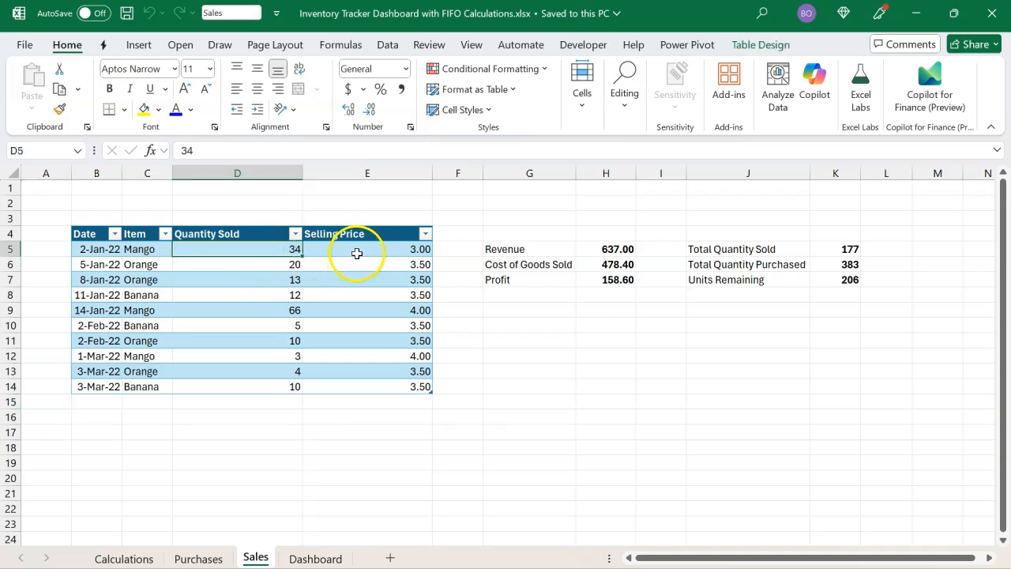
left_click(357, 253)
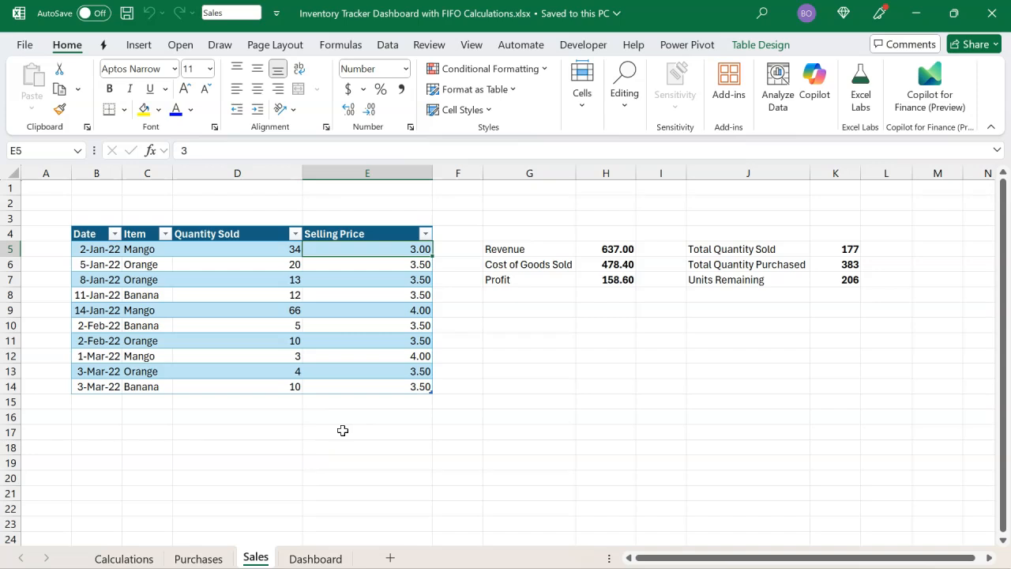
left_click(200, 557)
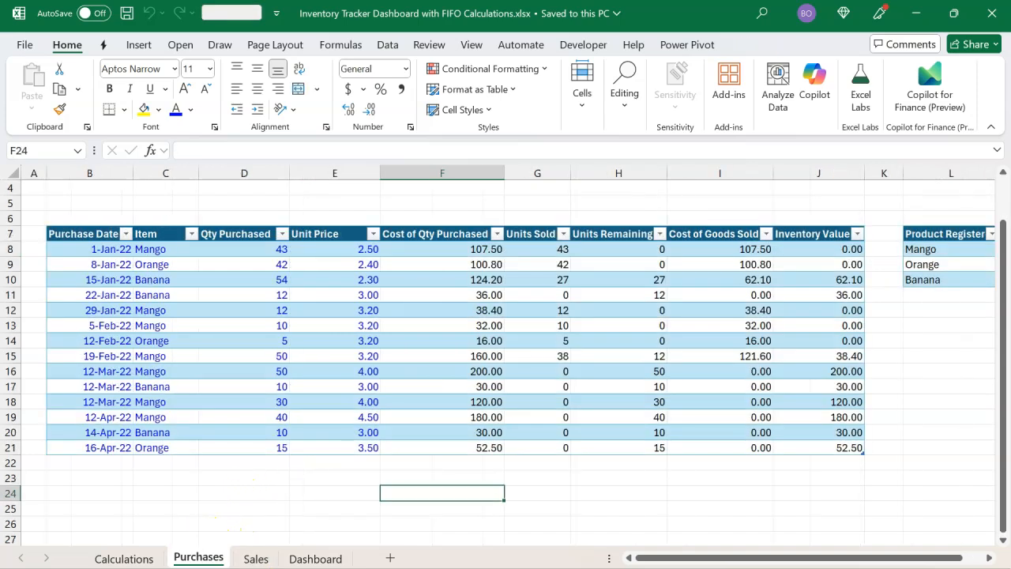
left_click(726, 250)
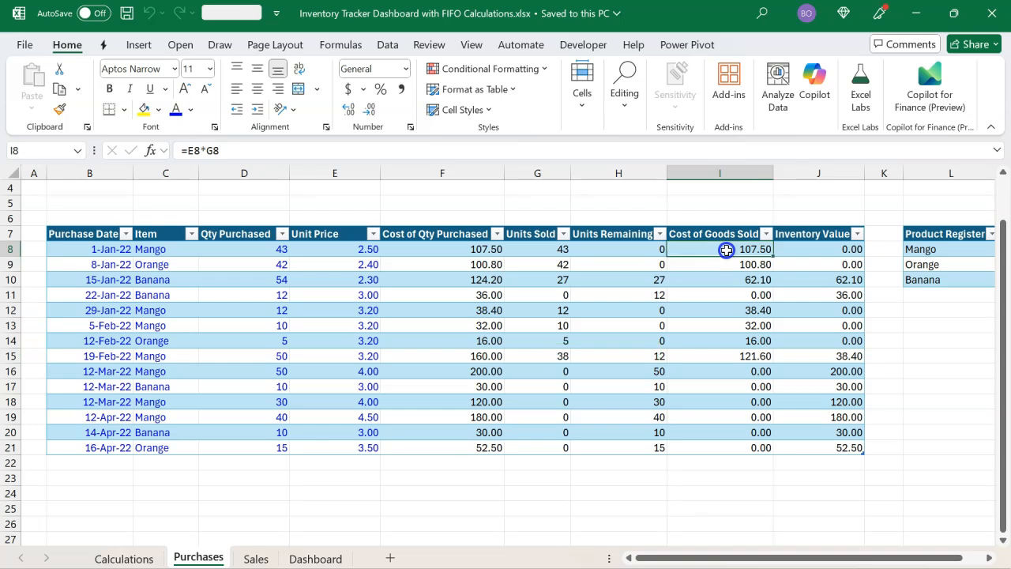
left_click_drag(727, 250, 737, 429)
left_click_drag(735, 436, 736, 439)
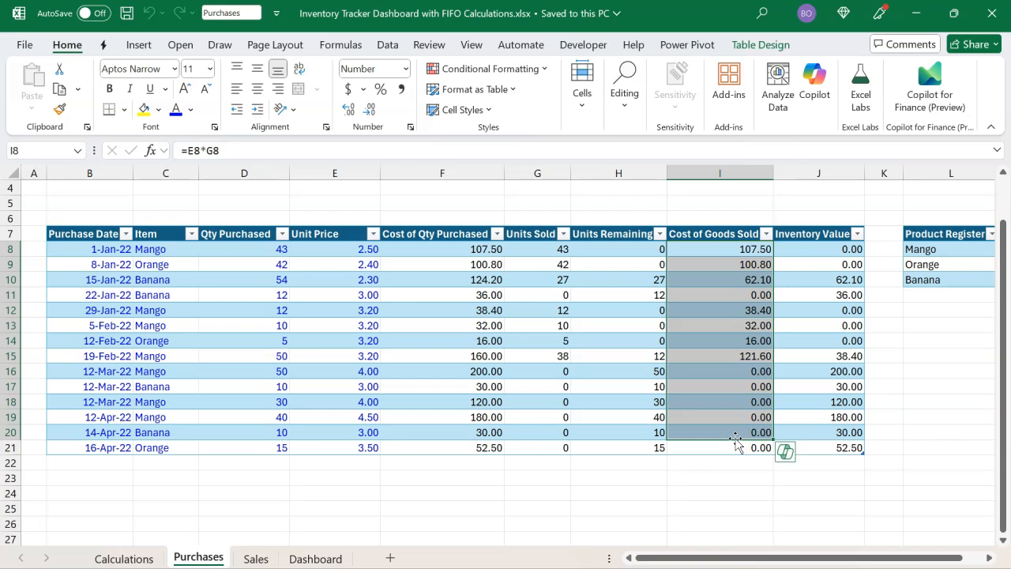
left_click(327, 557)
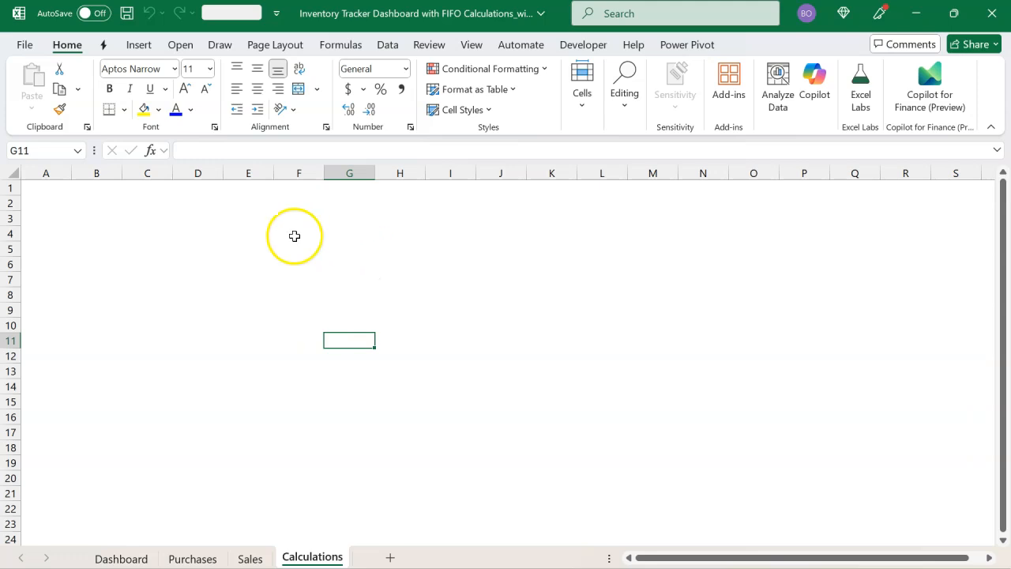
Start a new data model measure in the Purchases table and name it Revenue.
left_click(293, 234)
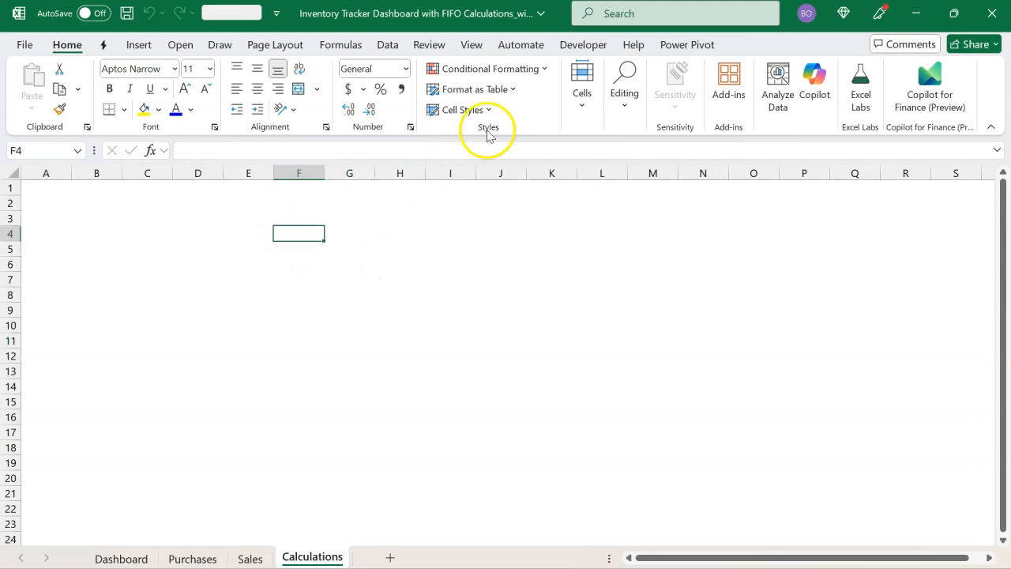
left_click(688, 45)
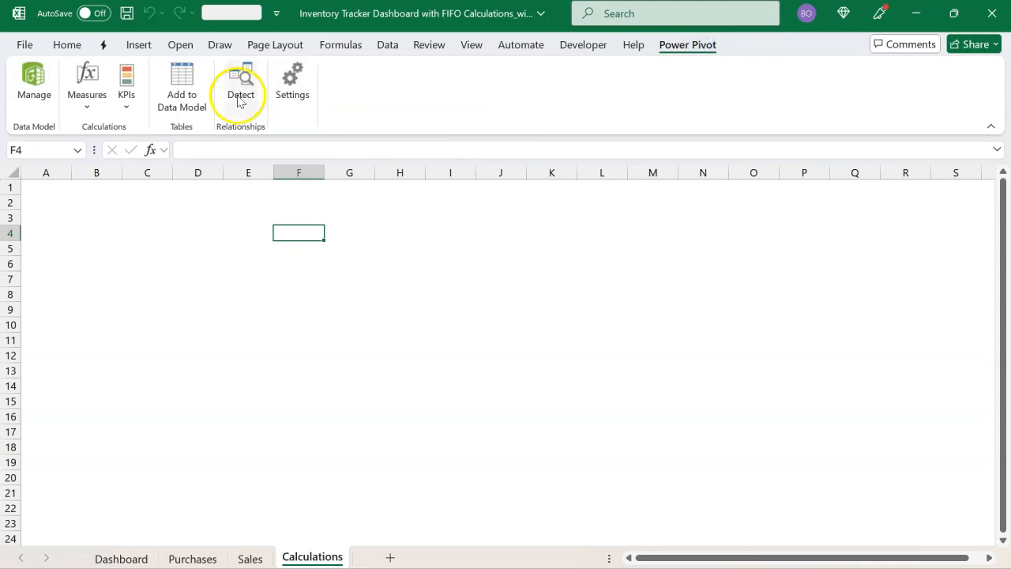
left_click(87, 105)
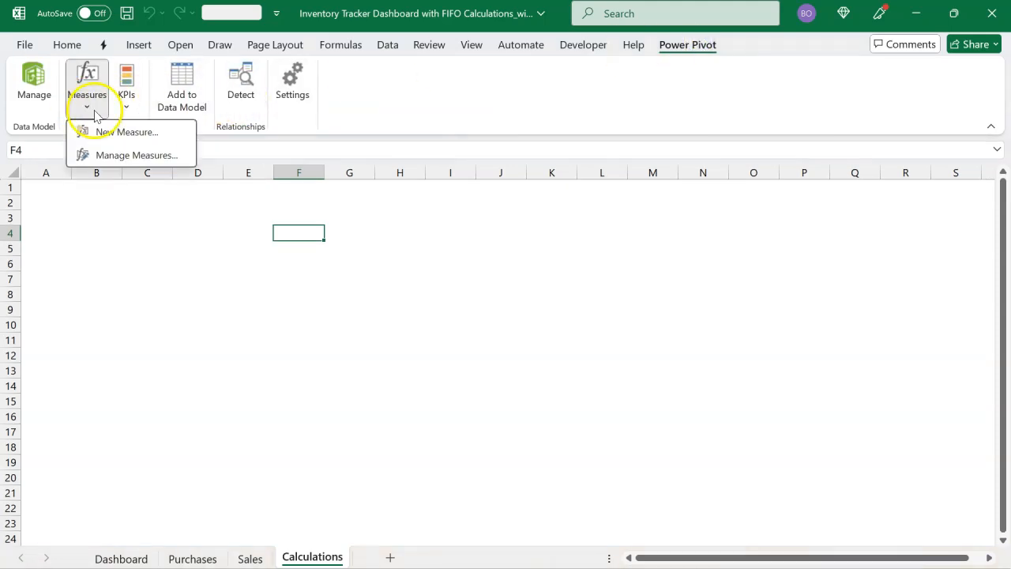
left_click(126, 133)
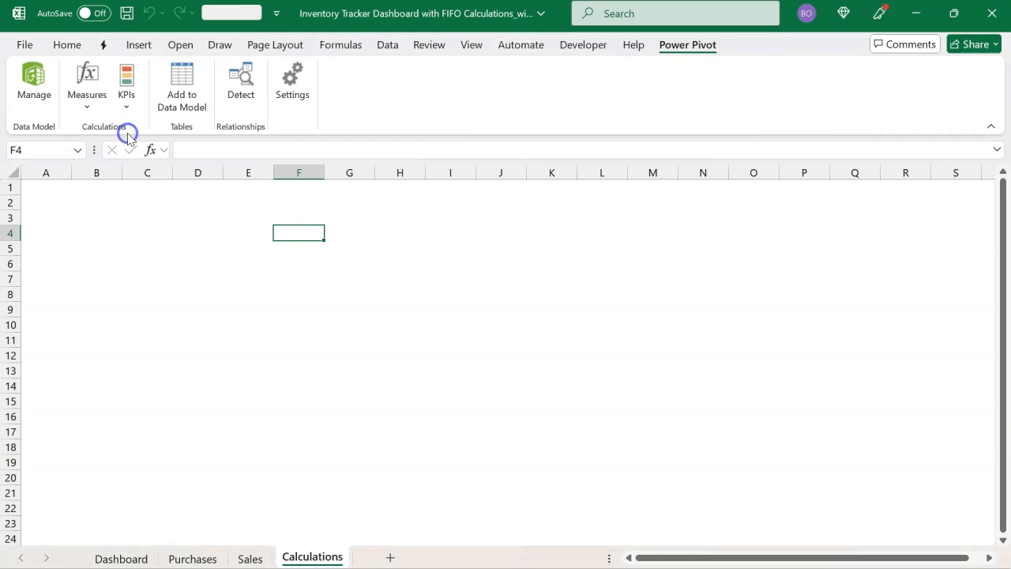
left_click(273, 181)
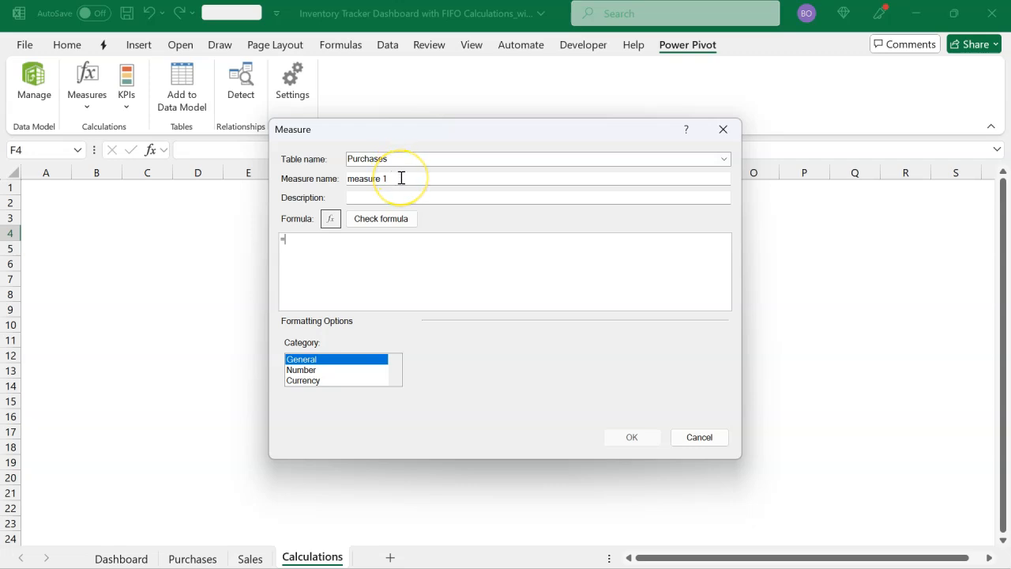
left_click_drag(400, 177, 310, 193)
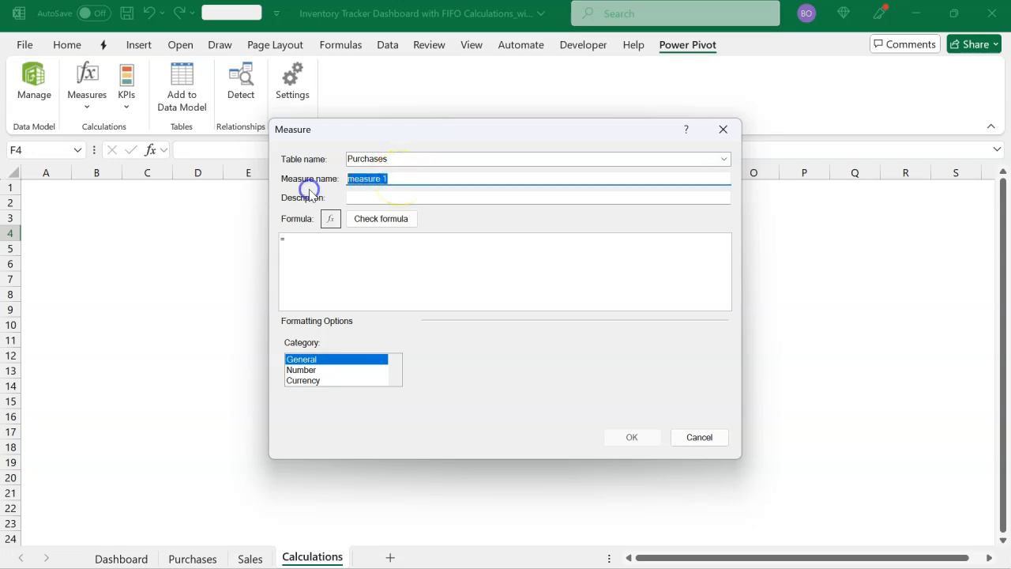
type("Revenue")
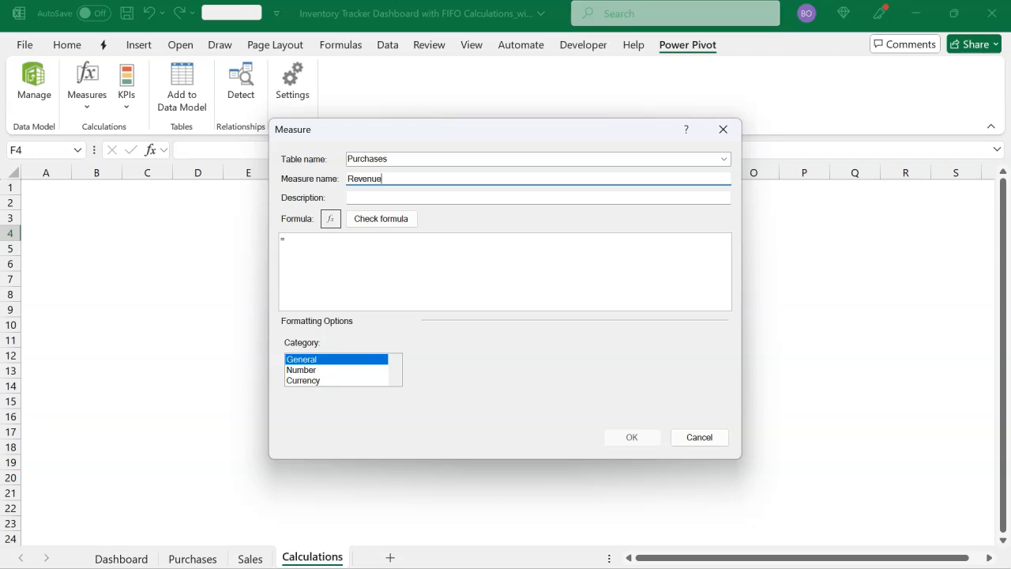
Begin the Revenue measure's formula with SUMX over the Sales table.
left_click(335, 251)
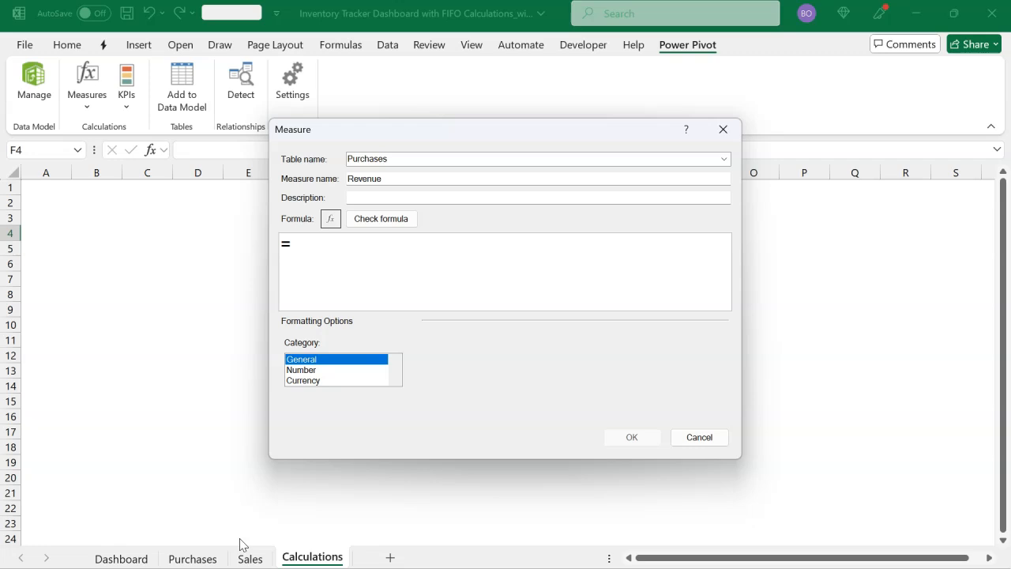
type("S")
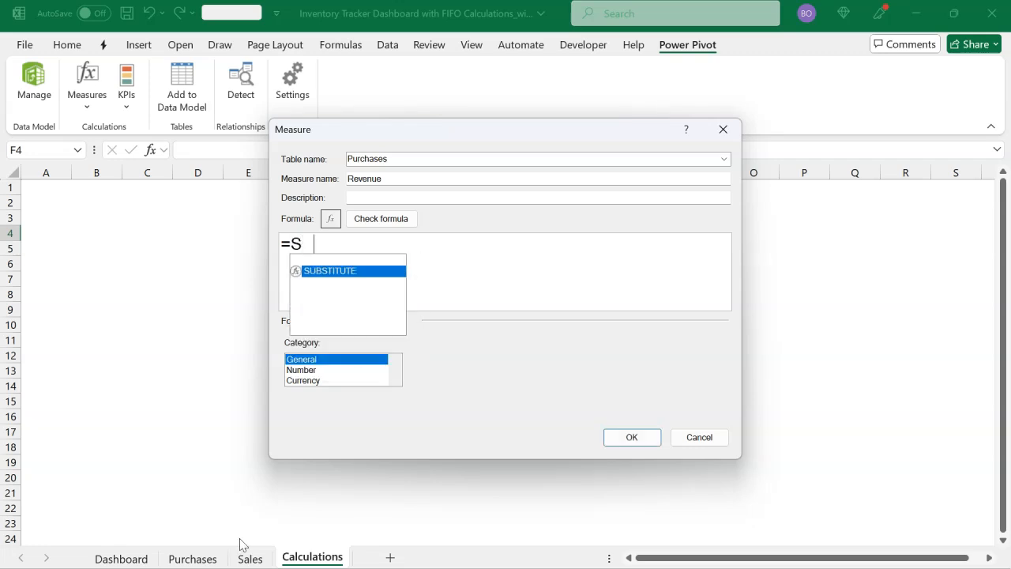
type("UMX(")
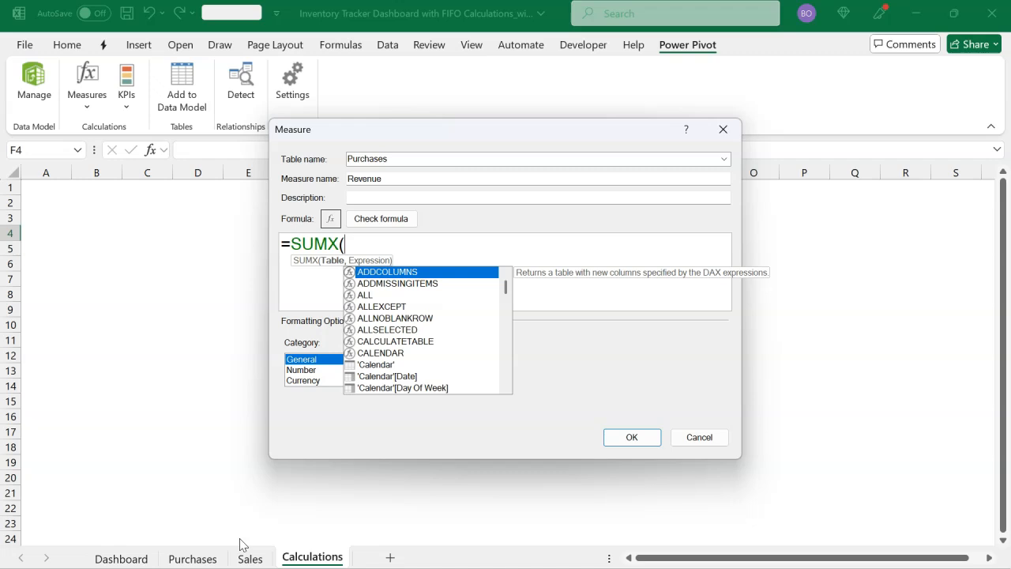
type("SA")
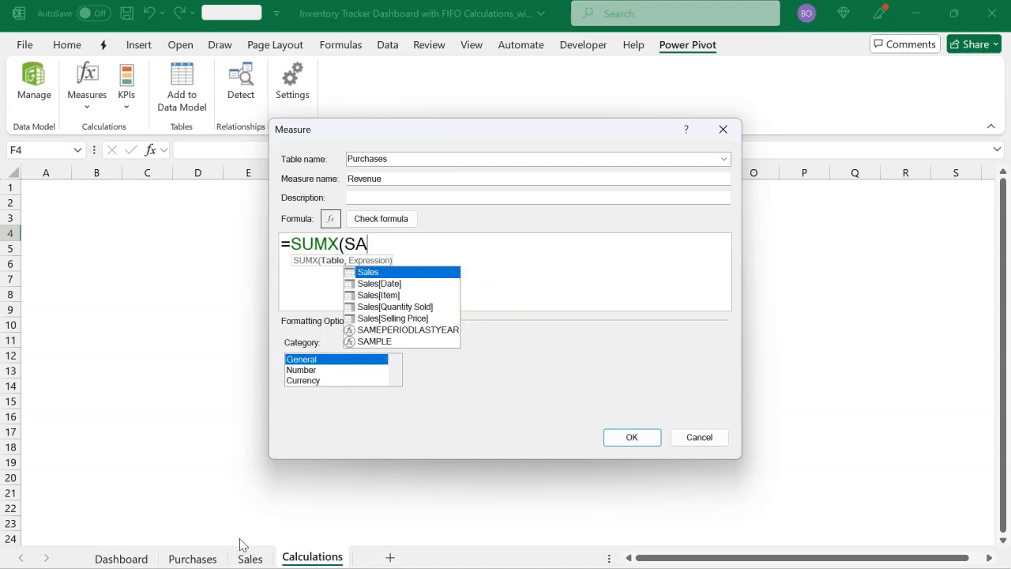
key("Tab")
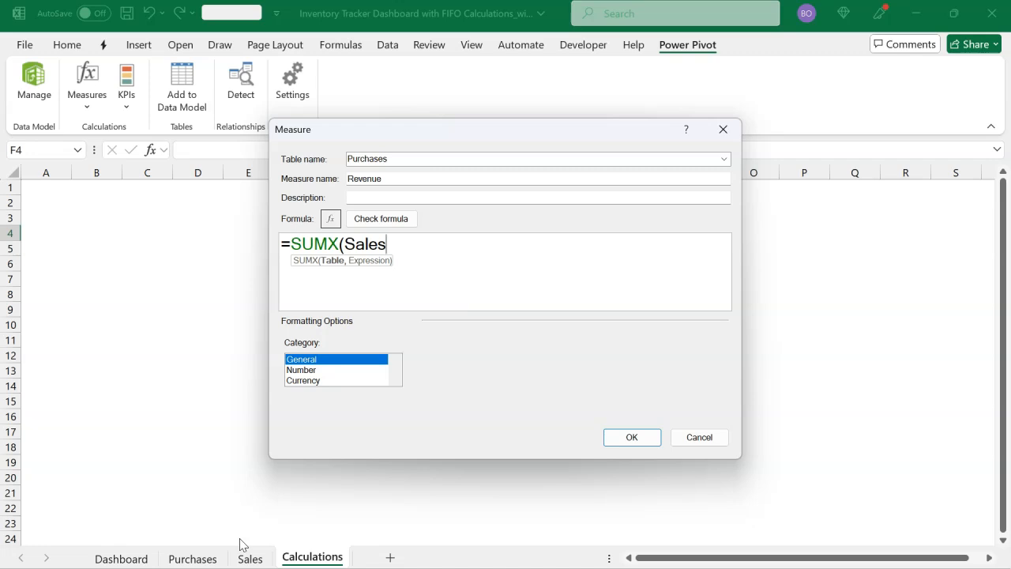
type(",")
Complete the Revenue measure's SUMX expression by multiplying [Quantity Sold] by [Selling Price] and closing the formula.
type("[")
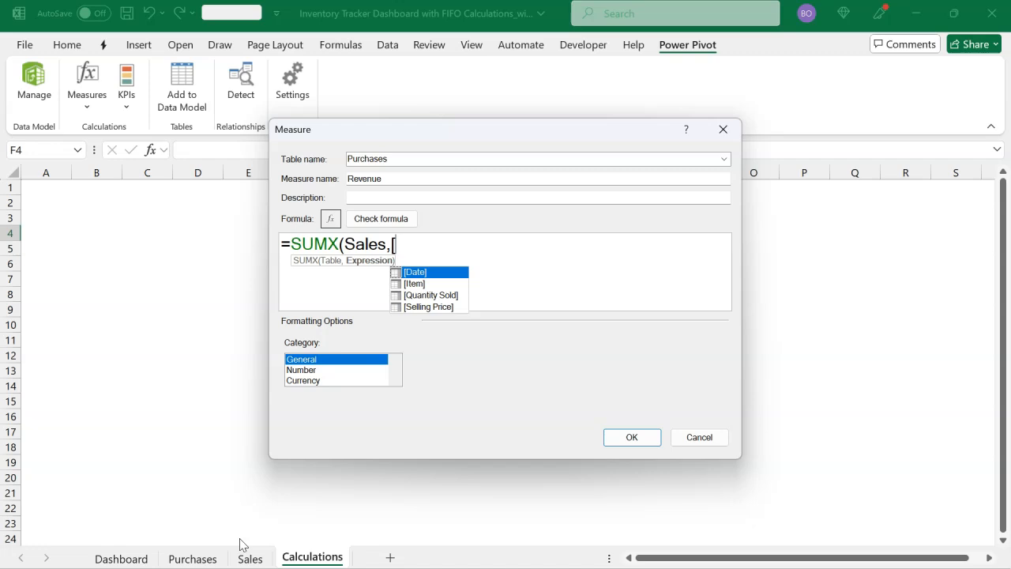
key("Down")
key("Down")
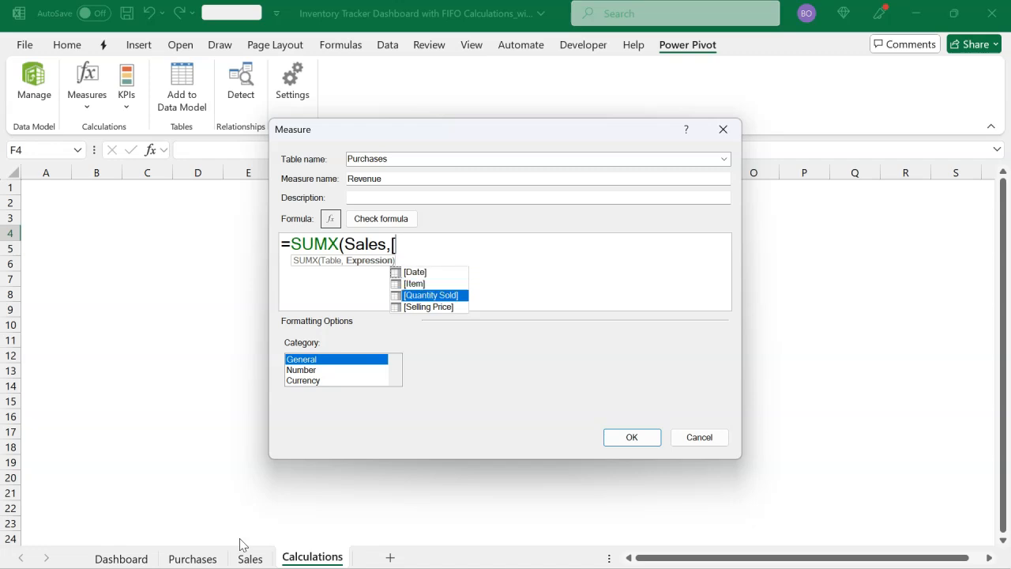
key("Tab")
type("*[")
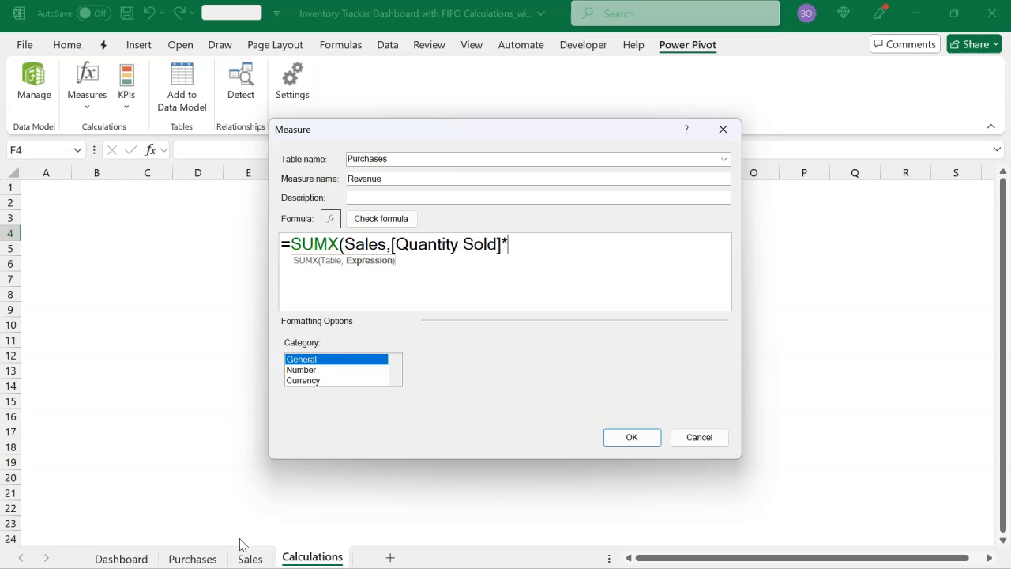
key("Down")
key("Down")
key("Down")
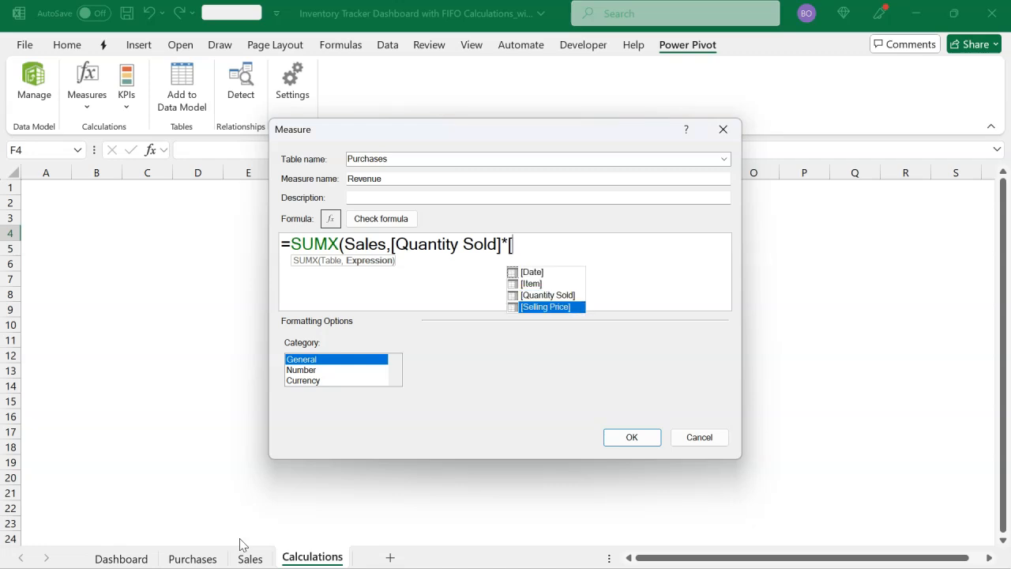
key("Tab")
type(")")
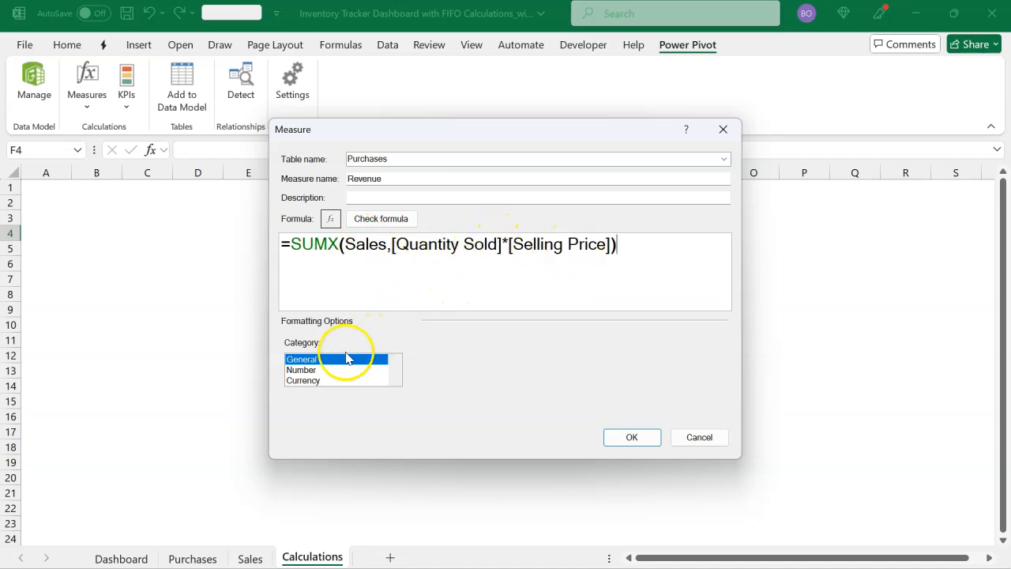
Format the Revenue measure as a decimal number with 0 decimal places and a thousands separator, then check the formula and save the measure.
left_click(318, 371)
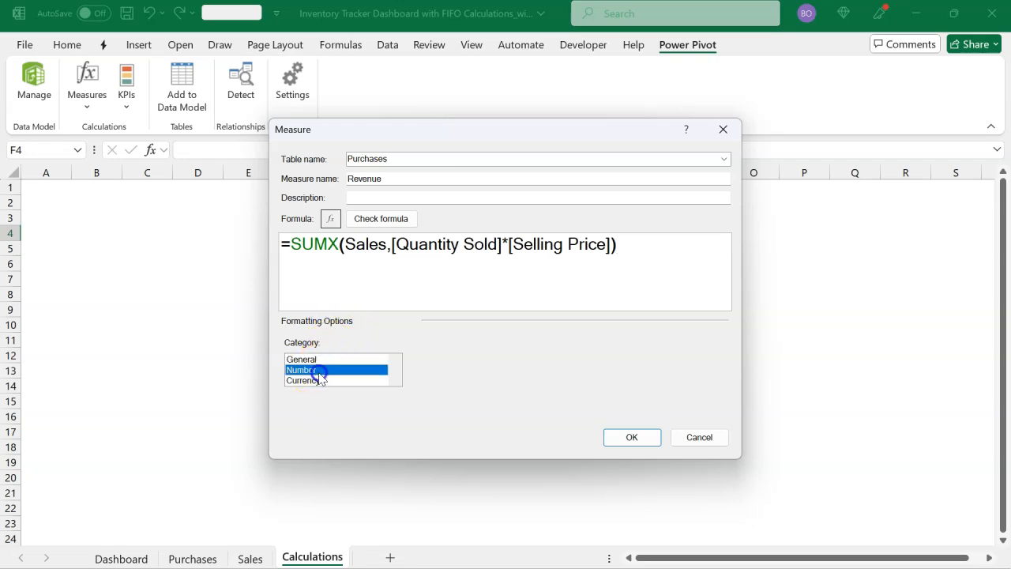
left_click(421, 401)
left_click(544, 384)
left_click(544, 384)
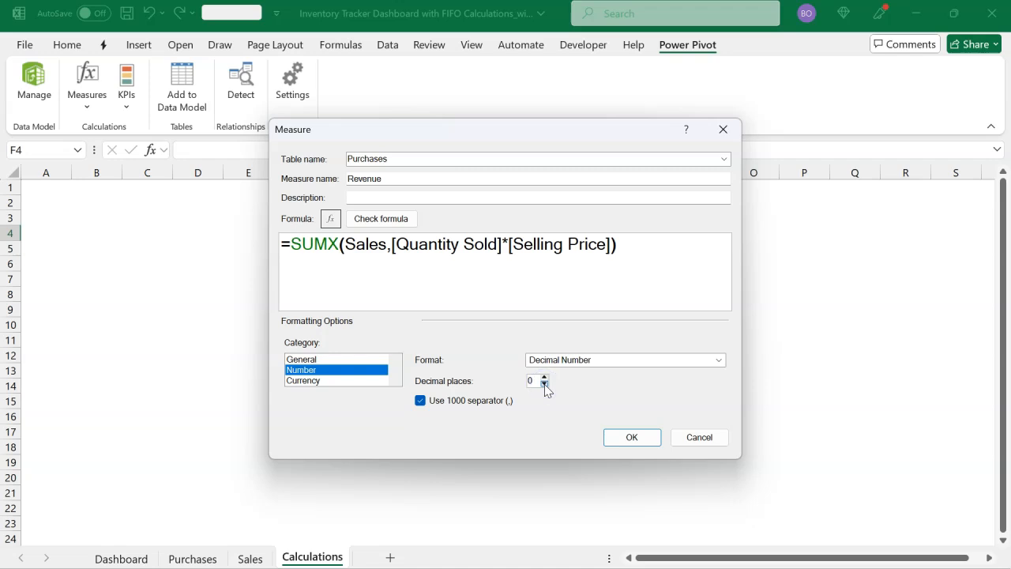
left_click(403, 225)
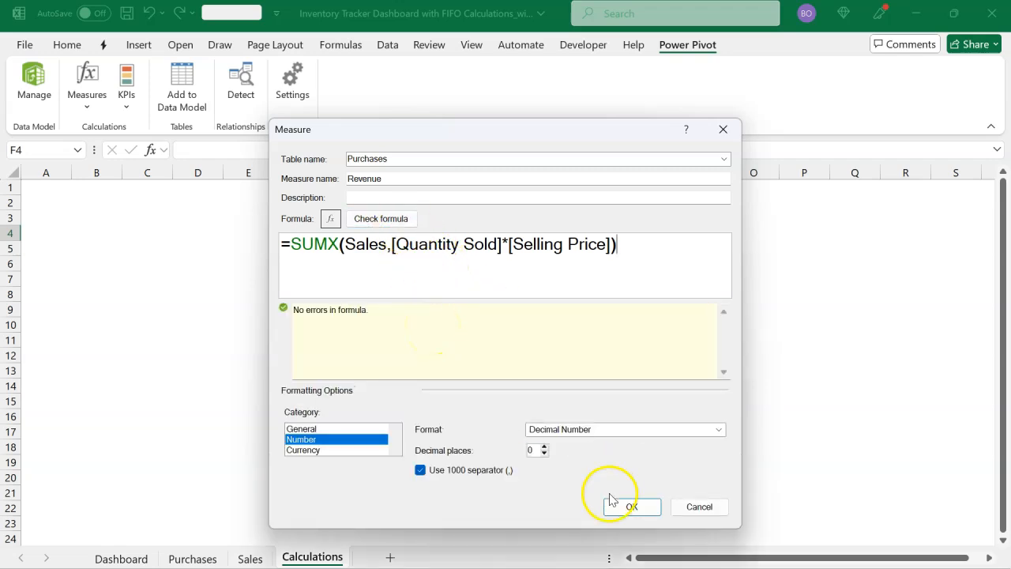
left_click(633, 509)
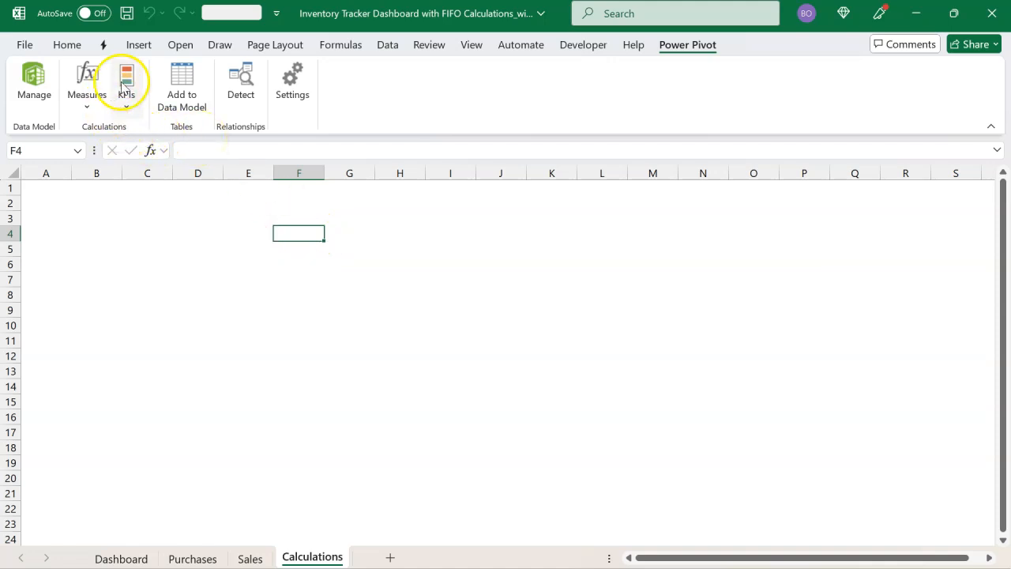
Insert a PivotTable from the data model at cell F4 of the existing Calculations sheet.
left_click(147, 49)
left_click(42, 99)
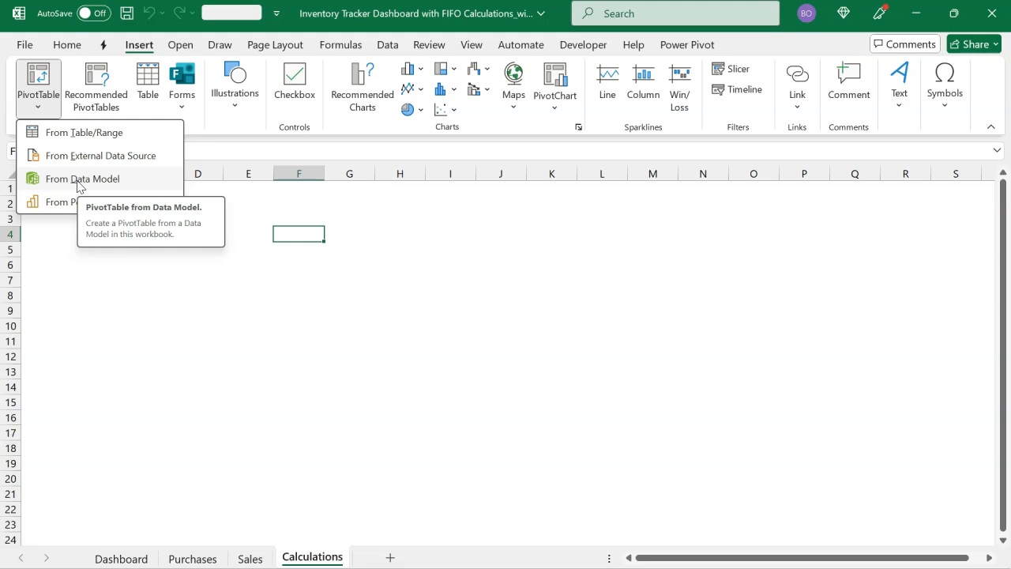
left_click(80, 181)
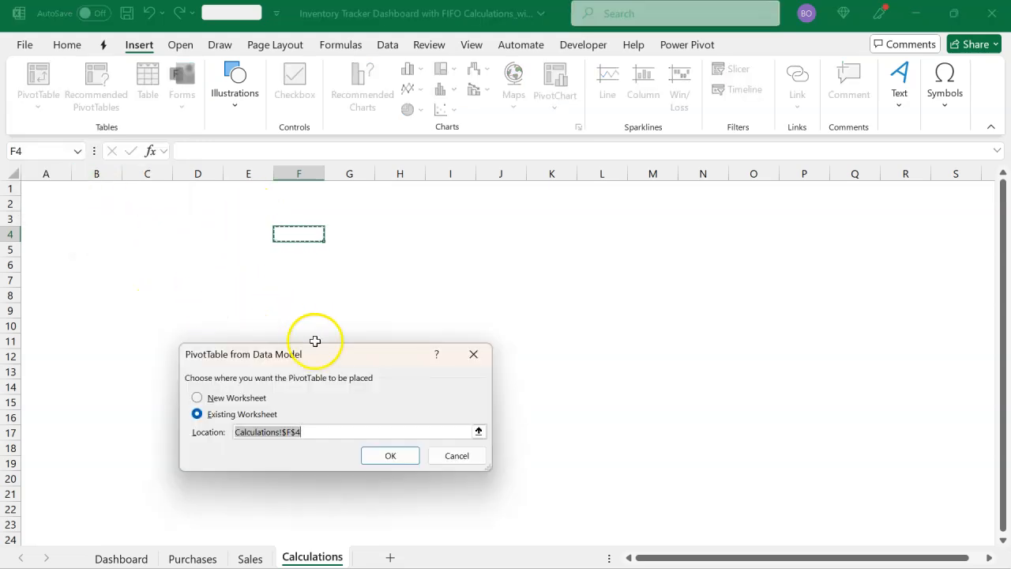
left_click(379, 451)
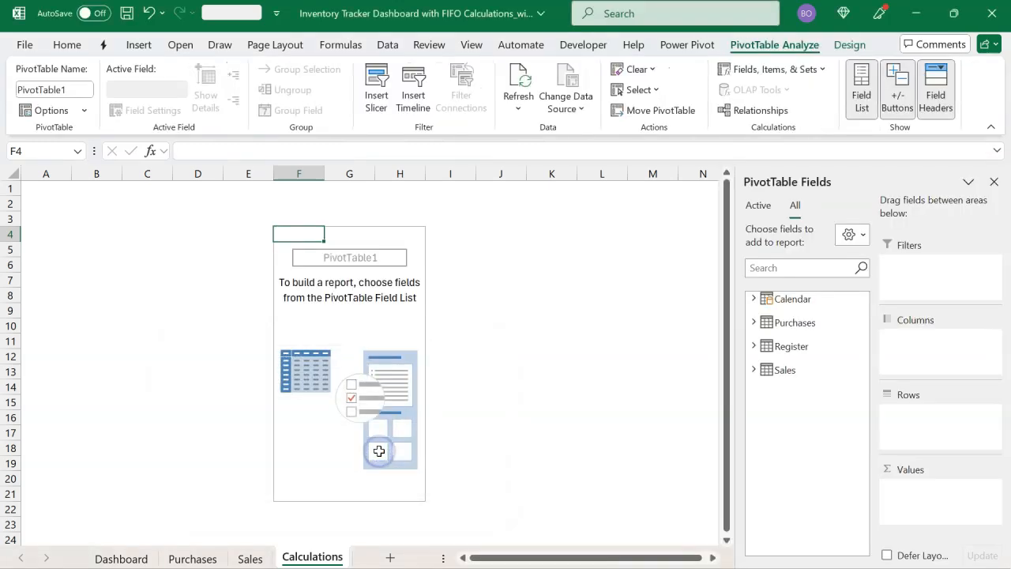
Add the Revenue measure from the Purchases table to the PivotTable's values.
left_click(753, 323)
scroll(783, 395, "down", 1)
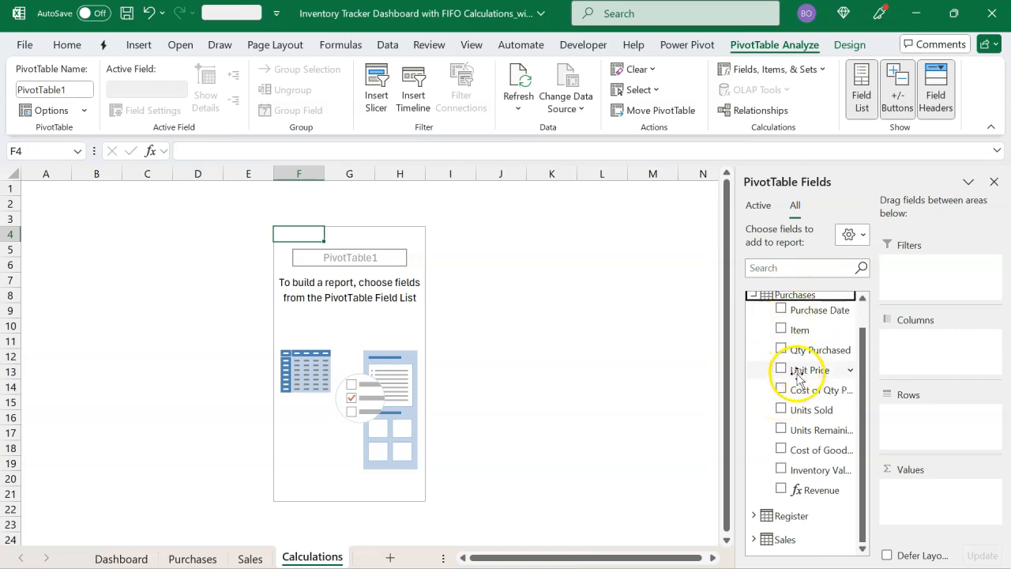
left_click(781, 490)
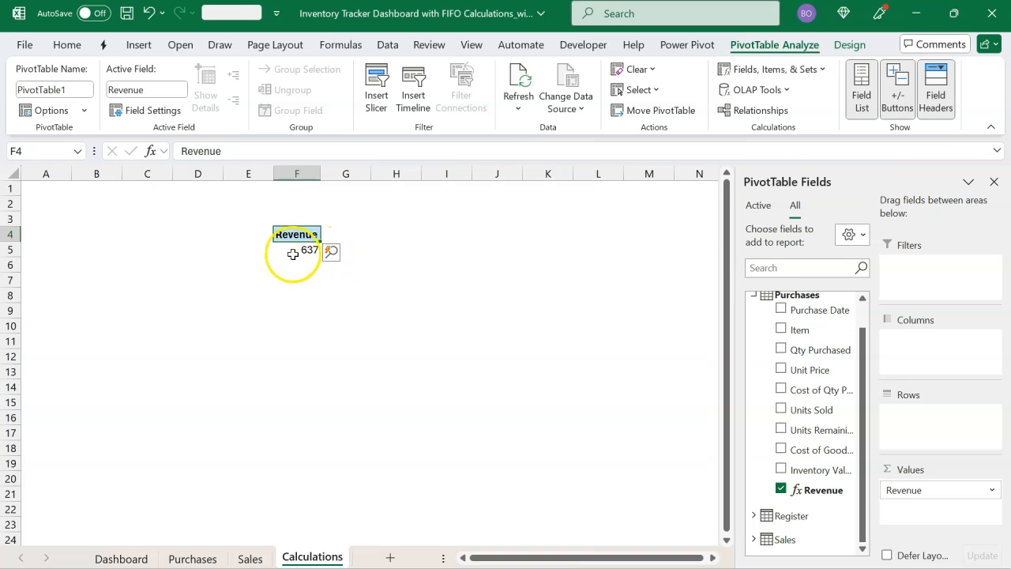
mouse_move(294, 251)
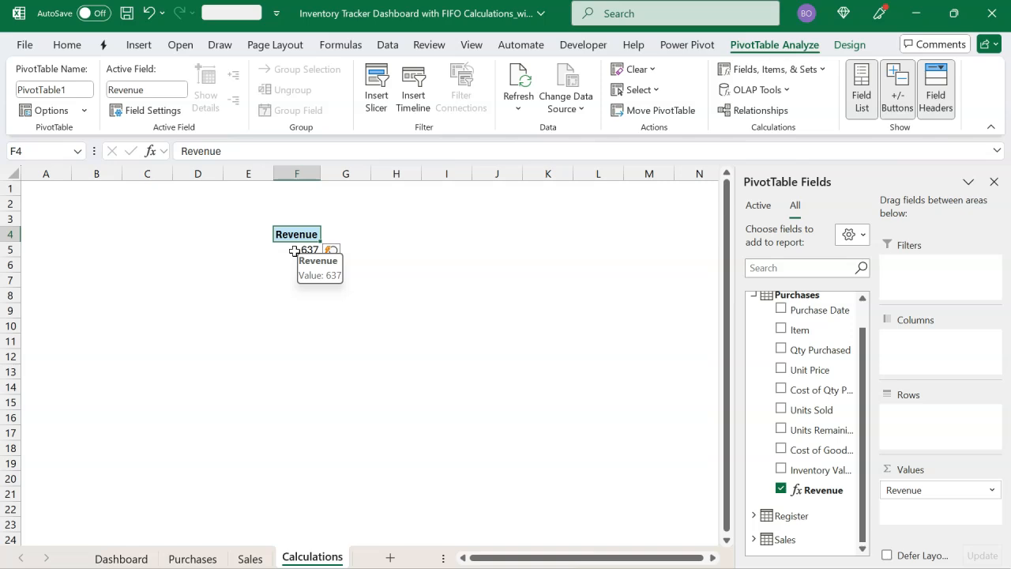
left_click(374, 245)
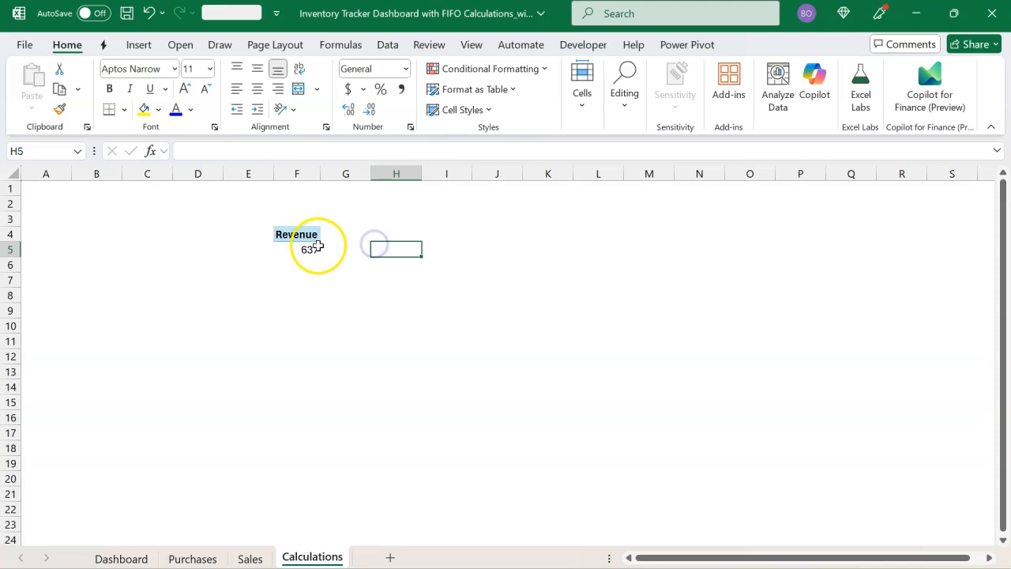
With the PivotTable's Revenue value selected, start a new measure in the Purchases table and name it COGS.
left_click(305, 248)
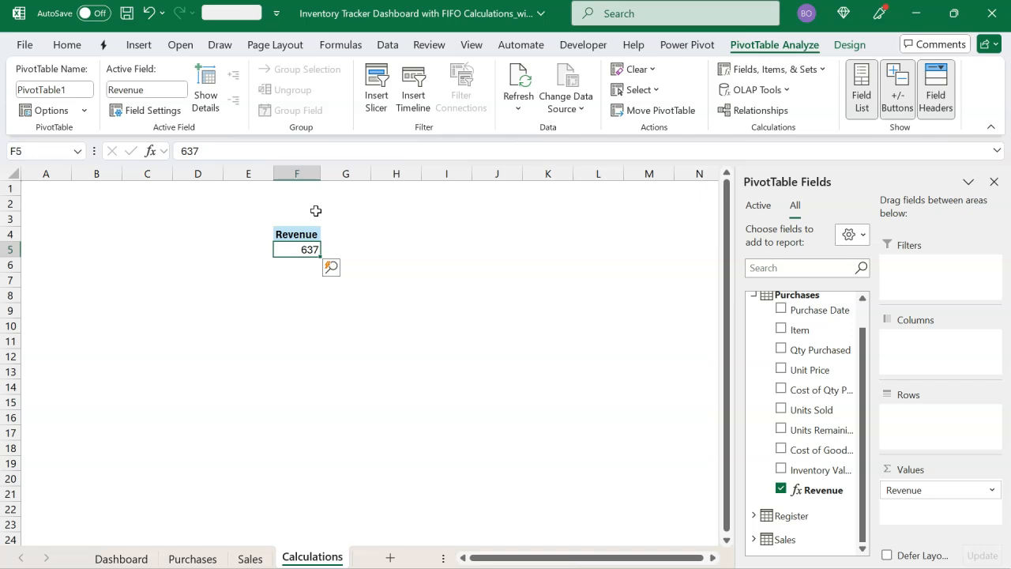
left_click(679, 45)
left_click(87, 106)
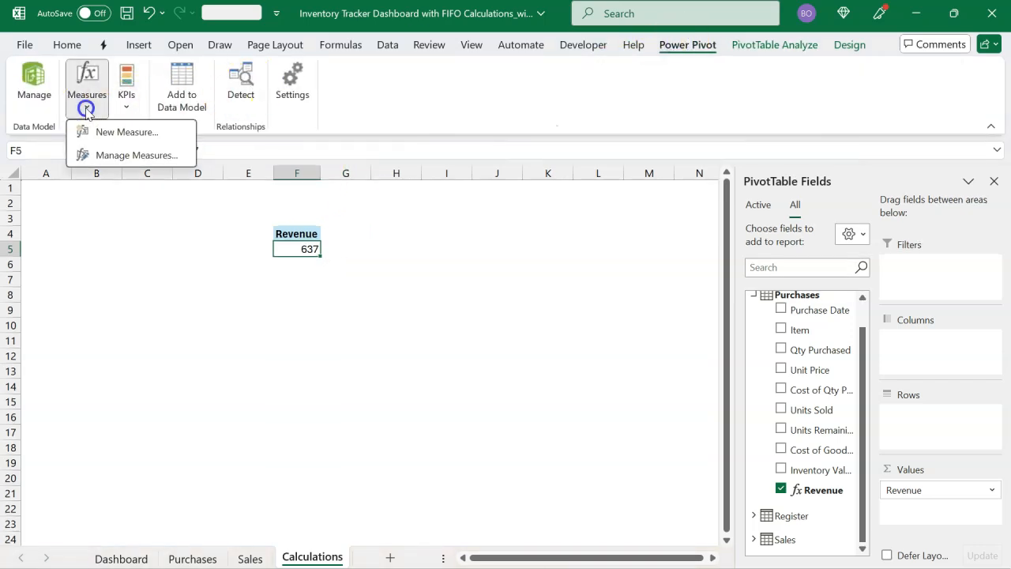
left_click(104, 131)
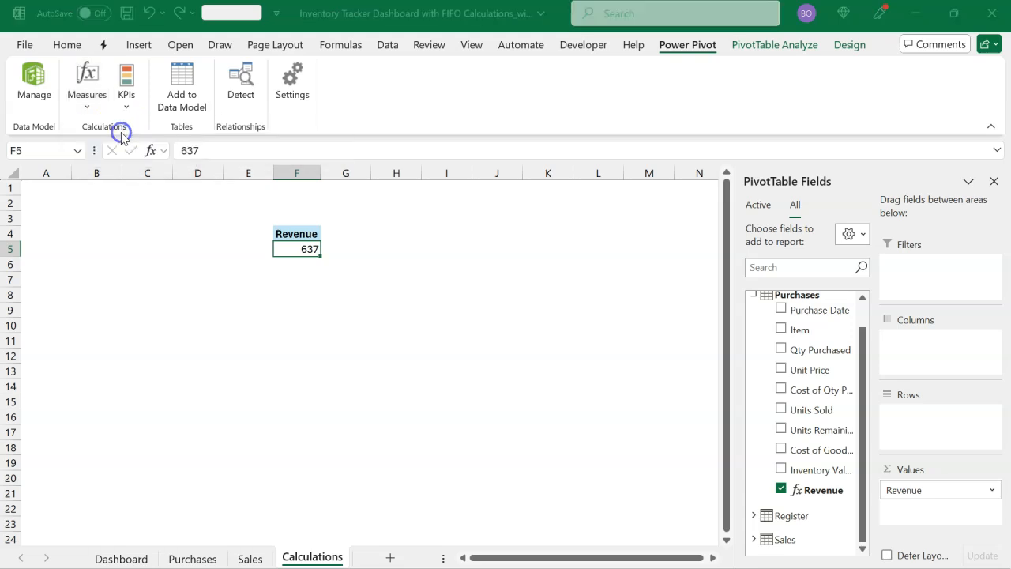
left_click_drag(402, 177, 328, 188)
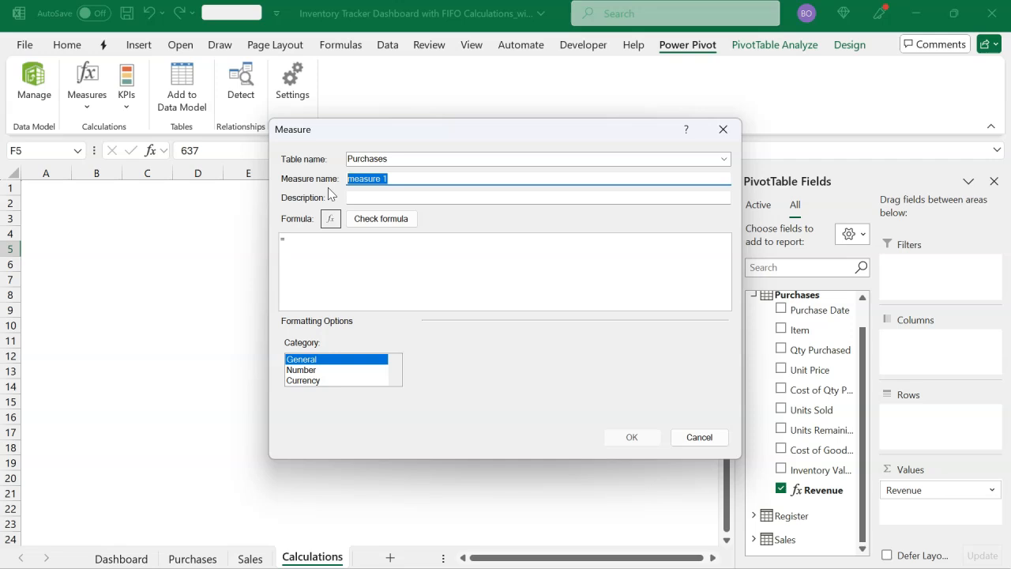
type("co")
key("BackSpace")
key("BackSpace")
type("COGS")
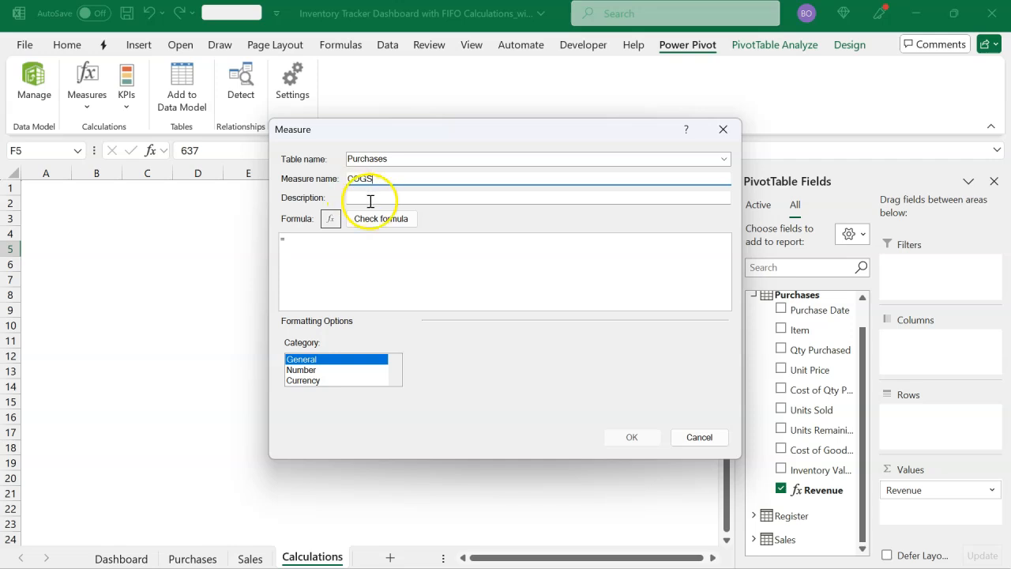
Enter the COGS measure's formula as =SUM(Purchases[Cost of Goods Sold]).
left_click(405, 242)
scroll(405, 242, "up", 3, "ctrl")
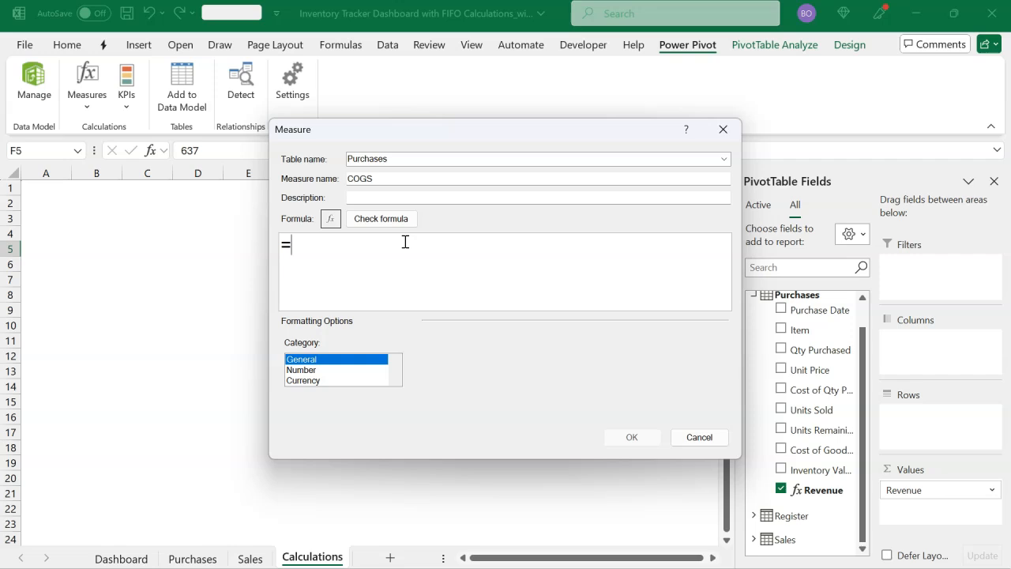
type("SUM(")
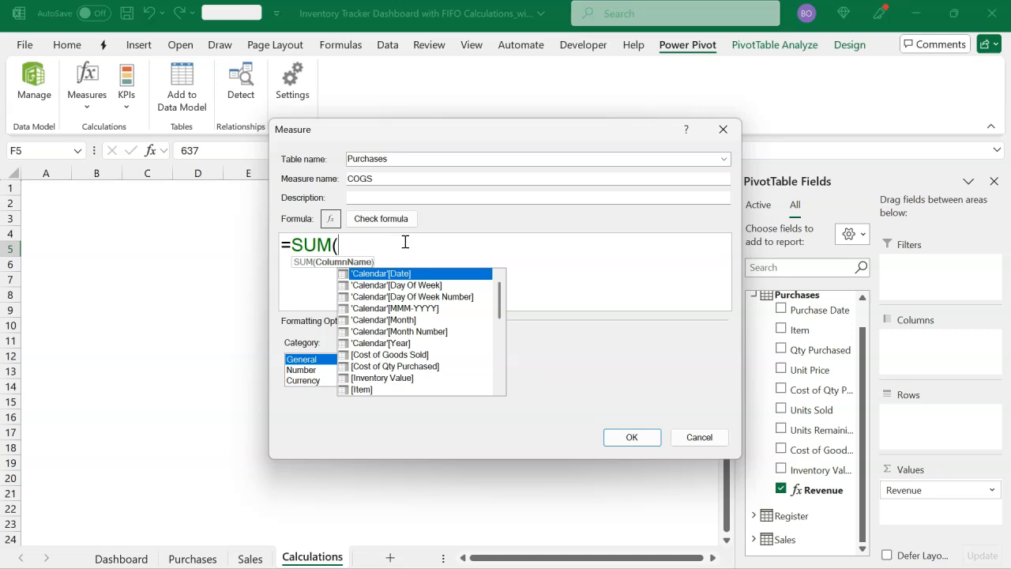
type("PU")
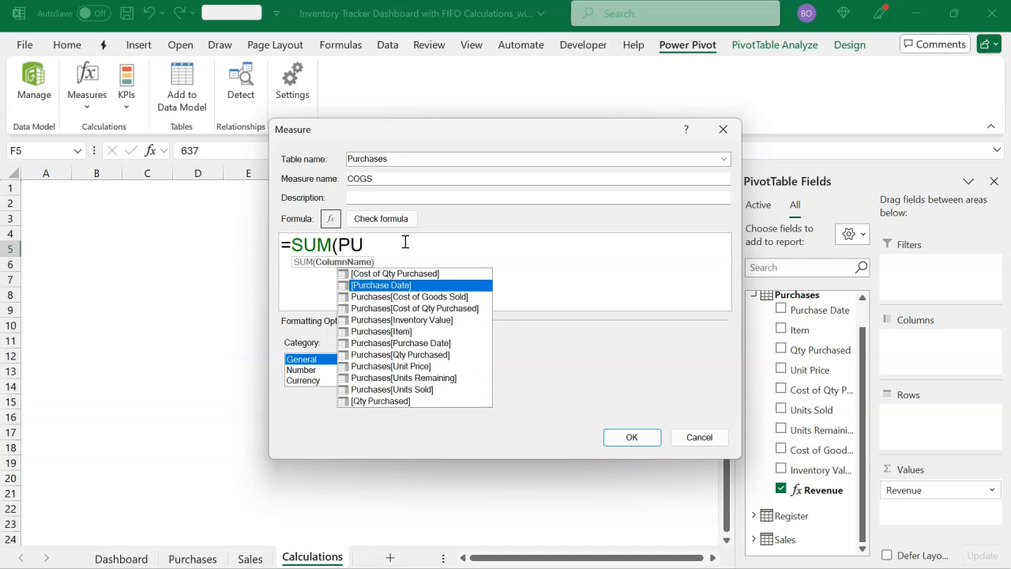
key("Down")
key("Tab")
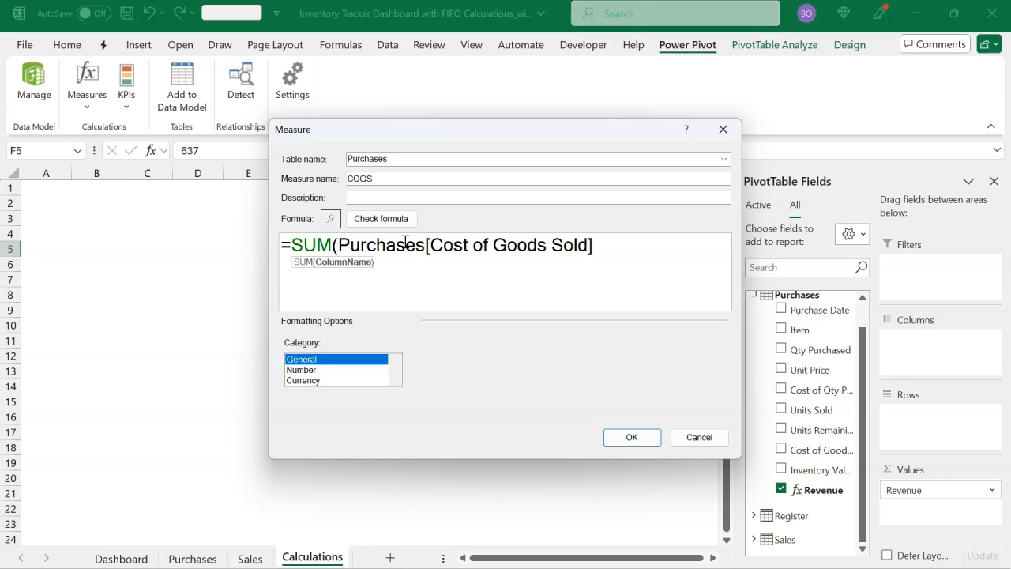
type(")")
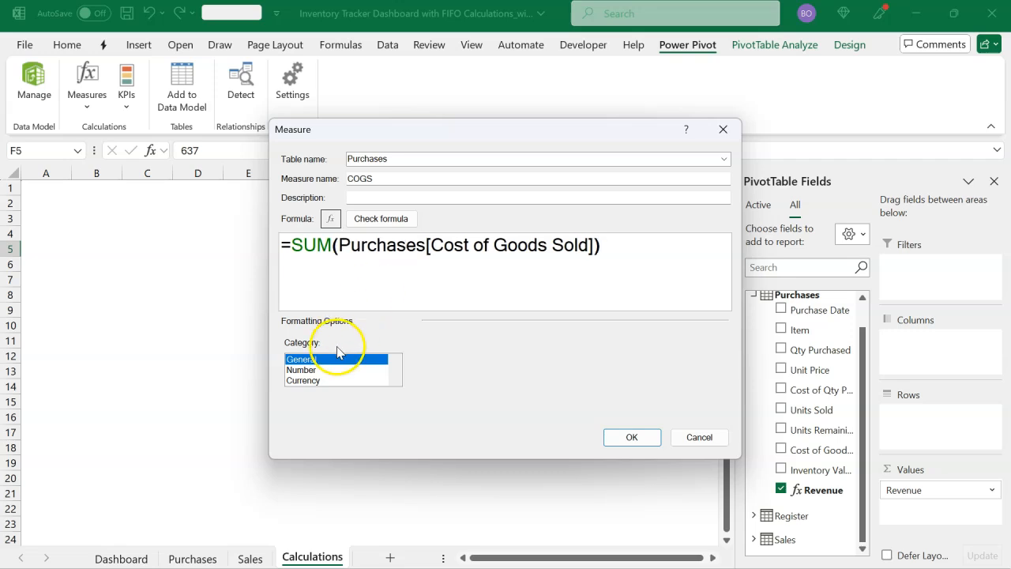
Format the COGS measure as a decimal number with 0 decimal places and a thousands separator, then check its formula and save it.
left_click(305, 370)
left_click(420, 401)
left_click(544, 383)
left_click(545, 383)
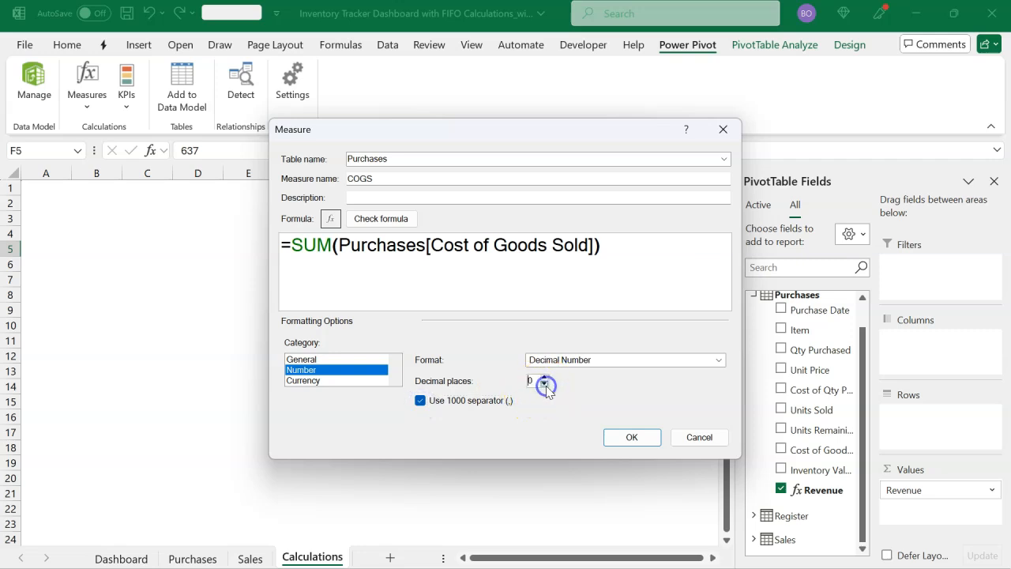
left_click(365, 224)
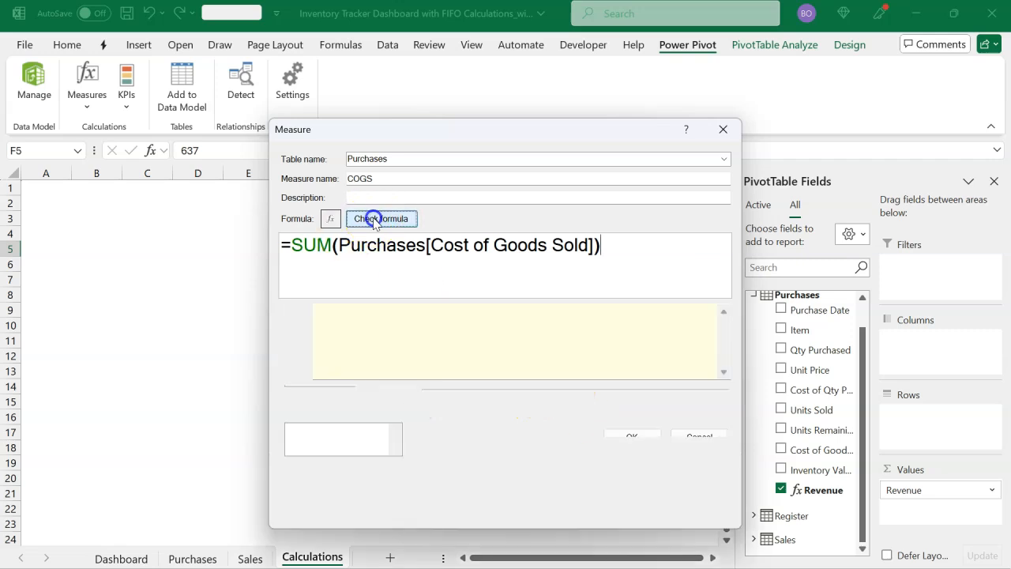
left_click(630, 506)
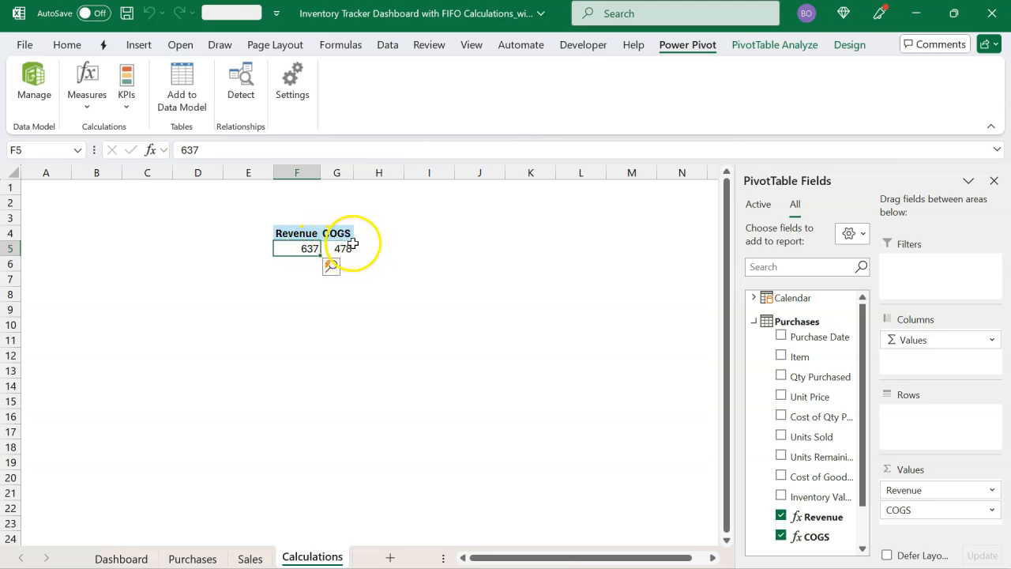
Start another new measure in the Purchases table and name it Profit.
left_click(94, 108)
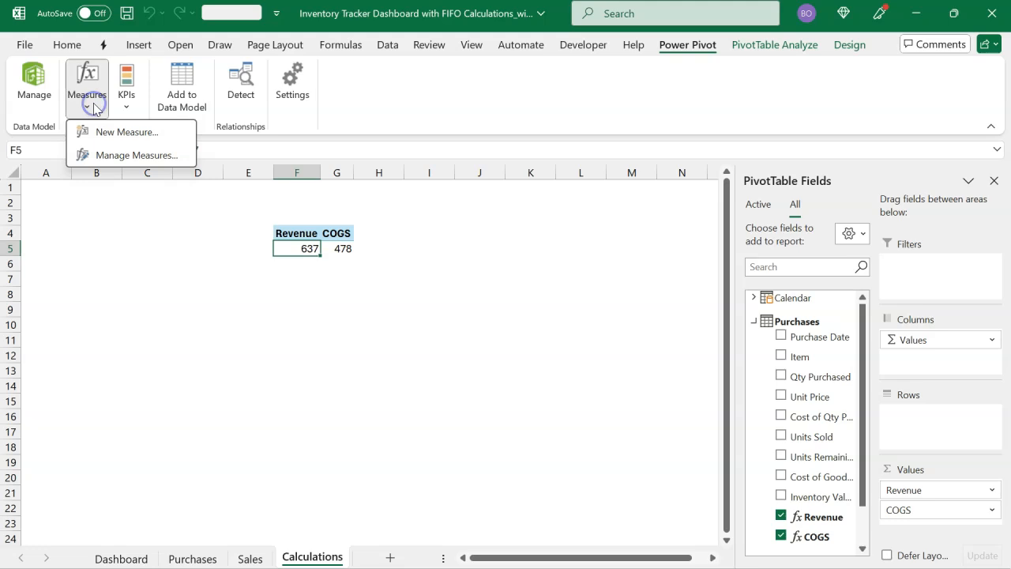
left_click(111, 131)
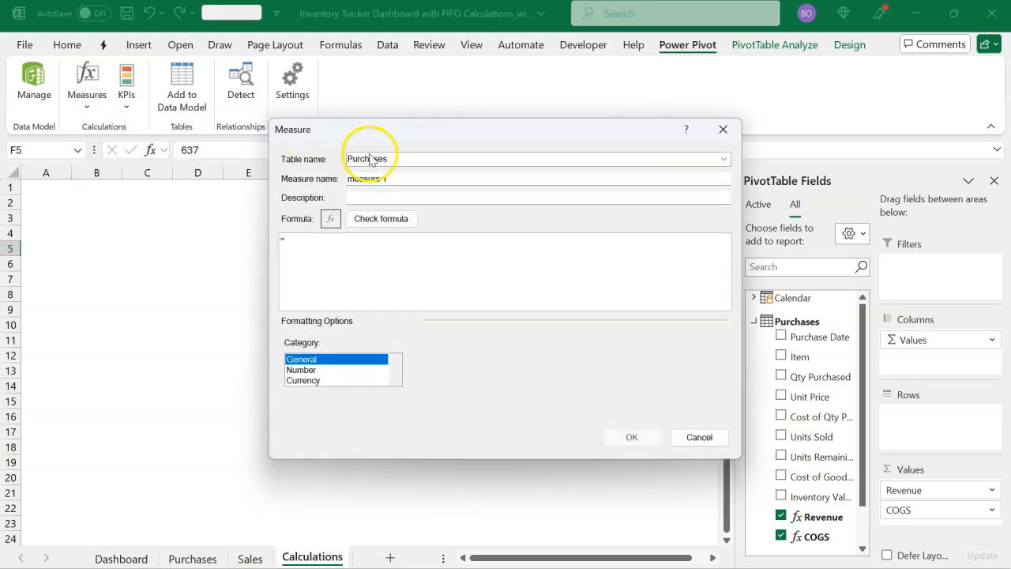
left_click_drag(414, 179, 308, 181)
type("p")
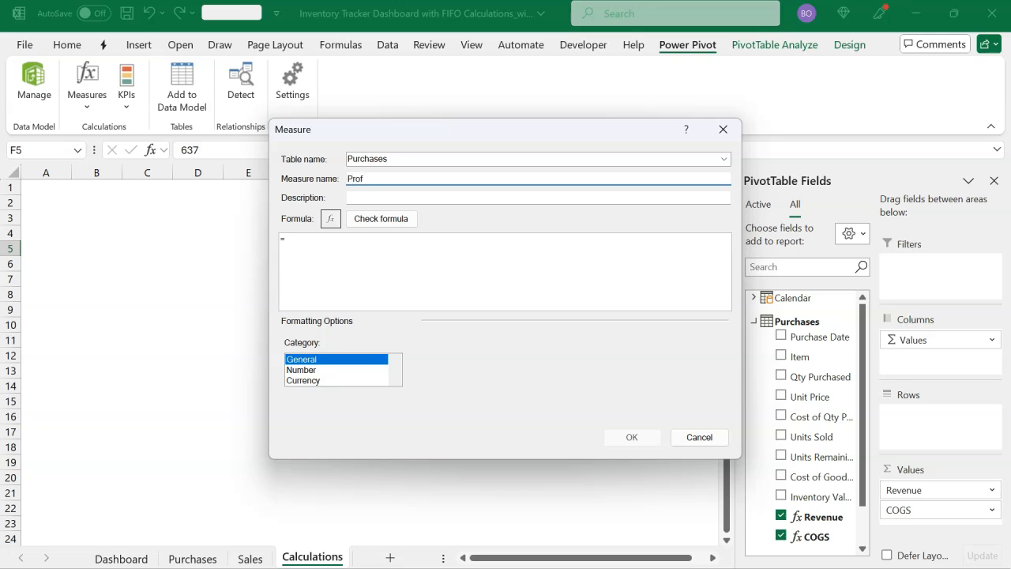
Enter the Profit measure's formula as =[Revenue] - [COGS] and check it for errors.
left_click(348, 246)
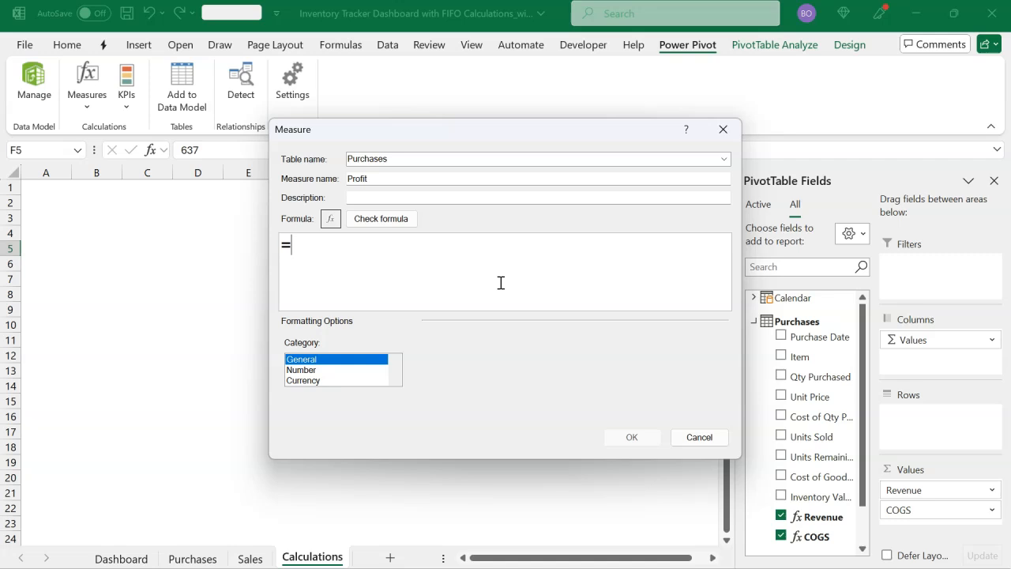
type("[")
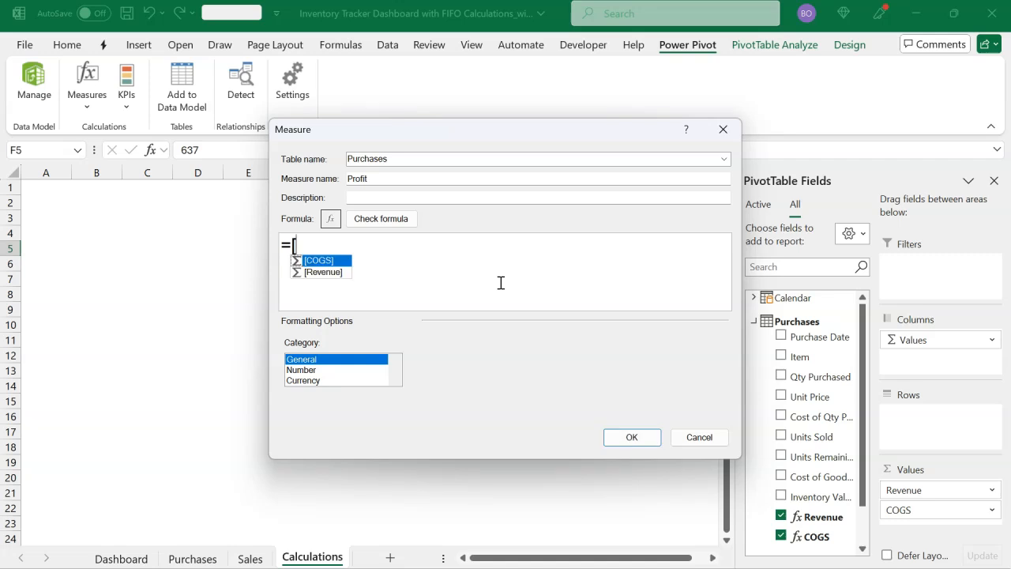
key("Down")
key("Tab")
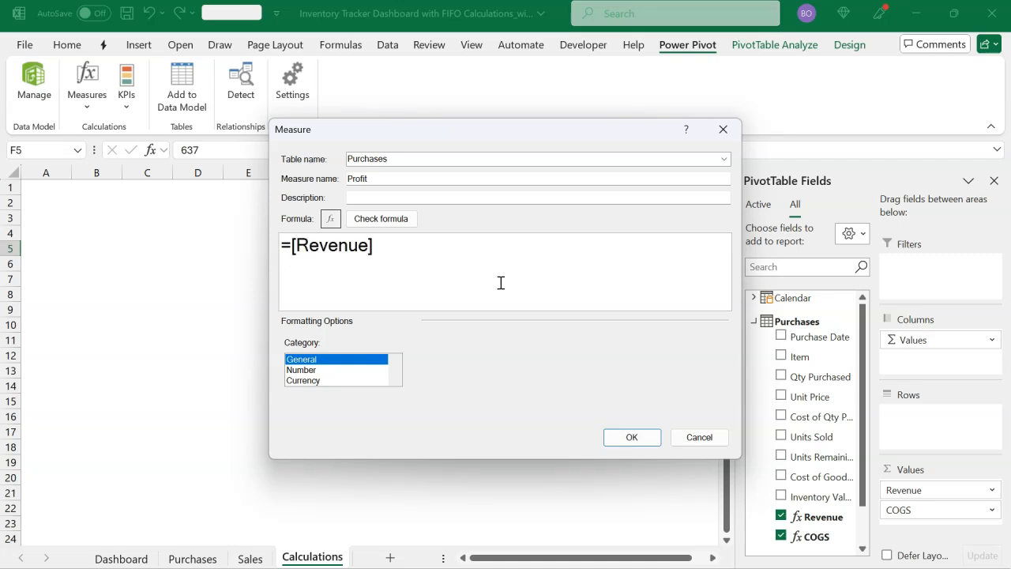
type("- [")
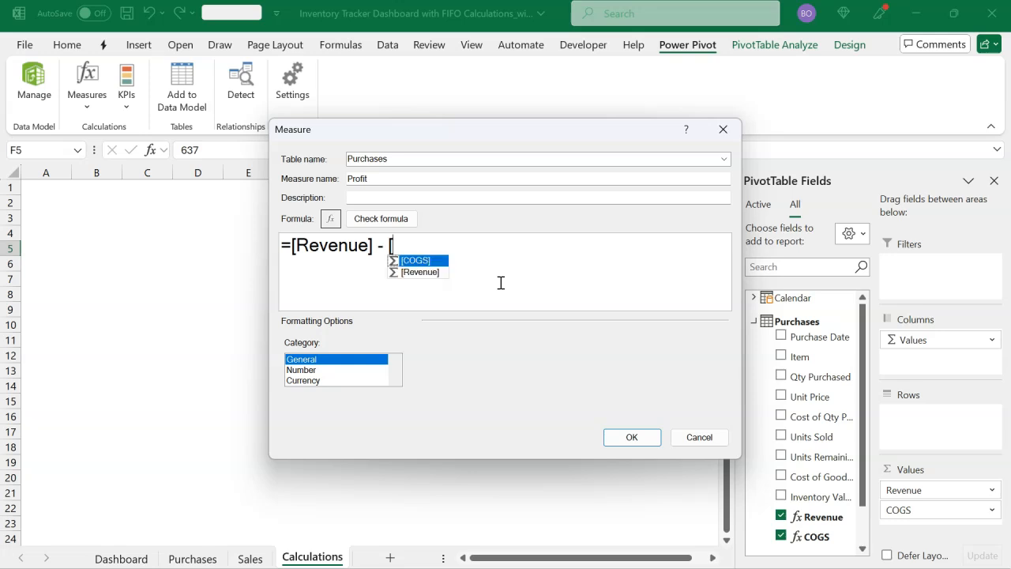
key("Tab")
left_click(399, 219)
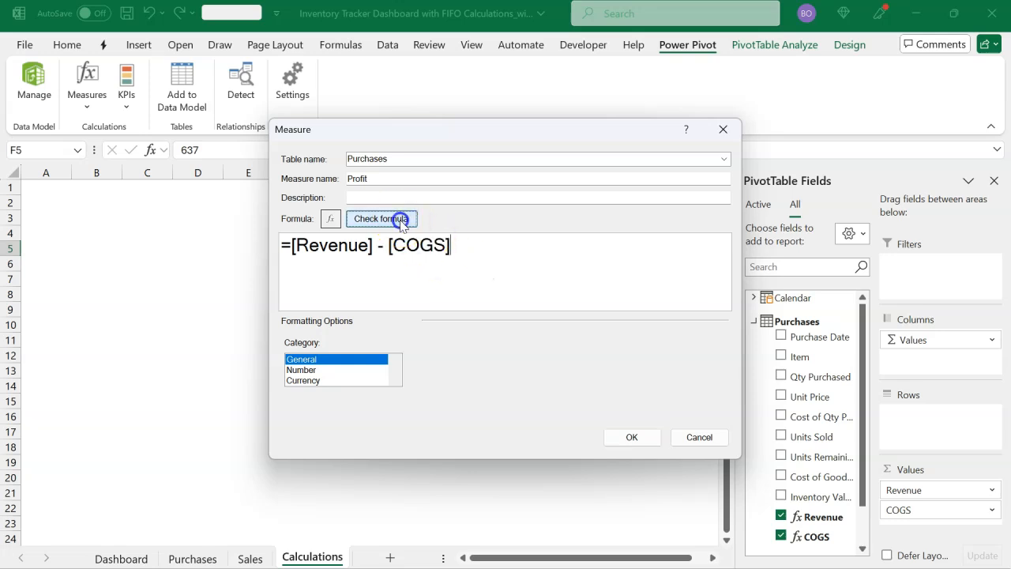
Format the Profit measure as a decimal number with 0 decimal places and a thousands separator, save it, and select the PivotTable's Revenue value.
left_click(319, 440)
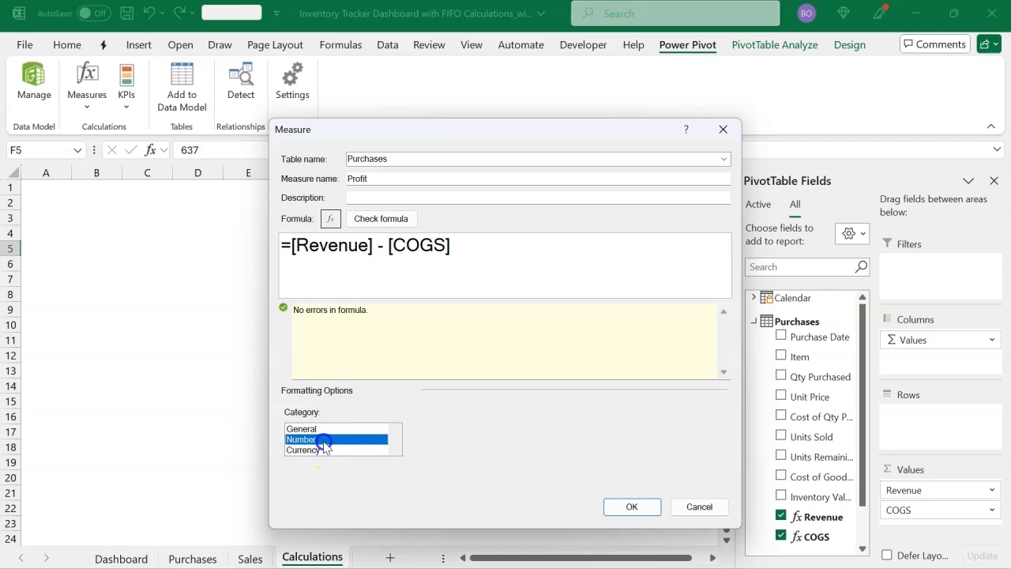
left_click(420, 470)
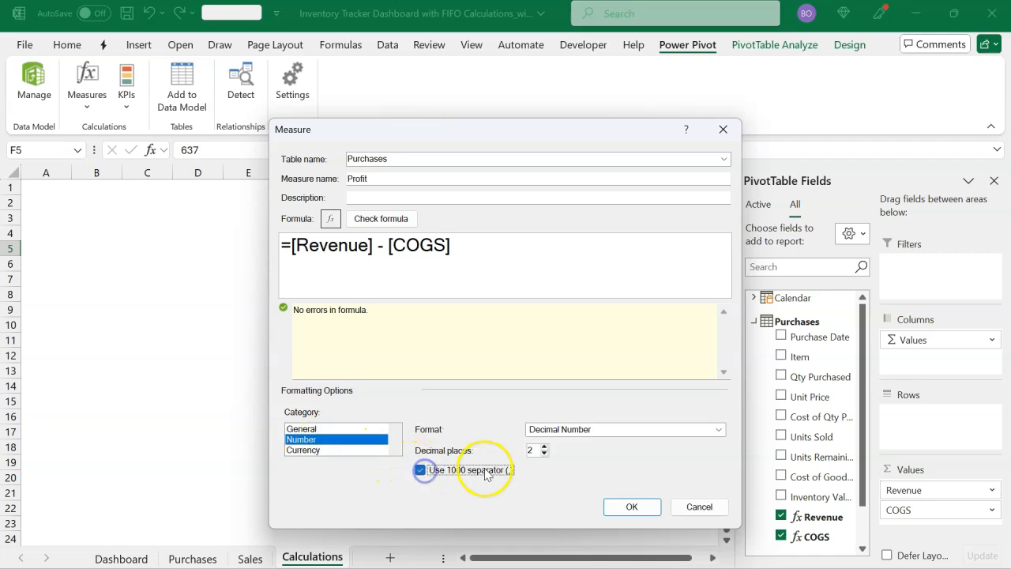
left_click(544, 453)
left_click(544, 453)
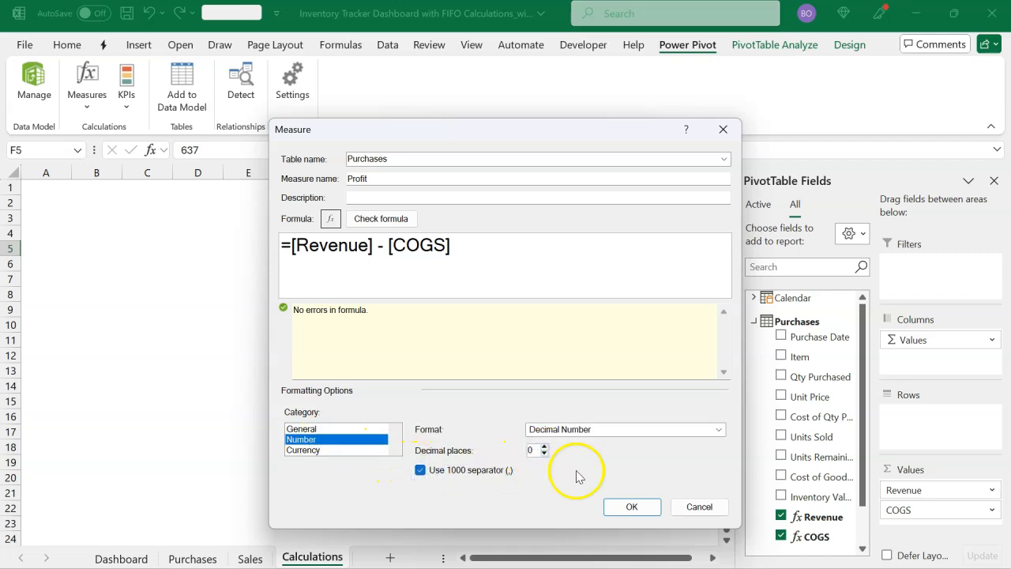
left_click(625, 506)
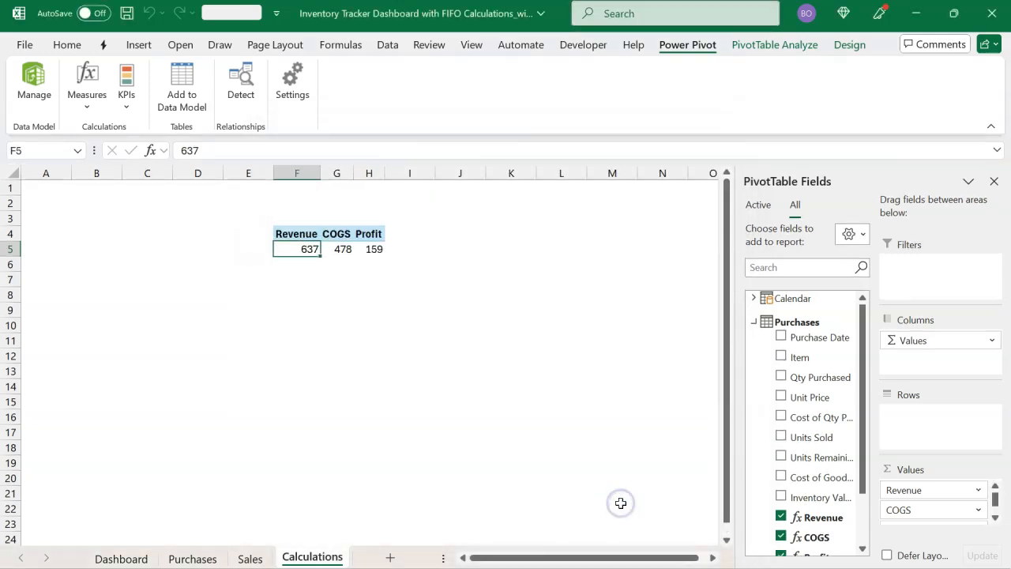
left_click(292, 247)
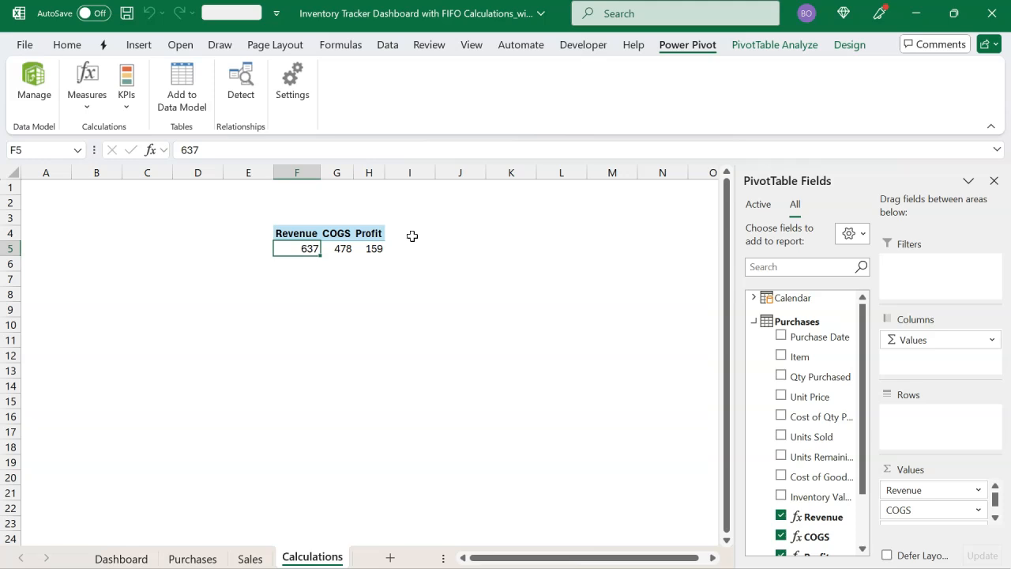
Start a new Power Pivot measure in the Purchases table and name it Qty Remaining.
left_click(87, 103)
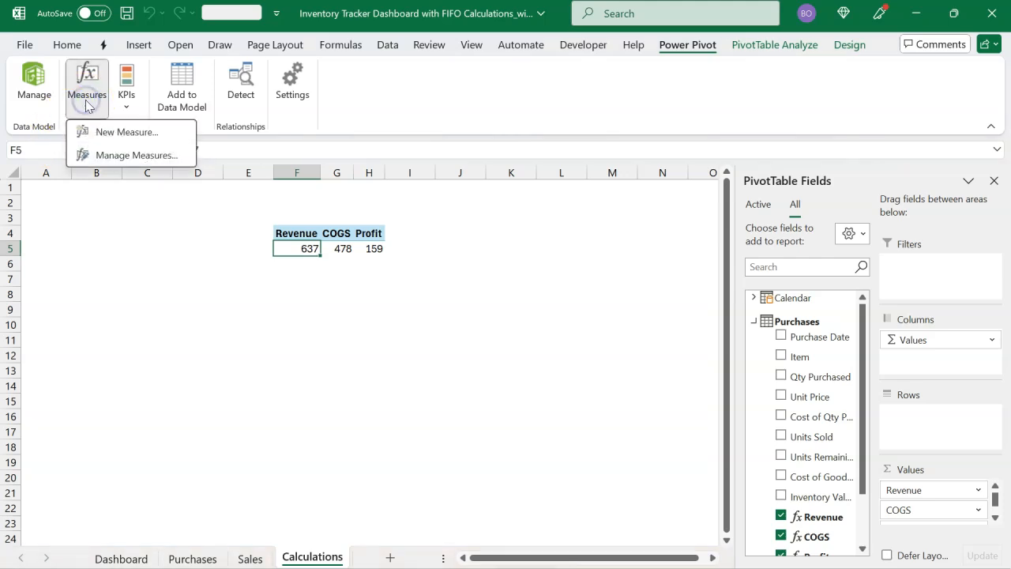
left_click(101, 132)
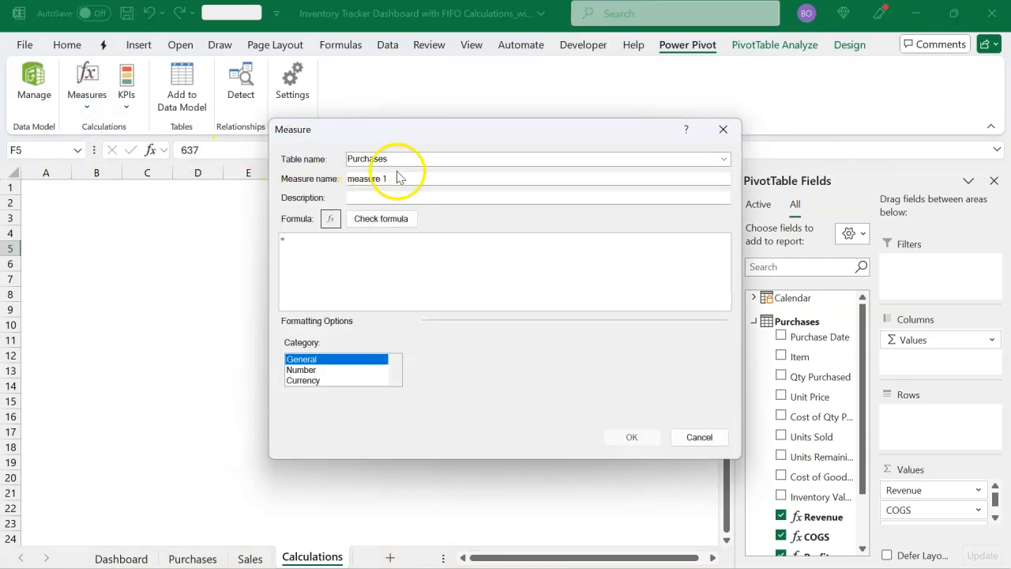
left_click_drag(408, 177, 318, 180)
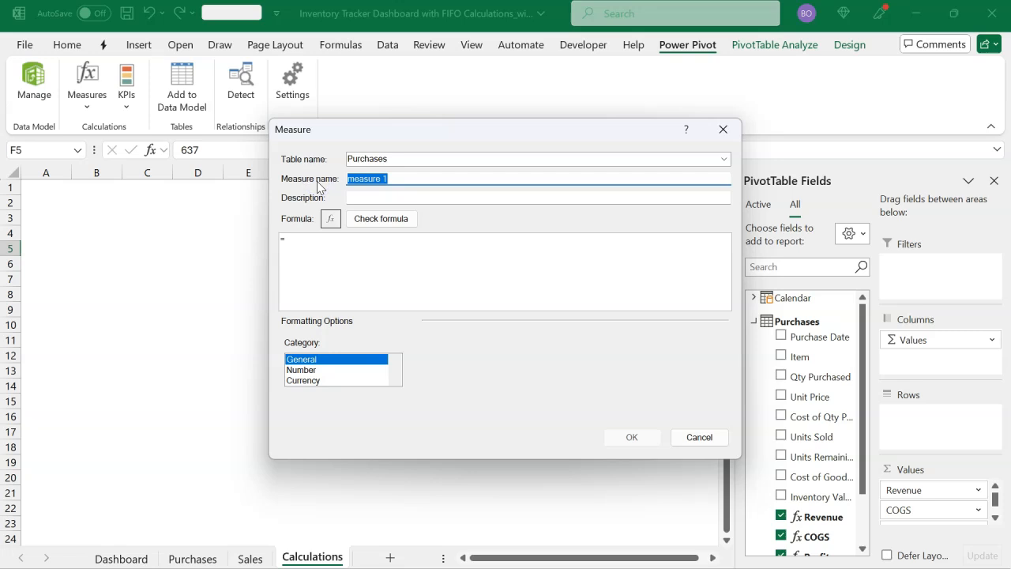
type("Qty Remaining")
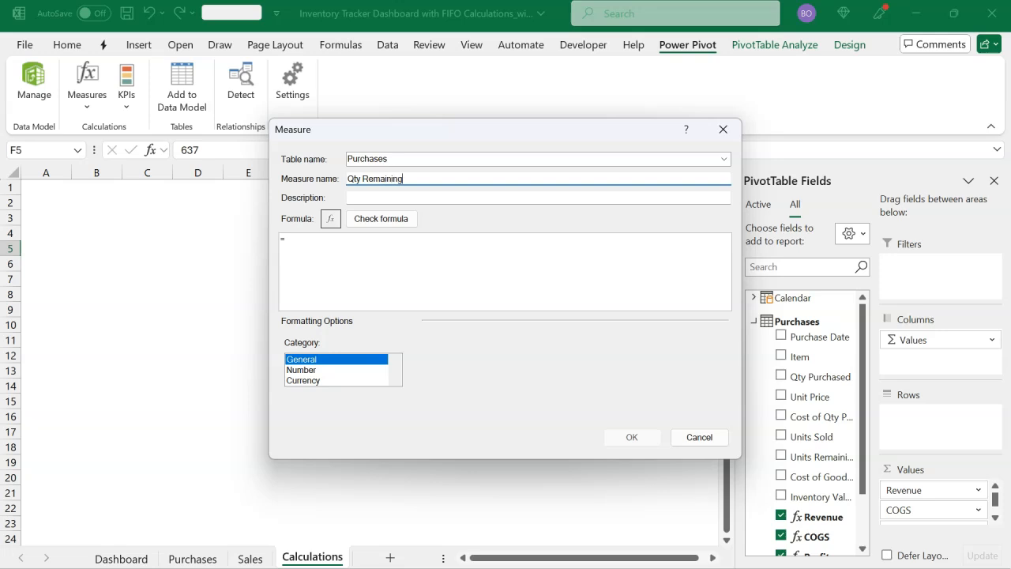
Enter the formula =SUM(Purchases[Units Remaining]) for the Qty Remaining measure and check it for errors.
left_click(364, 251)
type("SUM(")
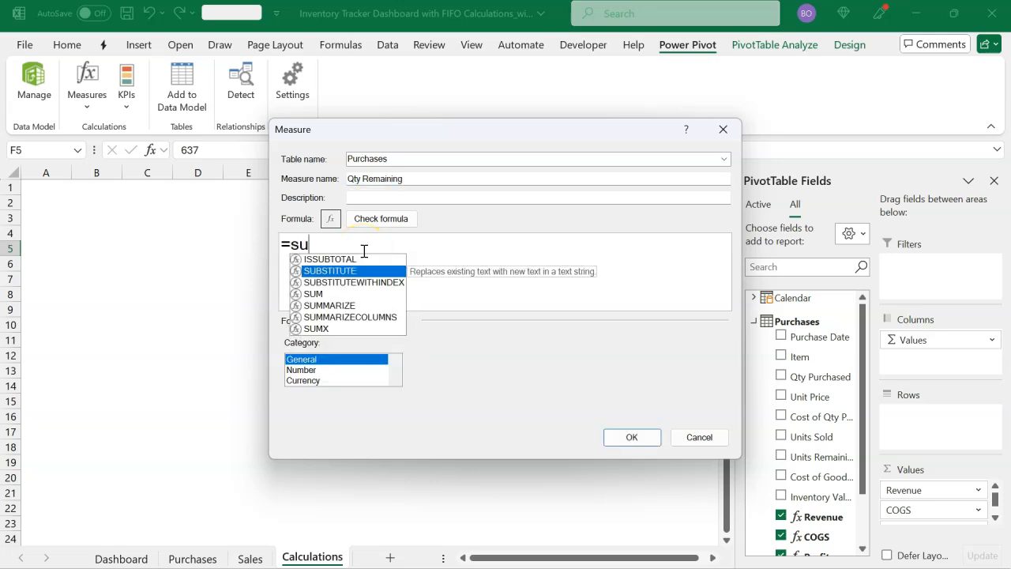
type("pur")
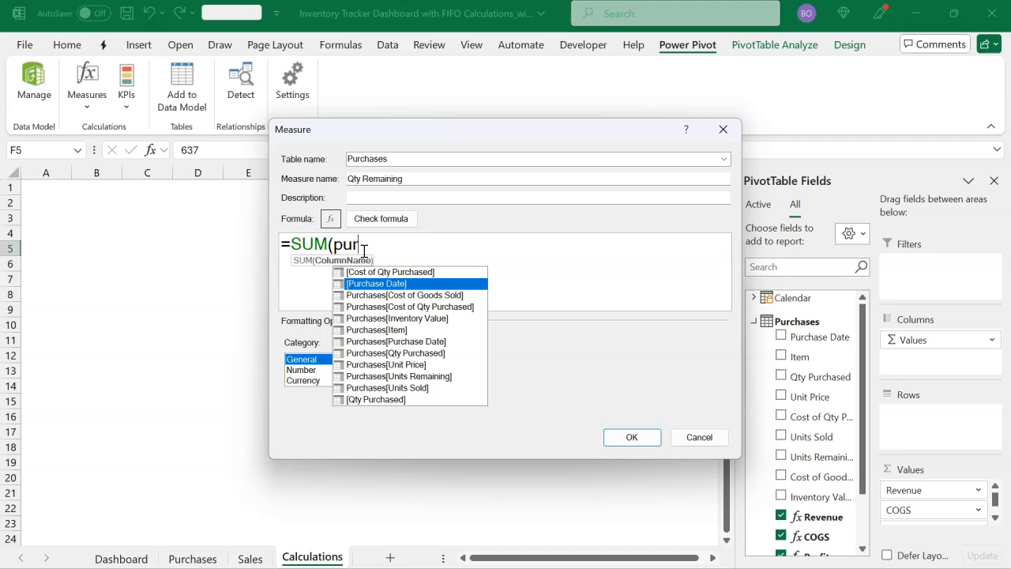
key("Down")
key("Down")
key("Down")
key("Down")
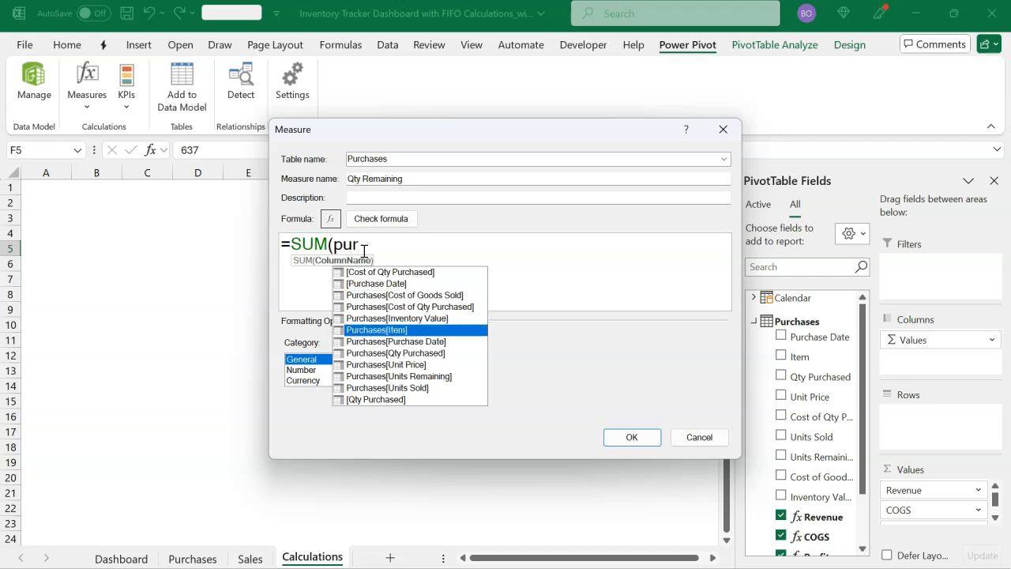
key("Down")
key("Down")
key("Down")
key("Down")
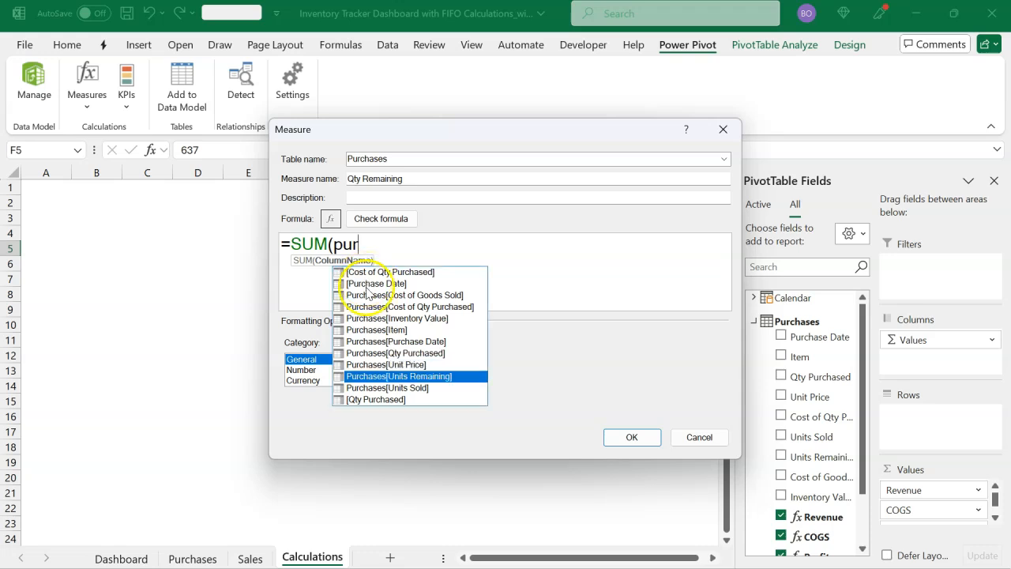
double_click(422, 378)
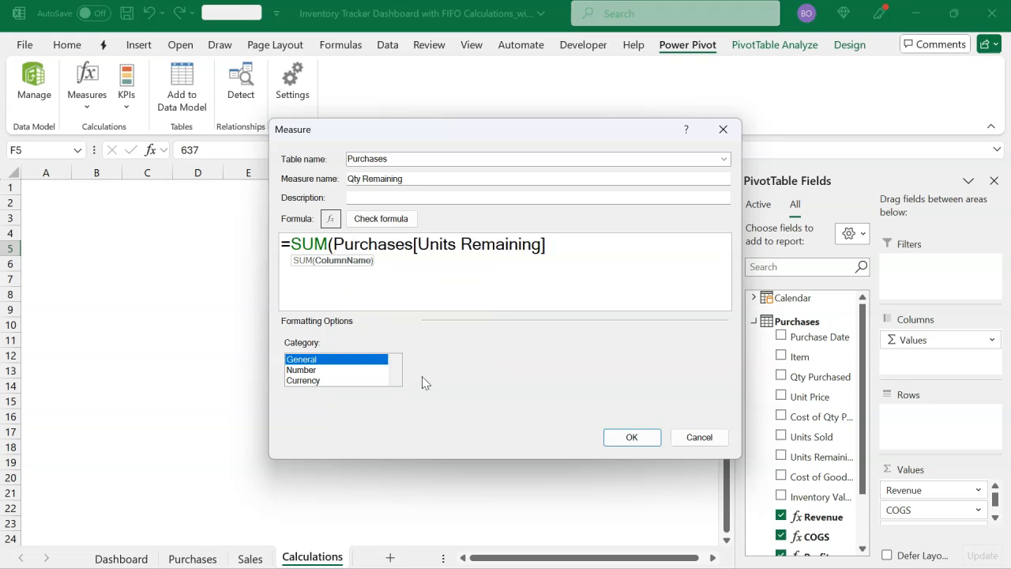
type(")")
left_click(381, 219)
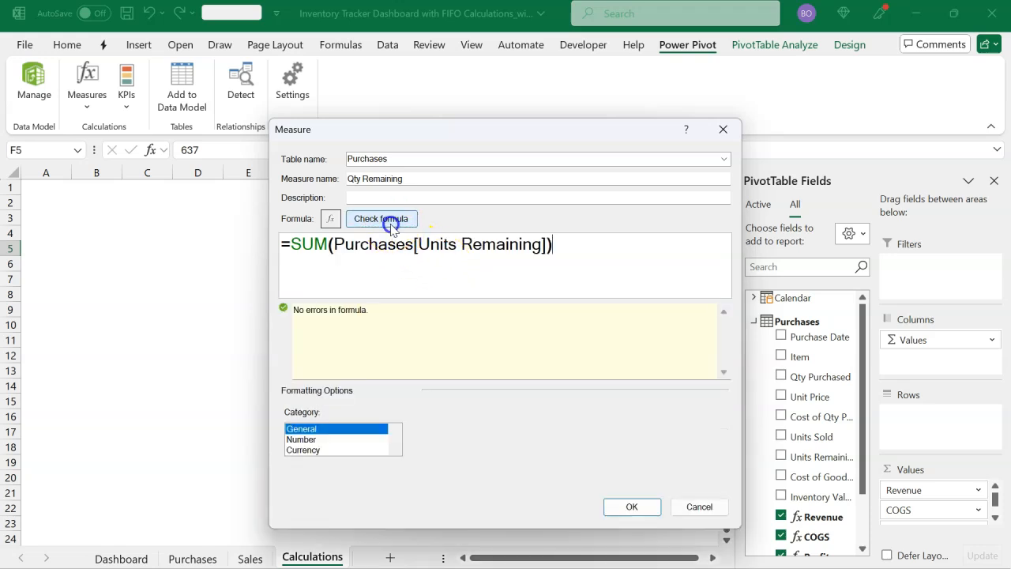
Format the Qty Remaining measure as a number with a thousands separator and no decimal places, and save it.
left_click(307, 439)
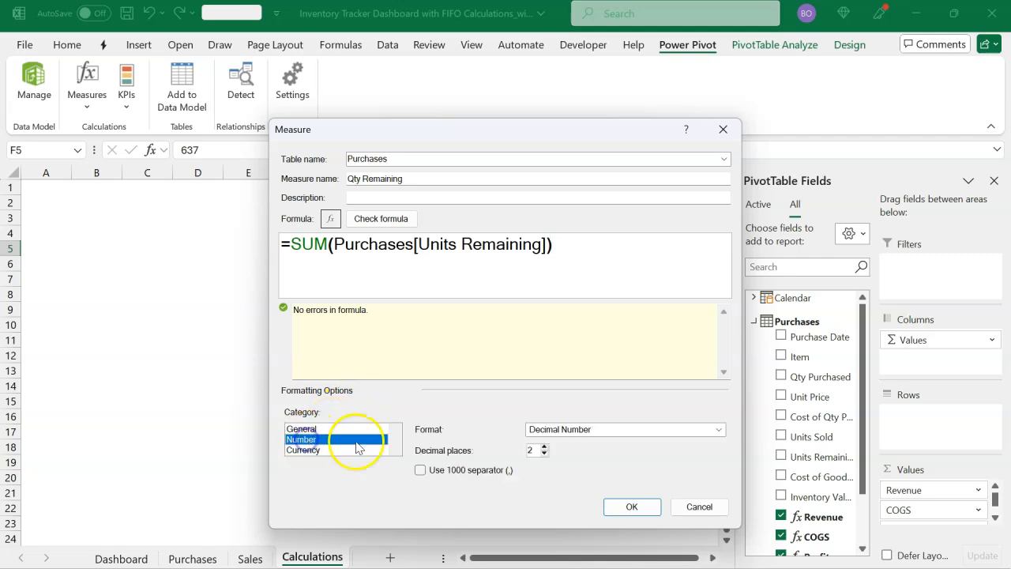
left_click(419, 470)
left_click(544, 453)
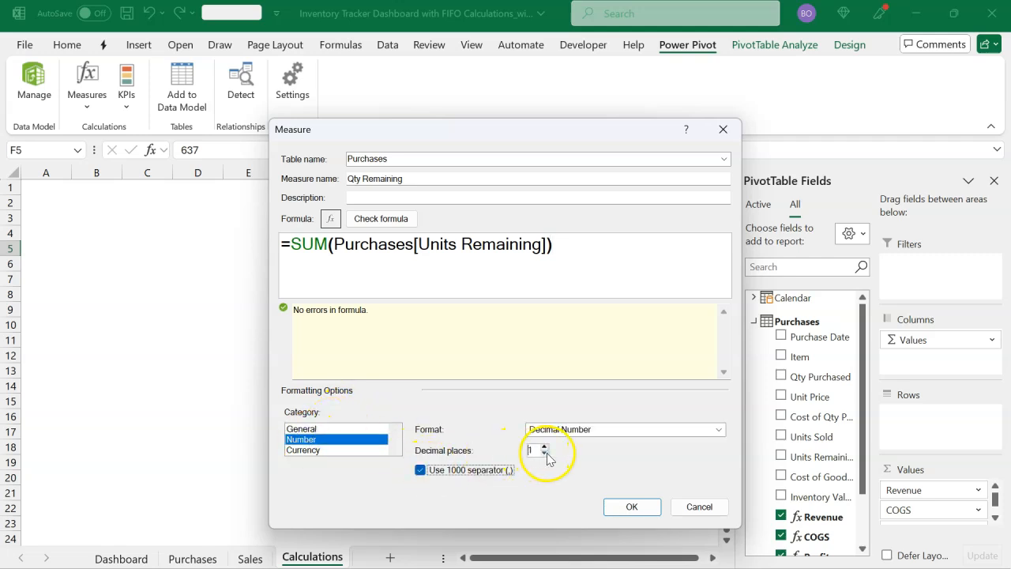
left_click(628, 507)
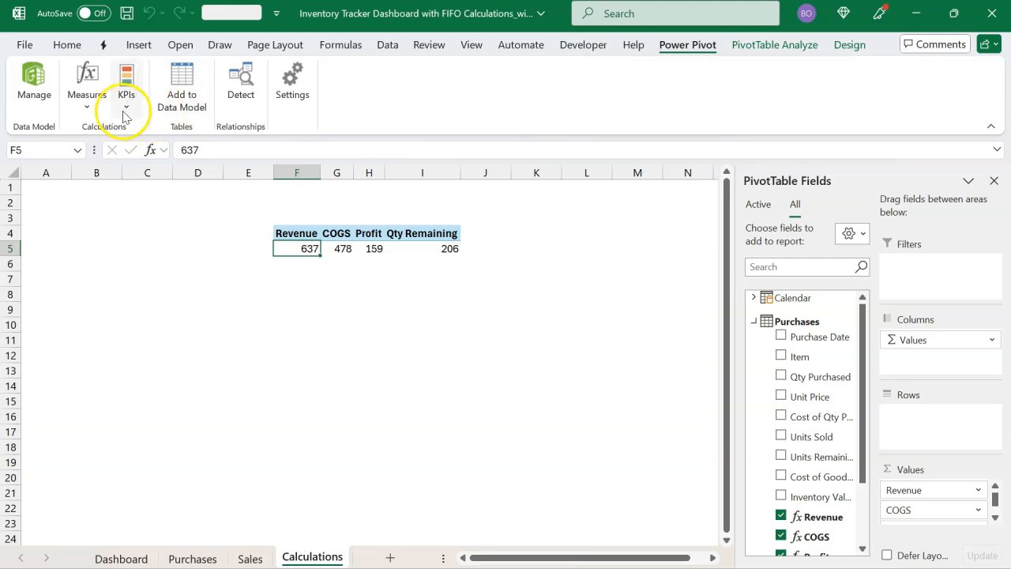
Start another measure in the Purchases table and name it Qty Sold.
left_click(99, 102)
left_click(125, 132)
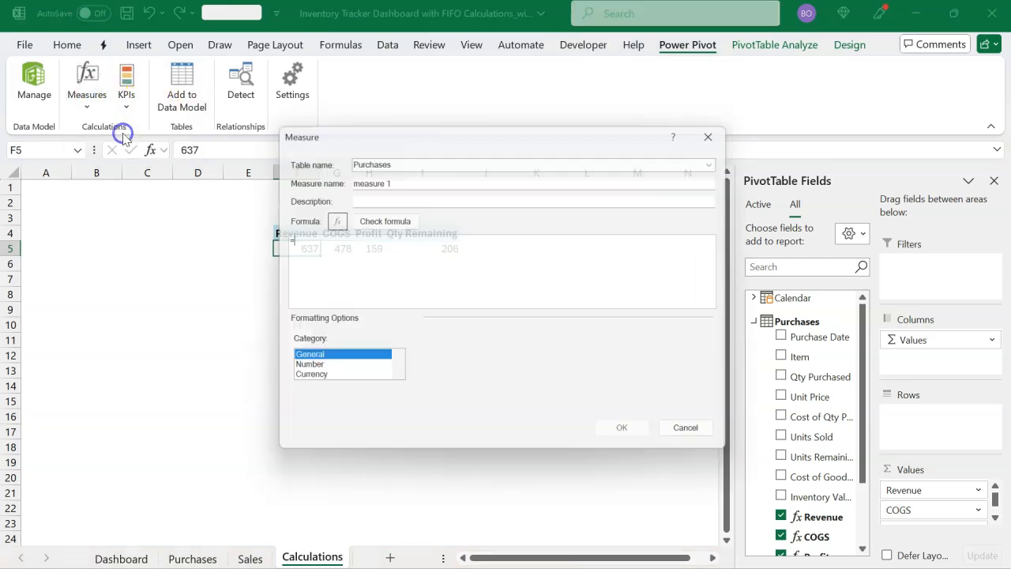
left_click_drag(459, 180, 291, 192)
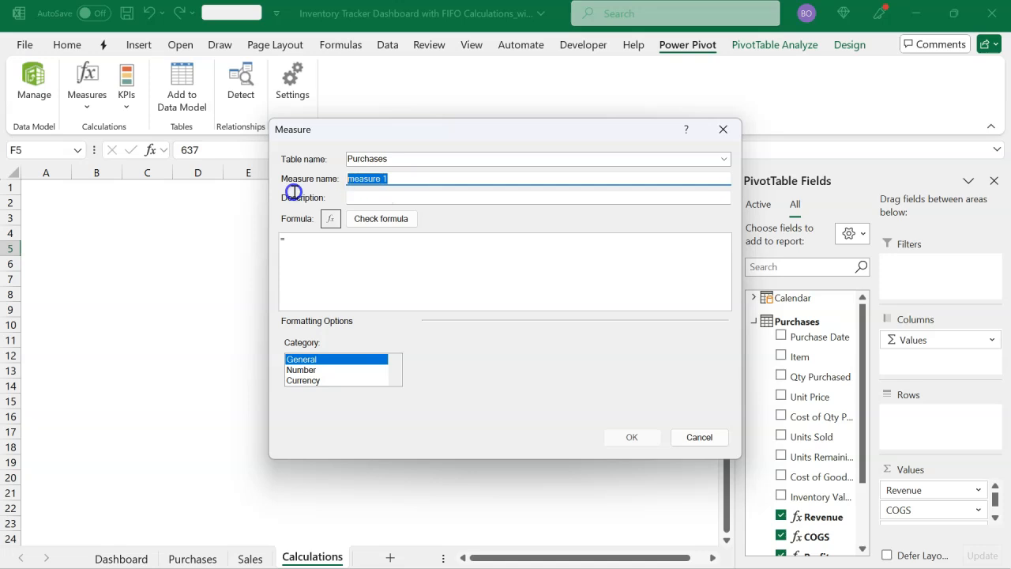
type("Qty Sold")
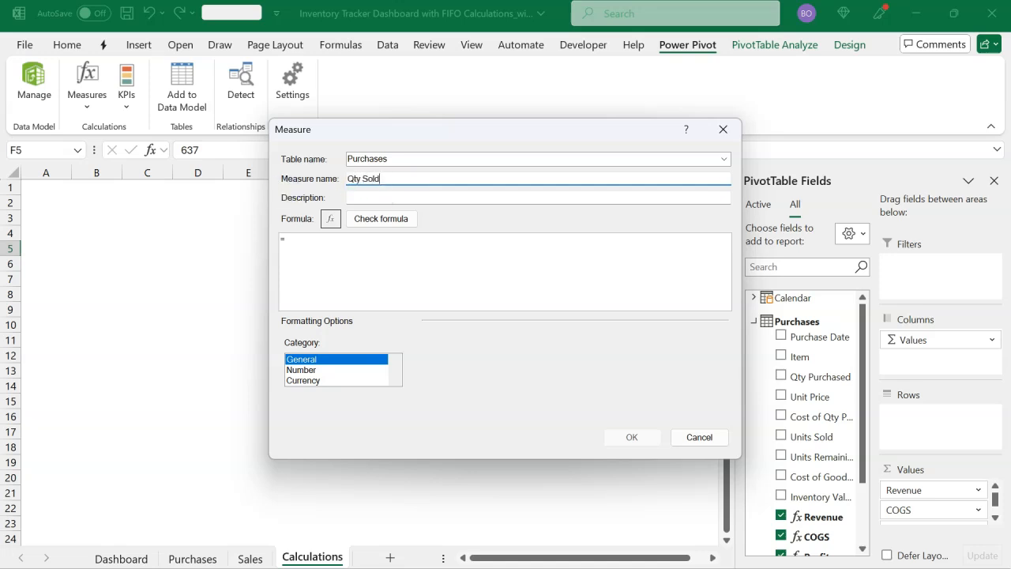
Enter the formula =SUM(Sales[Quantity Sold]) for the Qty Sold measure and check it for errors.
left_click(319, 251)
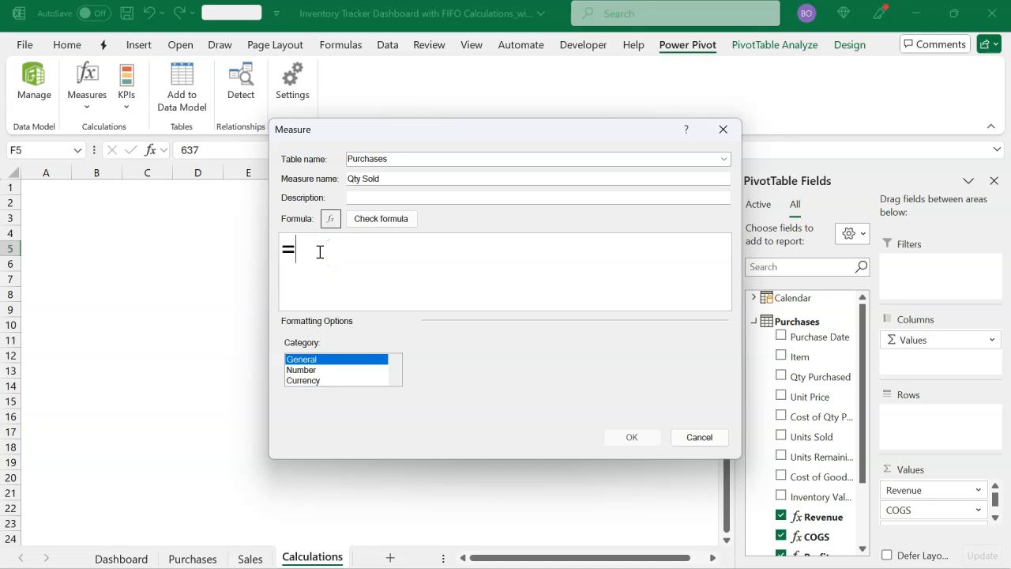
type("sum(")
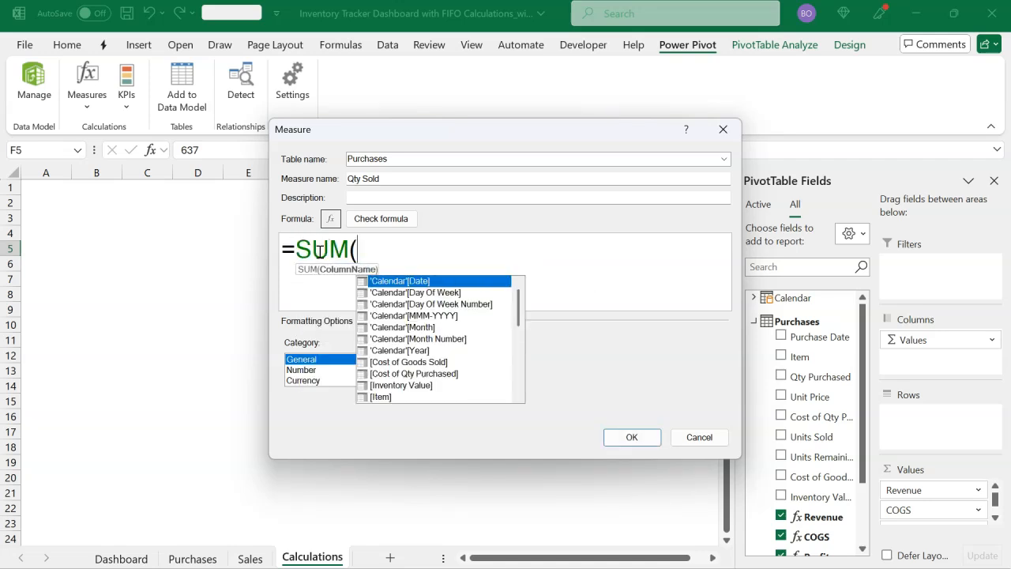
type("sa")
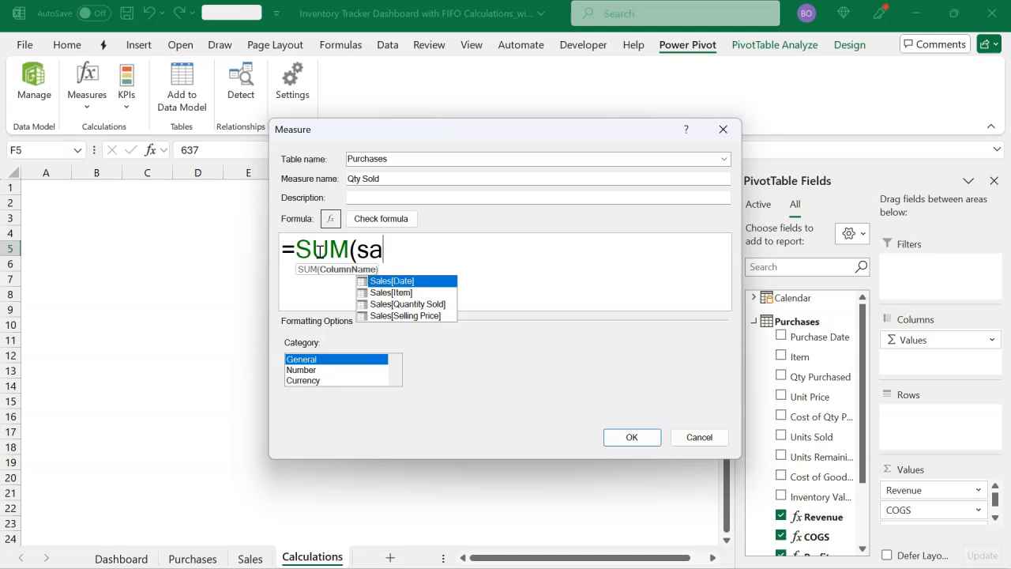
key("Down")
key("Down")
key("Tab")
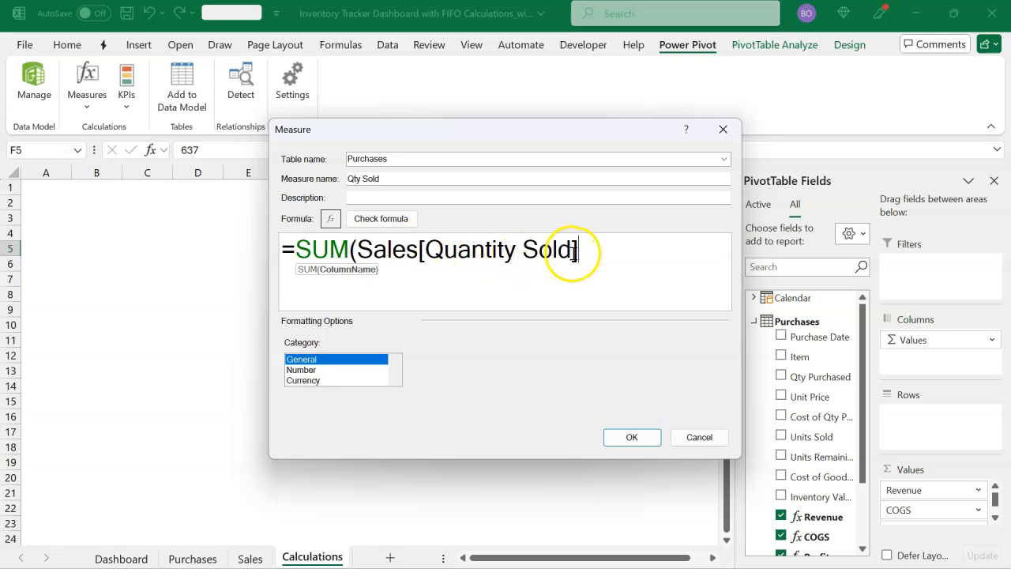
type(")")
left_click(395, 219)
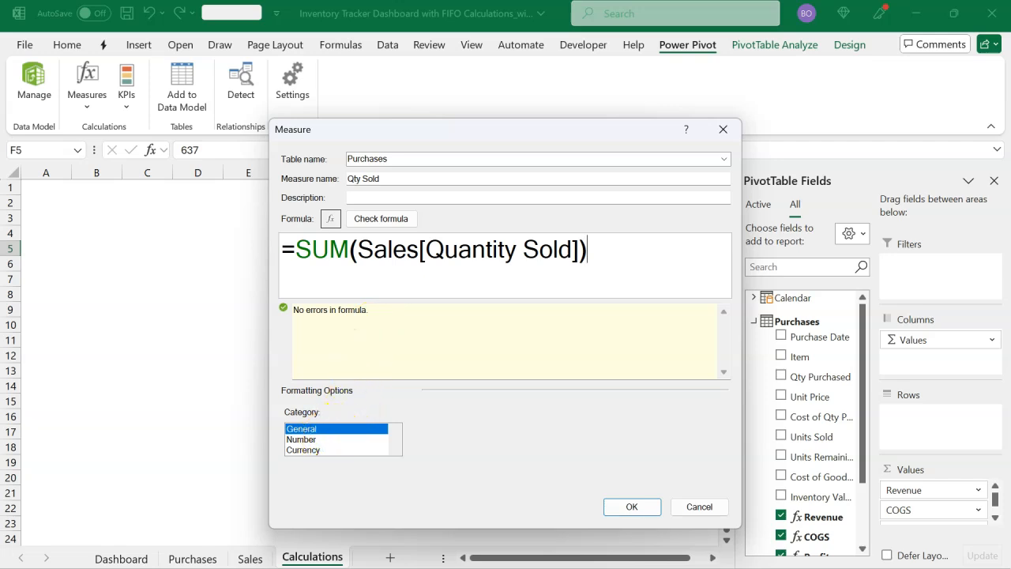
Format the Qty Sold measure as a number with a thousands separator and 0 decimal places, and save it.
left_click(342, 440)
left_click(420, 470)
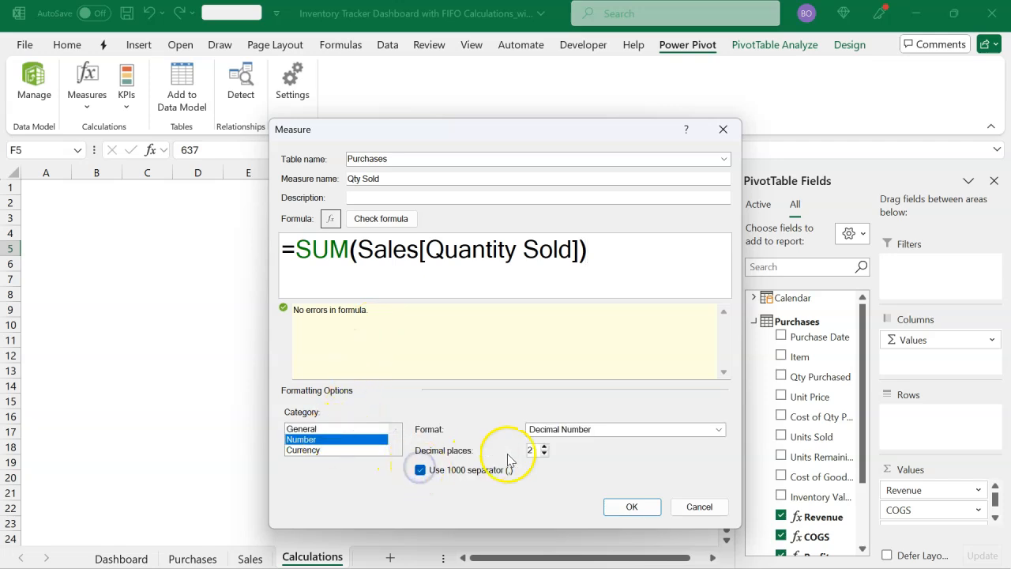
left_click(544, 454)
left_click(544, 453)
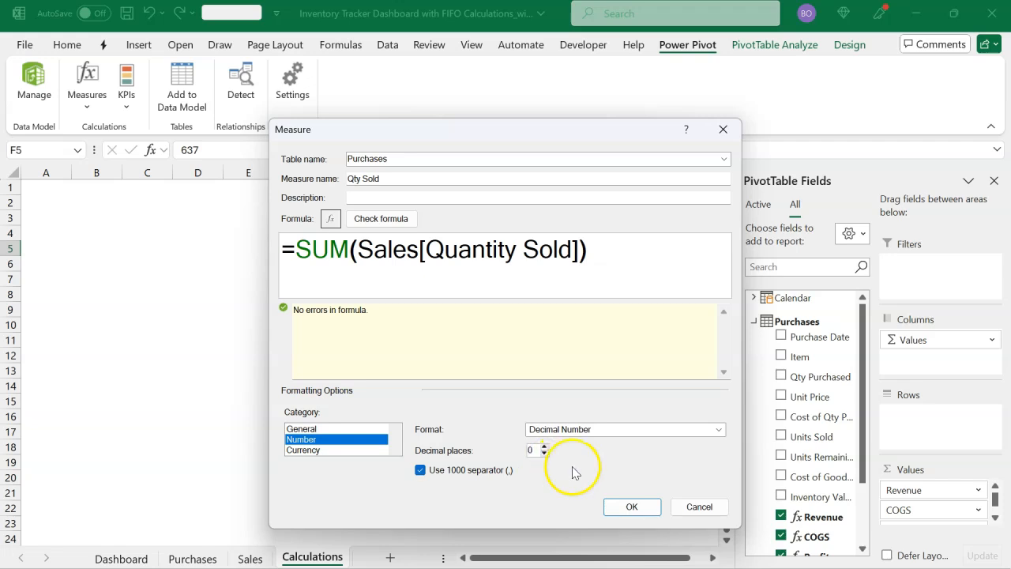
left_click(624, 507)
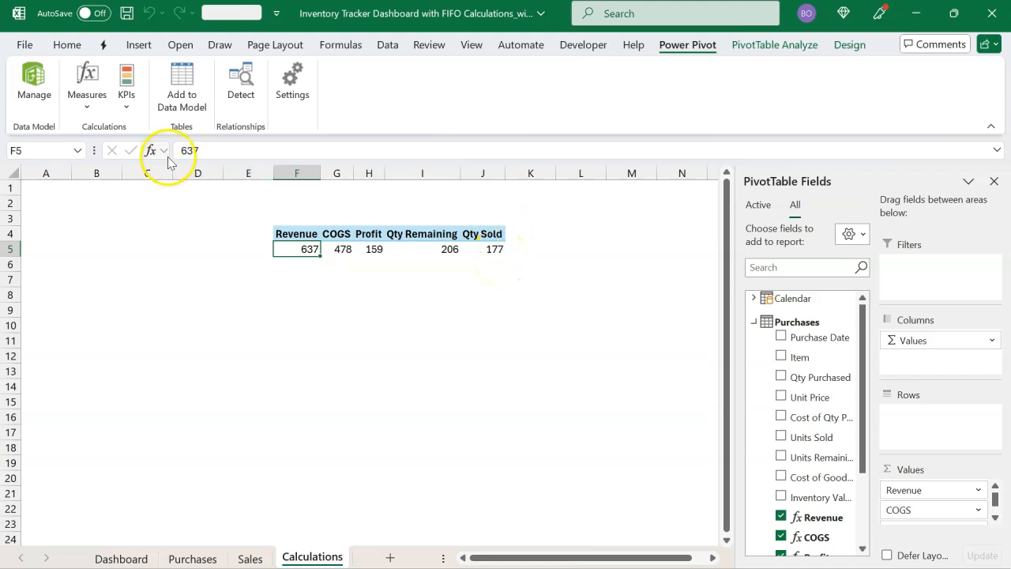
Start another measure in the Purchases table and name it Qty Purchased.
left_click(87, 88)
left_click(115, 131)
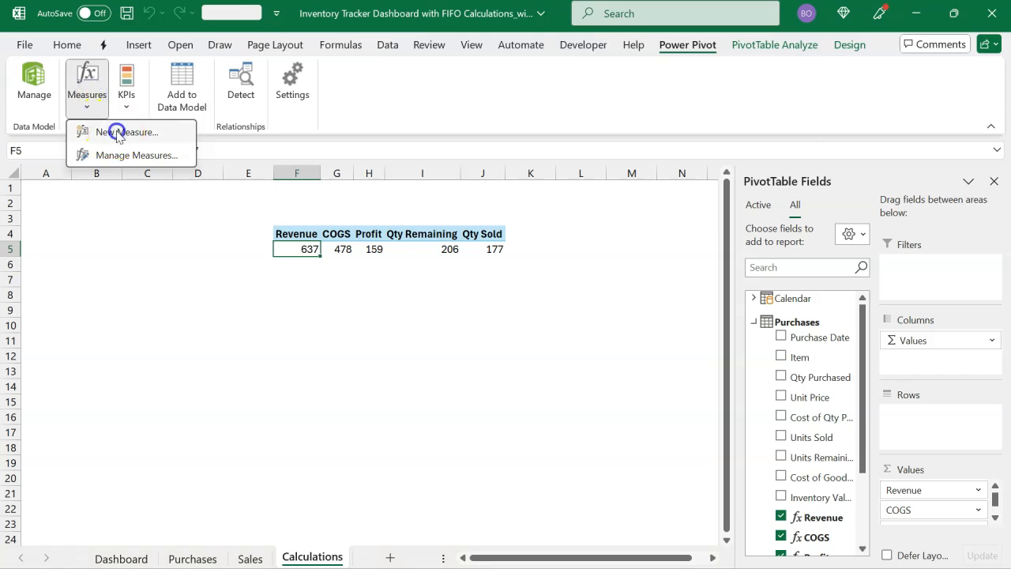
left_click_drag(429, 177, 304, 186)
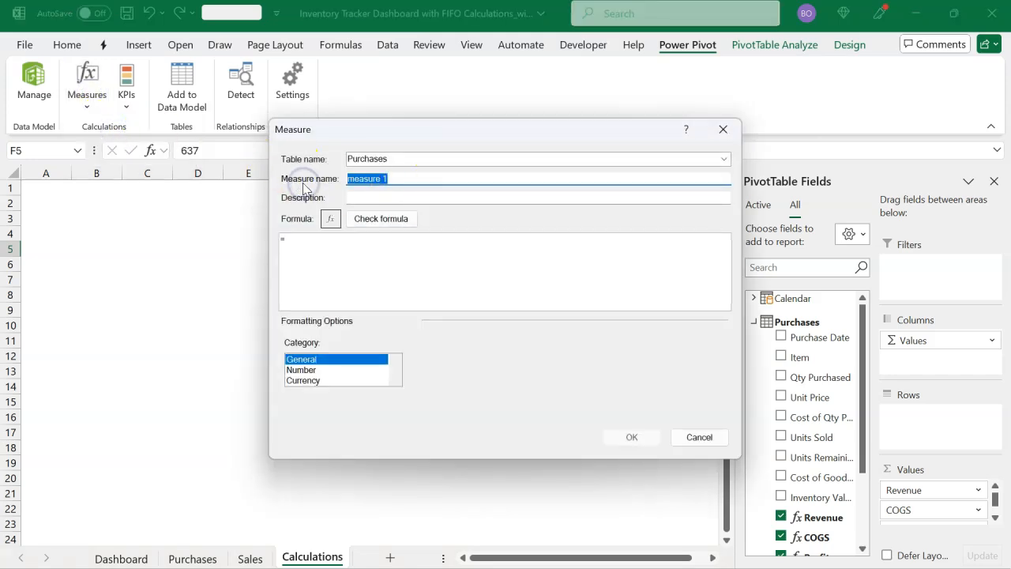
type("Qty Purchased")
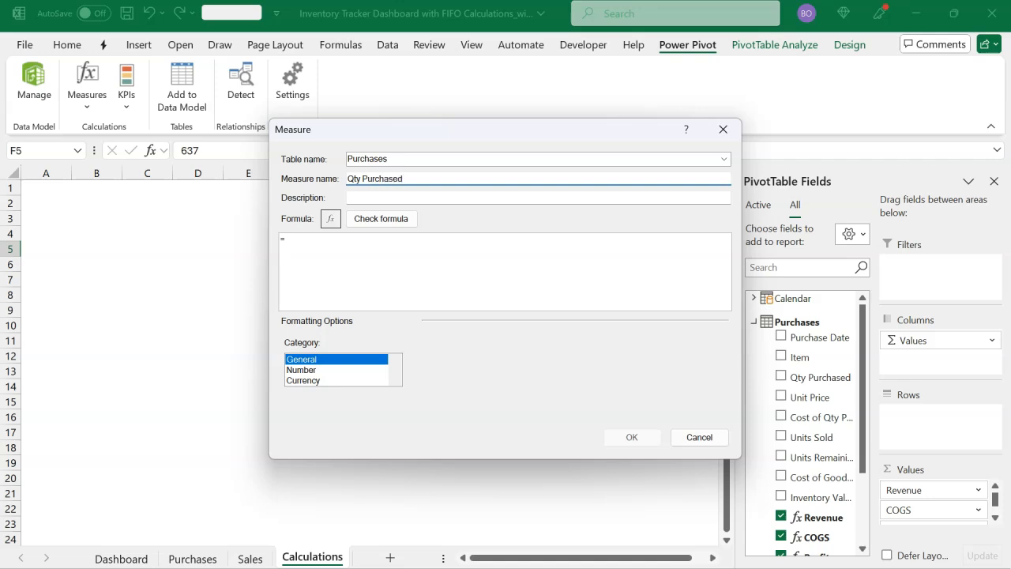
Enter the formula =SUM(Purchases[Qty Purchased]) for the Qty Purchased measure and check it for errors.
left_click(321, 238)
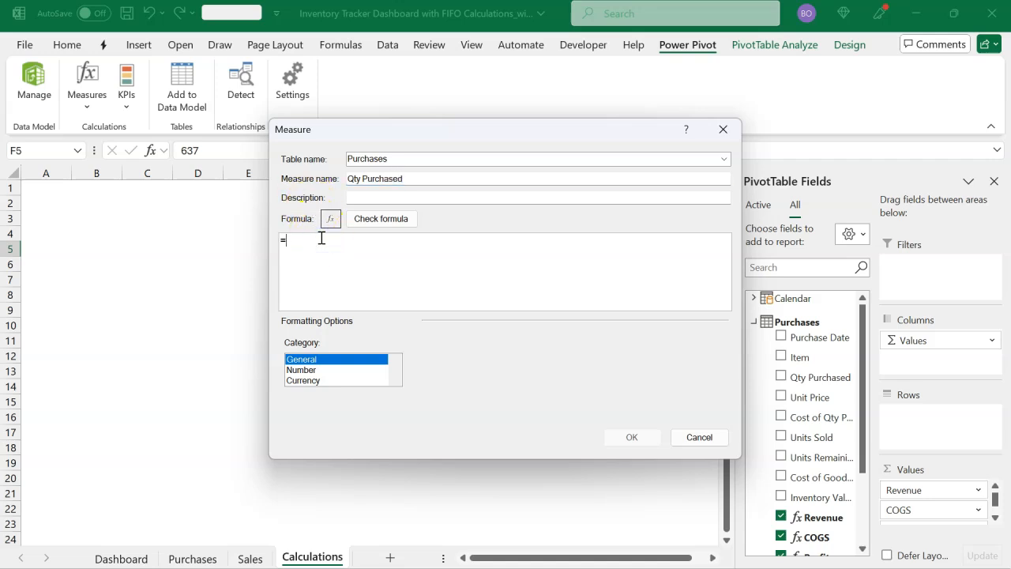
type("sum")
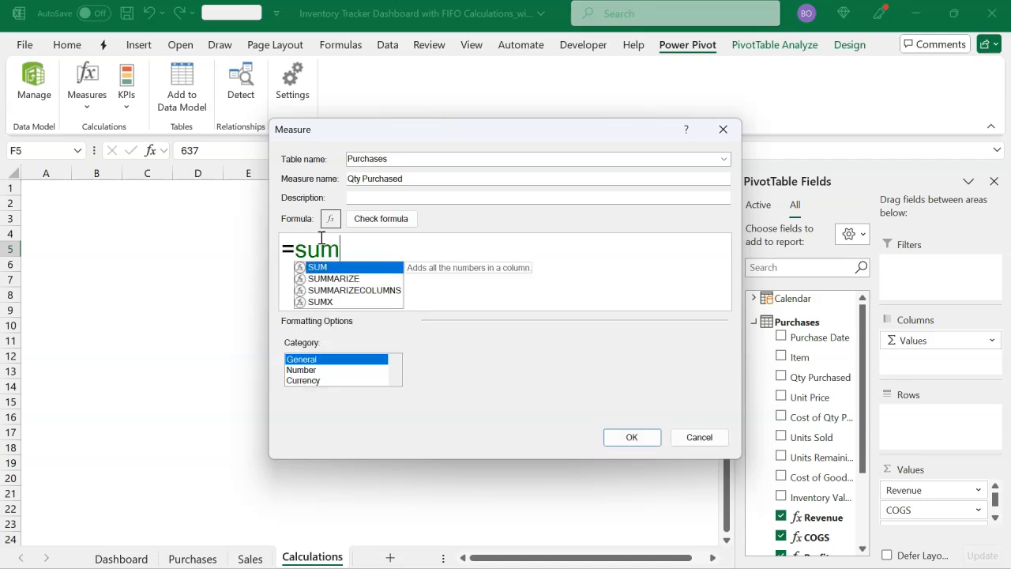
type("(pu")
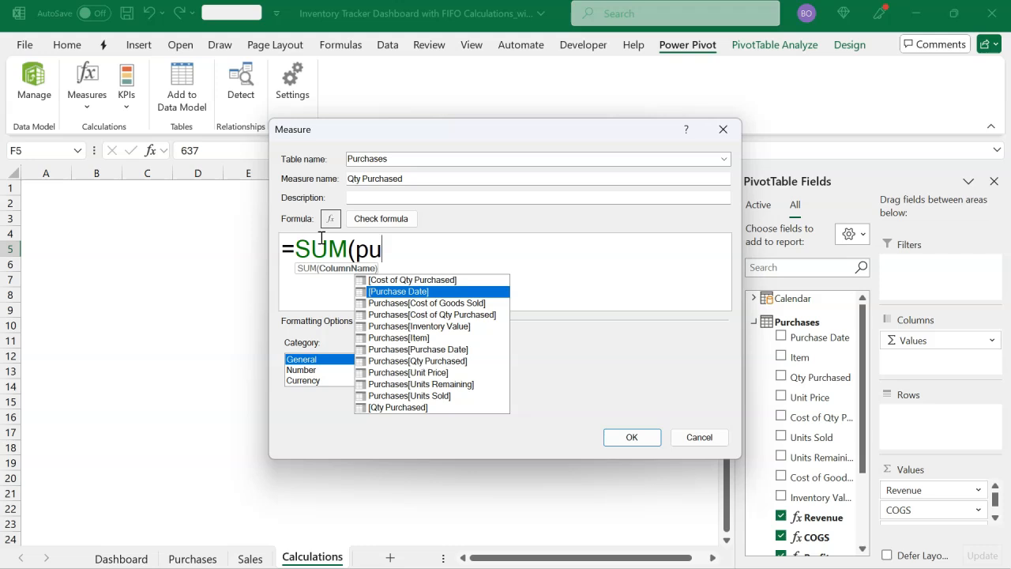
key("Down")
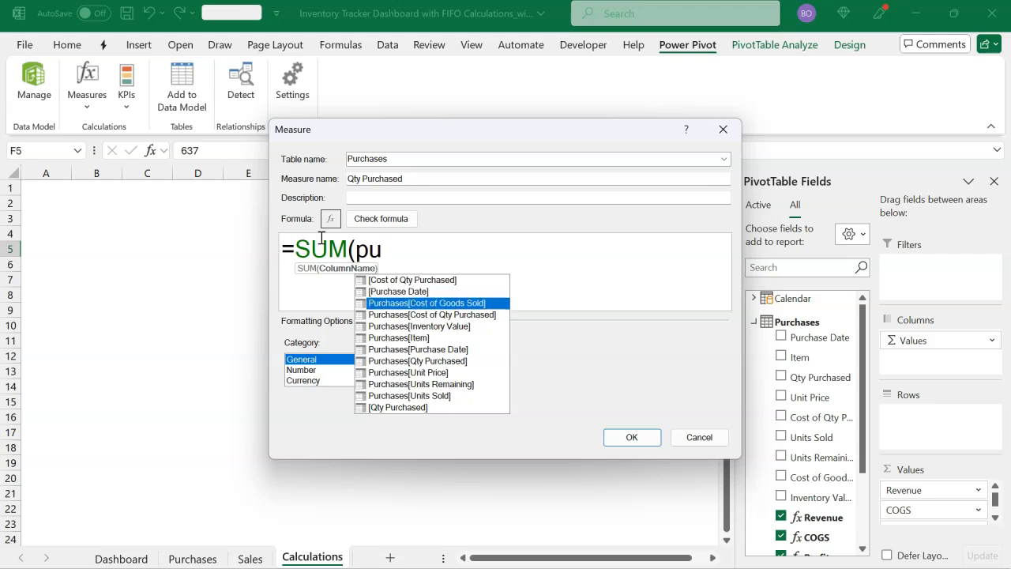
key("Down")
key("Down")
key("Down")
key("Down")
key("Down")
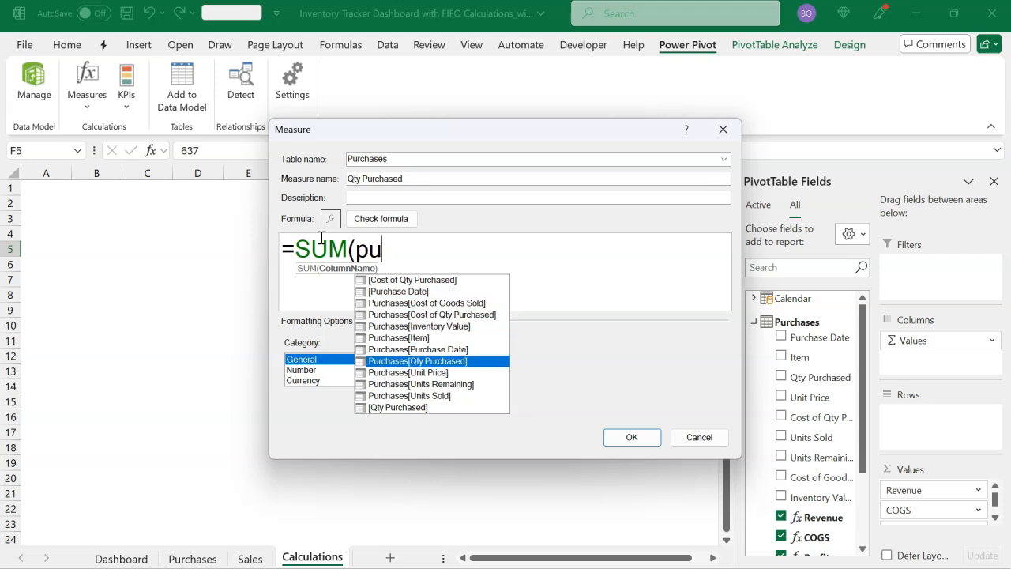
key("Tab")
type(")")
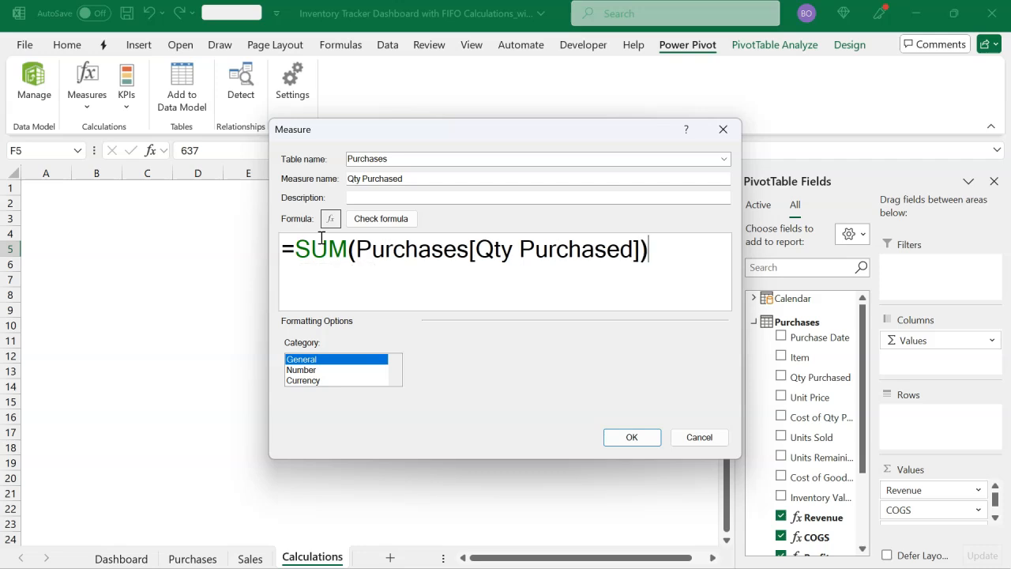
left_click(363, 224)
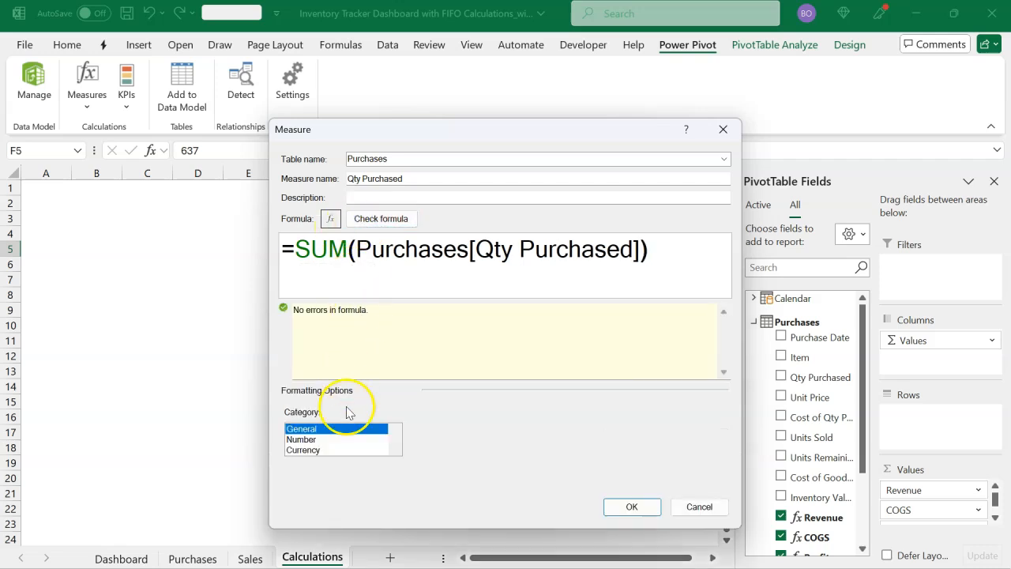
Format the Qty Purchased measure as a number with a thousands separator and try to save it.
left_click(340, 441)
left_click(420, 470)
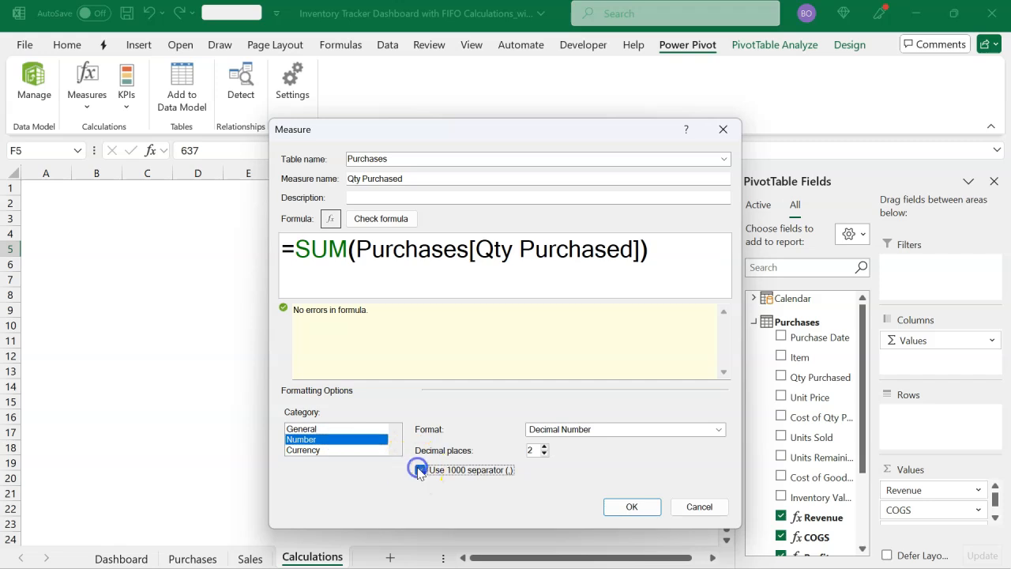
left_click(615, 503)
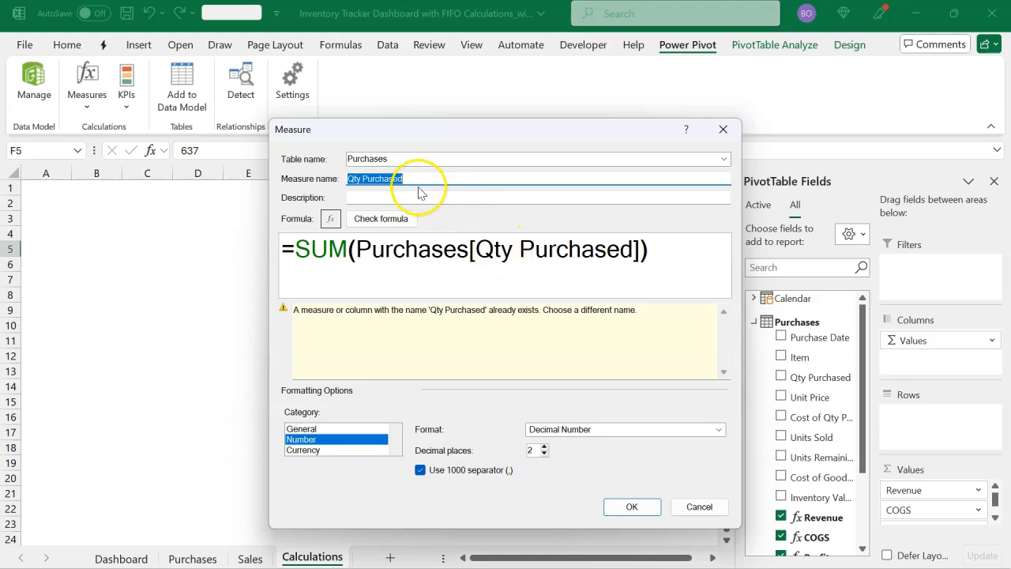
Rename the measure as Quantity Purchased and check its formula again.
left_click(366, 179)
key("BackSpace")
key("BackSpace")
key("BackSpace")
type("uantity")
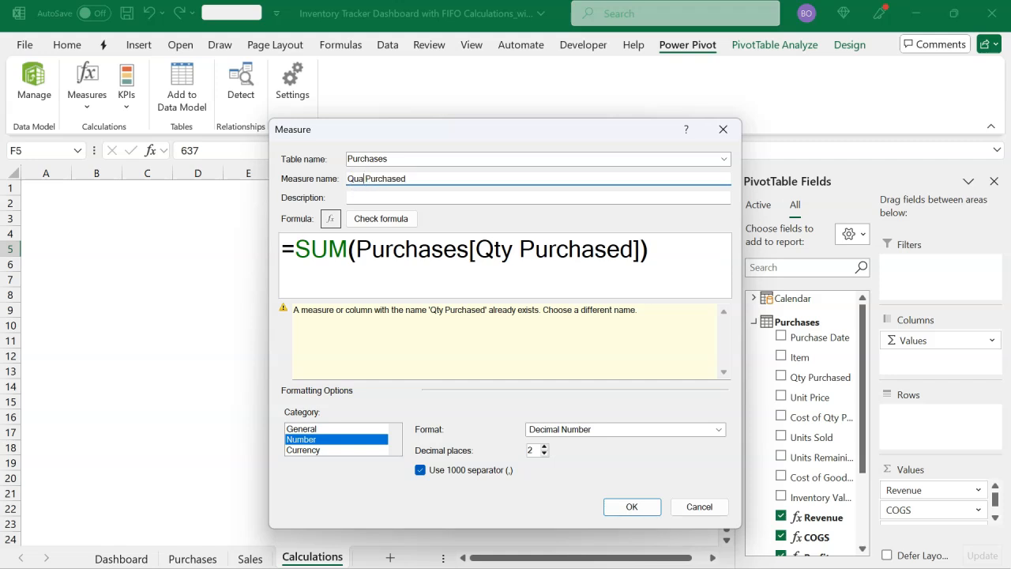
key("BackSpace")
type("ty")
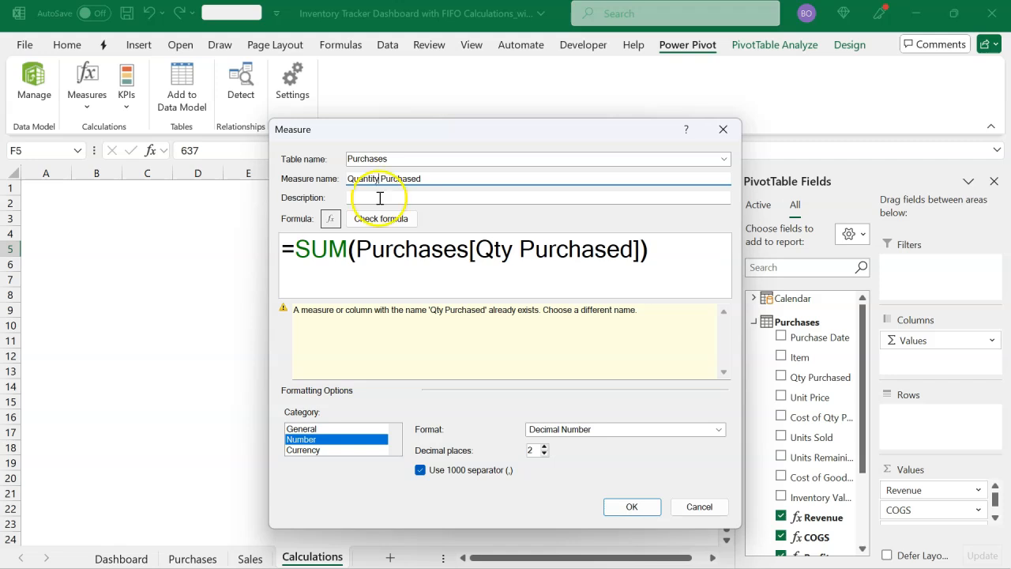
left_click(404, 228)
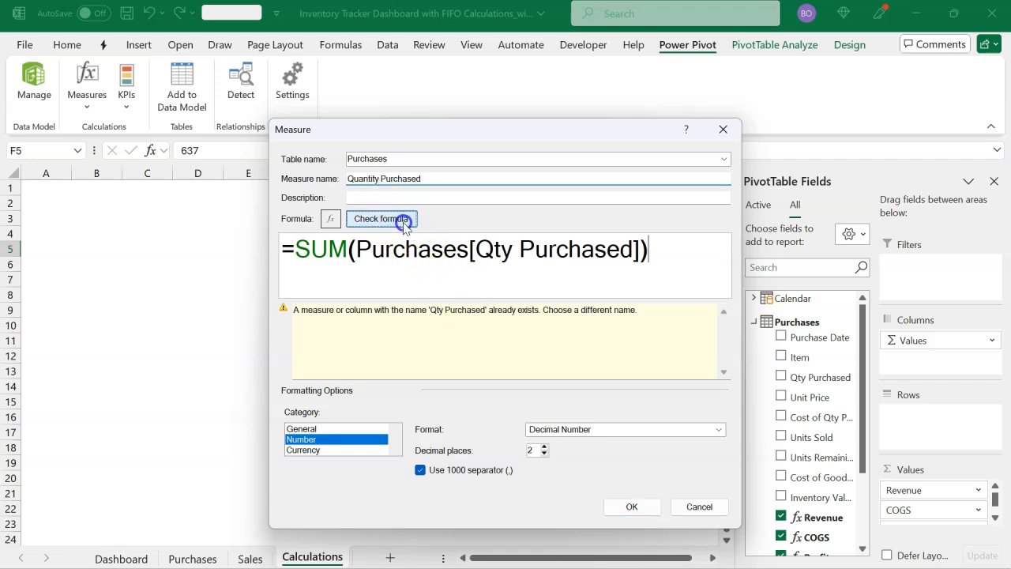
Set the Quantity Purchased measure to 0 decimal places, save it, and deselect the PivotTable.
double_click(532, 450)
key("BackSpace")
type("0")
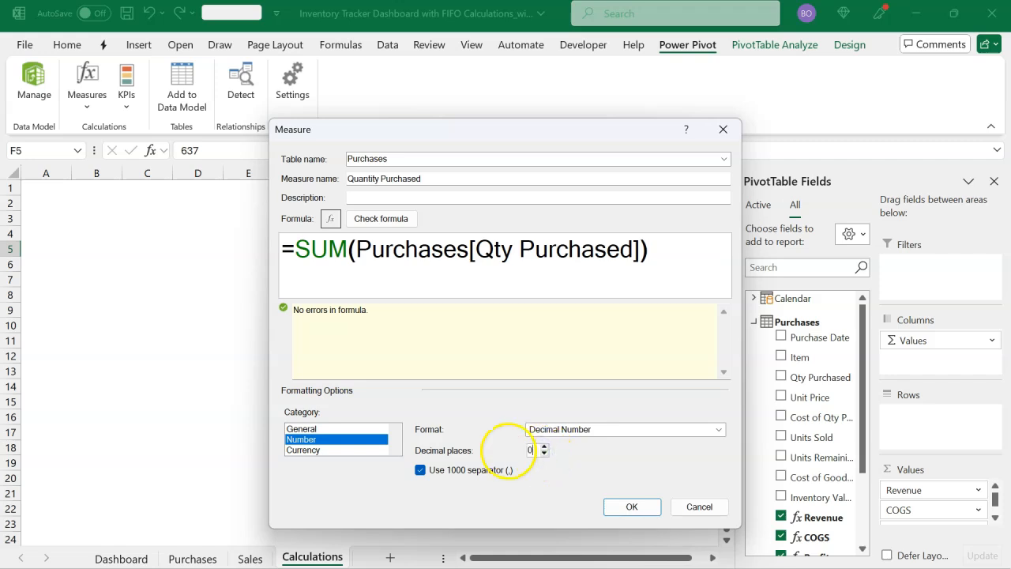
left_click(621, 507)
left_click(589, 326)
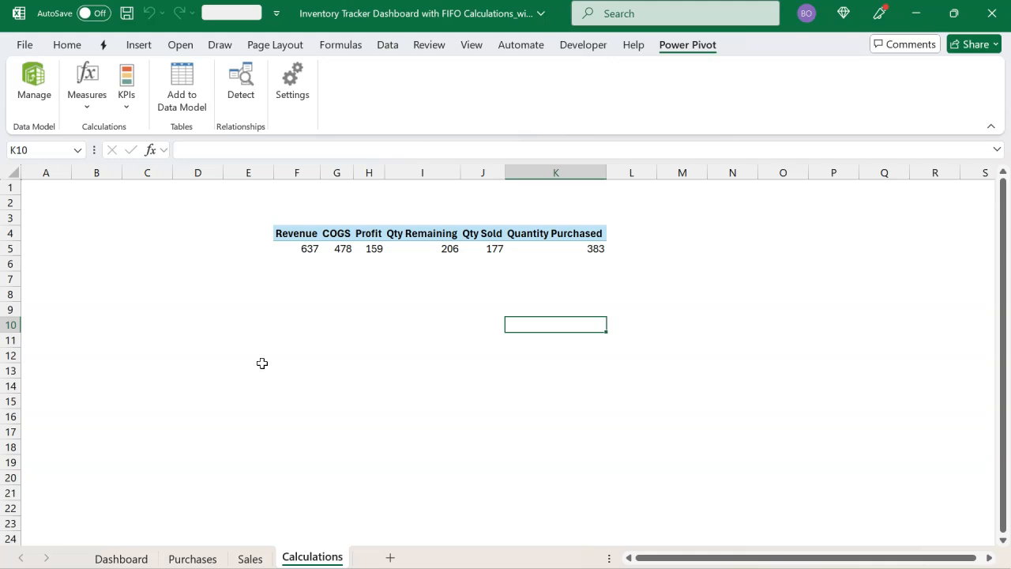
left_click(242, 405)
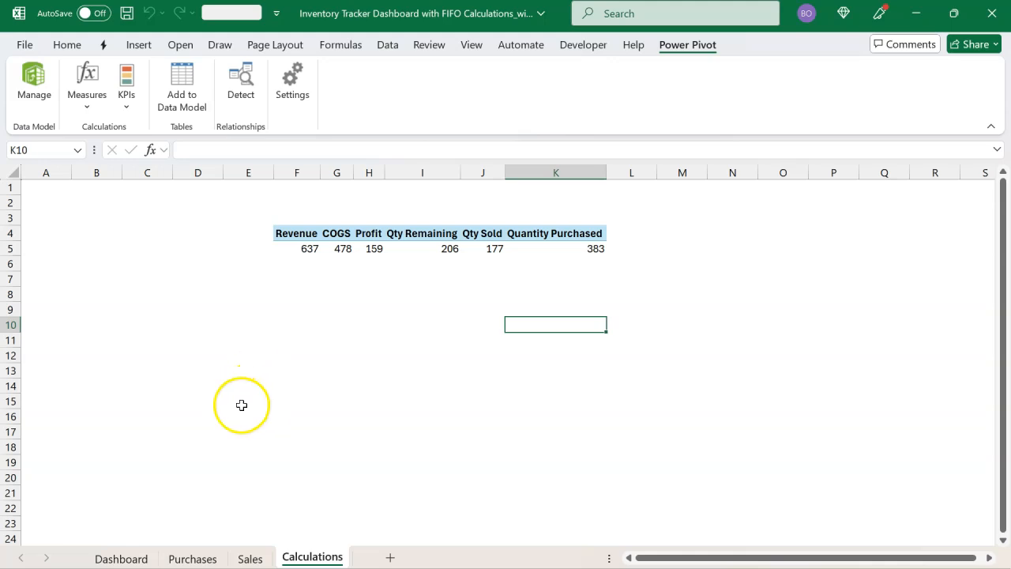
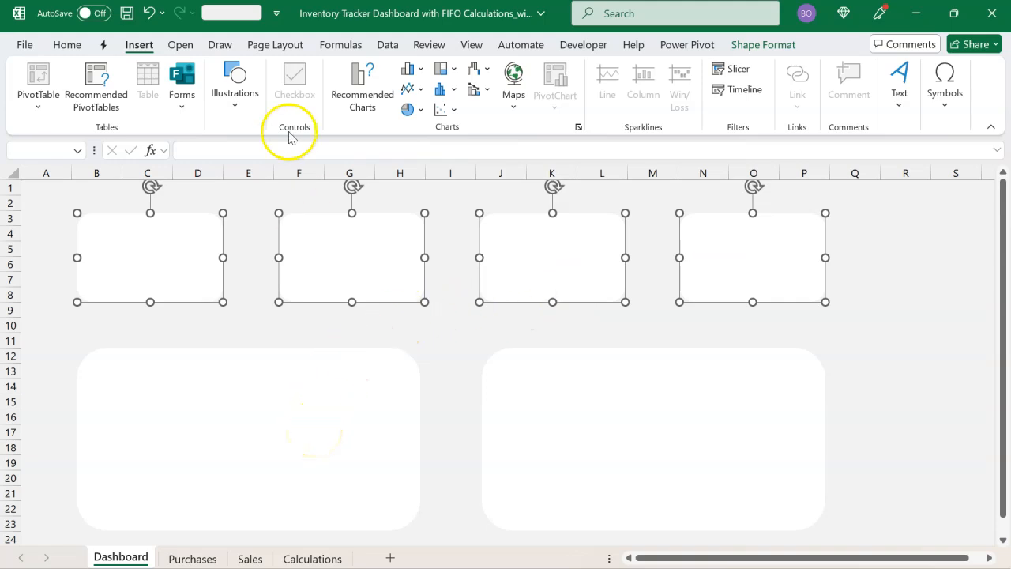
left_click(255, 199)
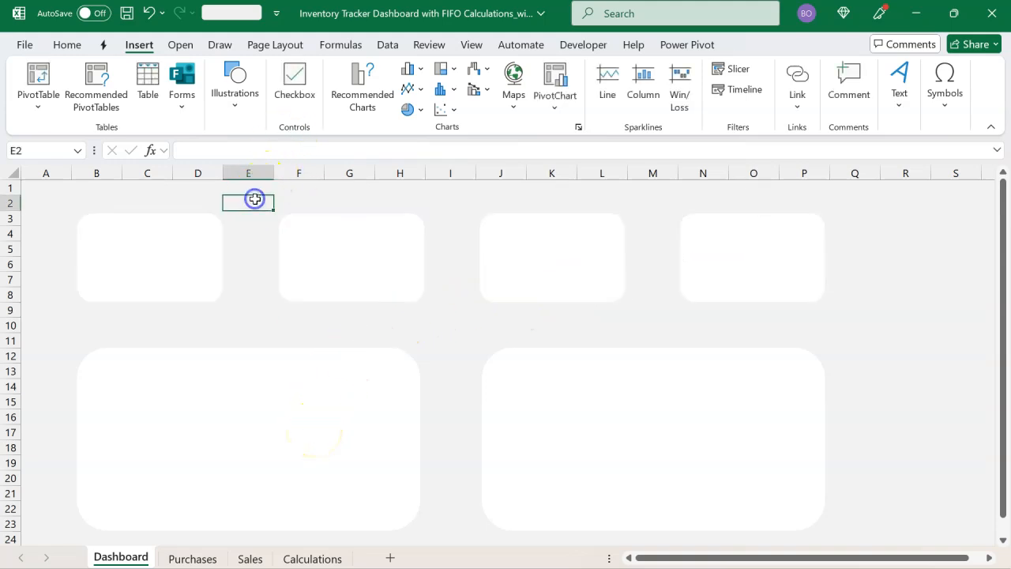
left_click(239, 89)
left_click(261, 170)
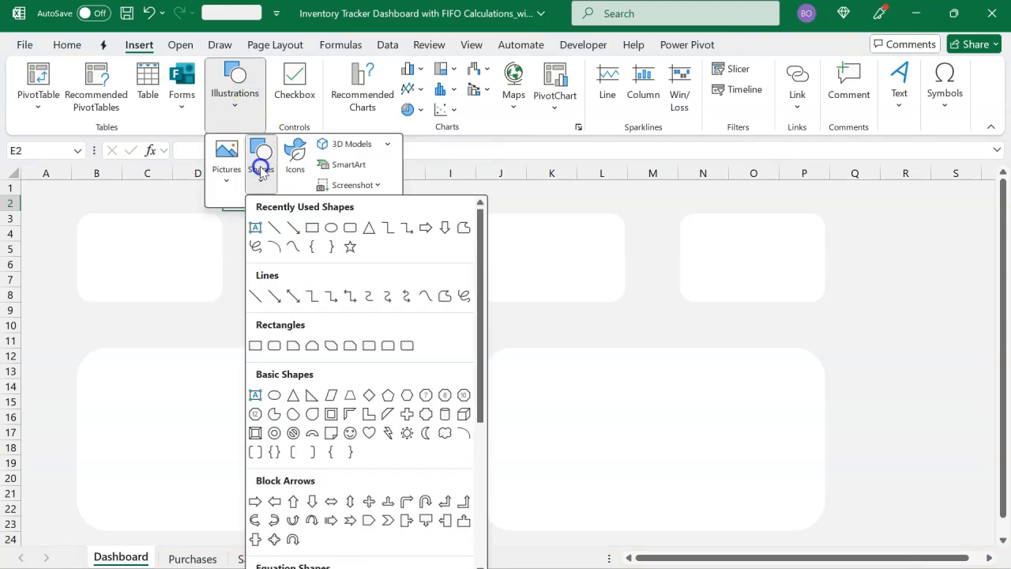
left_click(341, 229)
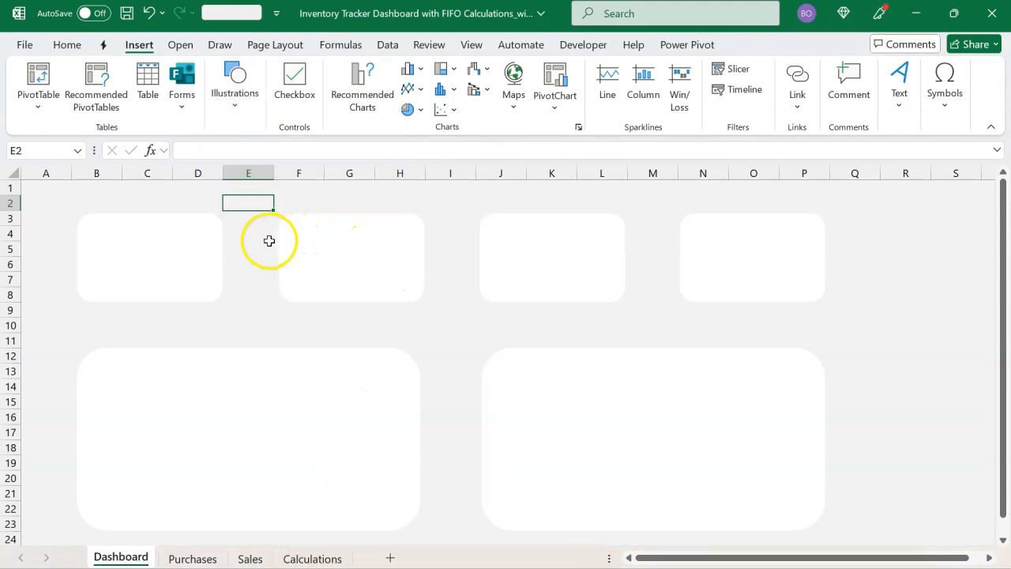
Enter the card headings Revenue - GHS in cell B2 and Cost of Goods Sold - GHS in cell F2 of the Dashboard sheet.
left_click(105, 198)
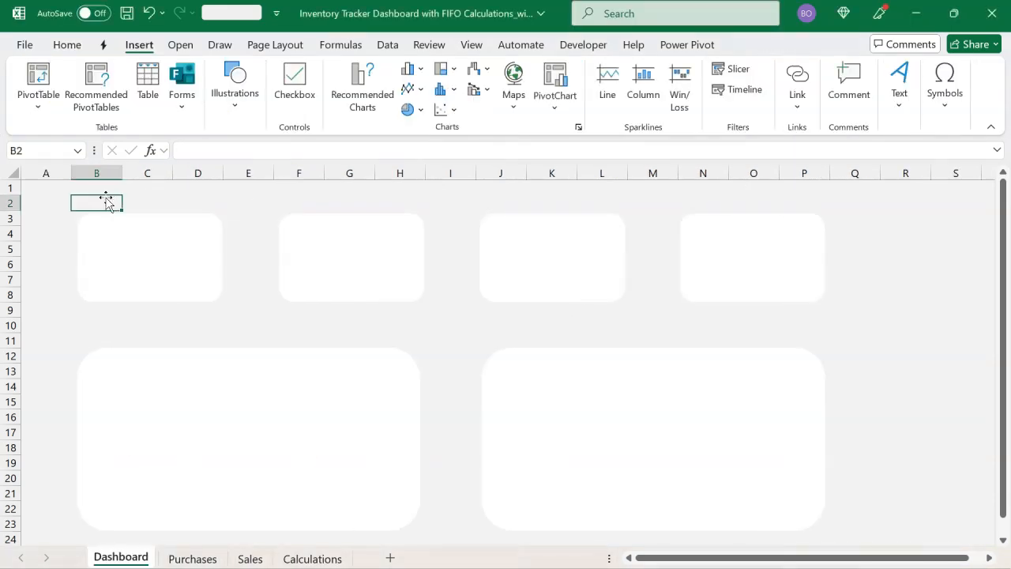
type("Revenue - GHS")
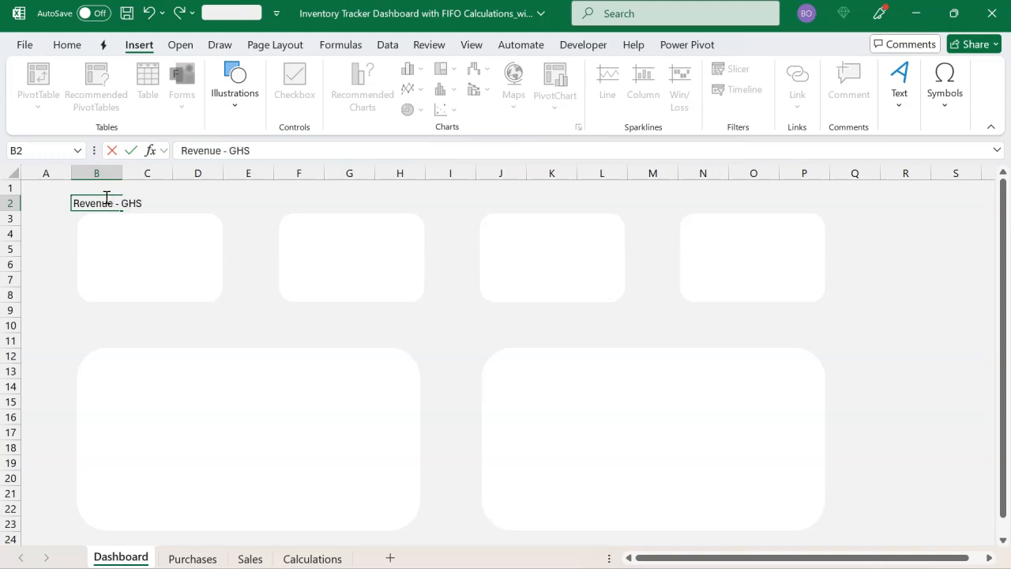
key("Right")
key("Right")
key("Right")
key("Right")
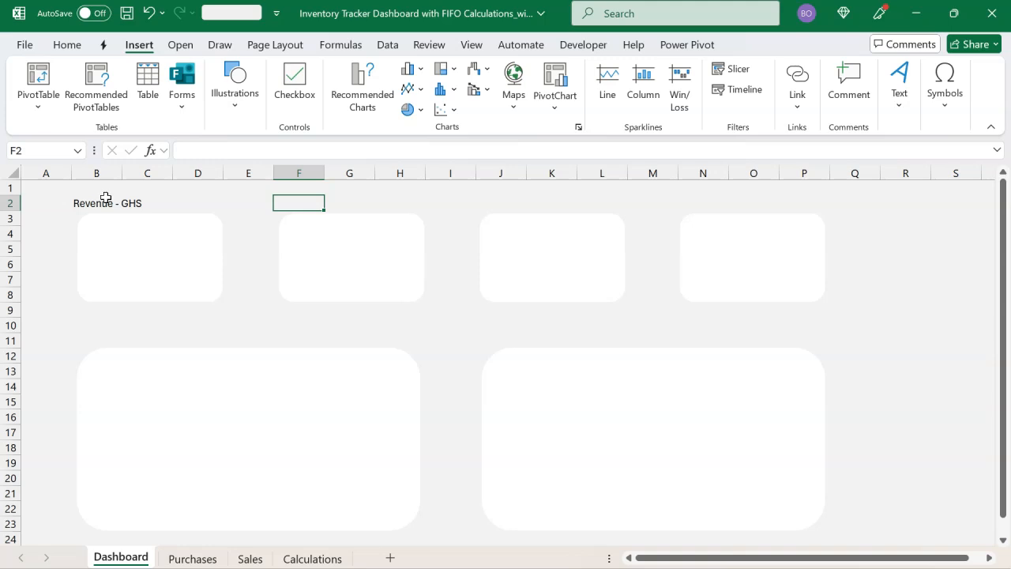
type("cOS")
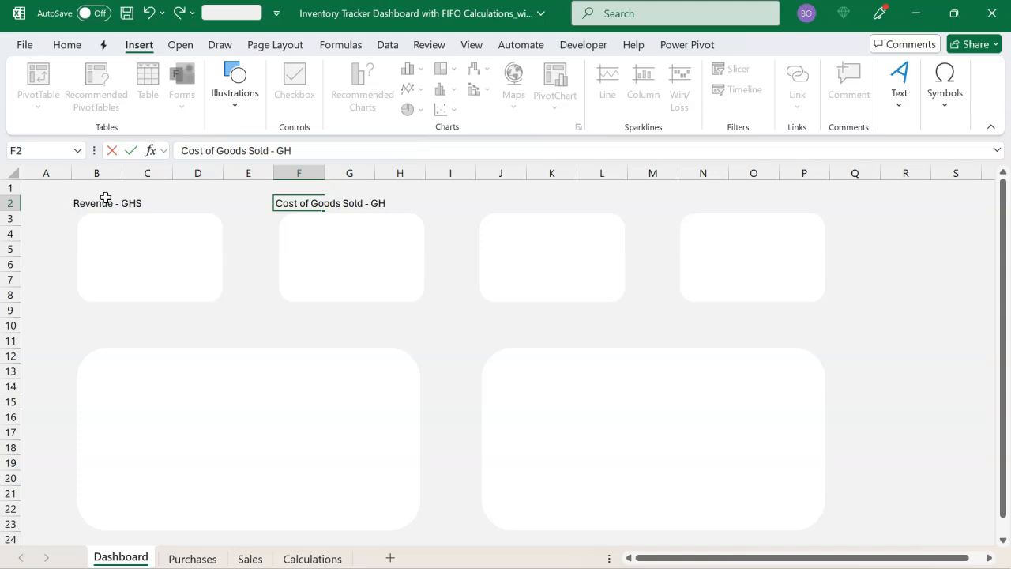
Enter the heading Profit - GHS in cell J2 above the third card.
key("Right")
key("Right")
key("Right")
key("Right")
type("p")
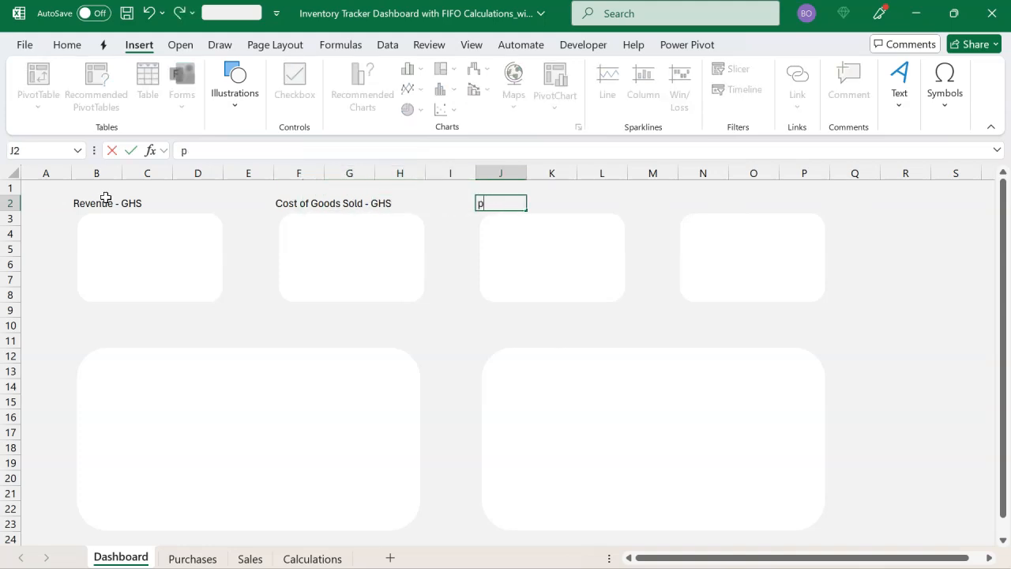
type("ROFIT - GHS")
Enter the heading Quantity Remaining in cell N2 above the fourth card.
key("Right")
key("Right")
key("Right")
key("Right")
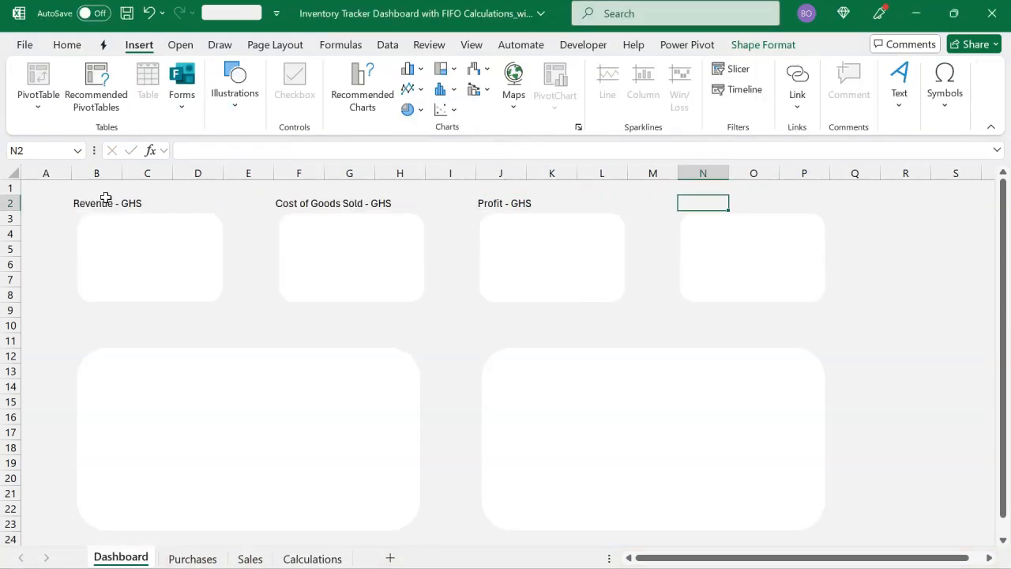
type("q")
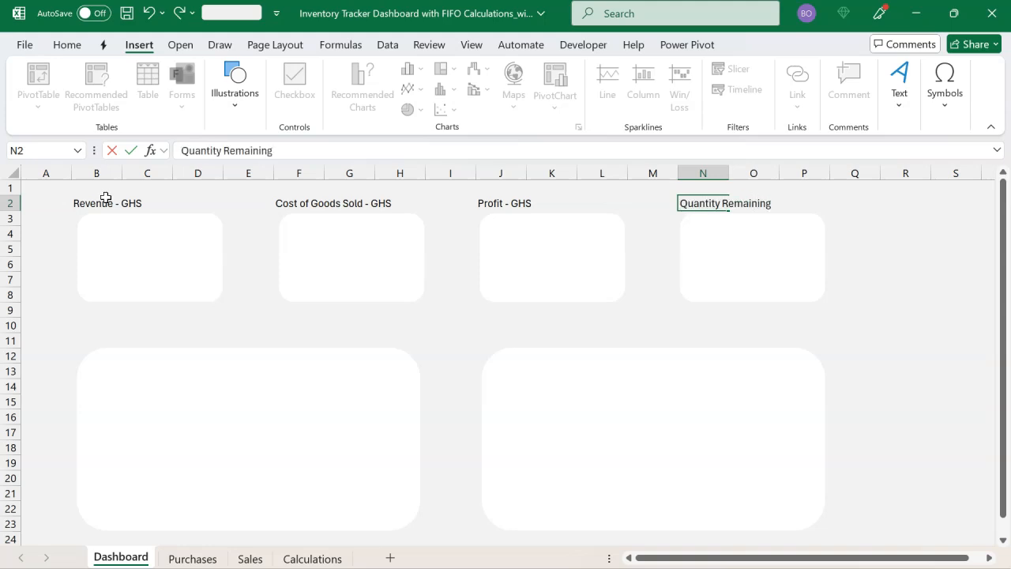
key("Return")
Enter the chart heading Quantity Sold v Quantity Purchased in cell B10.
left_click(87, 326)
type("Qa")
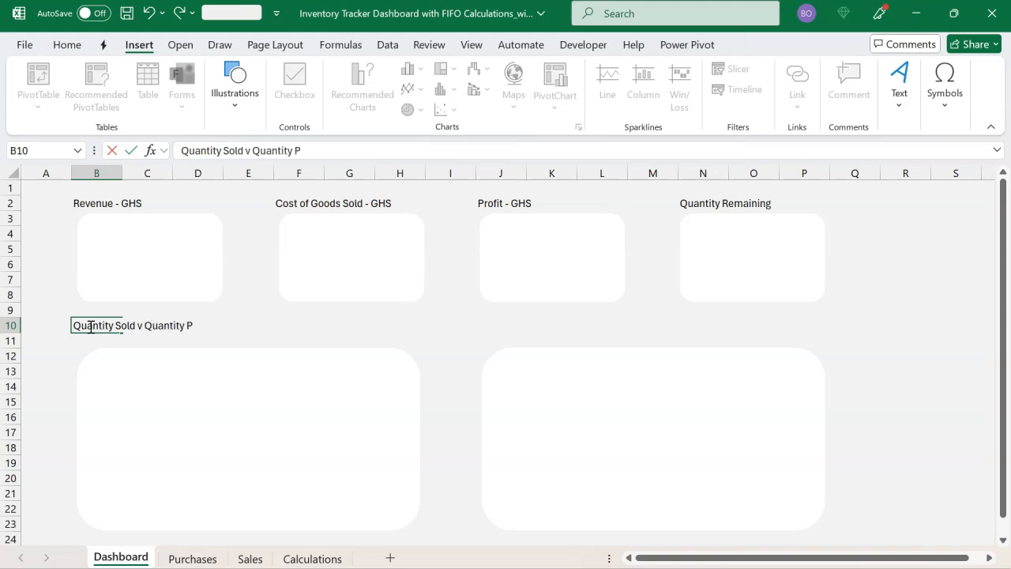
key("Right")
Enter the chart heading Trend of Qty Sold and Purchased in cell J10.
key("Right")
key("Right")
key("Right")
key("Right")
key("Right")
key("Right")
key("Right")
key("Right")
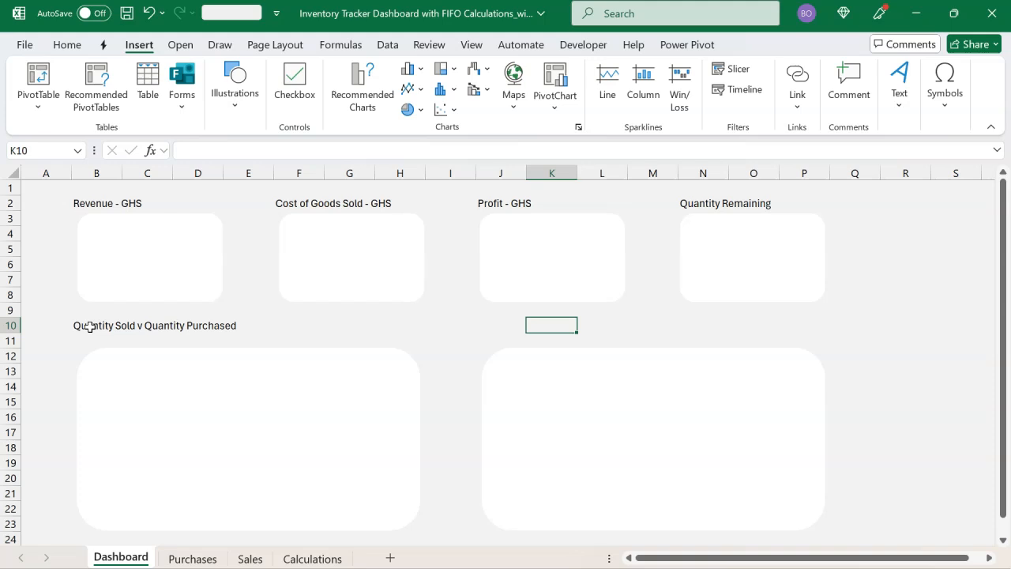
key("Left")
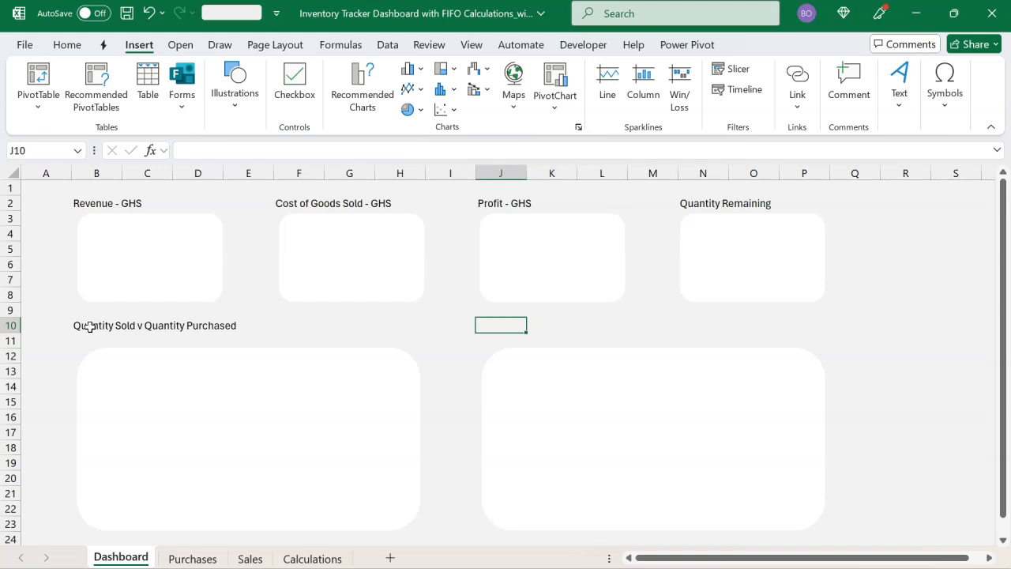
type("Trend of Qty Sold and Purchases")
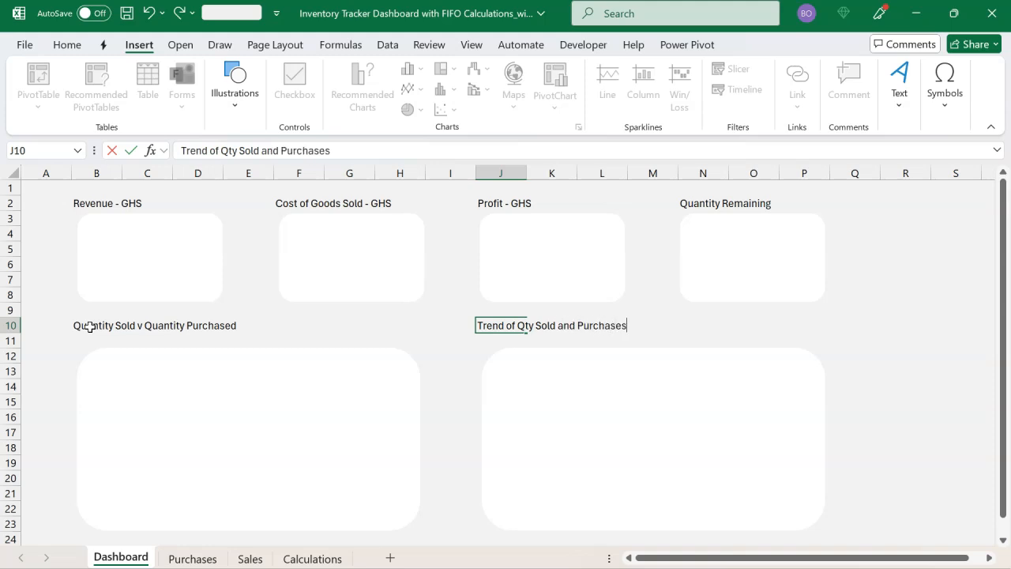
key("BackSpace")
type("d")
key("Return")
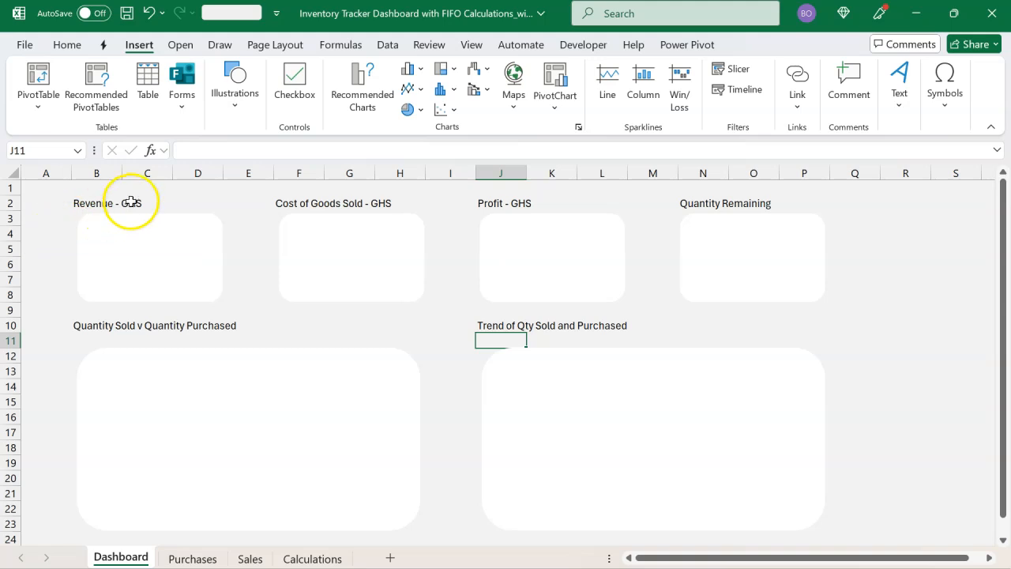
Align the Revenue - GHS heading with Center Across Selection over B2:D2 and make it bold.
left_click_drag(101, 203, 188, 204)
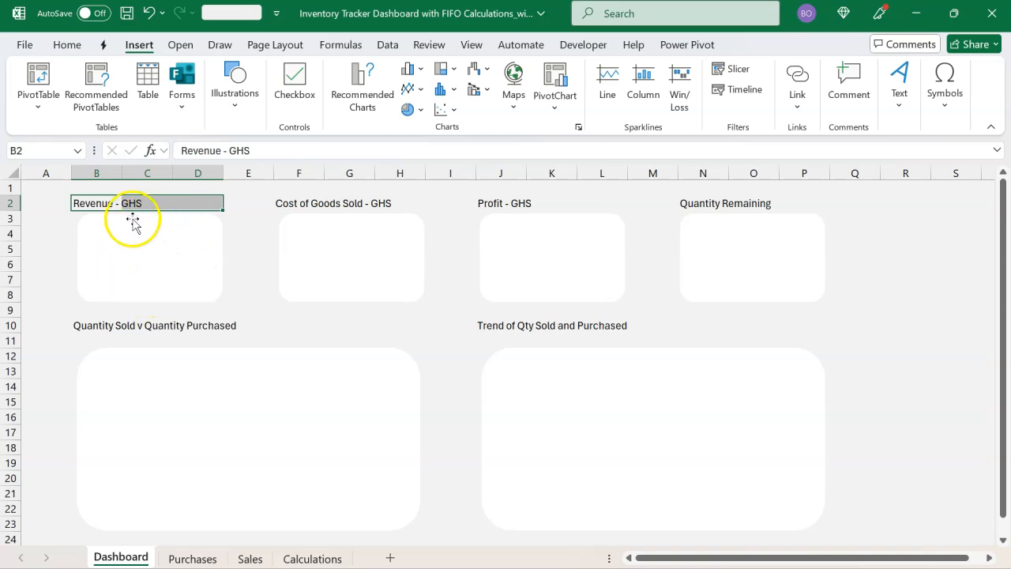
left_click_drag(114, 203, 194, 203)
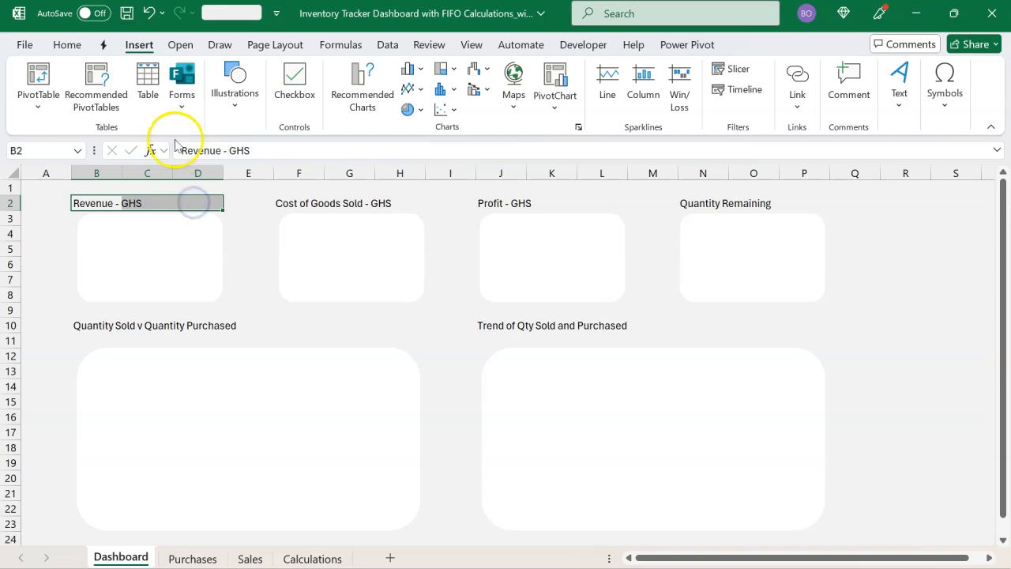
left_click(71, 47)
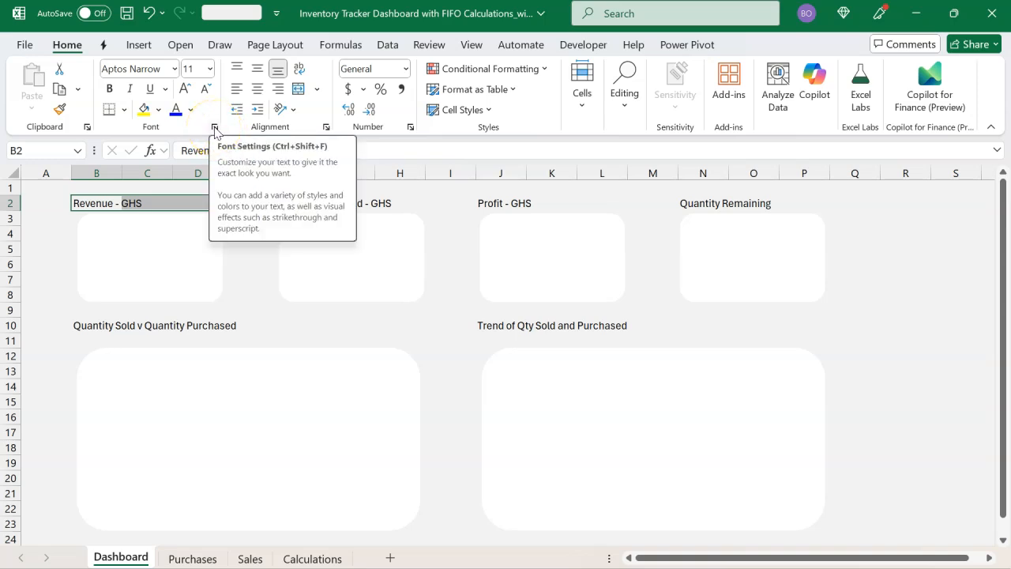
left_click(214, 129)
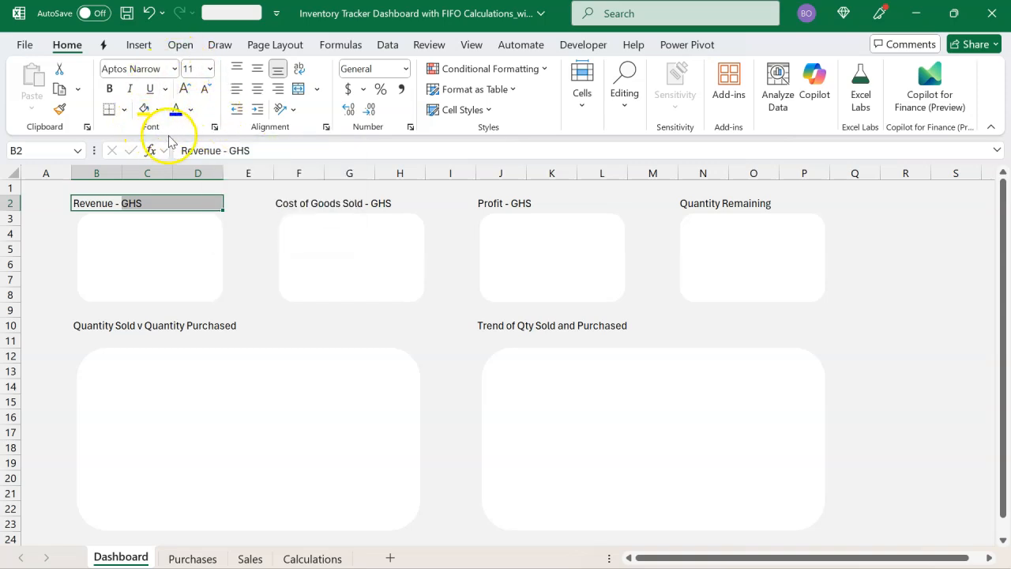
key("ctrl+1")
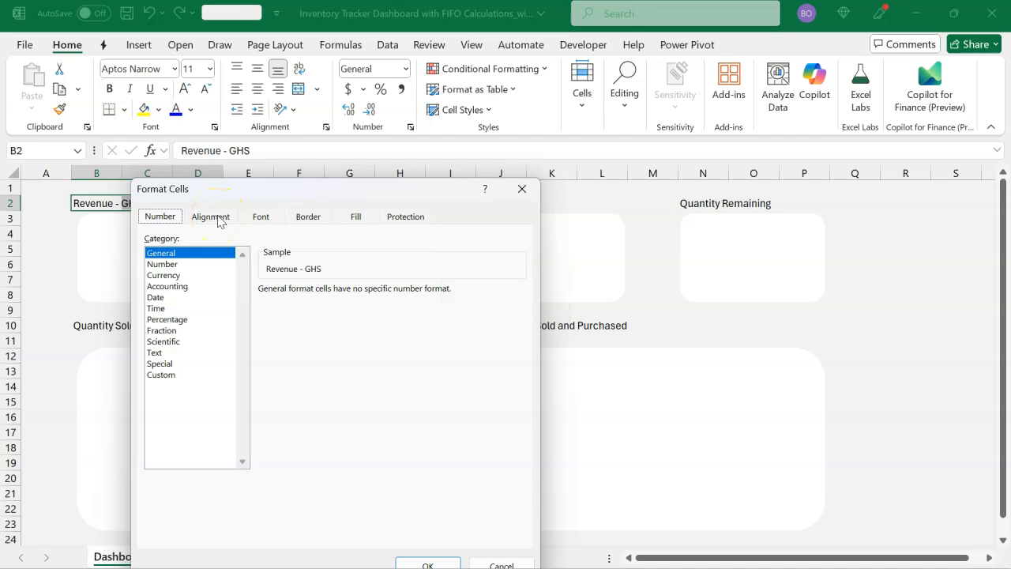
left_click(211, 218)
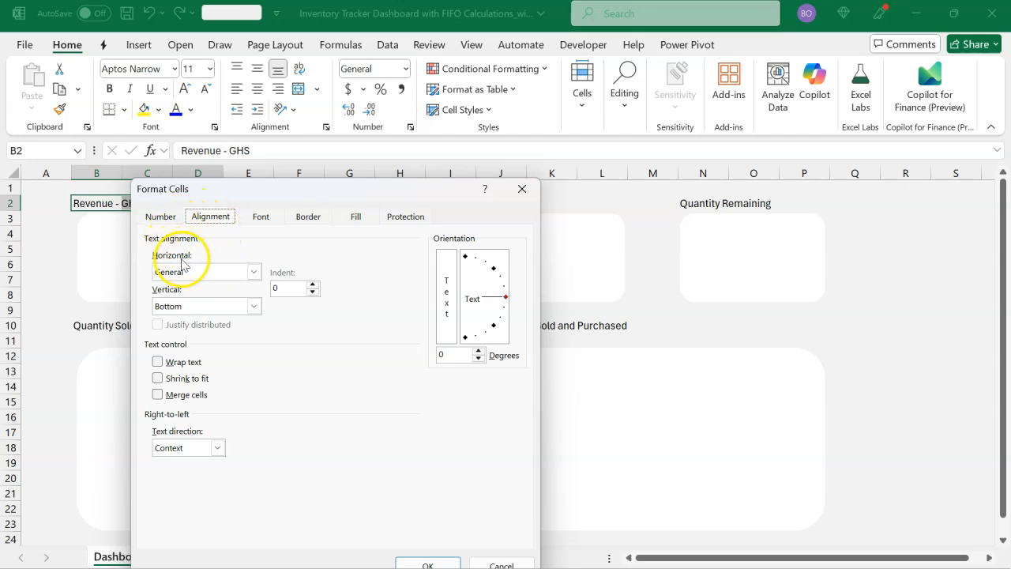
left_click_drag(343, 188, 533, 136)
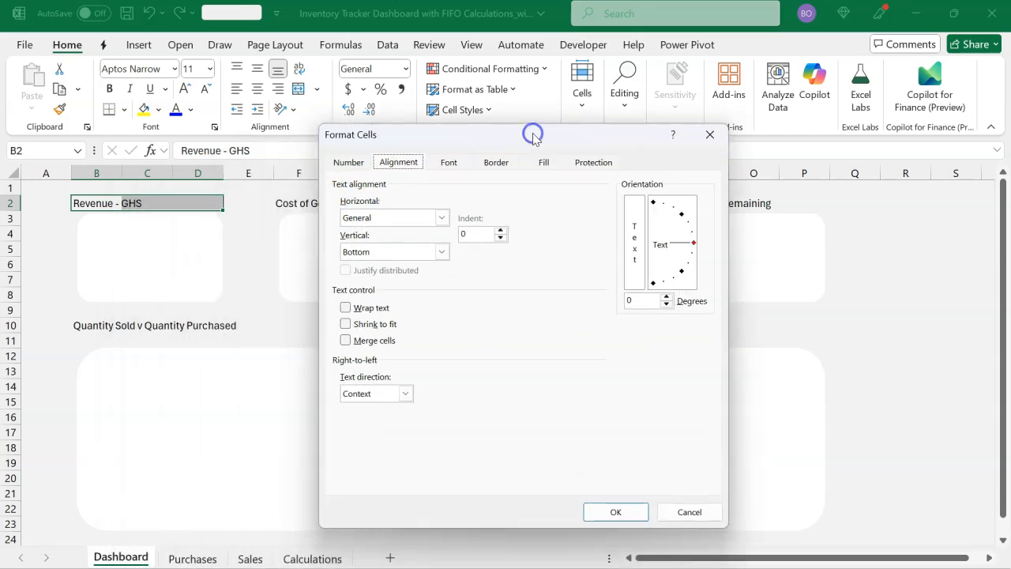
left_click(440, 219)
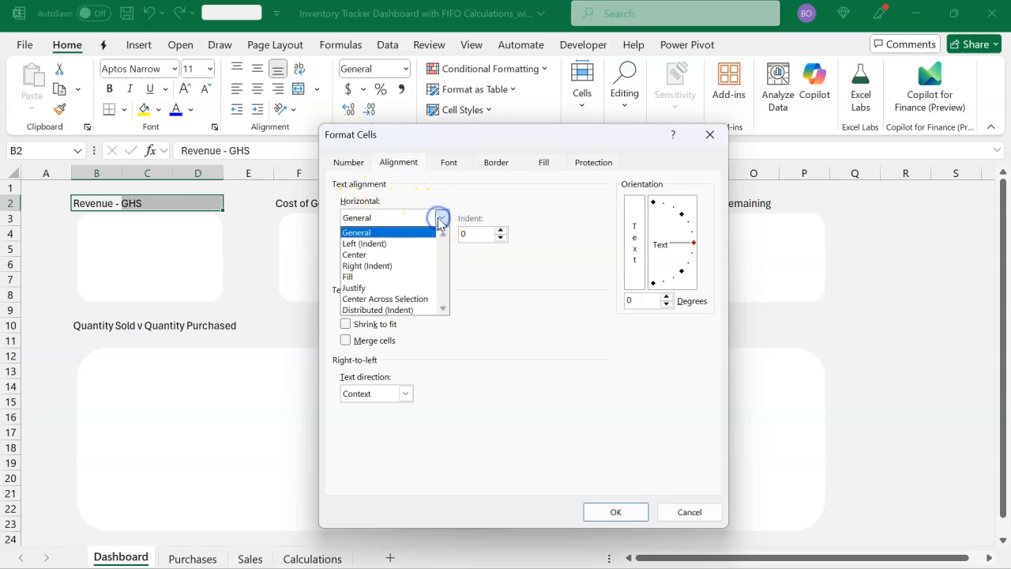
left_click(406, 300)
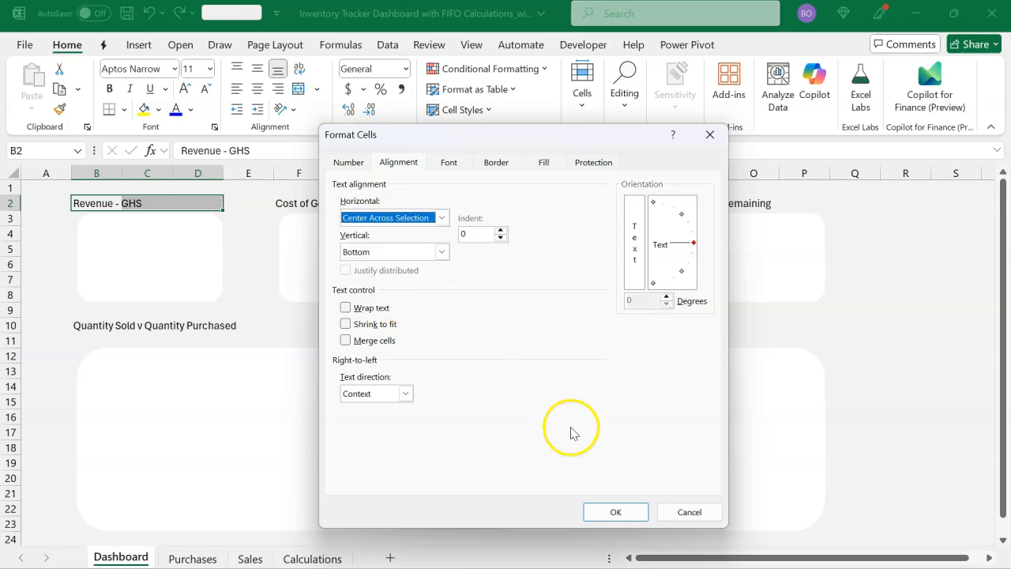
left_click(604, 507)
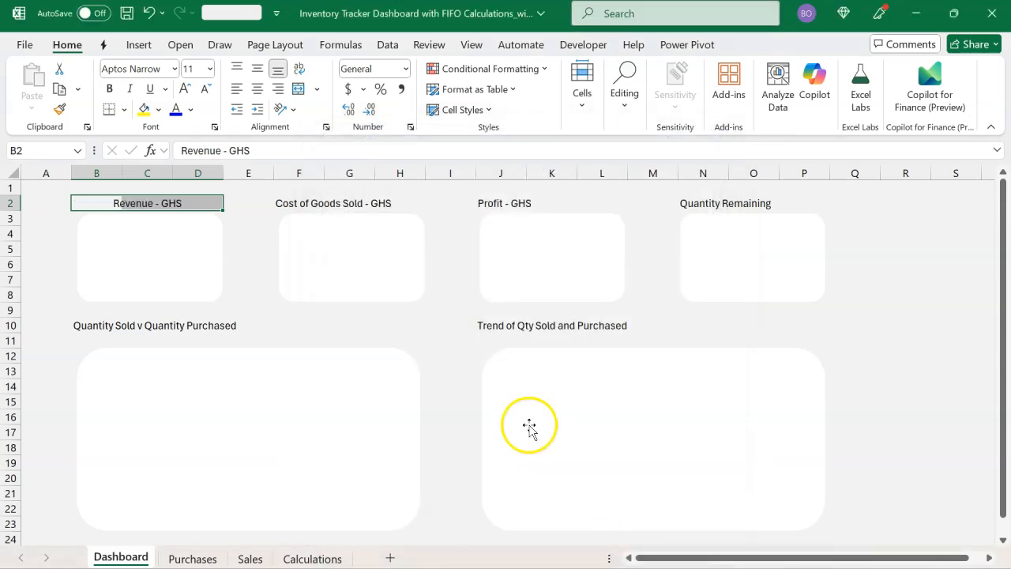
key("ctrl+b")
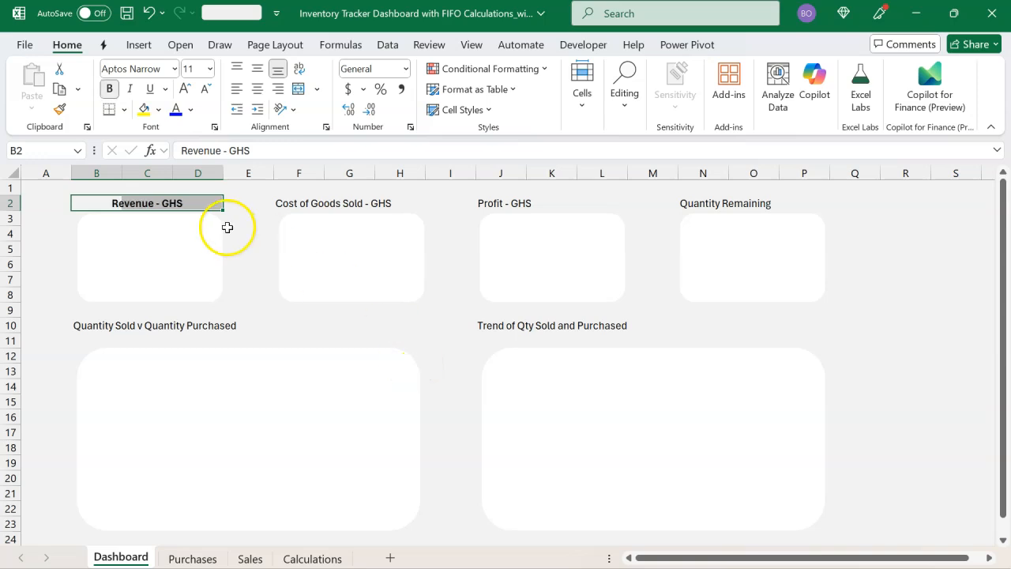
Add a bottom border under the Revenue - GHS heading across B2:D2.
left_click(103, 203)
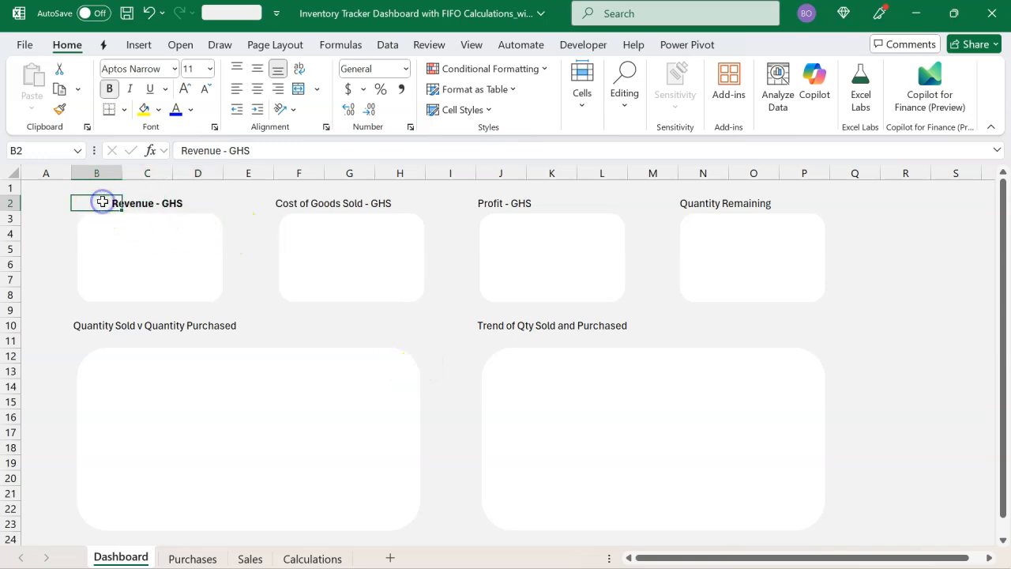
left_click_drag(102, 203, 184, 204)
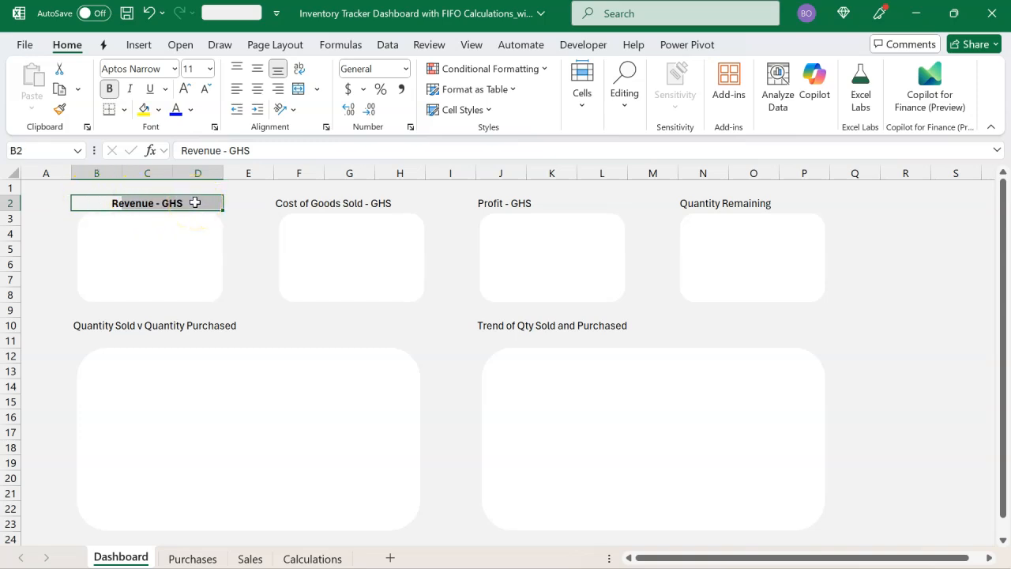
left_click(111, 116)
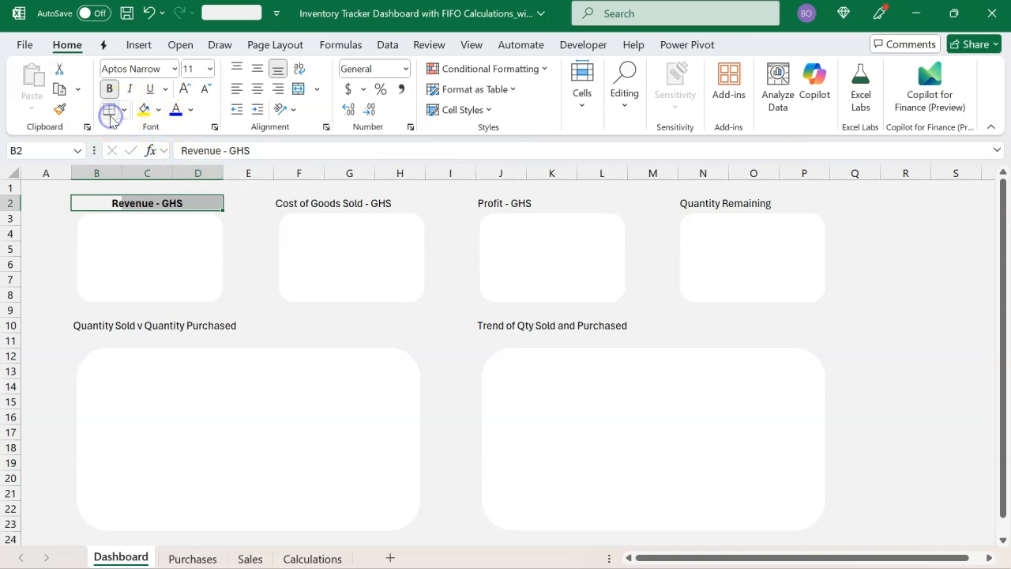
left_click(254, 279)
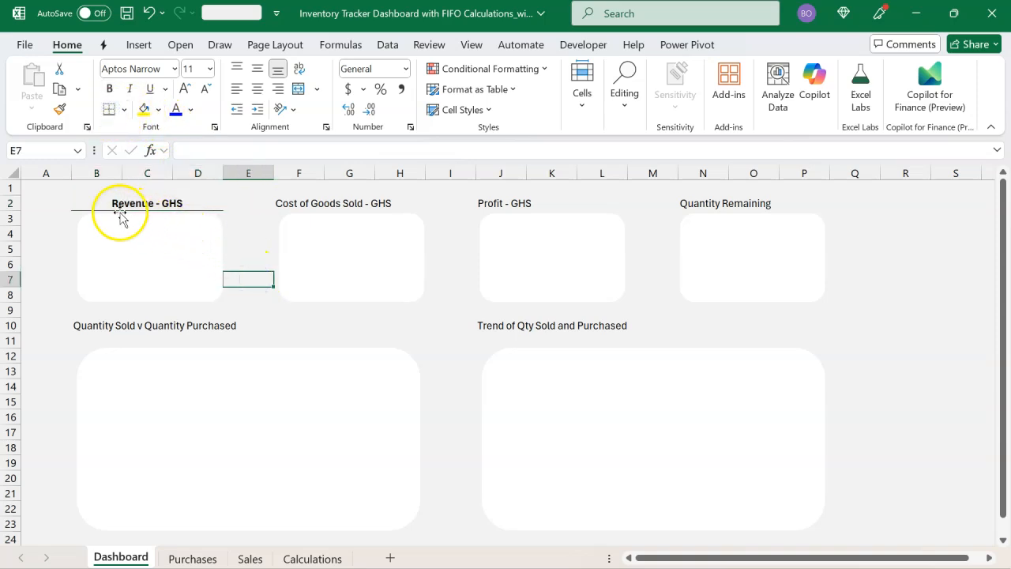
Copy the Revenue - GHS heading's formatting to the other three card headings in F2:H2, J2:L2 and N2:P2.
left_click_drag(95, 198, 204, 202)
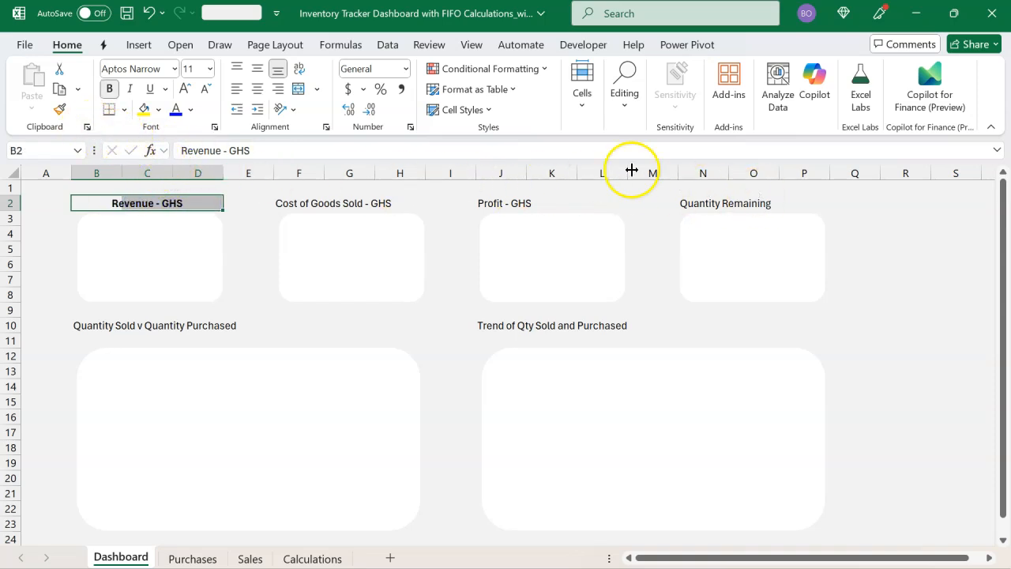
left_click(61, 114)
left_click_drag(286, 202, 387, 203)
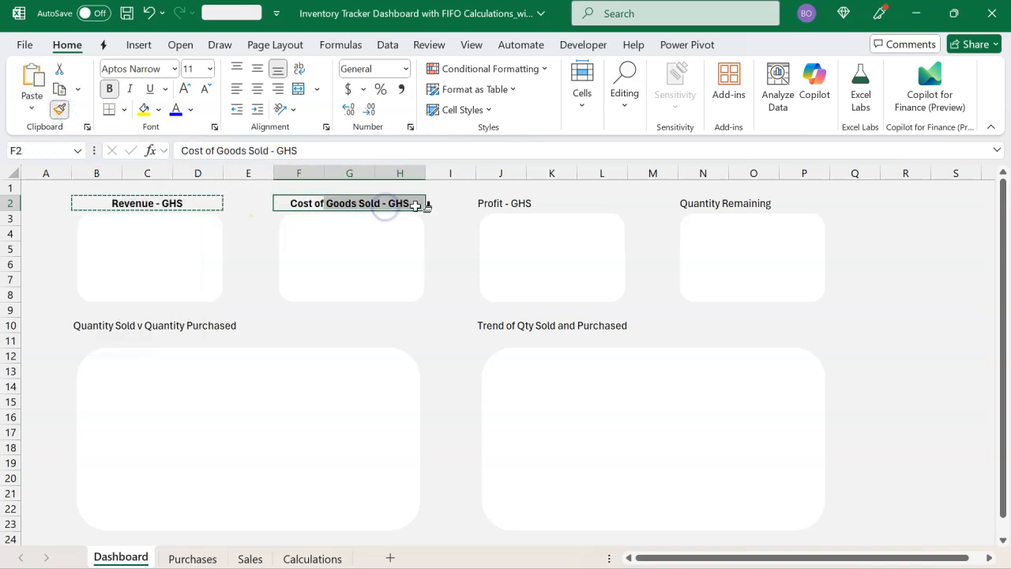
left_click_drag(486, 202, 587, 204)
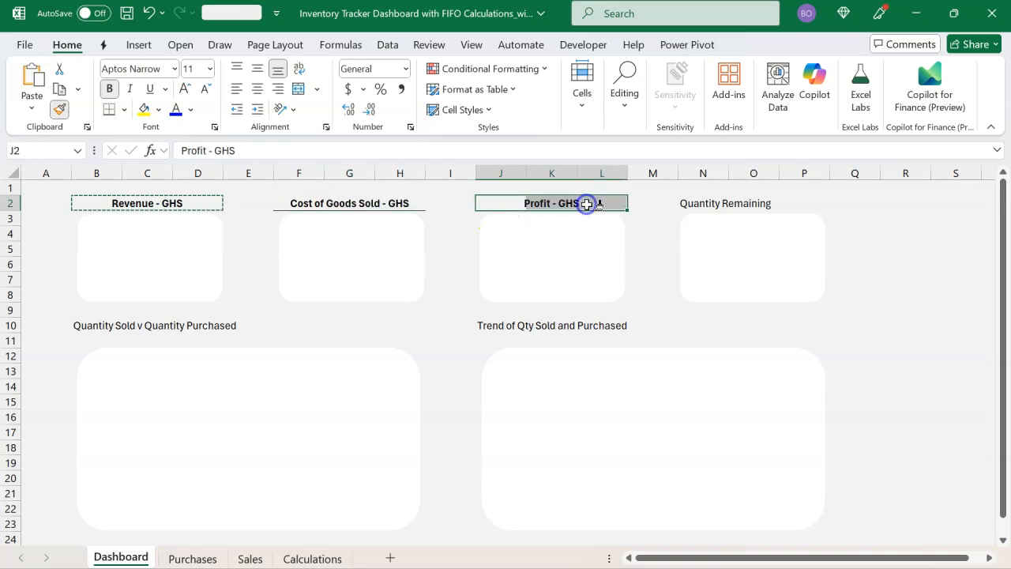
left_click_drag(683, 203, 781, 203)
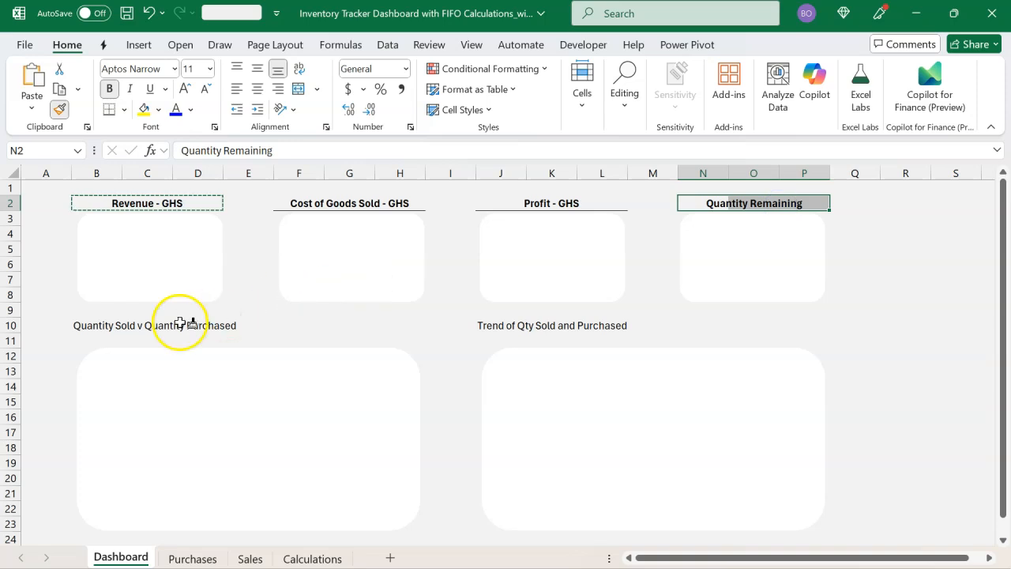
Paint the same heading formatting onto the two chart headings in B10:H10 and J10:P10, ending the format copying.
left_click(88, 325)
left_click_drag(115, 325, 400, 325)
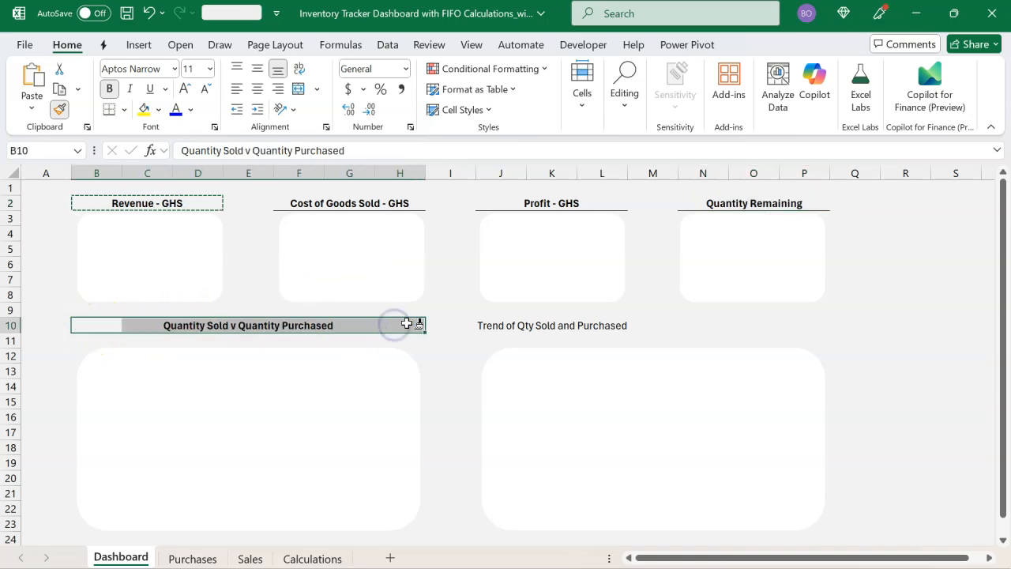
left_click_drag(494, 324, 793, 321)
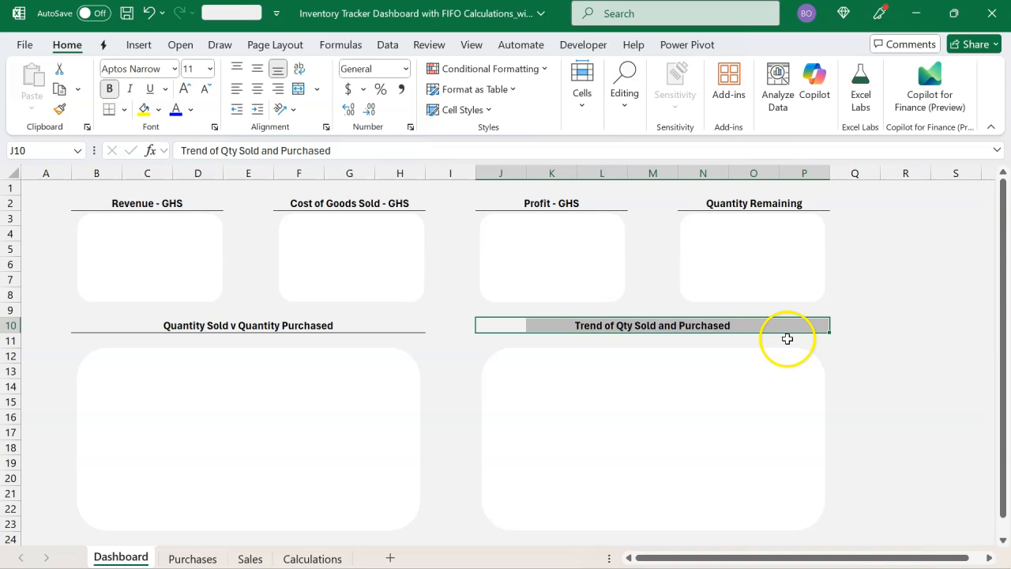
left_click(465, 368)
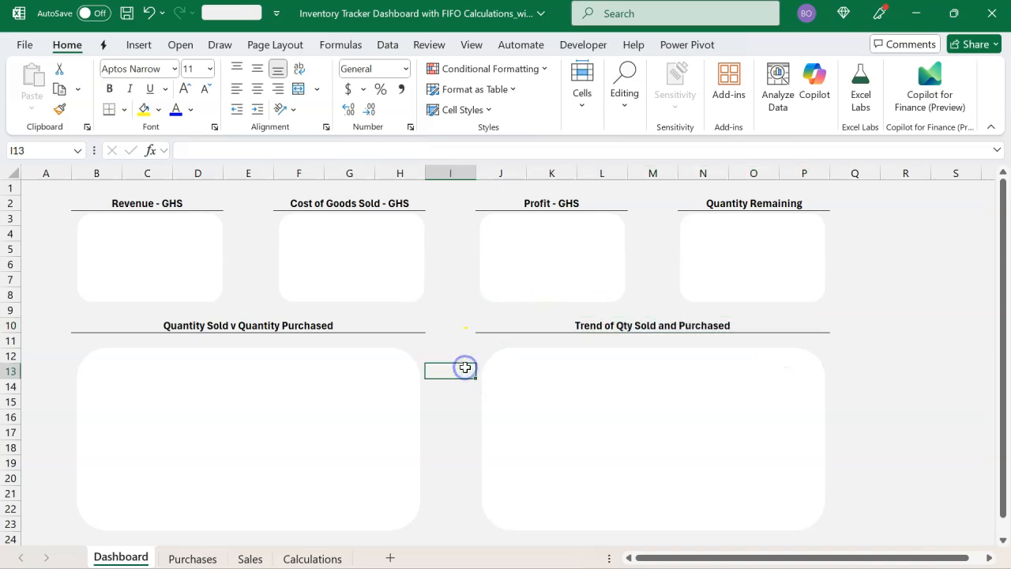
Check the Generate GetPivotData setting of the PivotTable on the Calculations sheet.
left_click(187, 271)
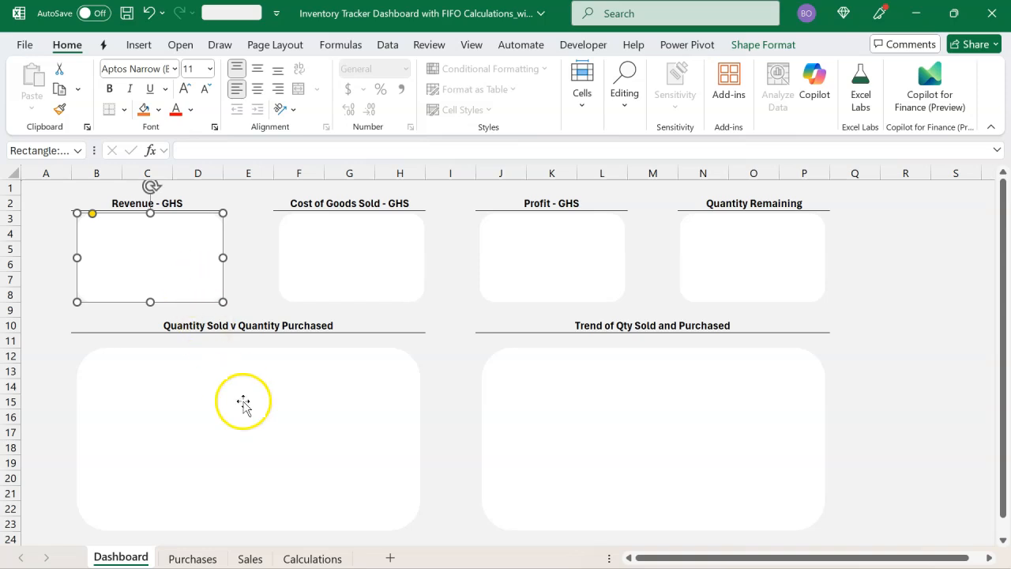
left_click(312, 554)
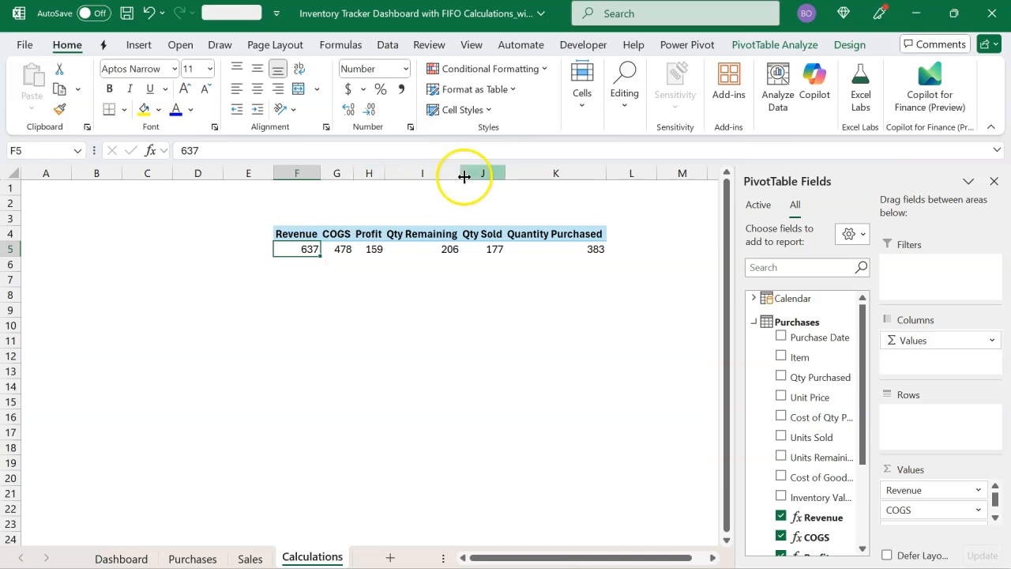
left_click(765, 46)
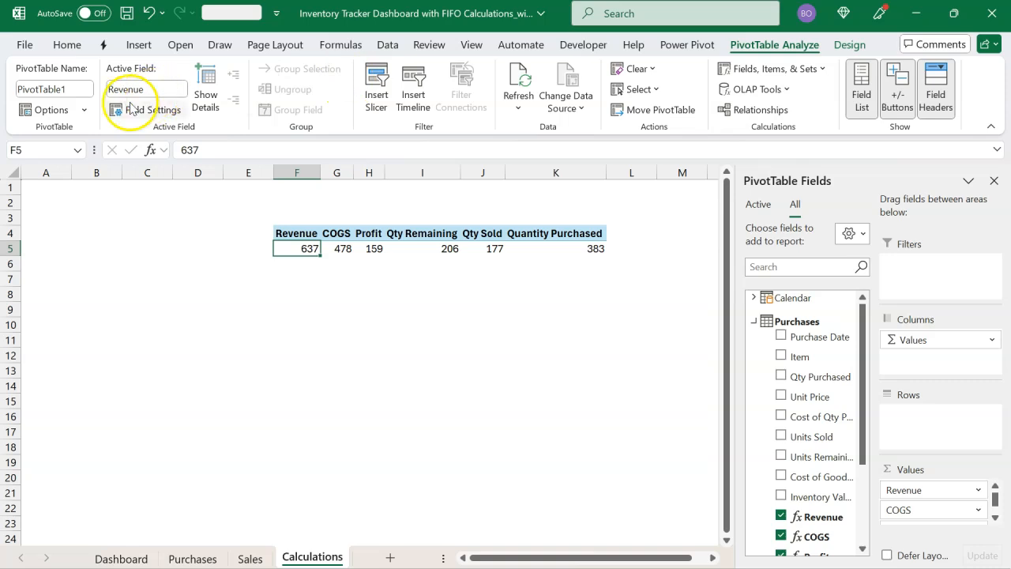
left_click(84, 110)
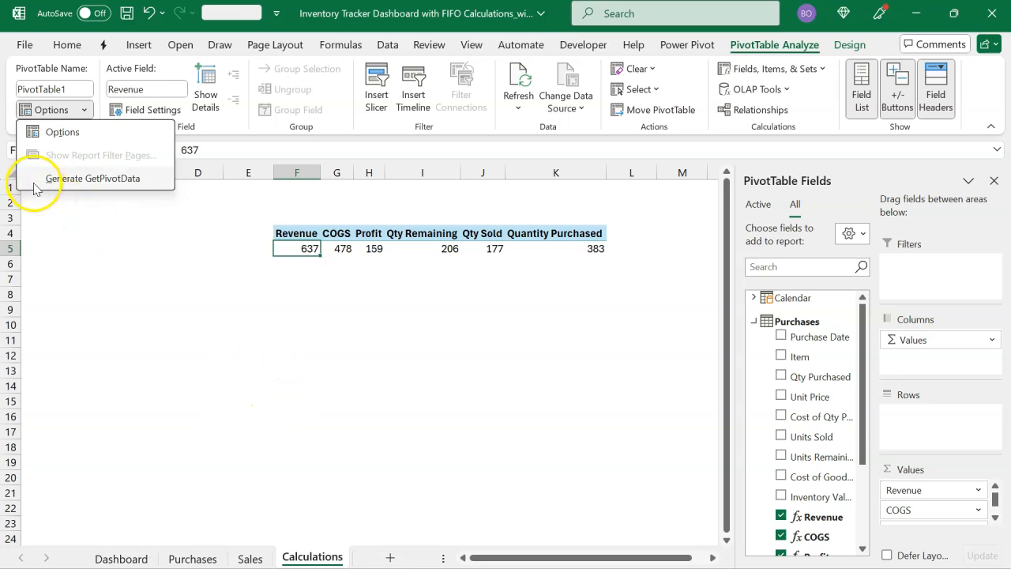
left_click(148, 277)
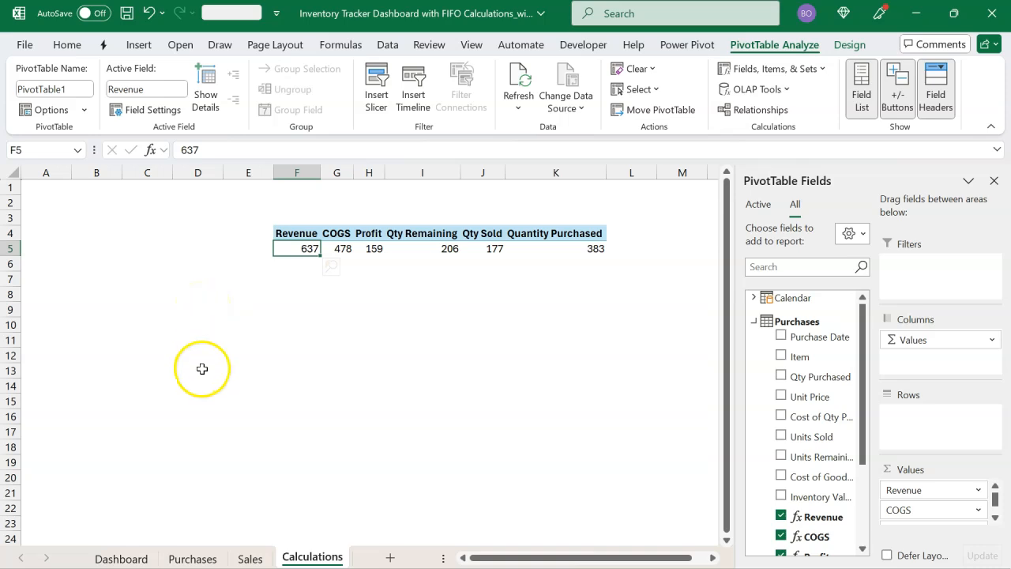
left_click(198, 368)
Link the Revenue card on the Dashboard to the pivot revenue value with the formula =Calculations!F5.
left_click(121, 558)
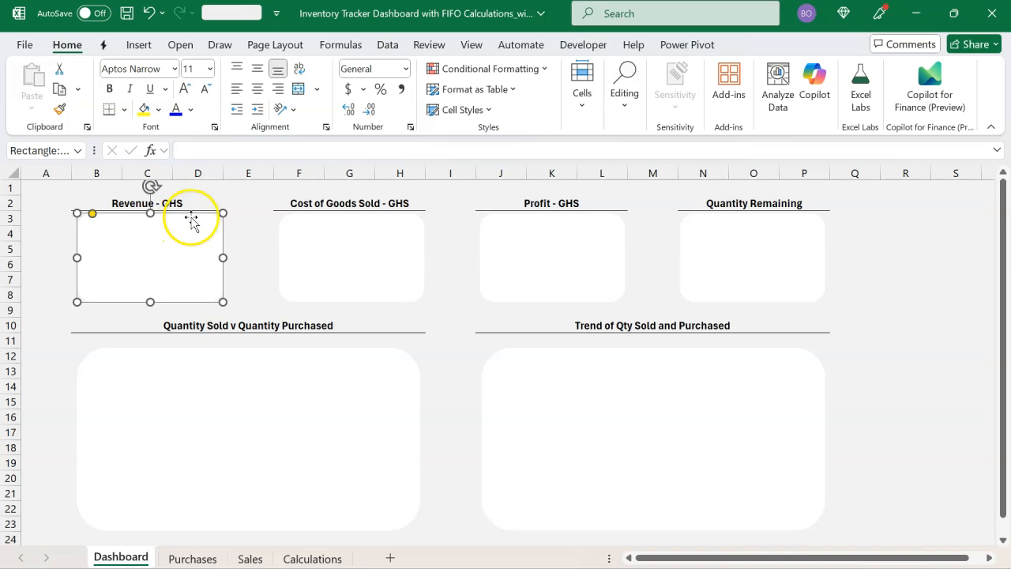
left_click(193, 218)
left_click(223, 152)
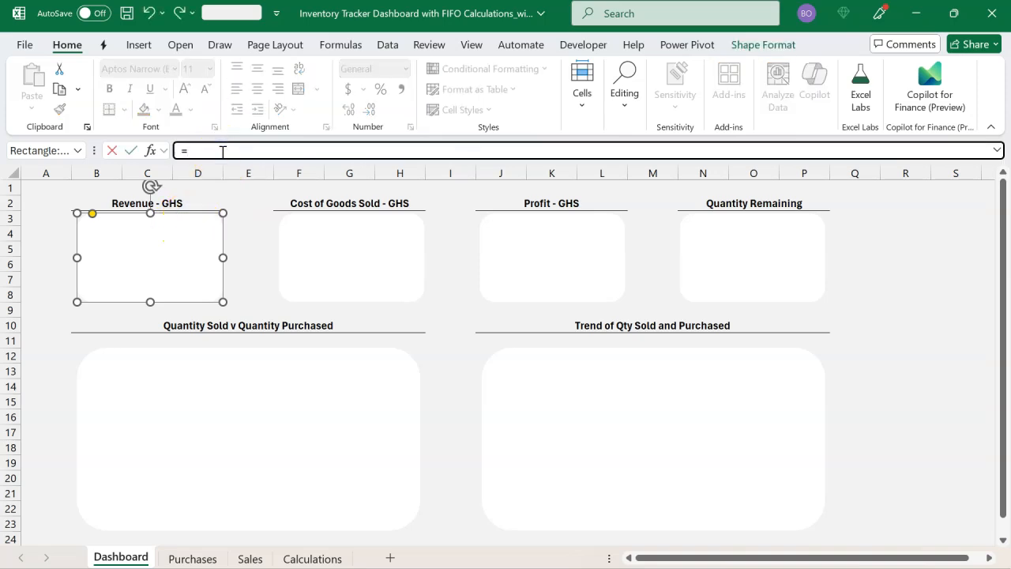
left_click(291, 557)
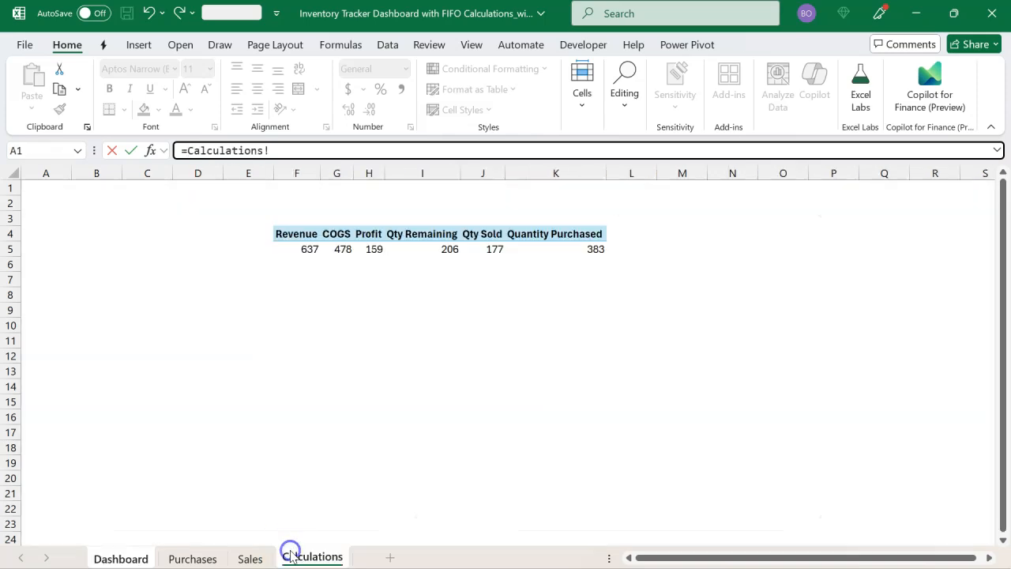
left_click(307, 251)
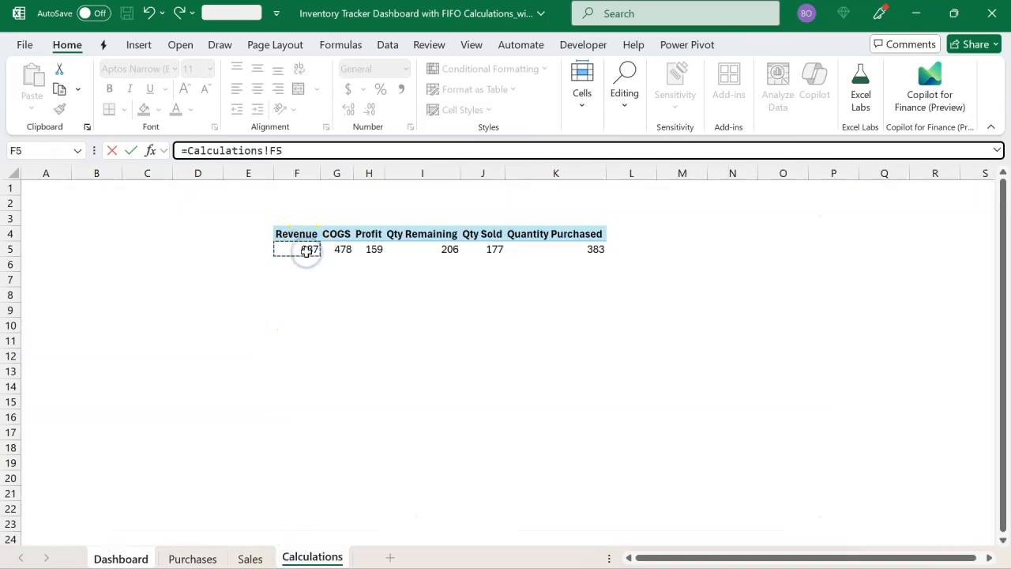
key("Return")
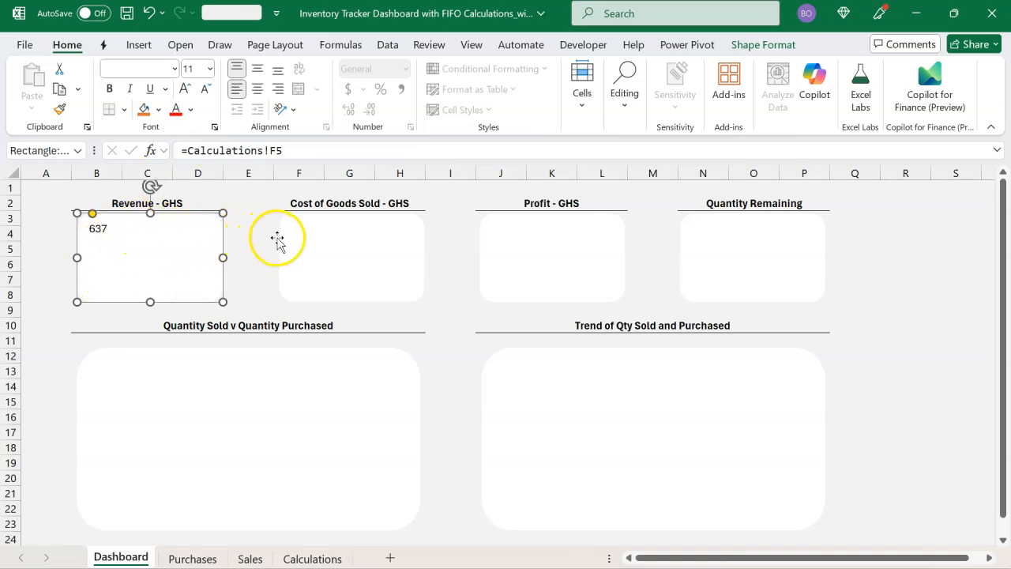
Link the Cost of Goods Sold card to the pivot COGS value with the formula =Calculations!G5.
left_click(302, 239)
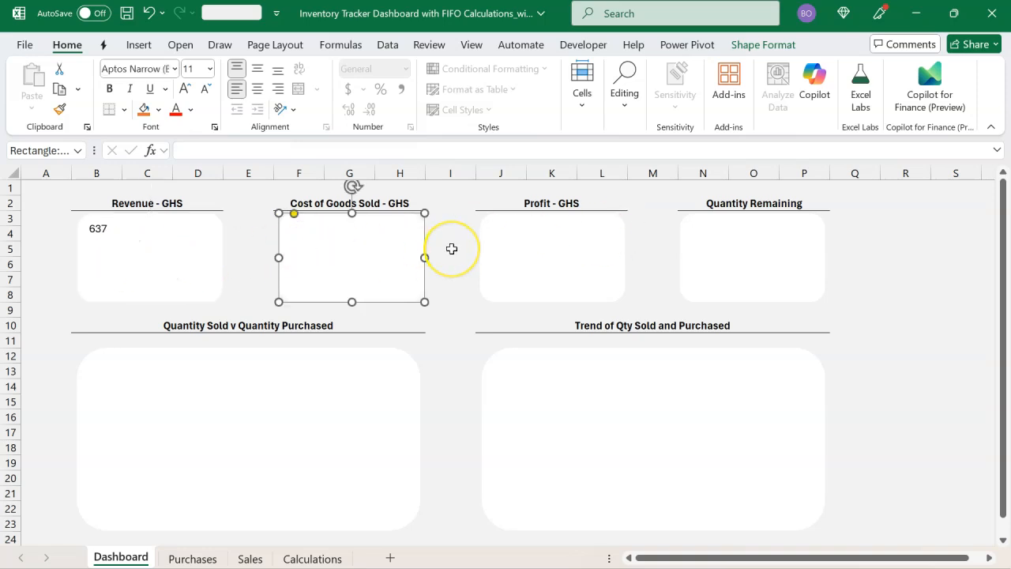
left_click(298, 151)
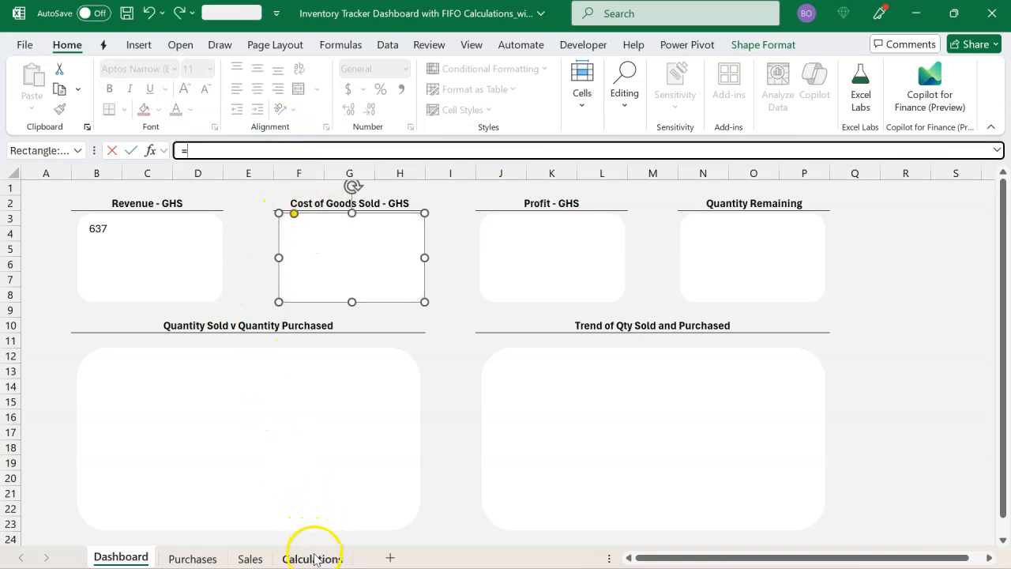
left_click(314, 558)
left_click(338, 250)
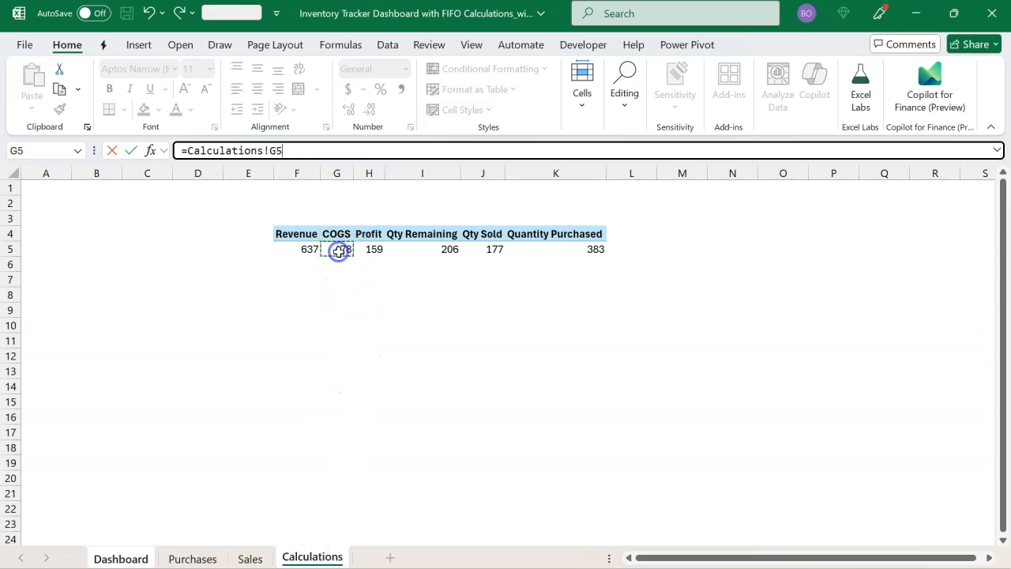
key("Return")
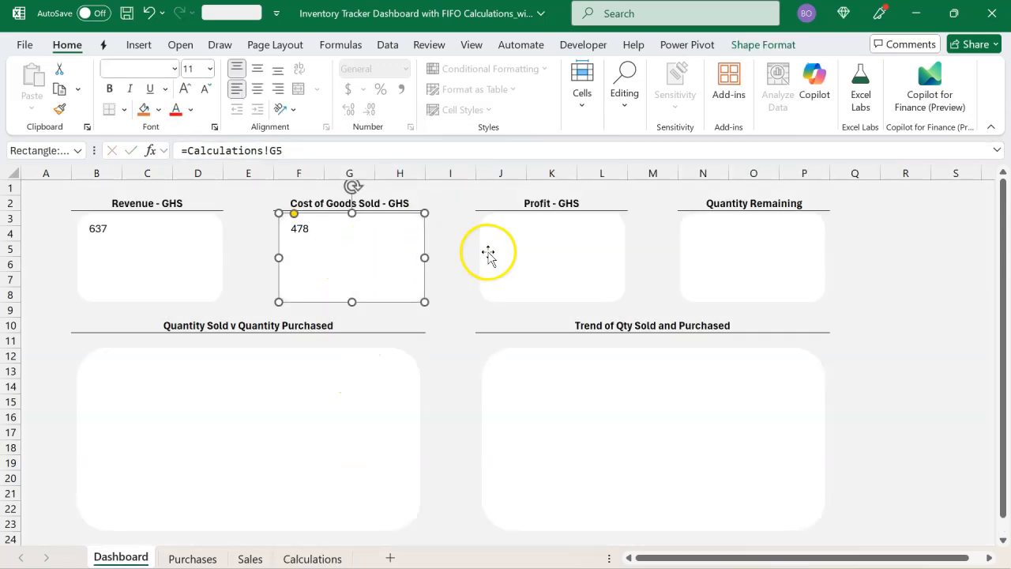
Link the Profit card to the pivot profit value with the formula =Calculations!H5.
left_click(486, 253)
left_click(346, 152)
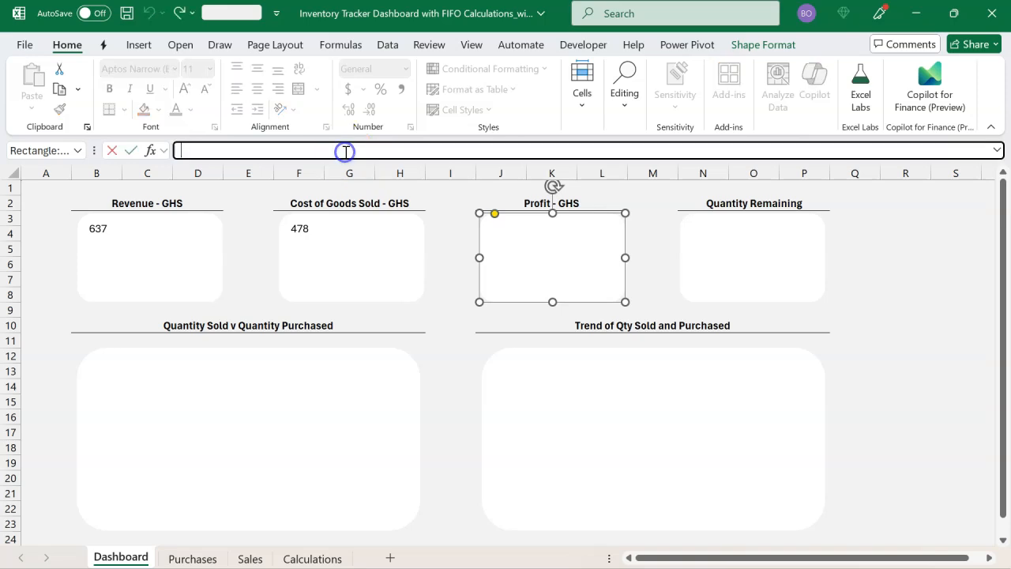
type("=")
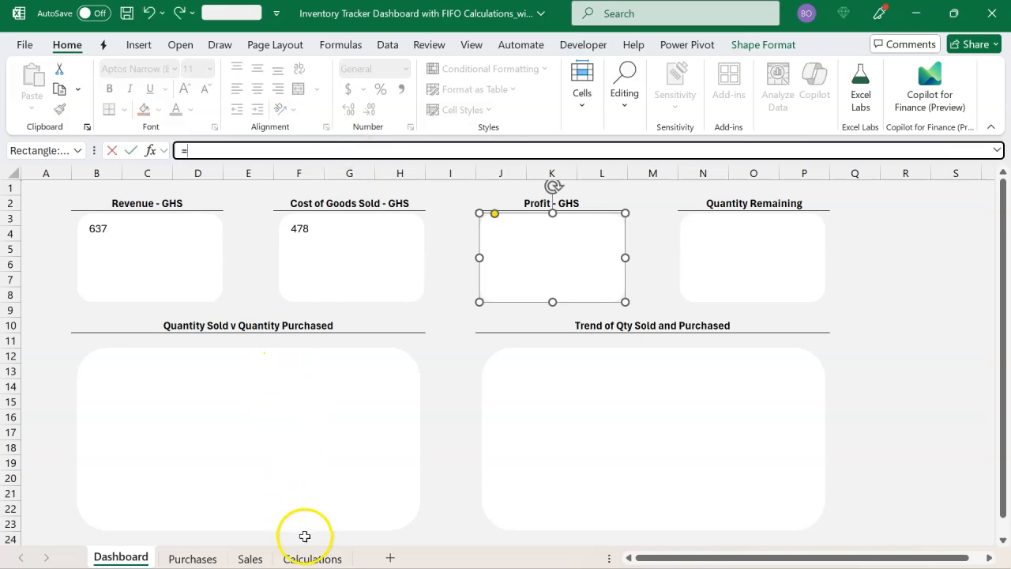
left_click(312, 557)
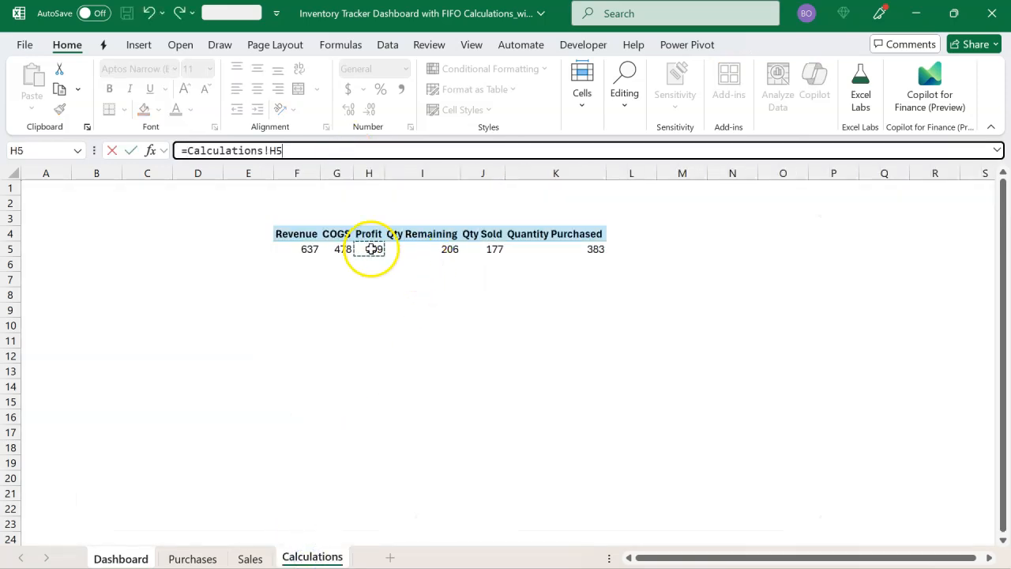
key("Return")
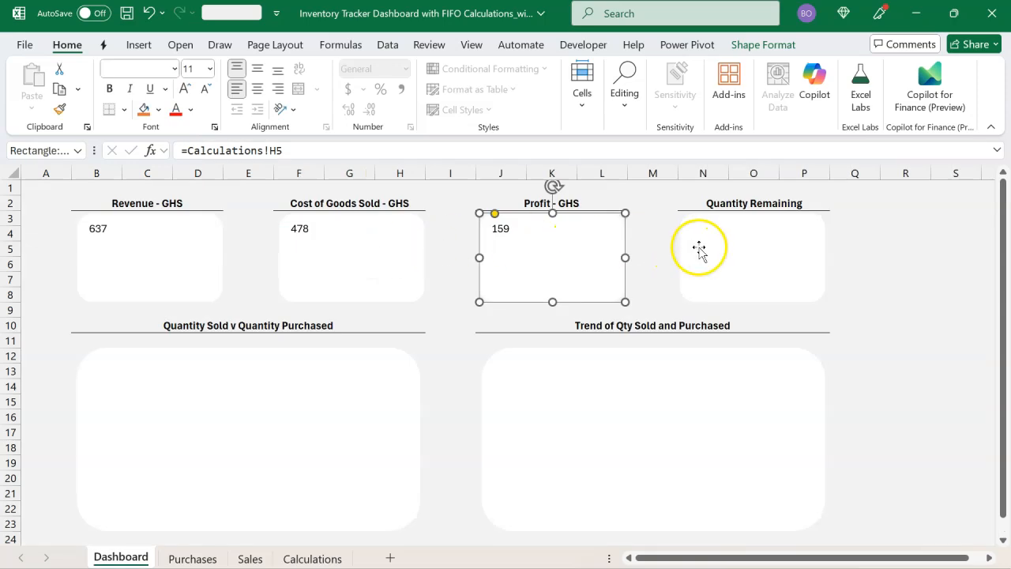
Link the Quantity Remaining card to the pivot Qty Remaining value with the formula =Calculations!I5.
left_click(699, 250)
left_click(427, 149)
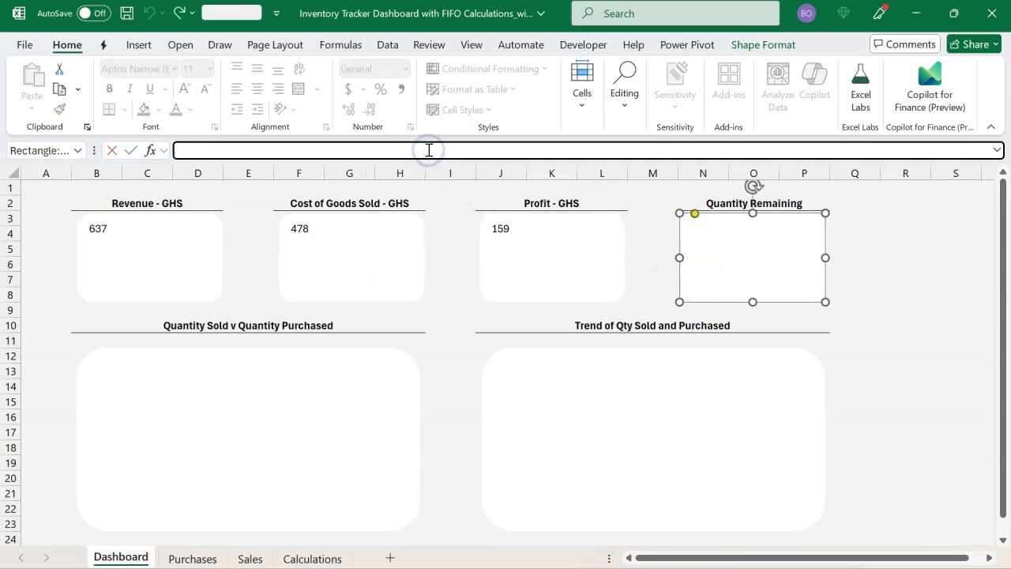
type("=")
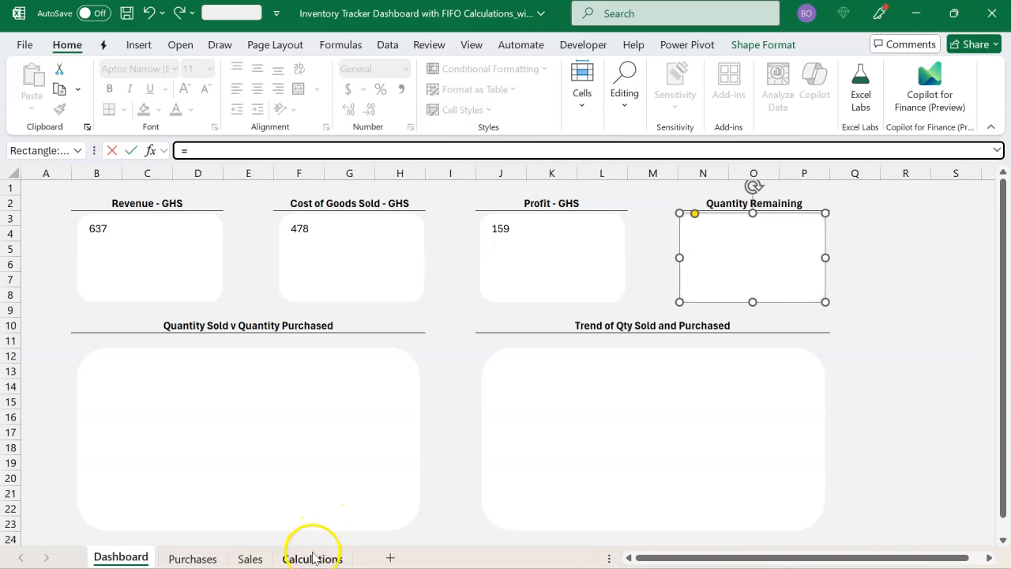
left_click(312, 558)
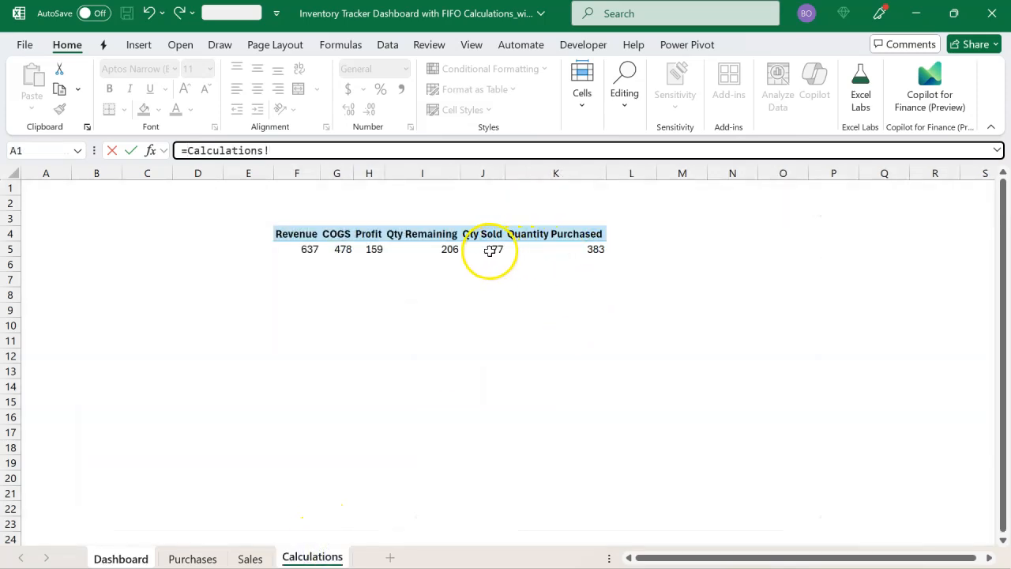
left_click(452, 250)
key("Return")
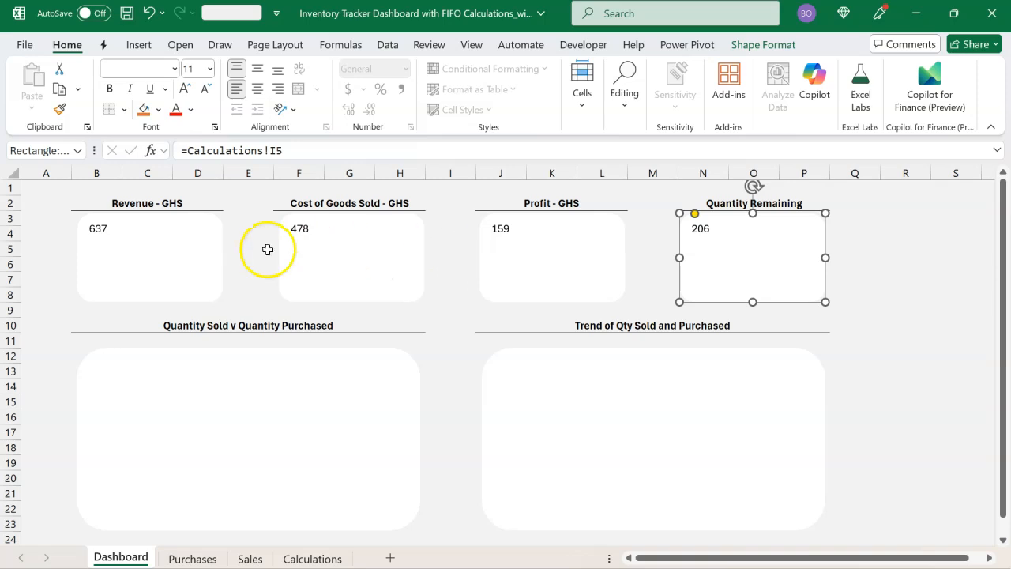
Format the Revenue card figure in Berlin Sans FB at size 36, centred both horizontally and vertically.
left_click(217, 250)
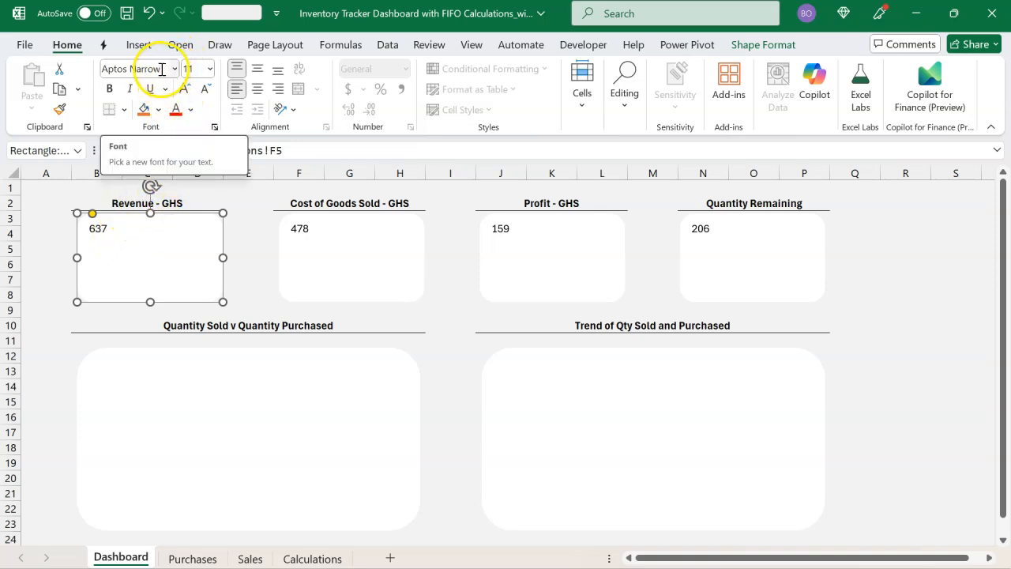
left_click(162, 69)
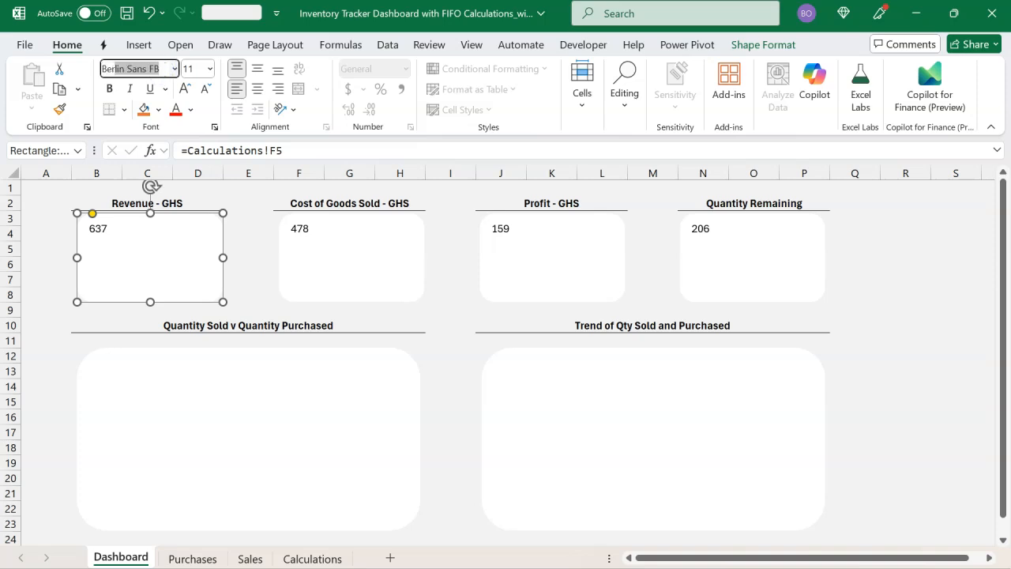
key("Return")
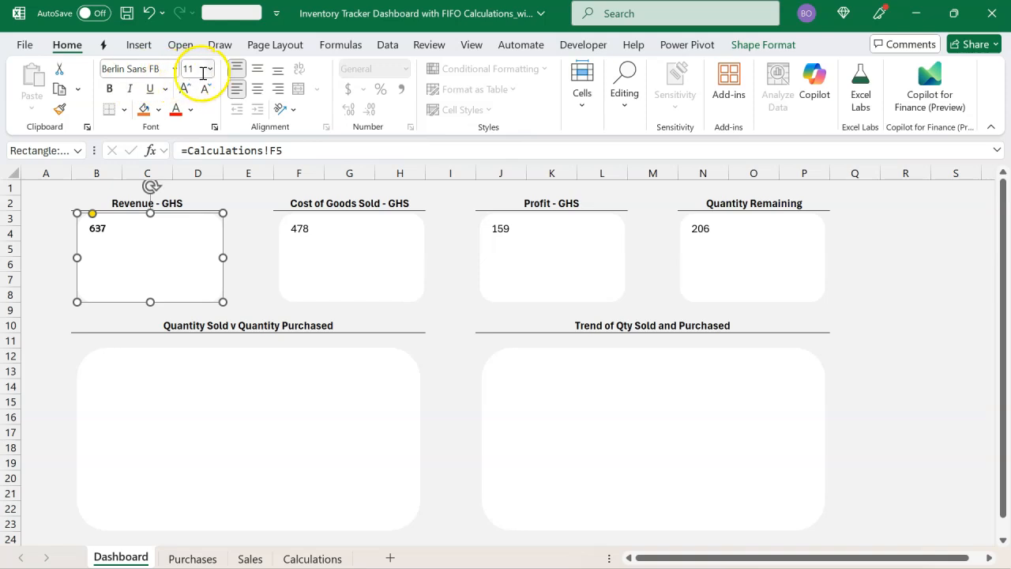
left_click(258, 71)
left_click(258, 89)
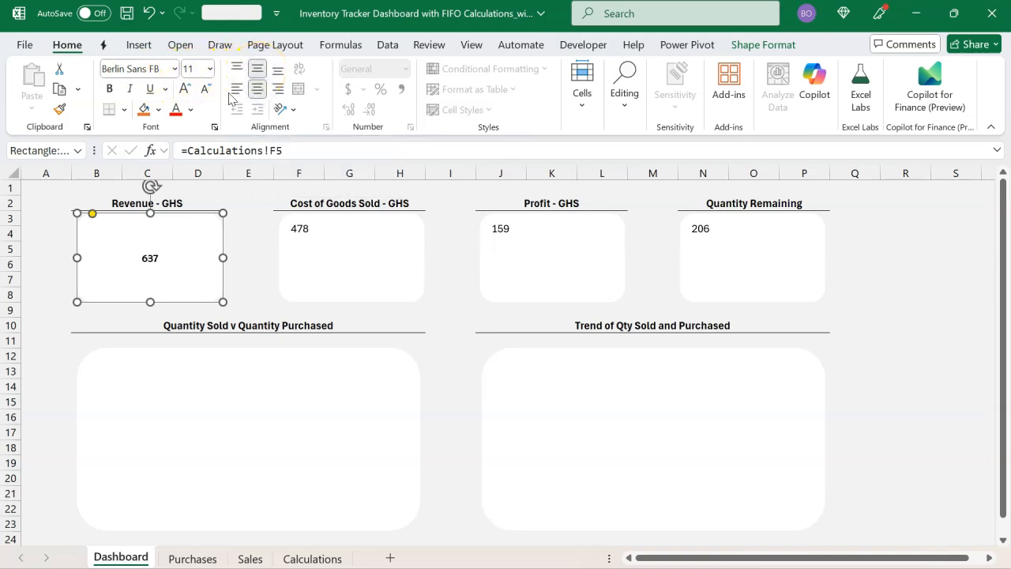
left_click(186, 89)
left_click(187, 89)
left_click(186, 89)
left_click(186, 90)
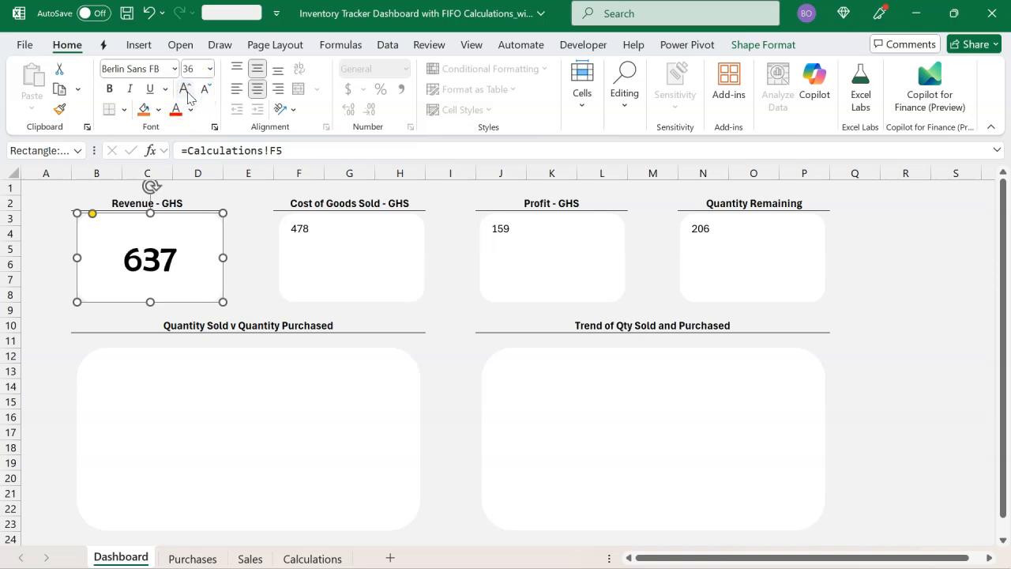
left_click(109, 187)
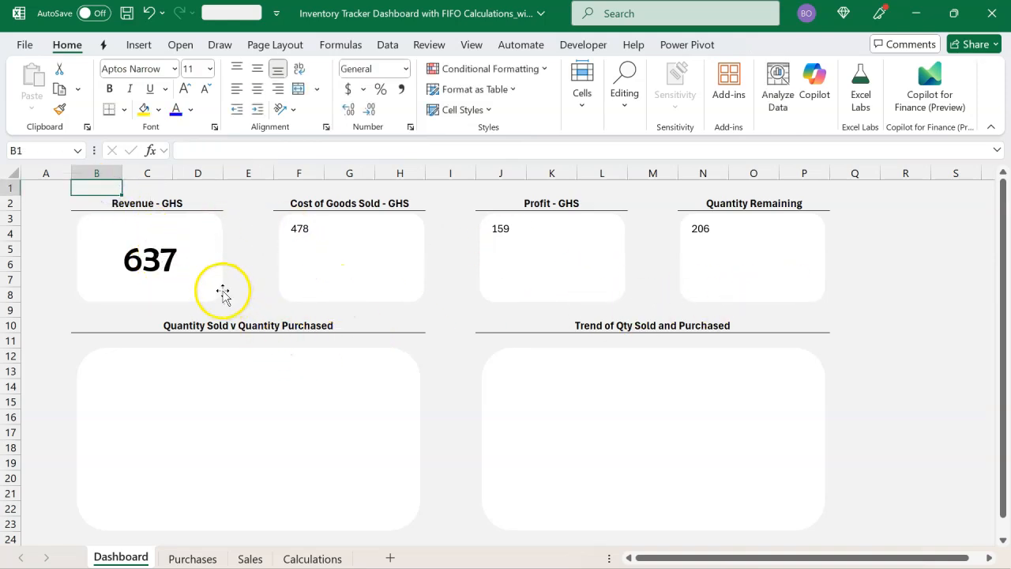
Copy the Revenue card's formatting to the Cost of Goods Sold, Profit and Quantity Remaining cards.
left_click(223, 291)
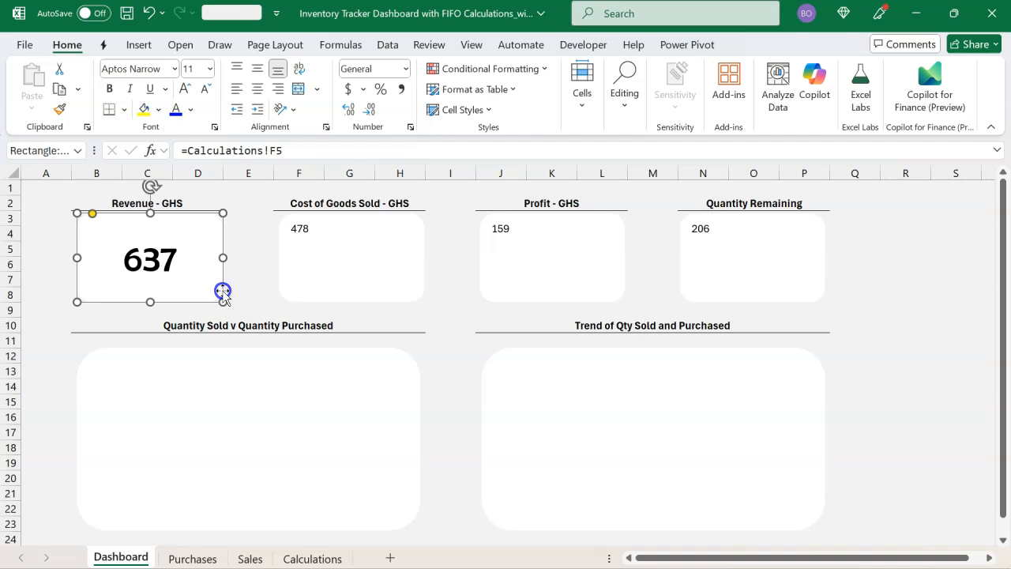
left_click(63, 113)
left_click(386, 252)
left_click(531, 243)
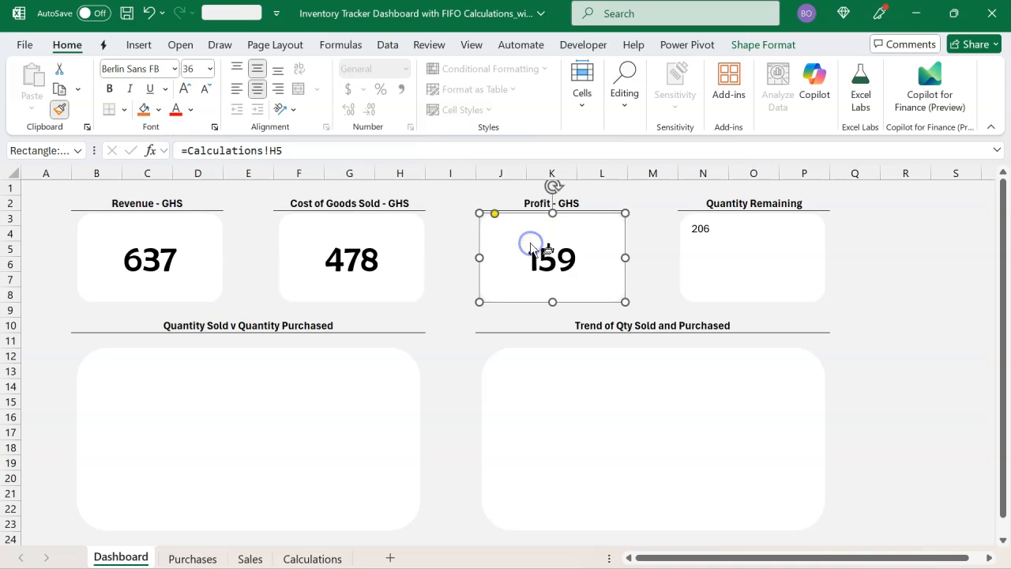
left_click(720, 238)
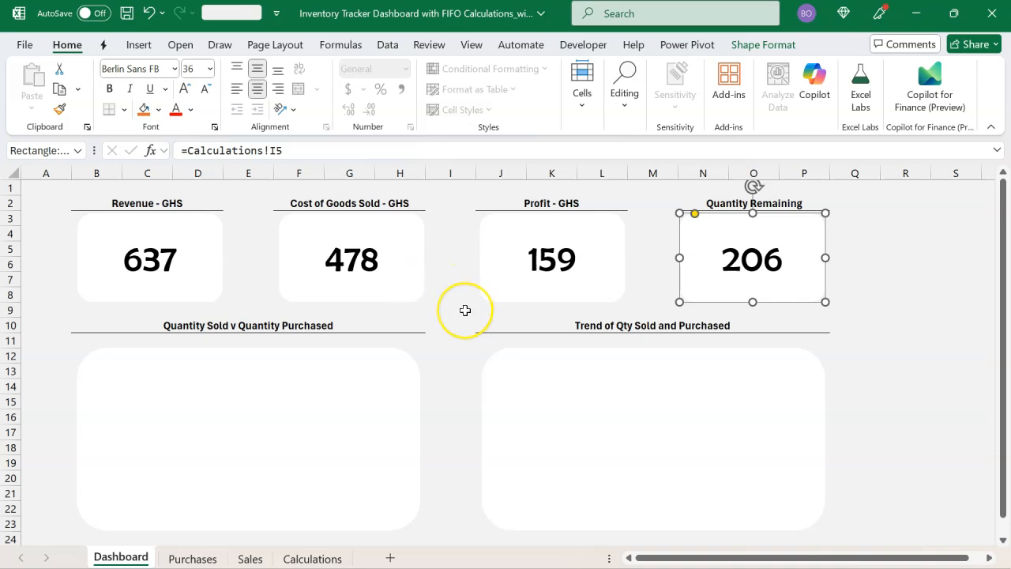
left_click(465, 311)
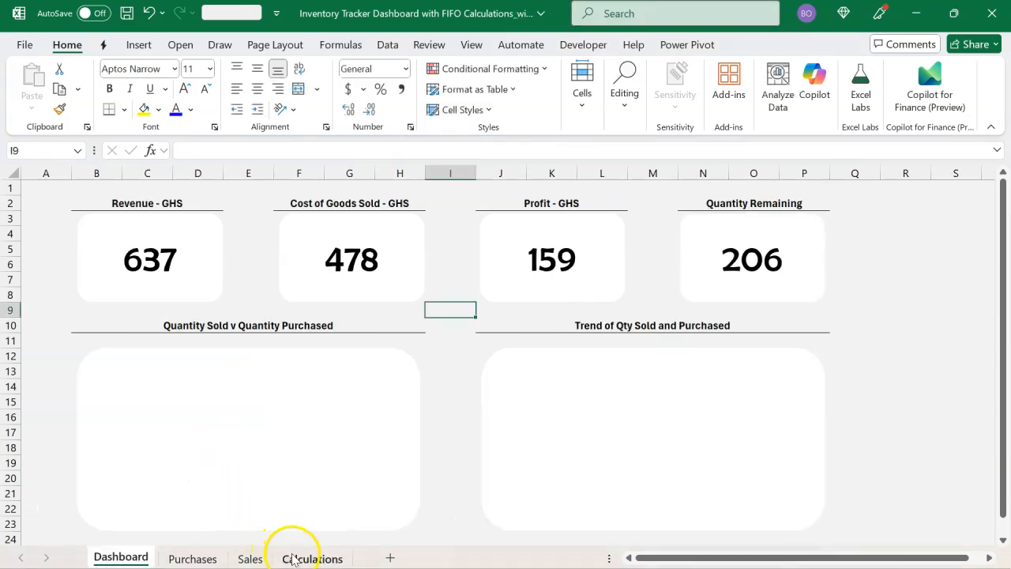
Insert a PivotTable from the Data Model in cell O4 of the existing Calculations sheet.
left_click(293, 557)
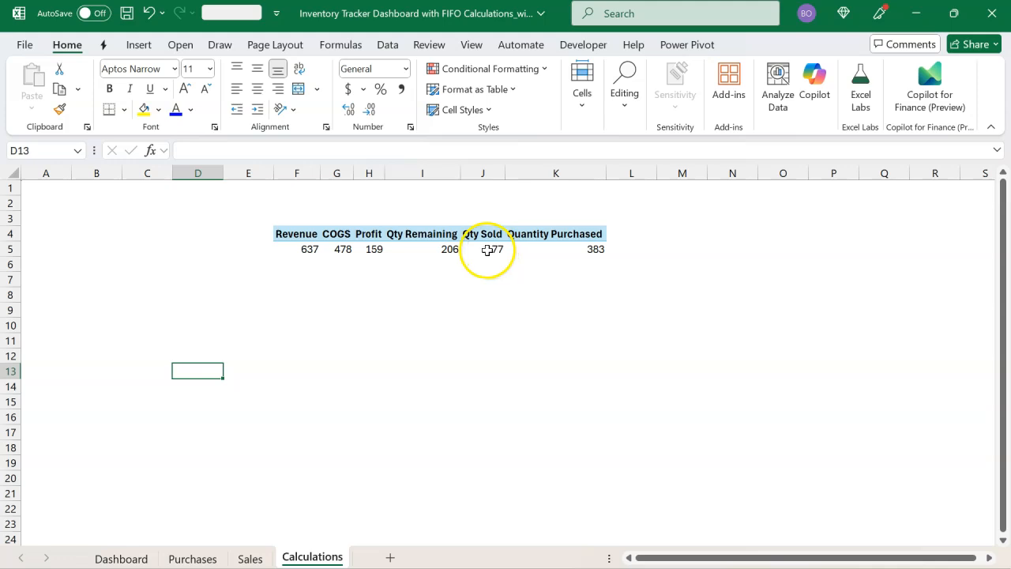
left_click(486, 249)
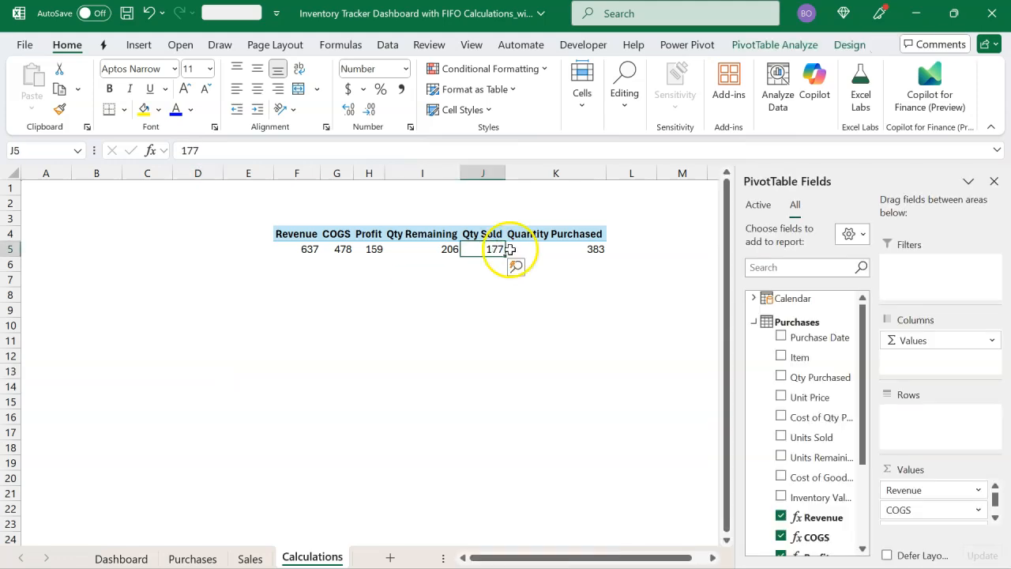
left_click(560, 249)
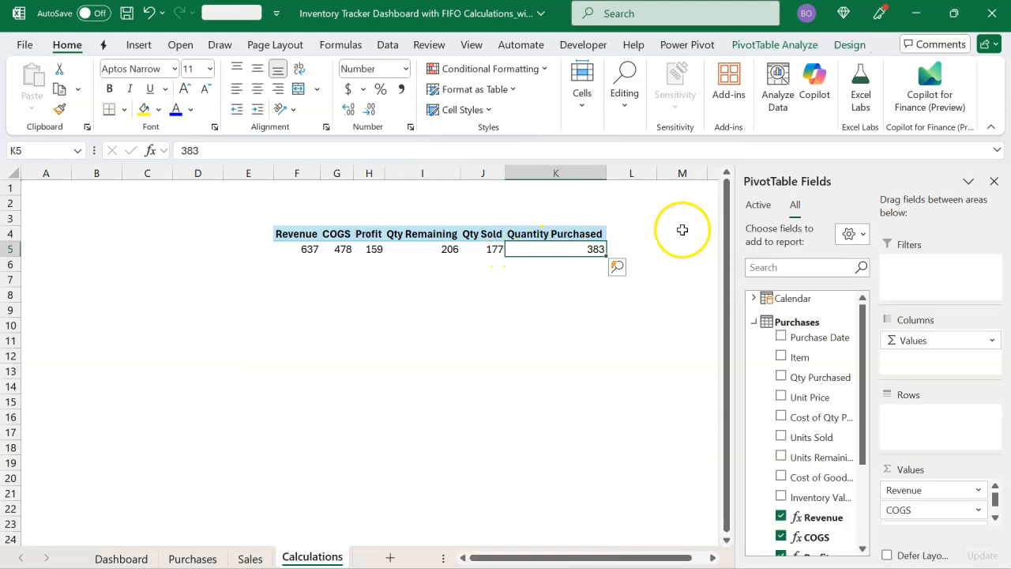
left_click(993, 184)
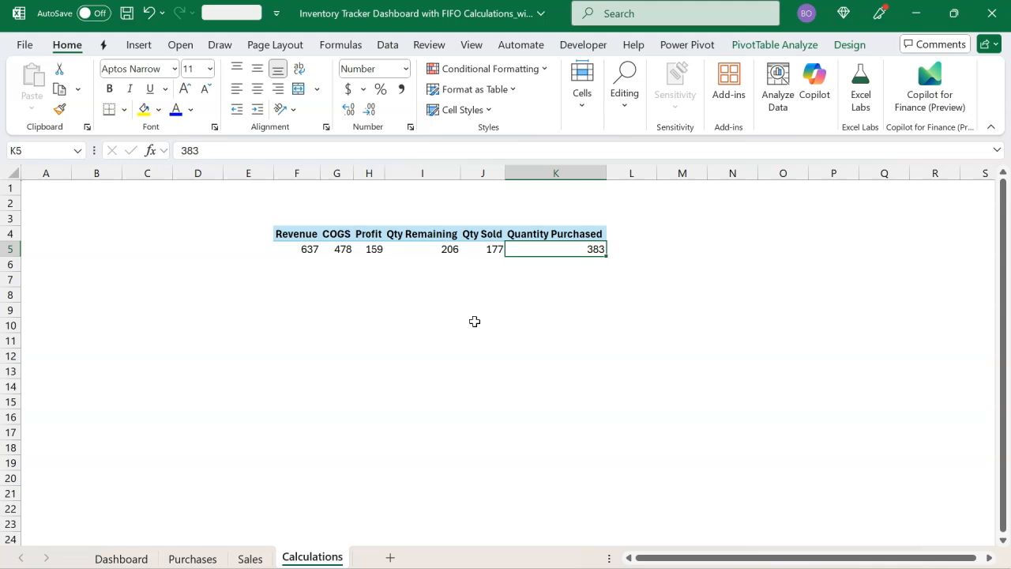
scroll(683, 237, "right", 3)
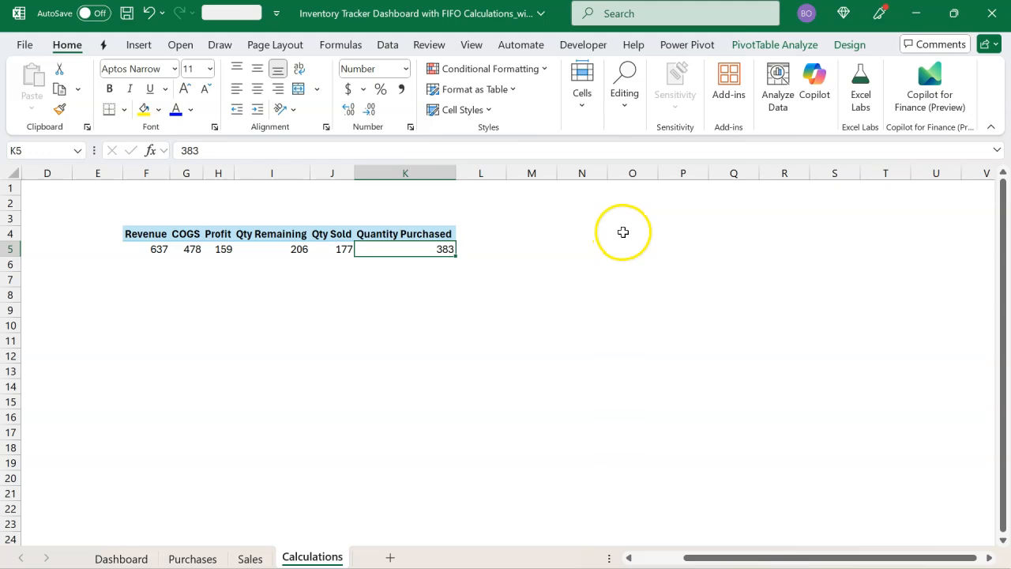
left_click(624, 232)
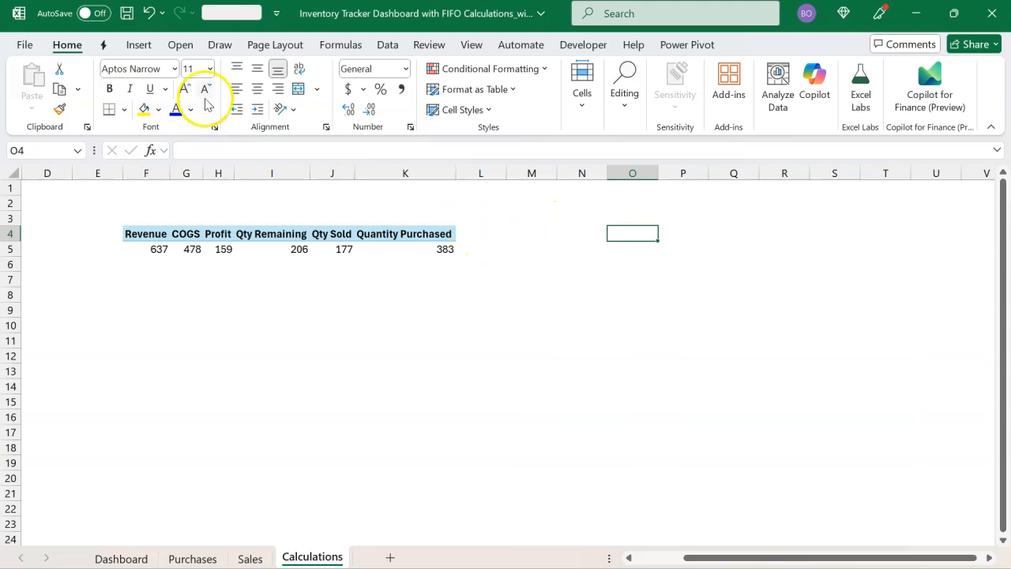
left_click(139, 44)
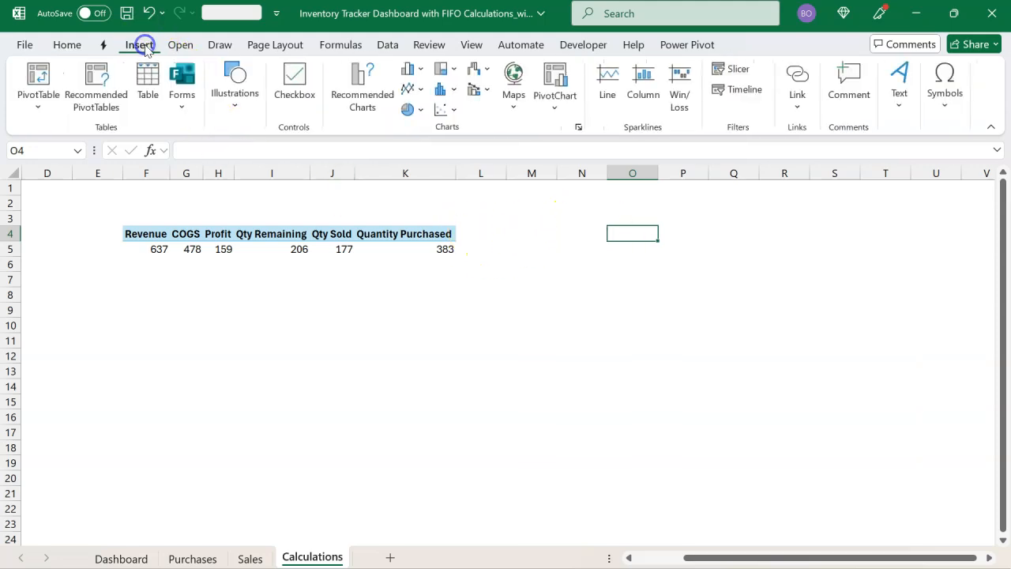
left_click(37, 108)
left_click(76, 176)
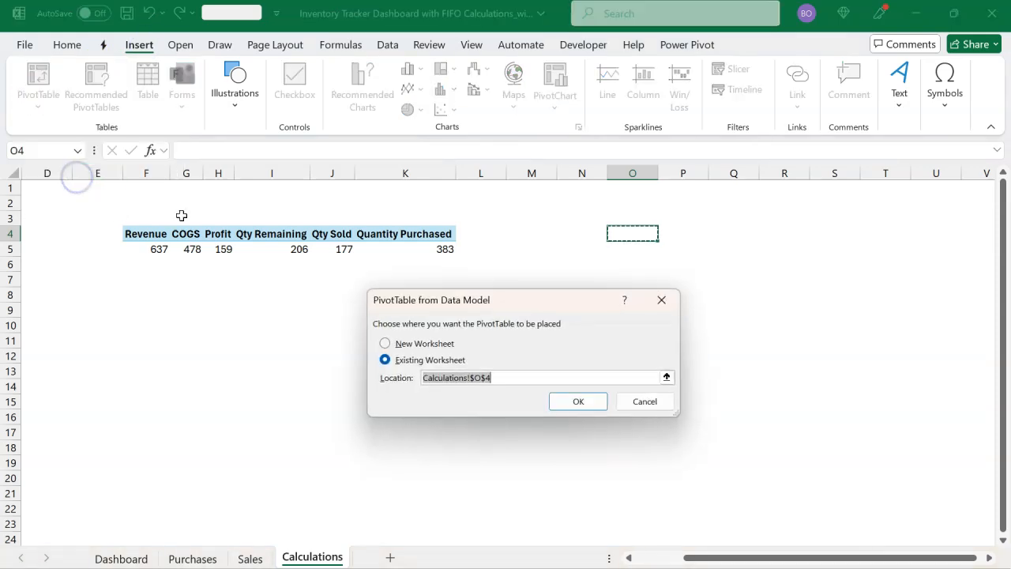
left_click(569, 401)
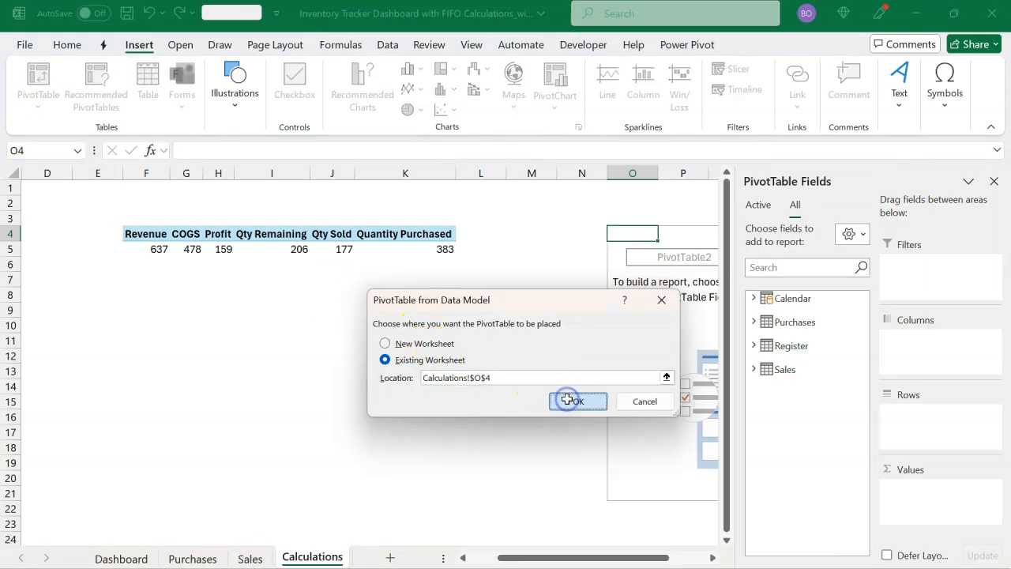
Add the Qty Sold and Quantity Purchased measures from the Purchases table as values of the new PivotTable.
left_click(755, 322)
scroll(779, 407, "down", 3)
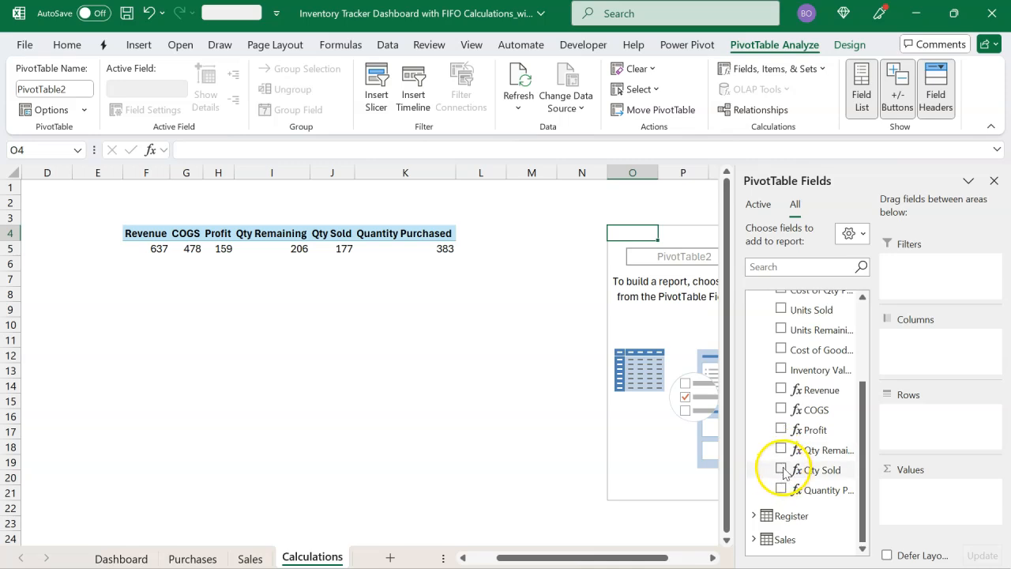
left_click(782, 471)
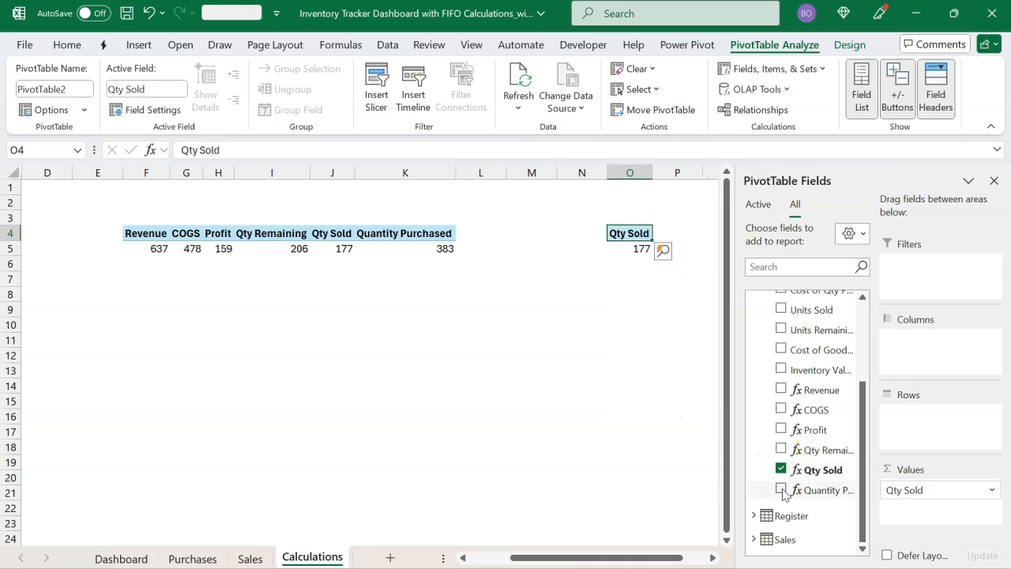
left_click(782, 490)
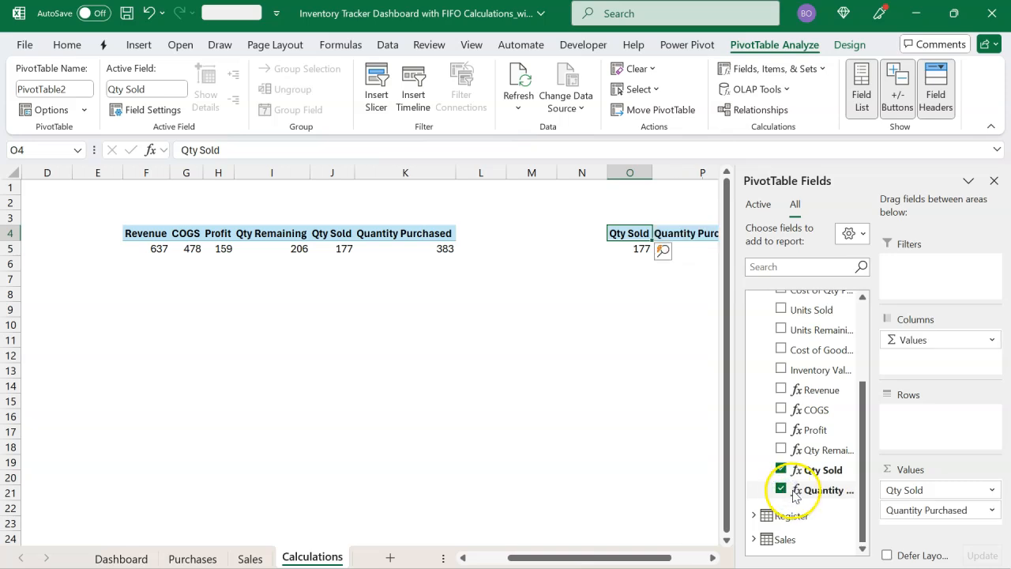
scroll(609, 473, "right", 1)
scroll(609, 474, "right", 3)
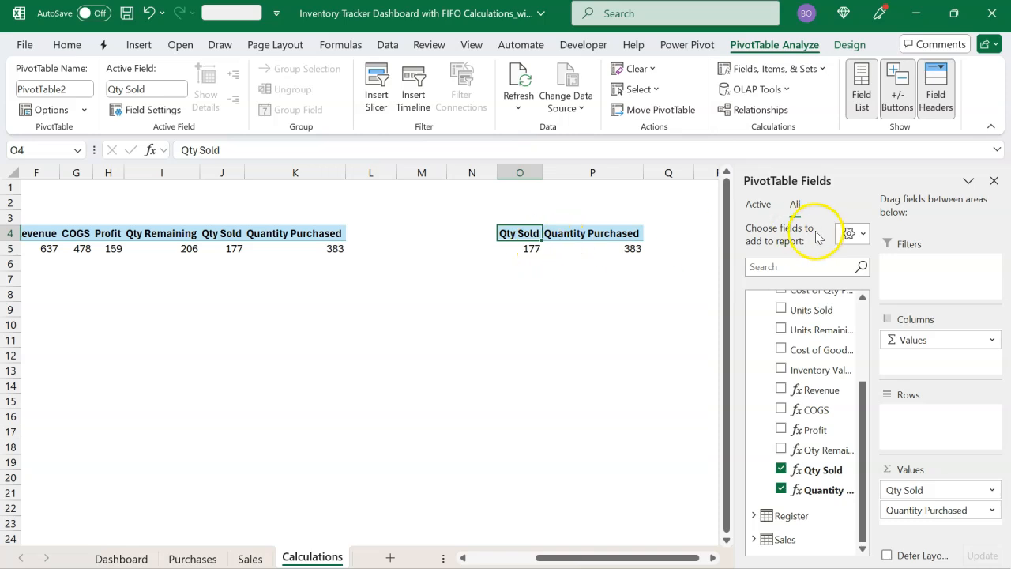
left_click(995, 182)
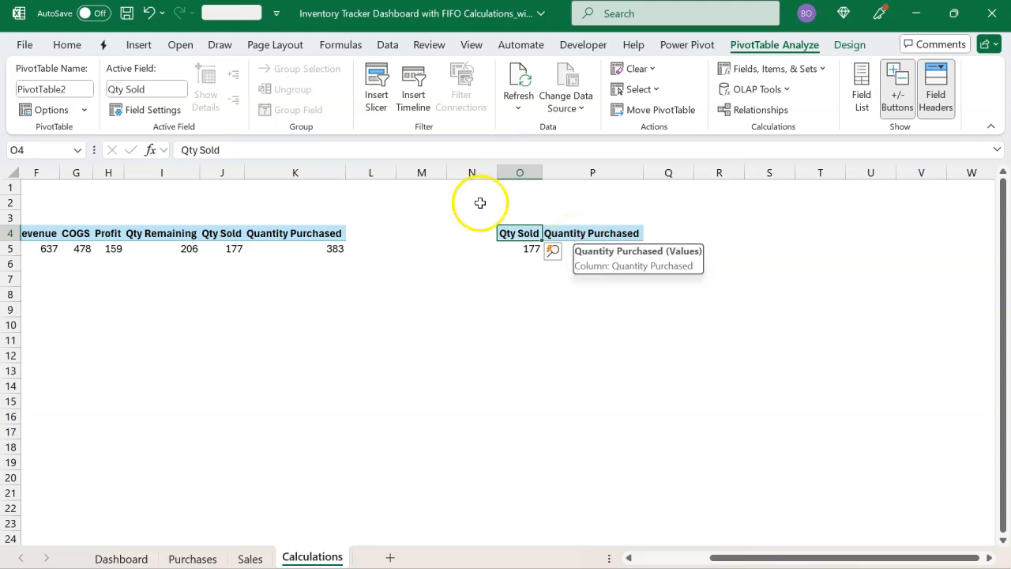
Insert a doughnut chart based on the Qty Sold and Quantity Purchased PivotTable.
left_click(141, 48)
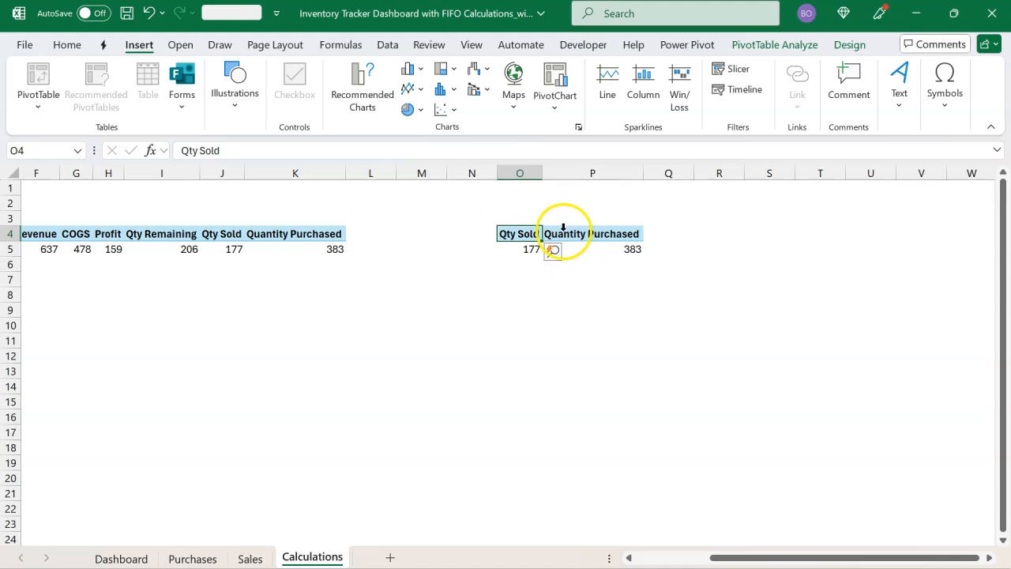
left_click(423, 109)
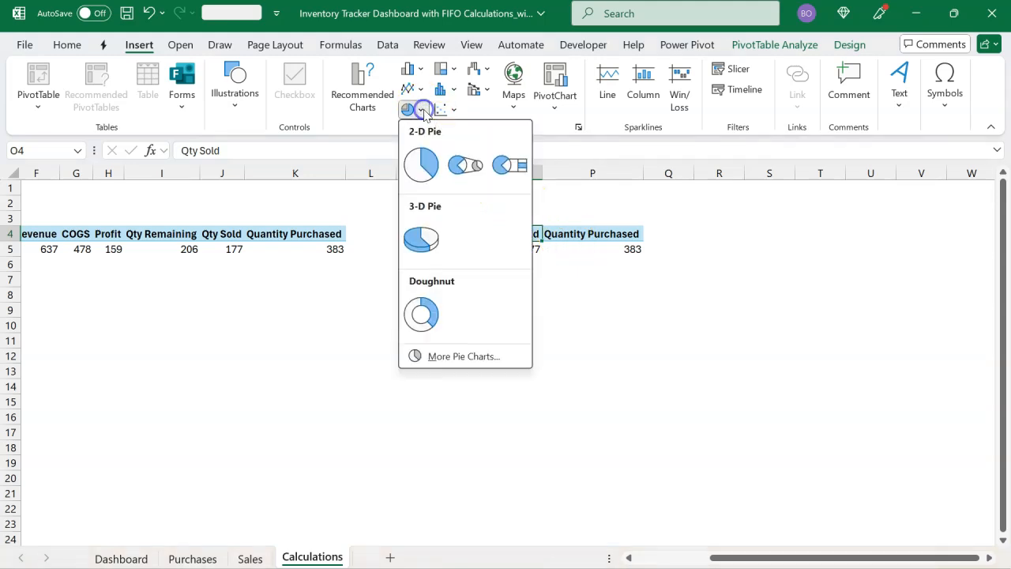
left_click(423, 313)
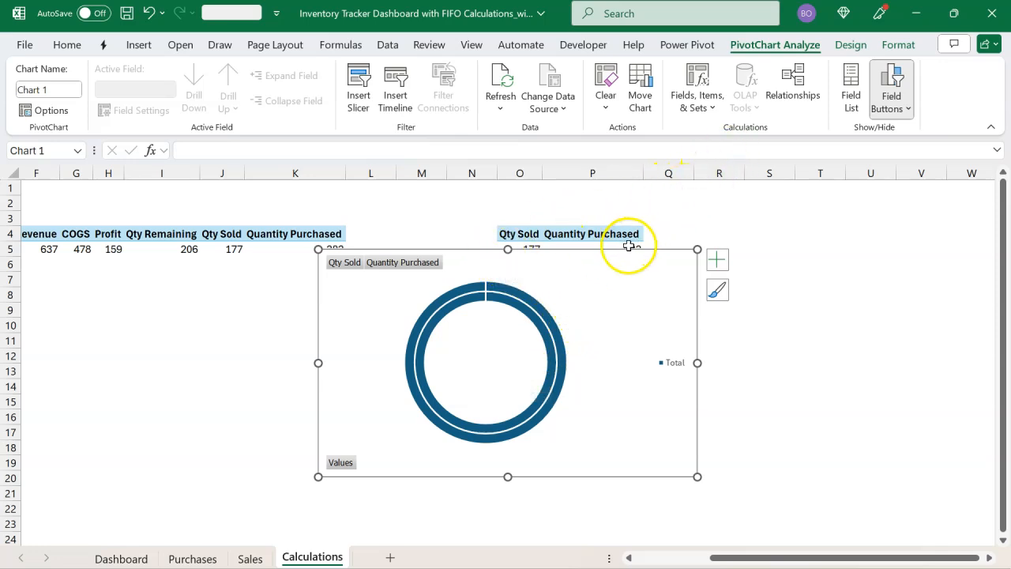
Switch the doughnut chart's rows and columns and move the chart below the PivotTable values.
left_click(835, 50)
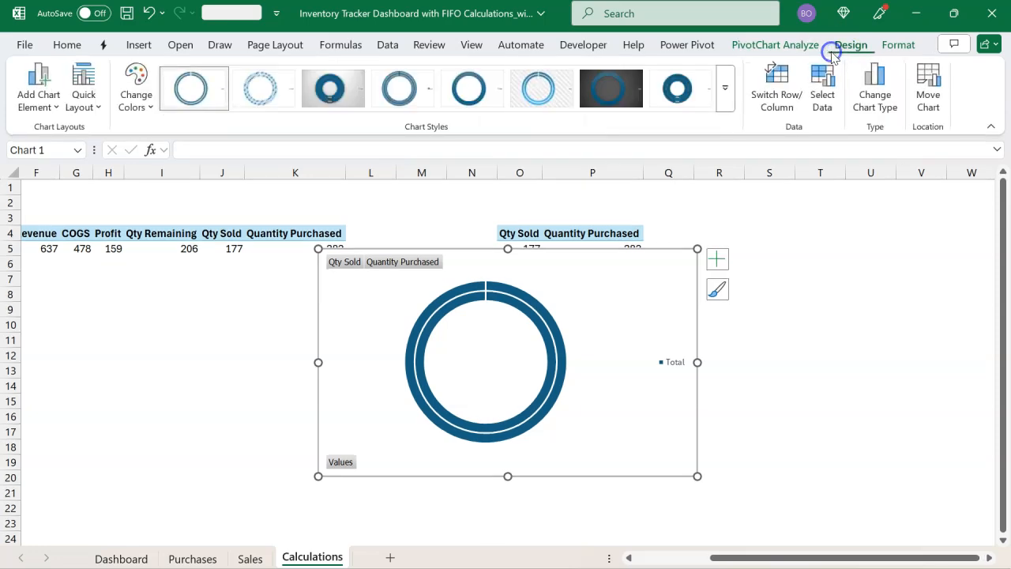
left_click(786, 96)
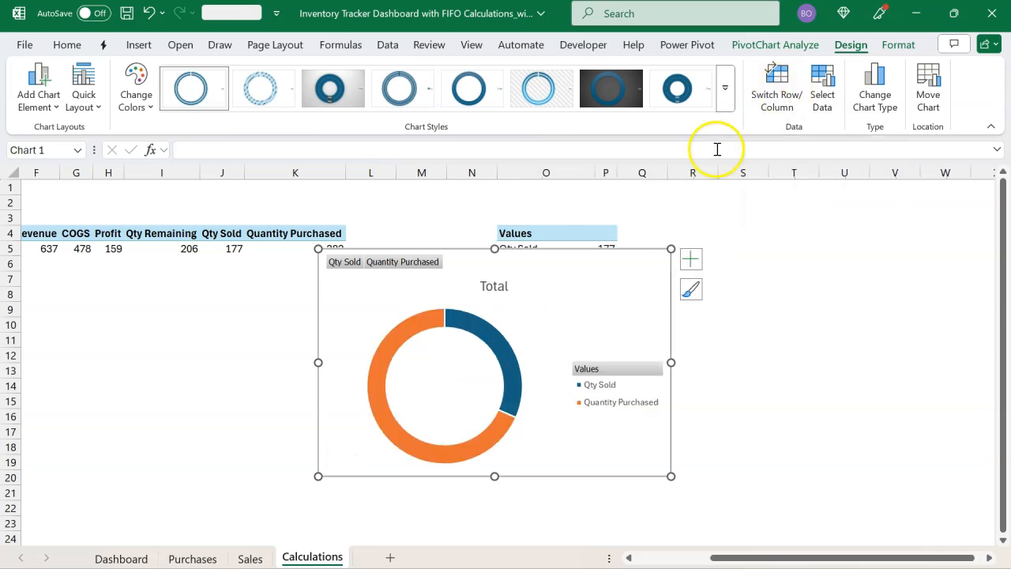
left_click_drag(616, 256, 533, 285)
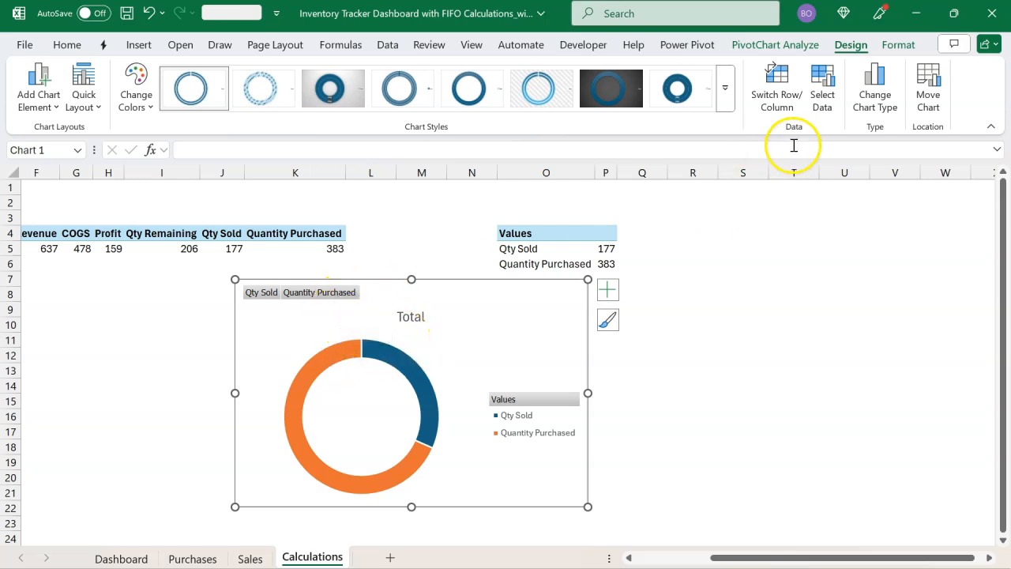
Hide all field buttons on the doughnut chart and delete its Total title.
left_click(802, 48)
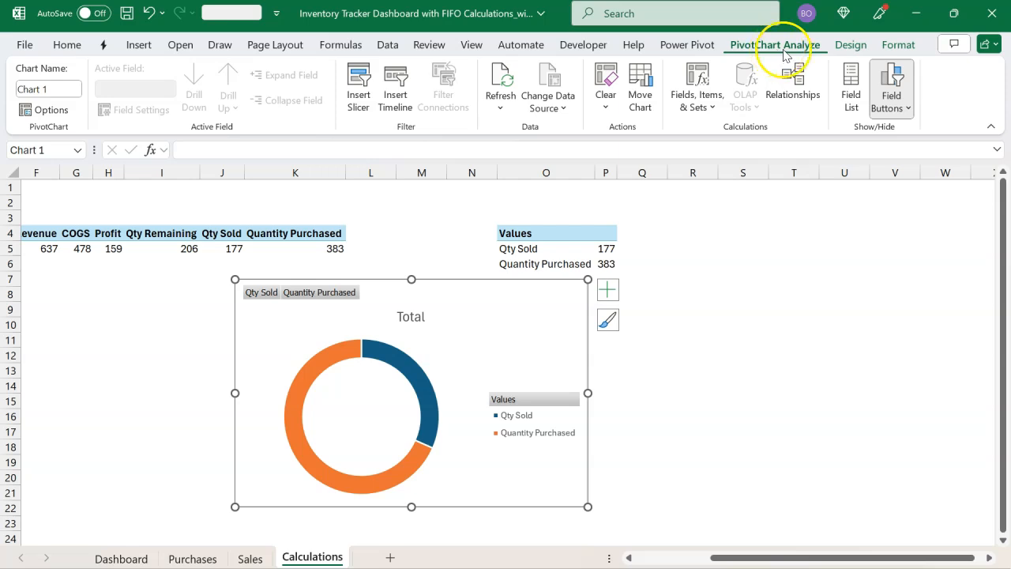
left_click(890, 109)
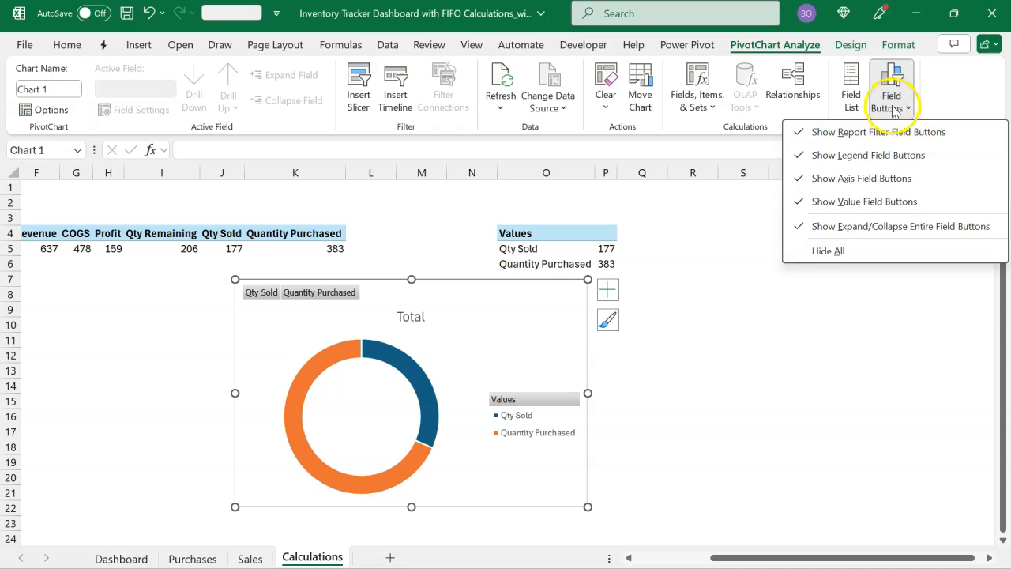
left_click(848, 251)
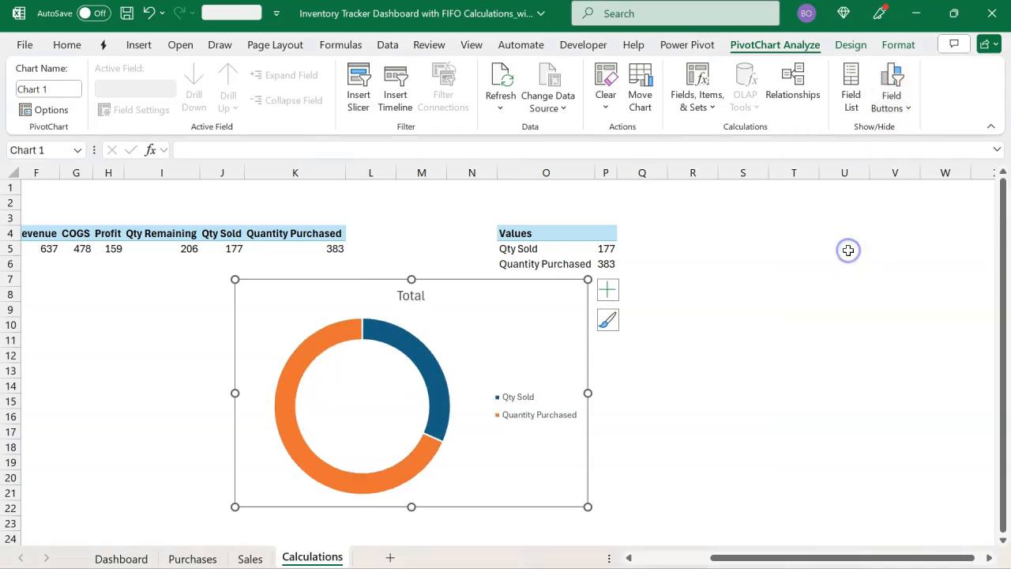
left_click(418, 307)
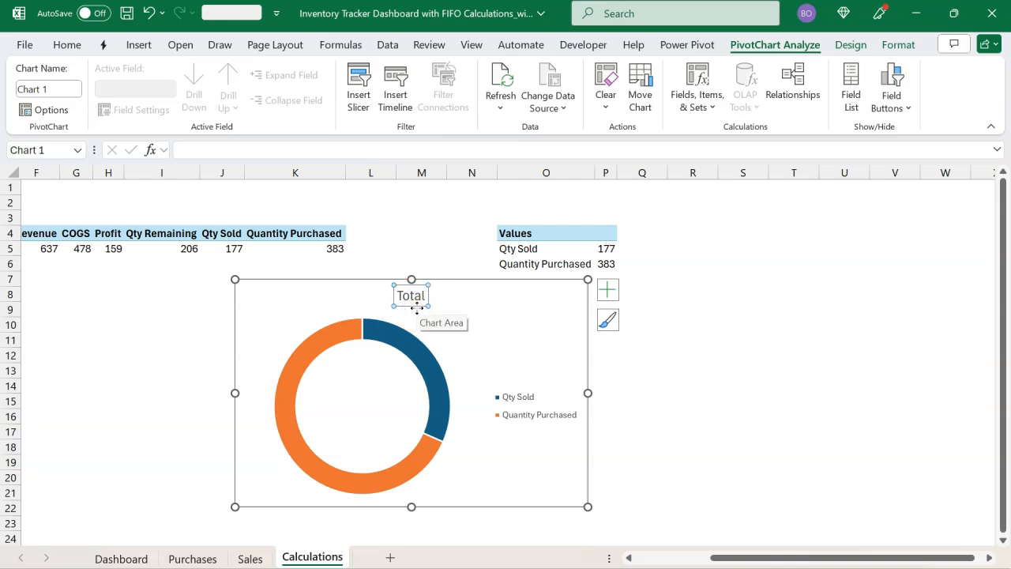
key("Delete")
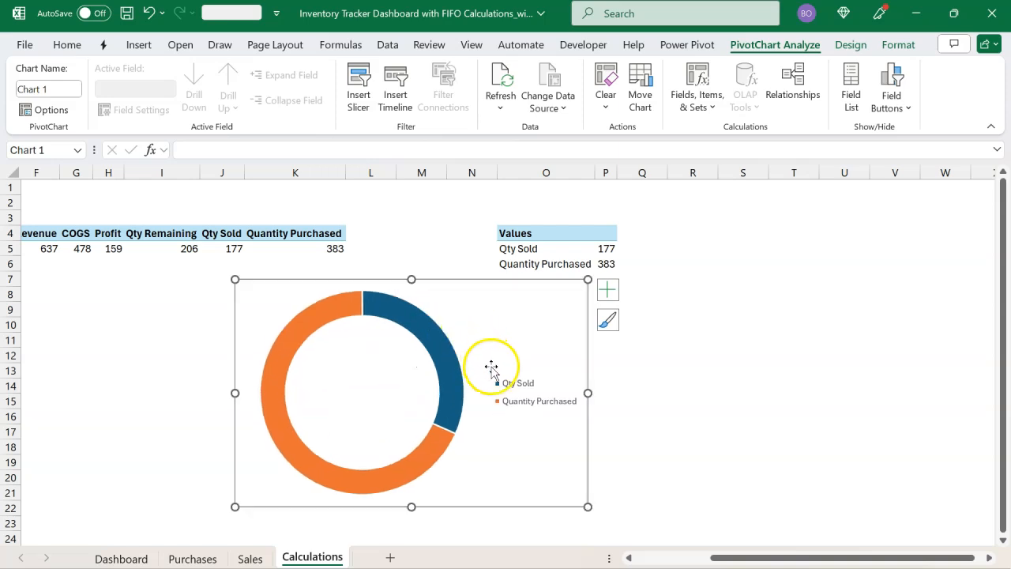
Set the doughnut chart's legend position to Left.
left_click(512, 389)
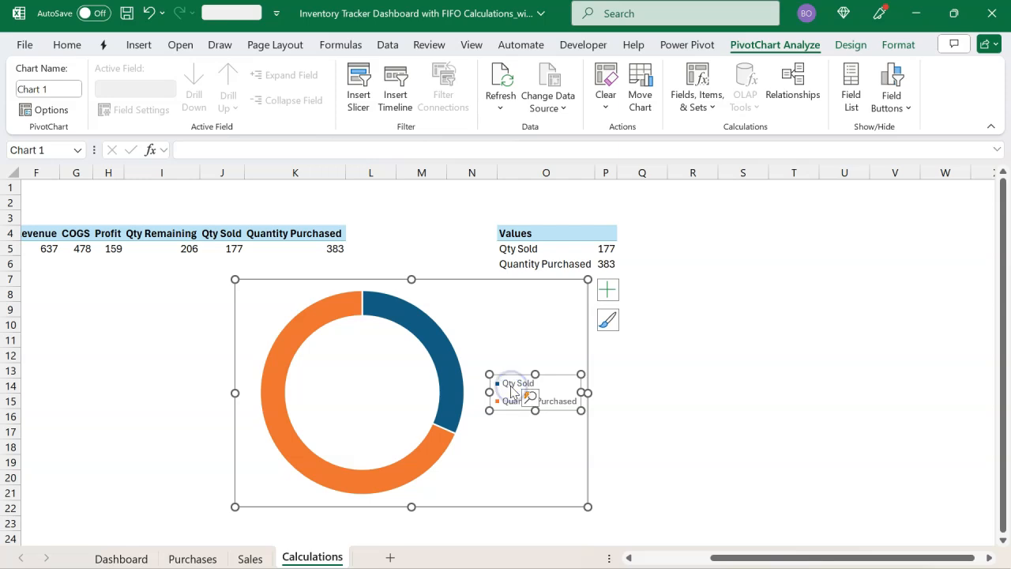
left_click_drag(508, 386, 634, 382)
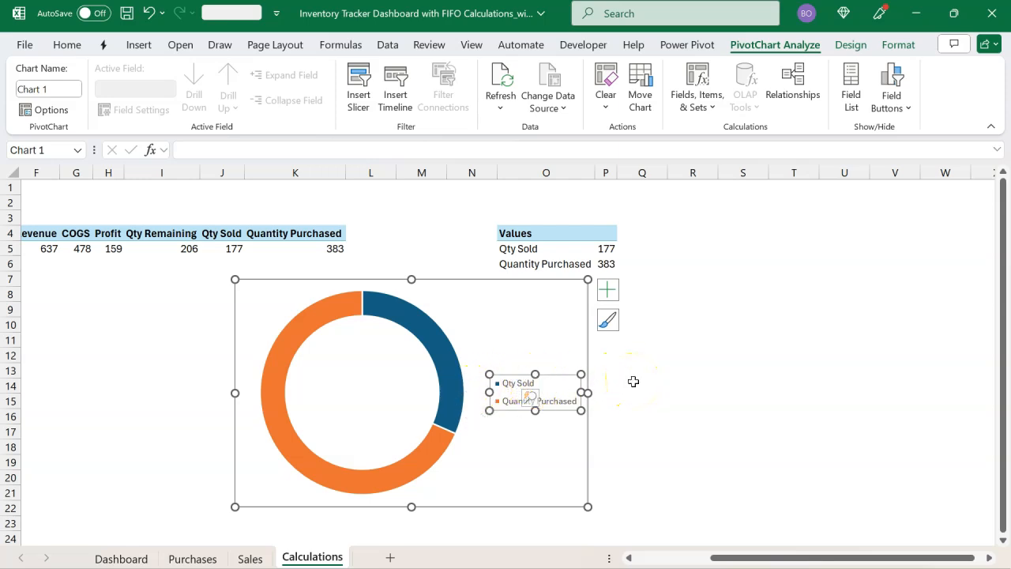
double_click(580, 377)
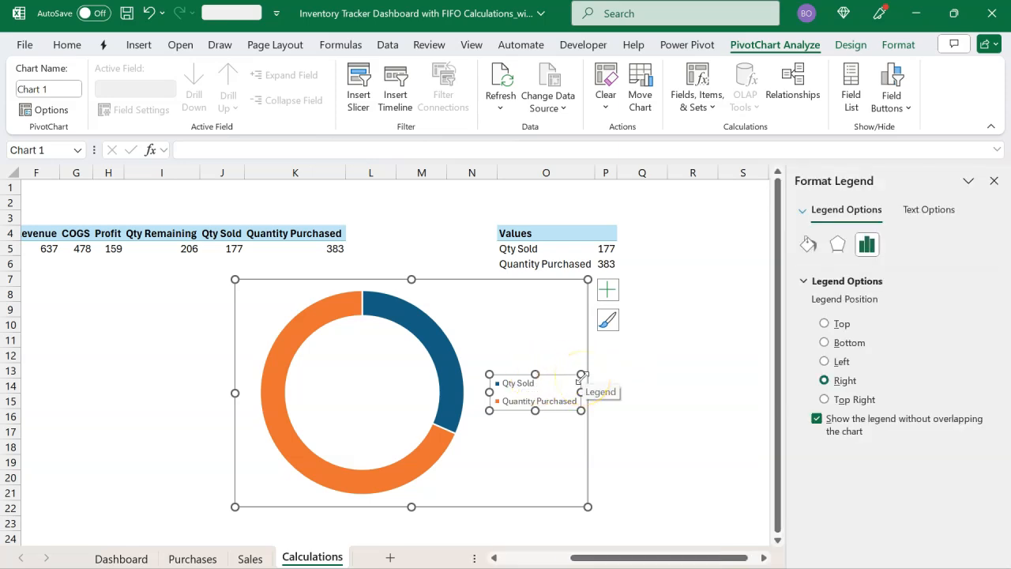
left_click(825, 363)
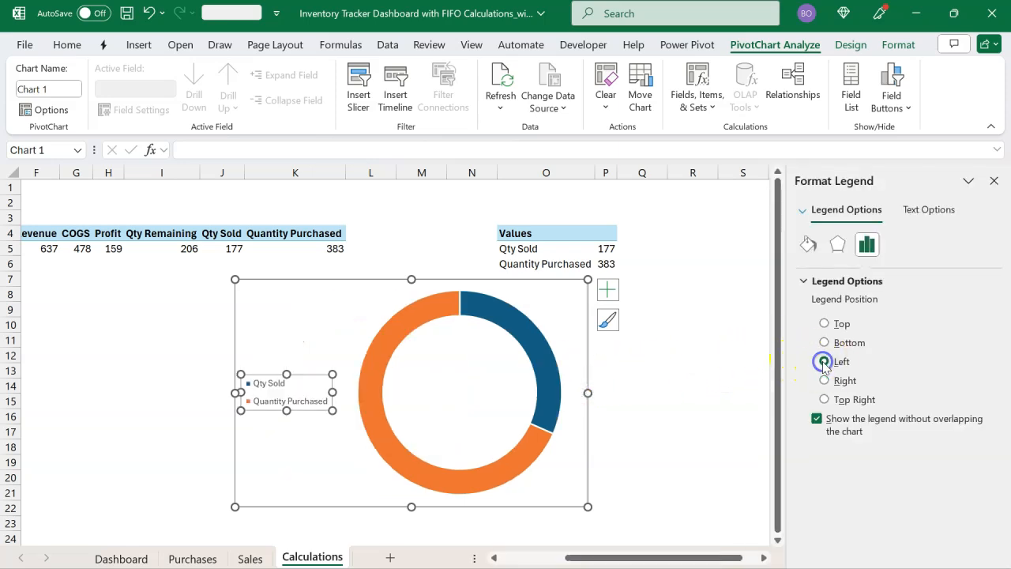
left_click(666, 367)
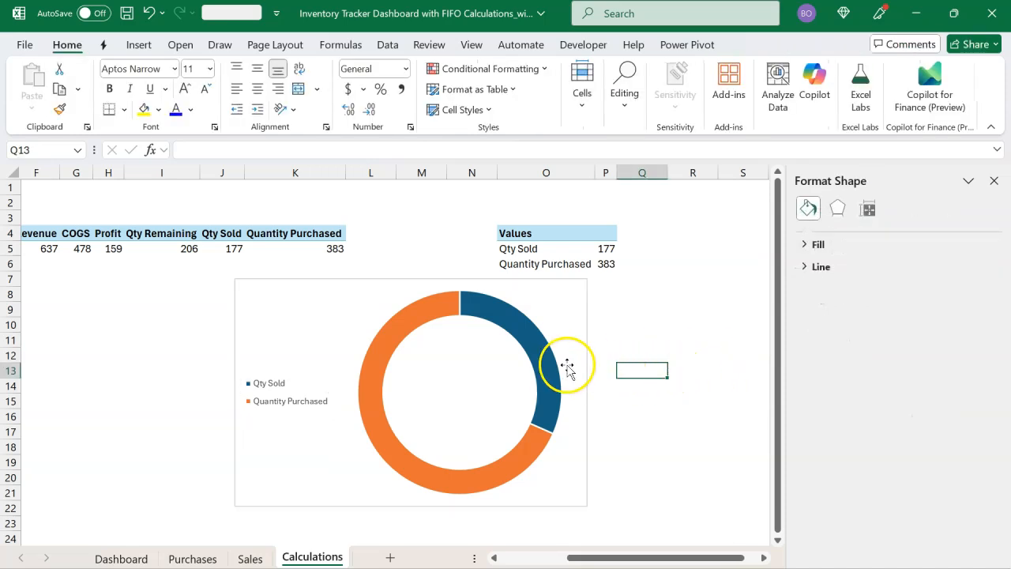
Recolour the doughnut slices, filling Qty Sold with standard green and Quantity Purchased with a medium theme grey.
left_click(553, 365)
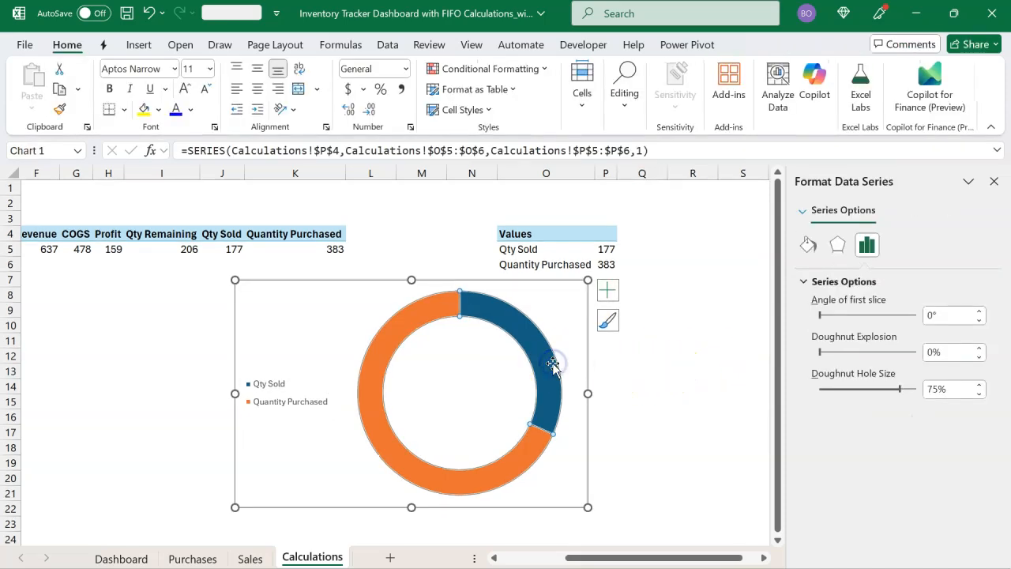
left_click(553, 365)
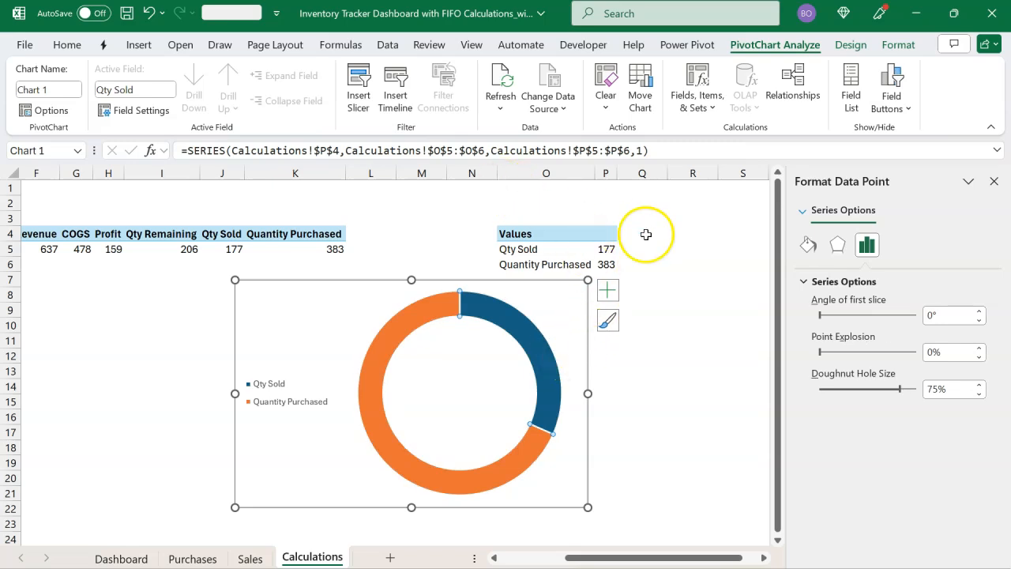
left_click(60, 48)
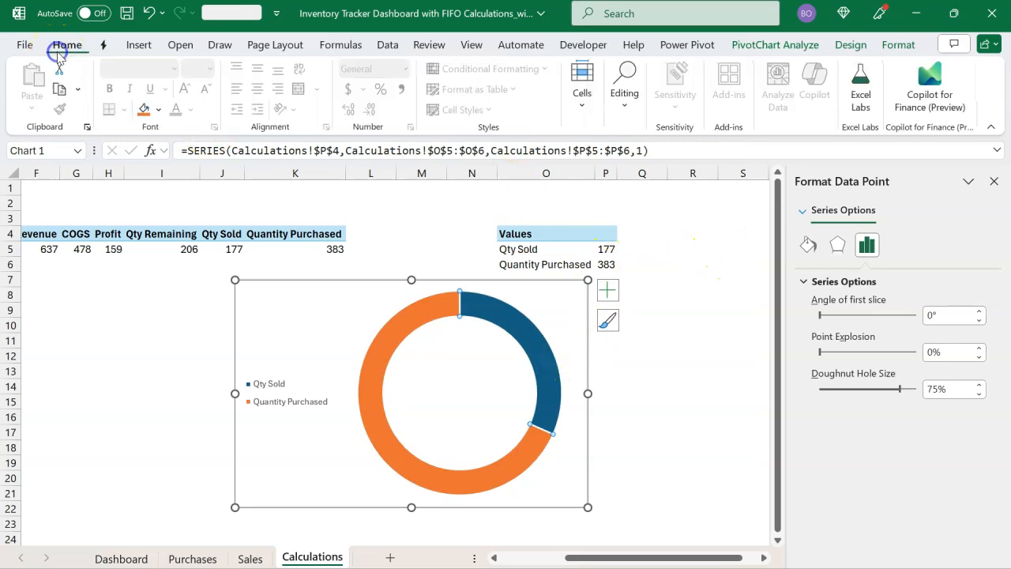
left_click(157, 114)
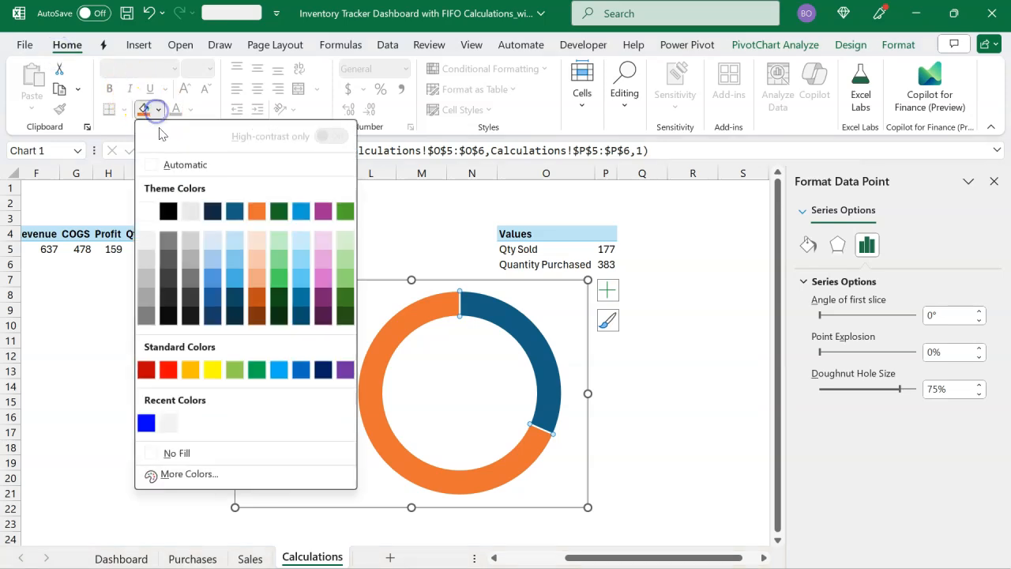
left_click(255, 365)
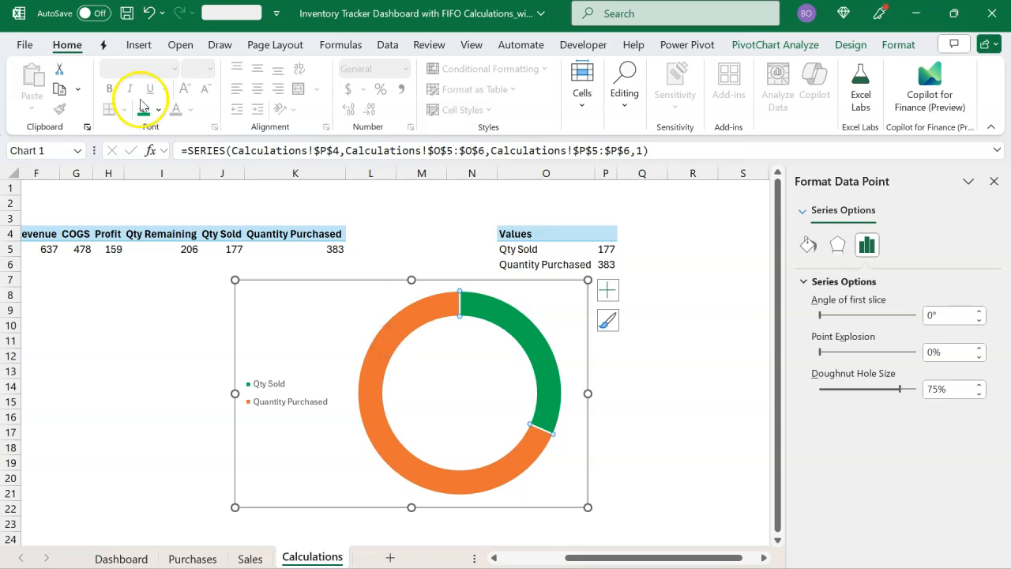
left_click(158, 110)
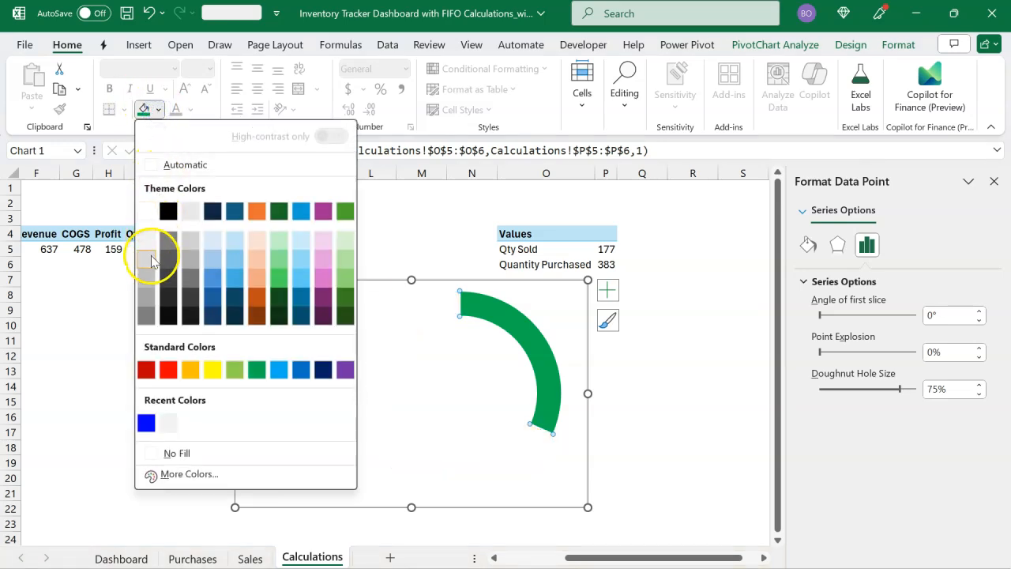
left_click(150, 278)
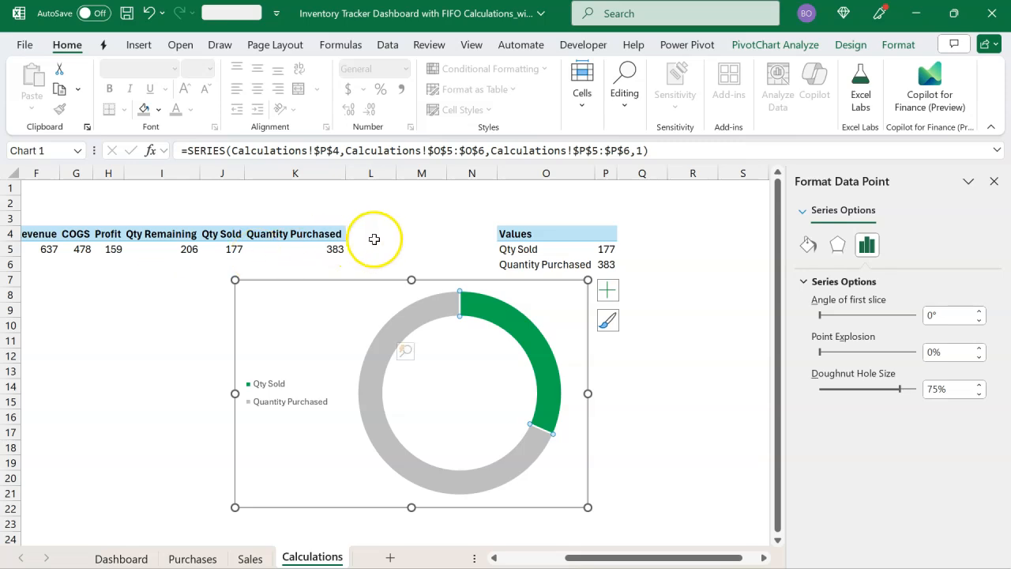
left_click(375, 239)
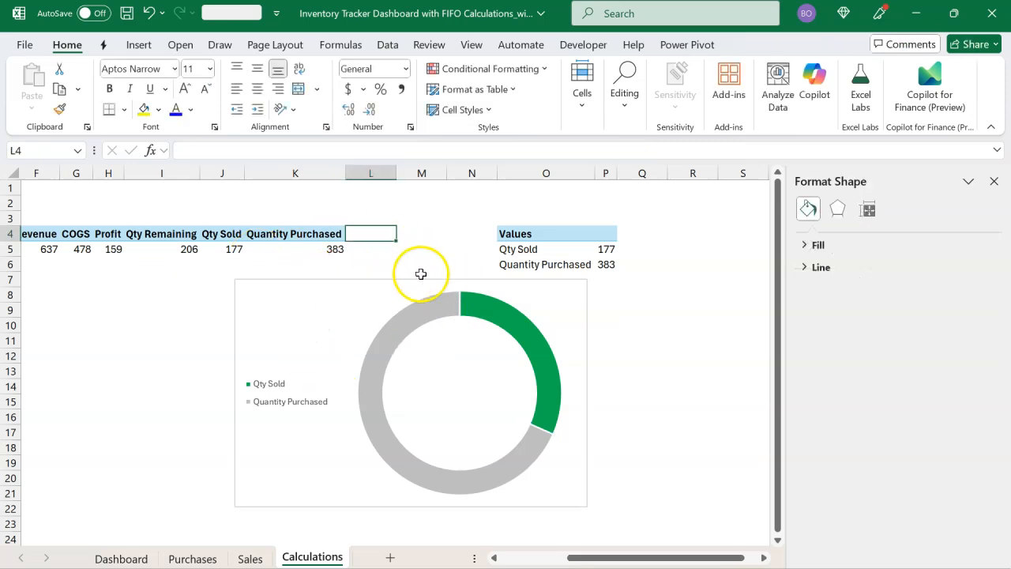
Cut the doughnut chart and paste it on the Dashboard sheet over the Quantity Sold v Quantity Purchased card.
left_click(402, 287)
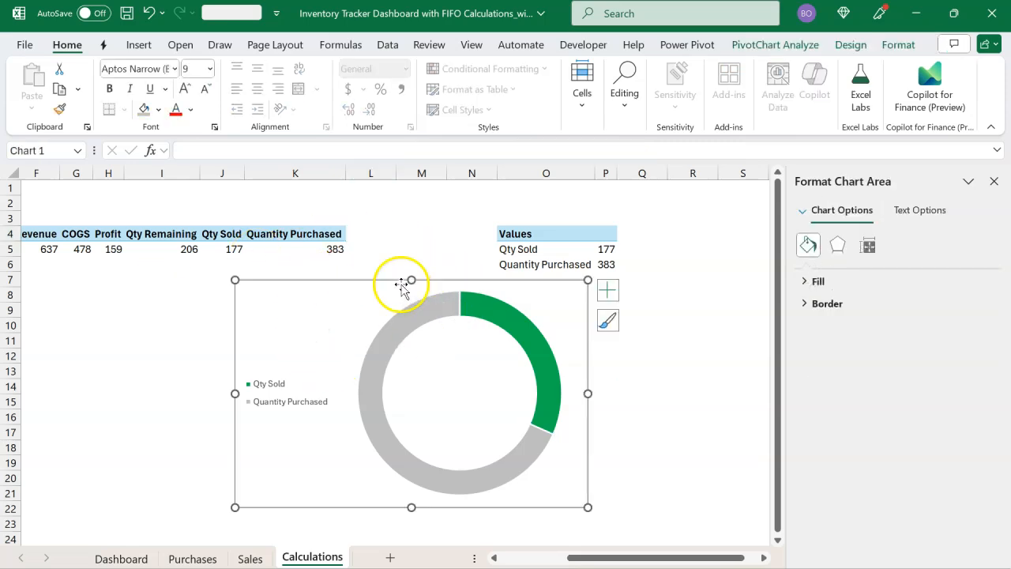
key("ctrl+x")
left_click(152, 557)
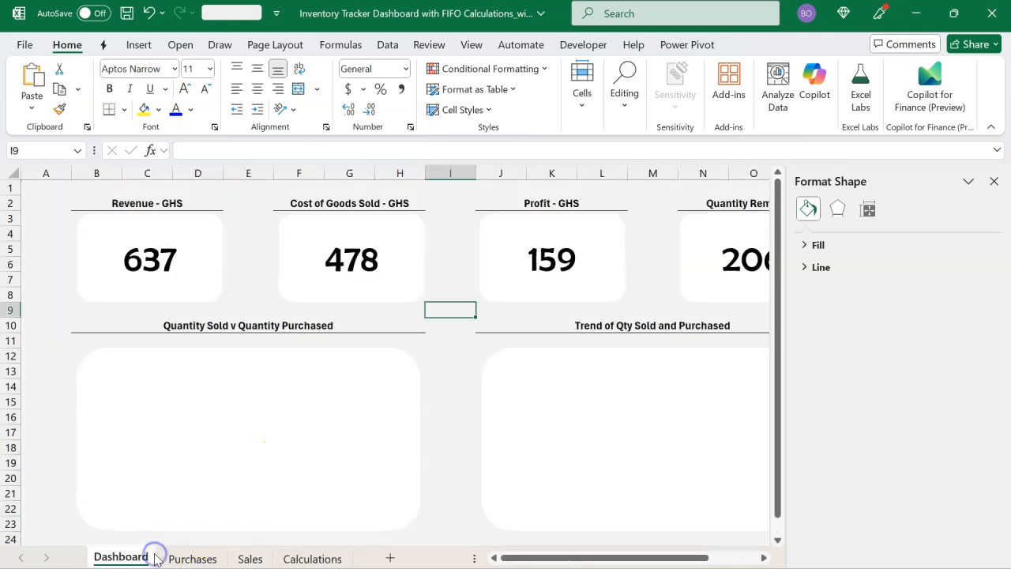
left_click(155, 366)
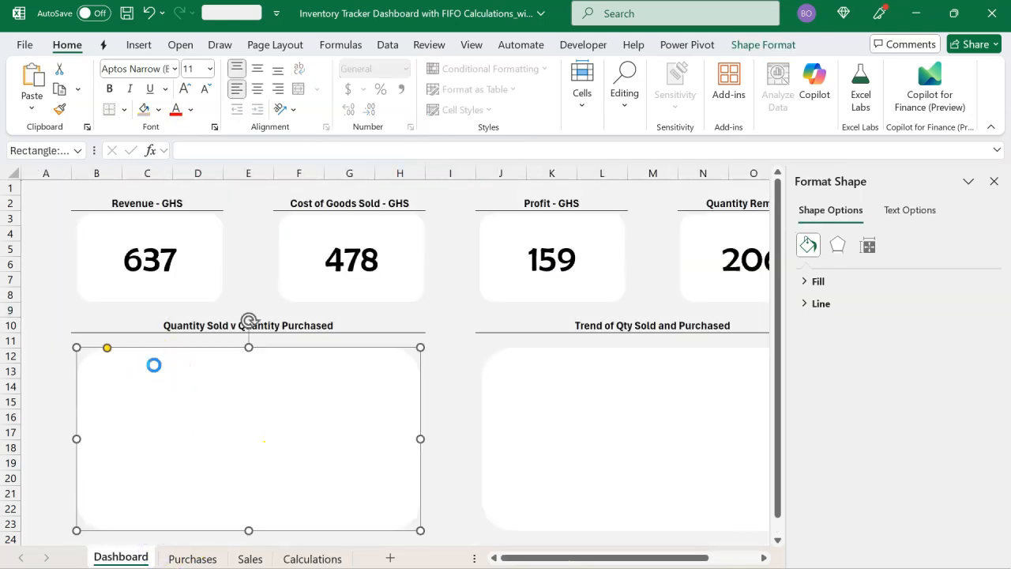
key("ctrl+v")
Resize the doughnut chart to about 2.37" high by 4.05" wide so it fits inside its rounded card.
scroll(248, 384, "down", 3)
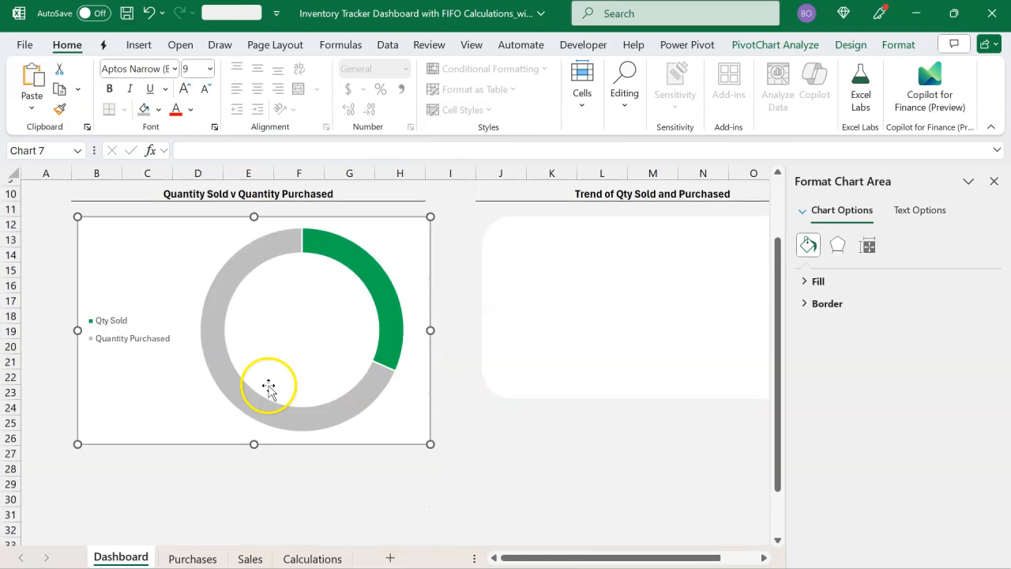
left_click_drag(255, 444, 260, 396)
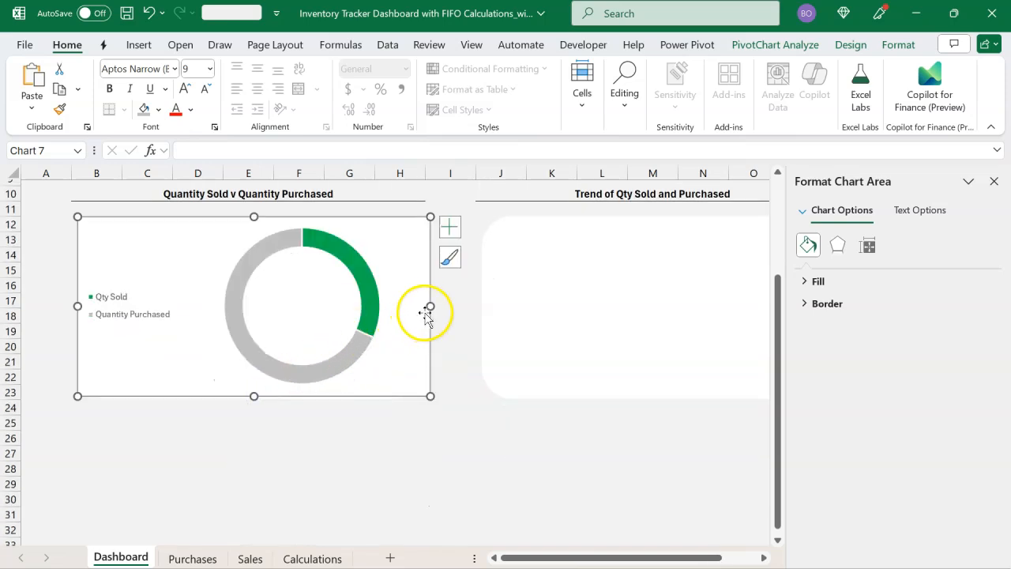
left_click_drag(428, 307, 376, 295)
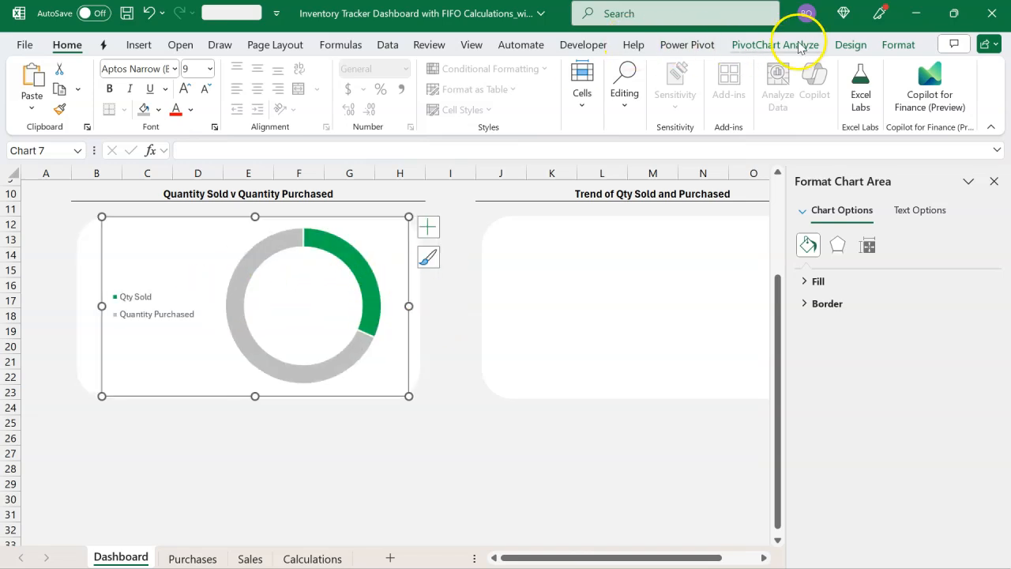
Remove the doughnut chart's outline and fill, and close the formatting pane.
left_click(889, 44)
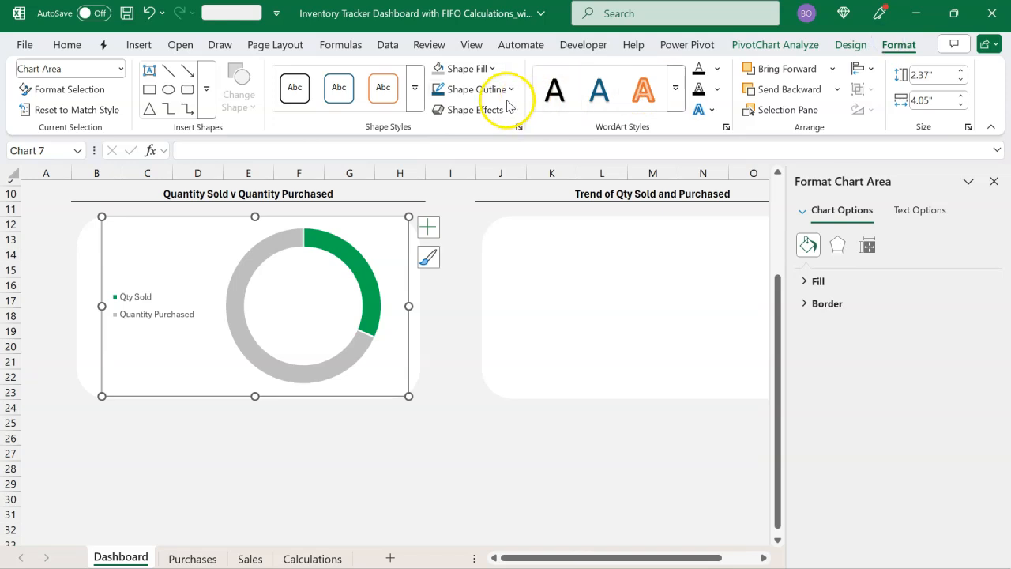
left_click(505, 92)
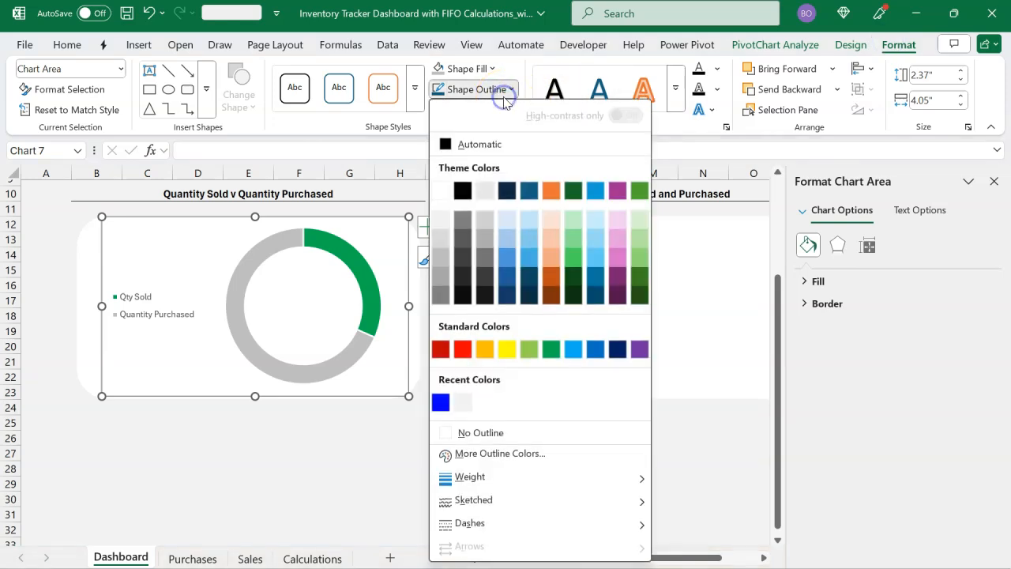
left_click(491, 434)
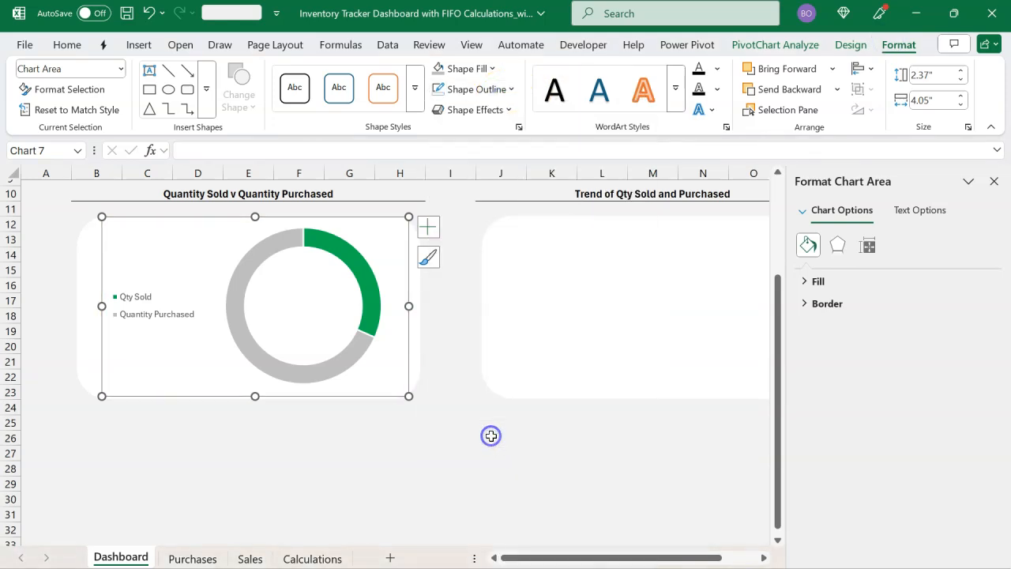
left_click(492, 69)
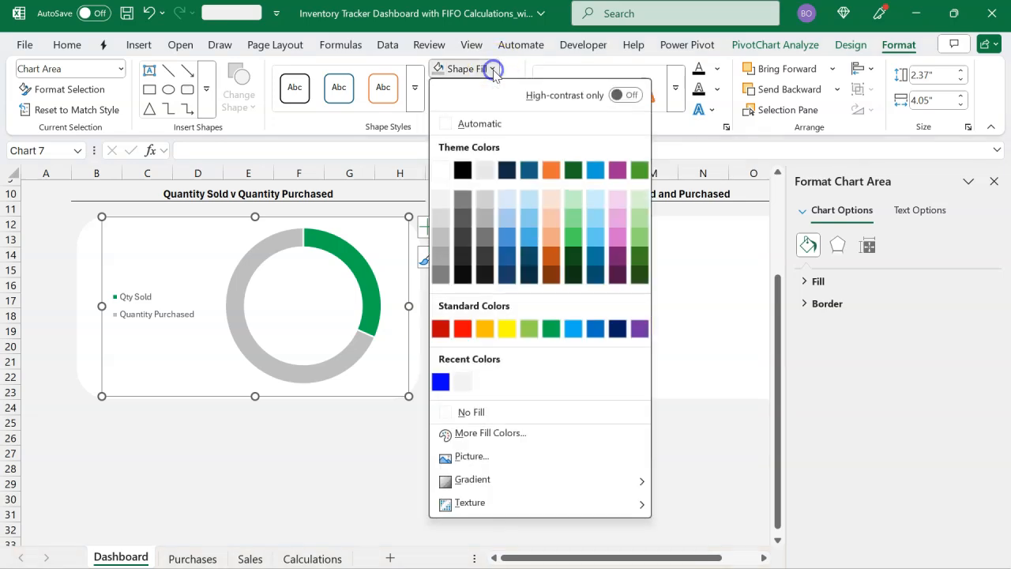
left_click(519, 412)
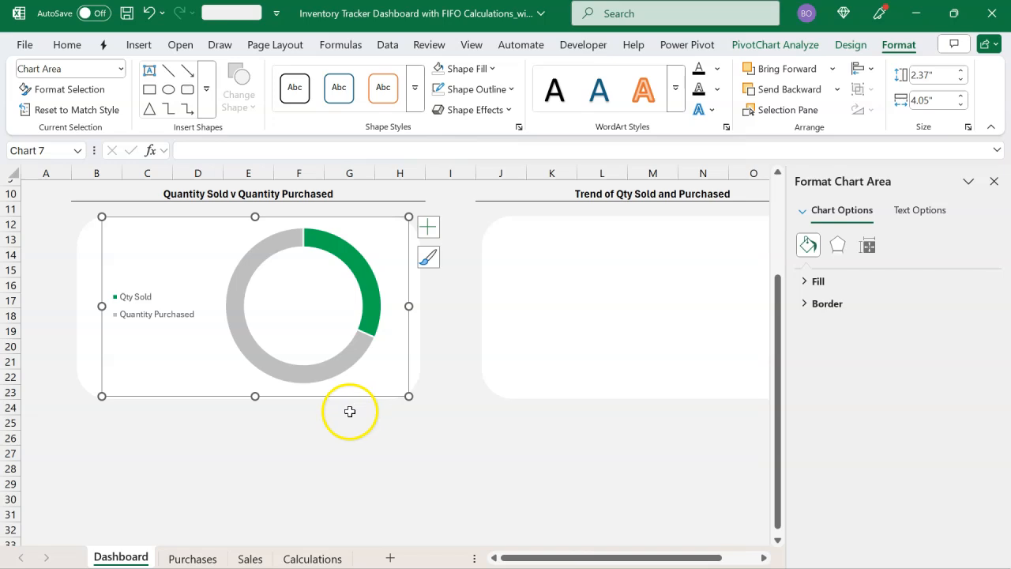
left_click(339, 438)
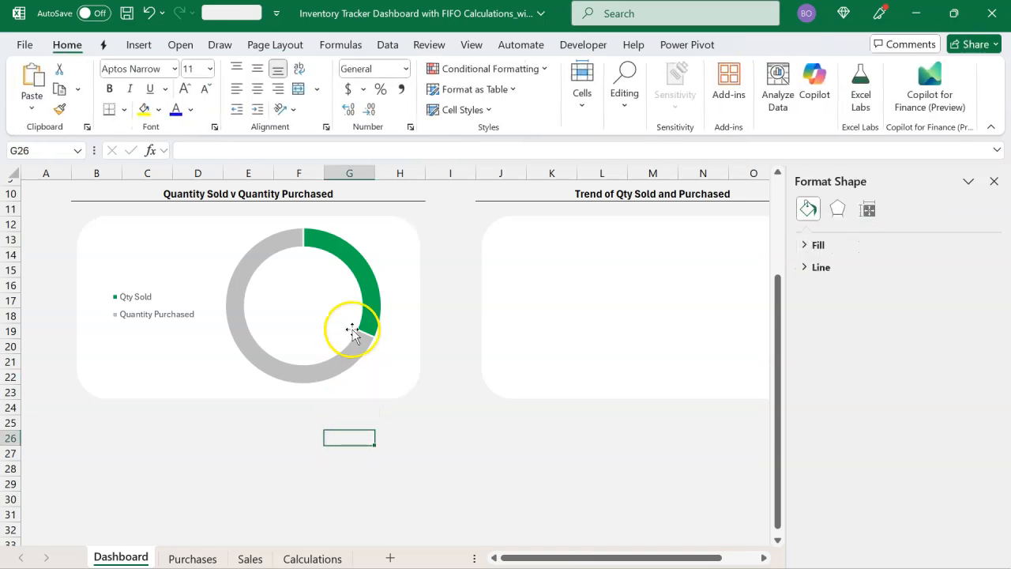
scroll(301, 402, "up", 1)
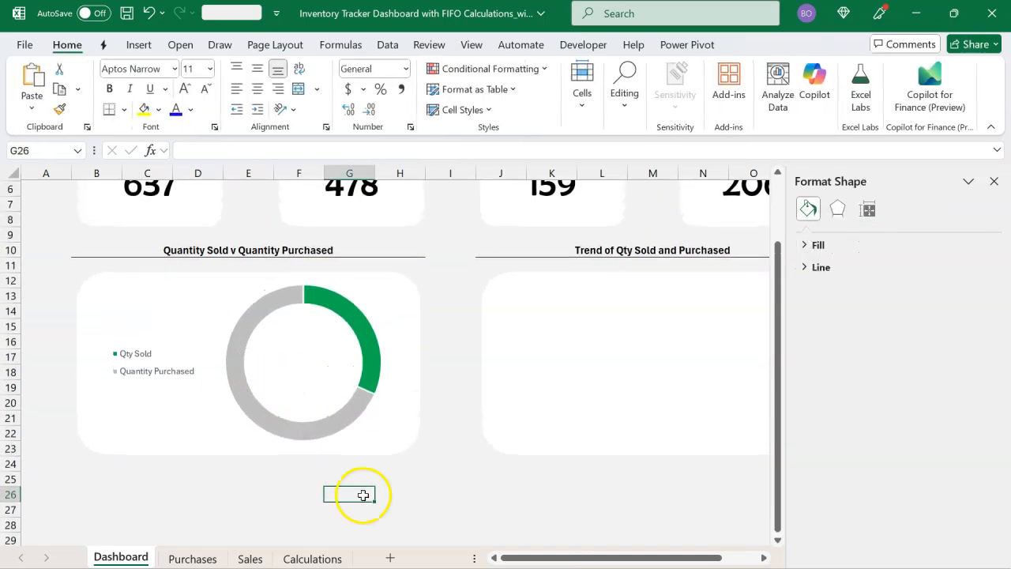
left_click(994, 181)
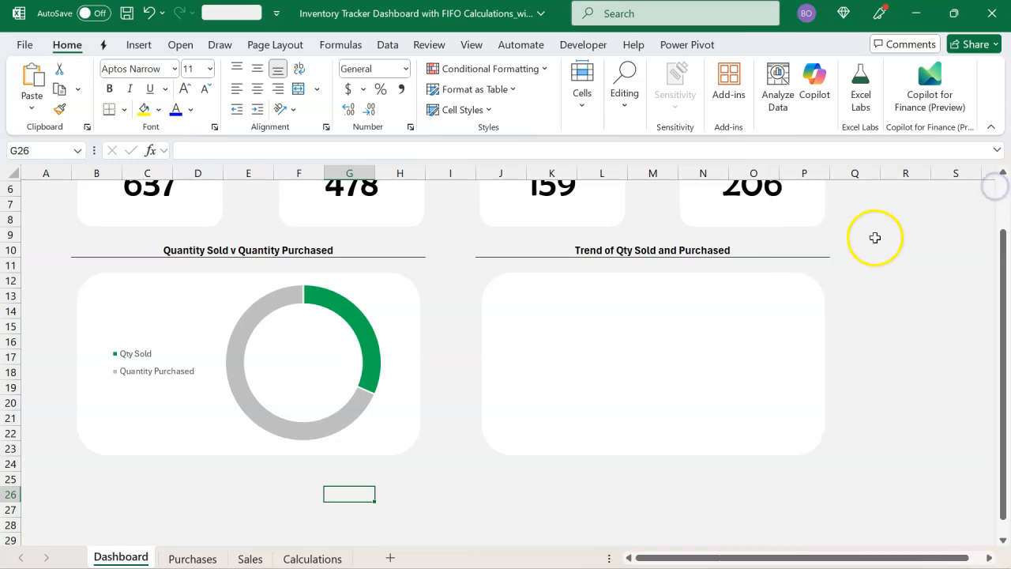
scroll(875, 238, "up", 2)
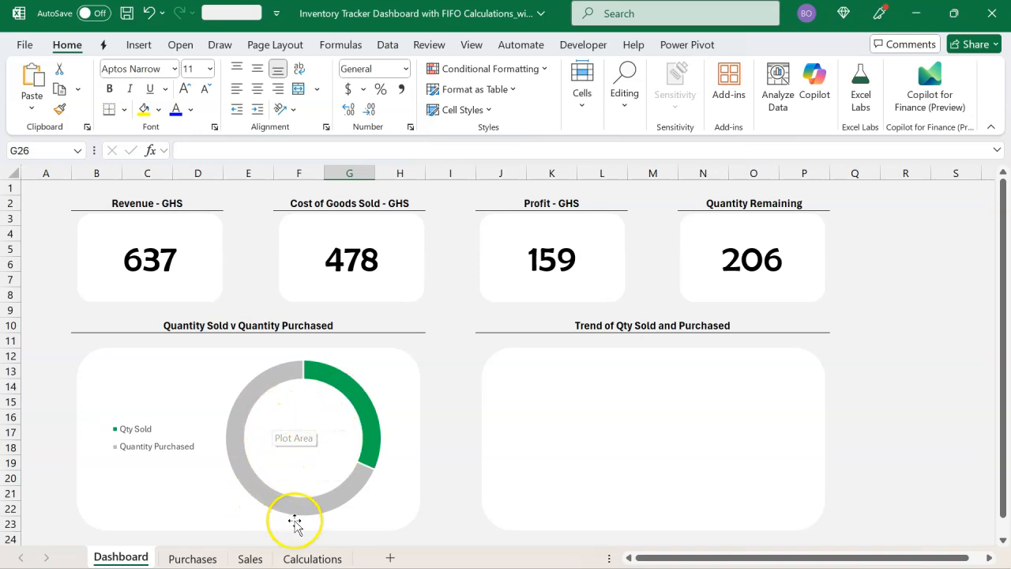
On the Calculations sheet, divide Qty Sold by Quantity Purchased in R5 with =P5/P6 and format the result as a percentage.
left_click(306, 553)
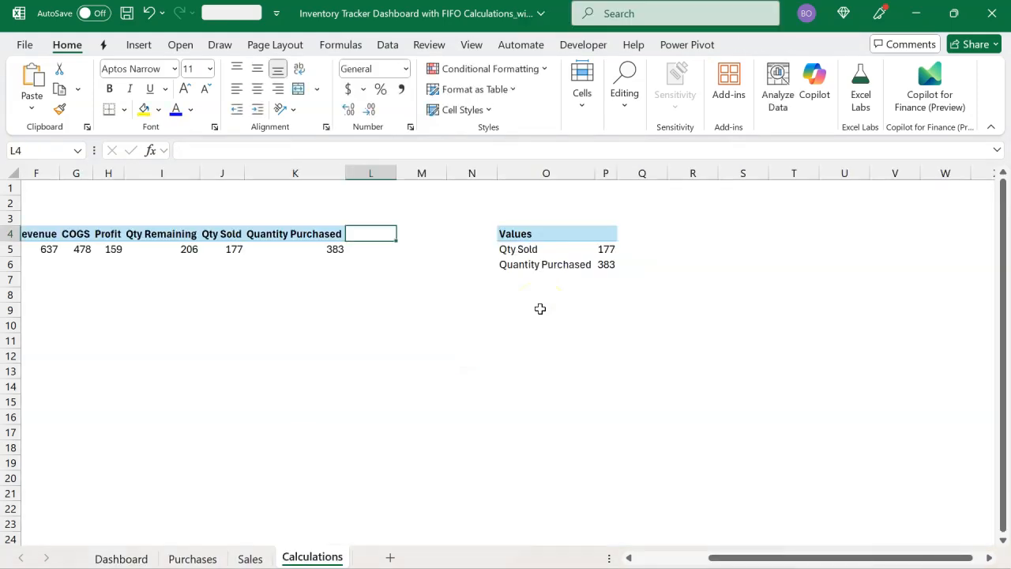
left_click(549, 296)
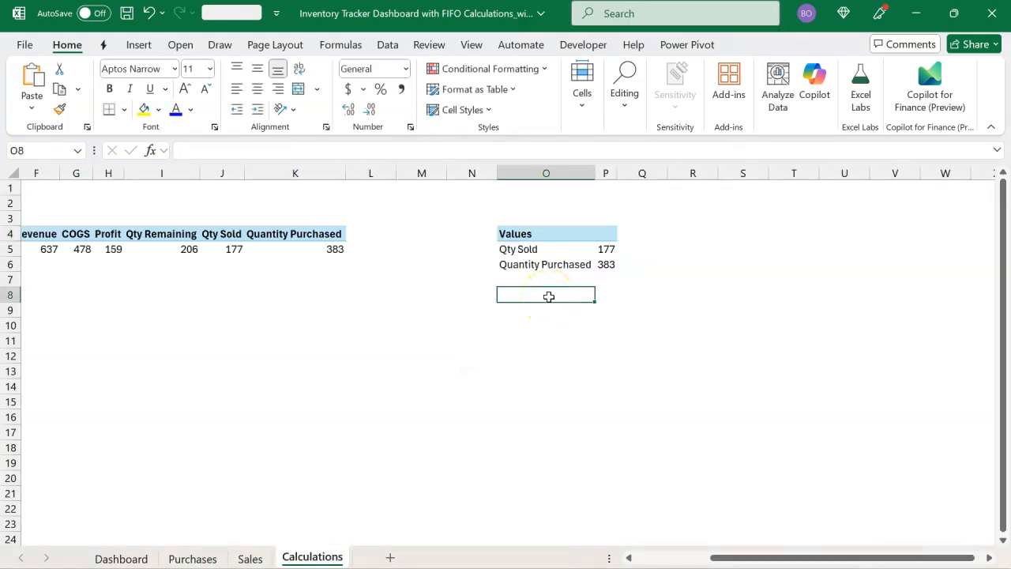
key("Right")
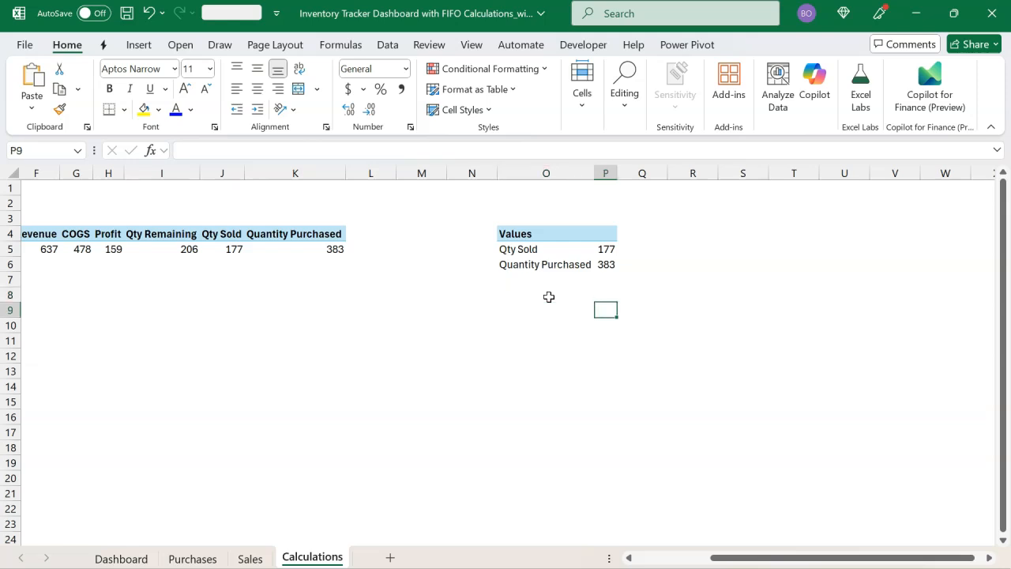
key("Left")
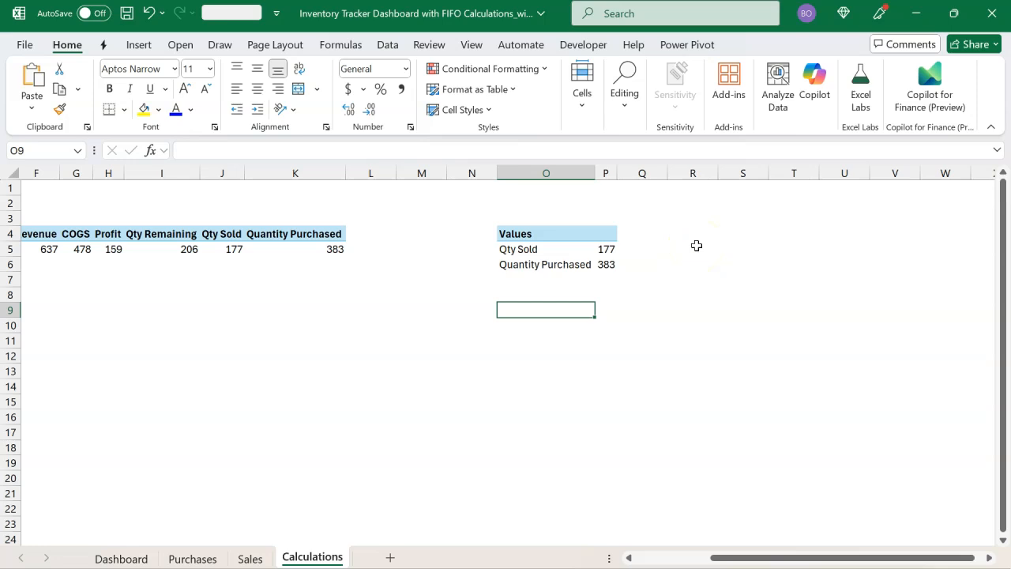
left_click(696, 246)
type("=")
key("Left")
key("Left")
type("/")
key("Left")
key("Left")
key("Down")
key("Return")
left_click(696, 247)
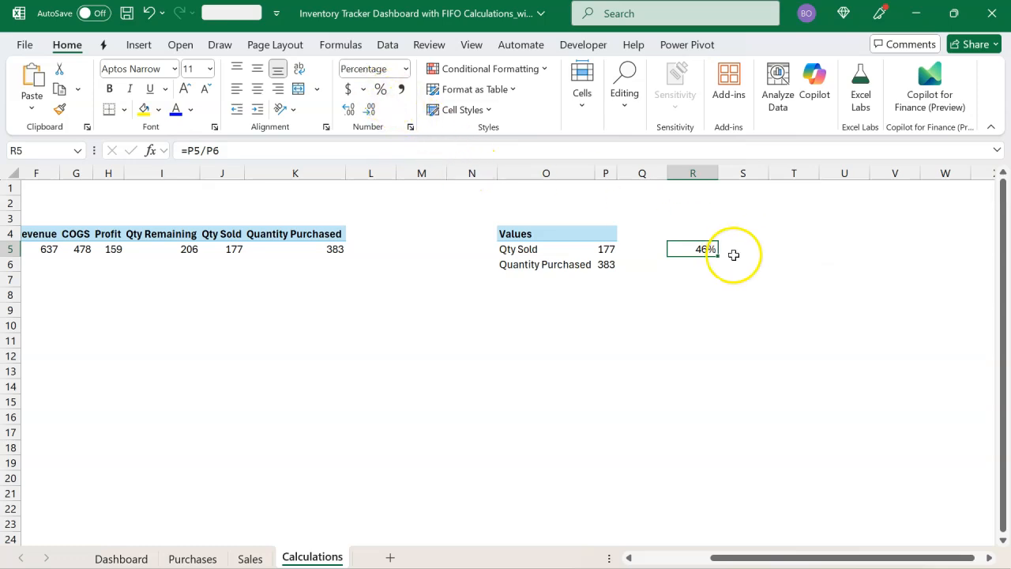
Label the percentage on the Calculations sheet by entering the heading % Sold in R4.
left_click(697, 232)
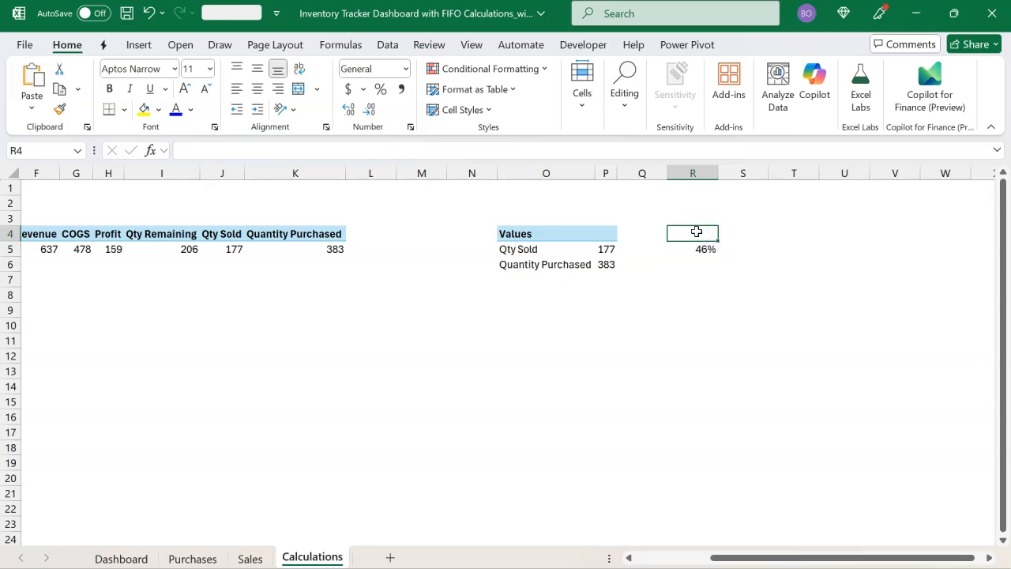
type("% So")
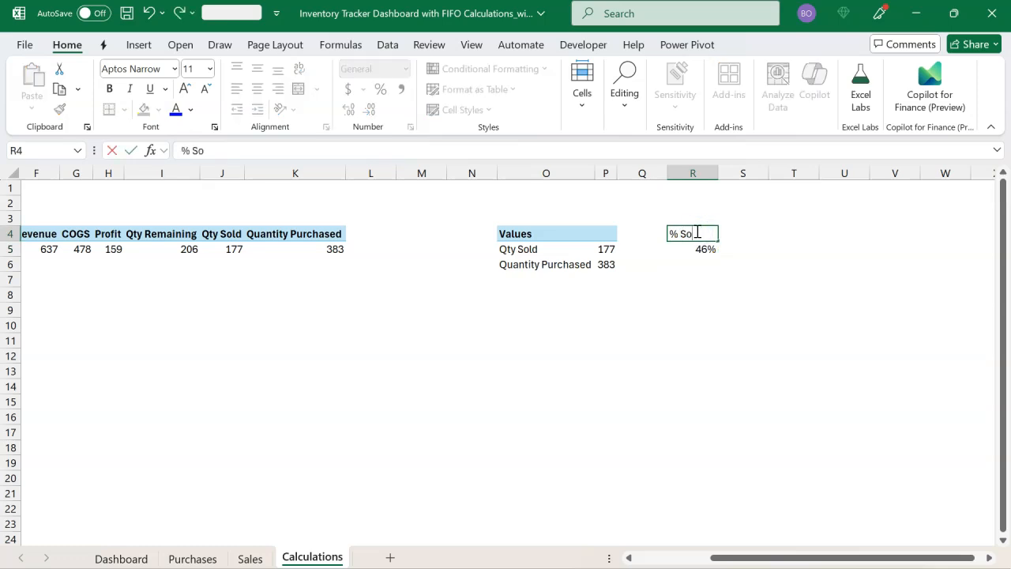
type("ld")
key("Return")
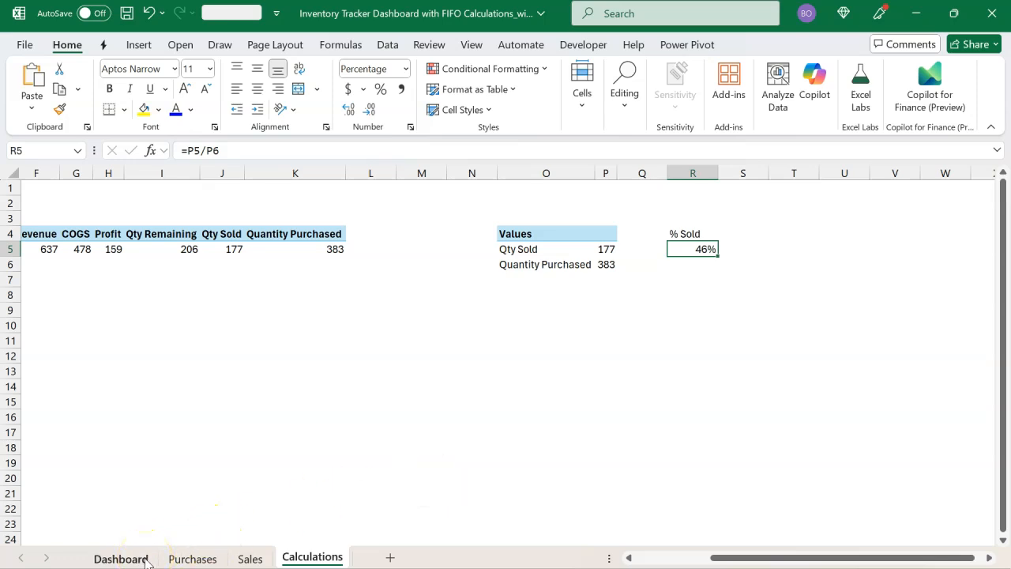
On the Dashboard sheet, draw a text box about 0.68" high by 0.94" wide in the centre of the doughnut chart.
left_click(120, 559)
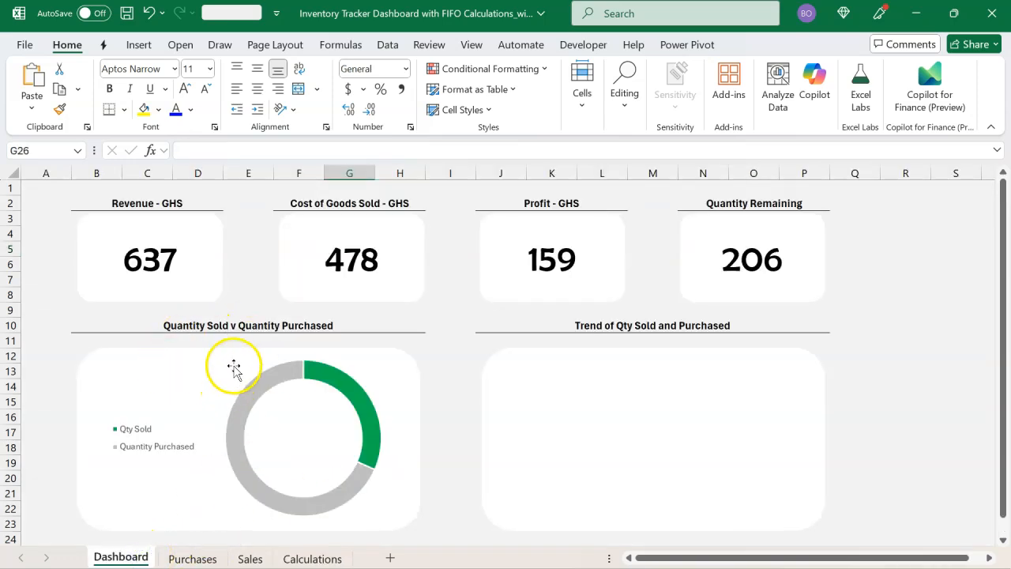
left_click(269, 336)
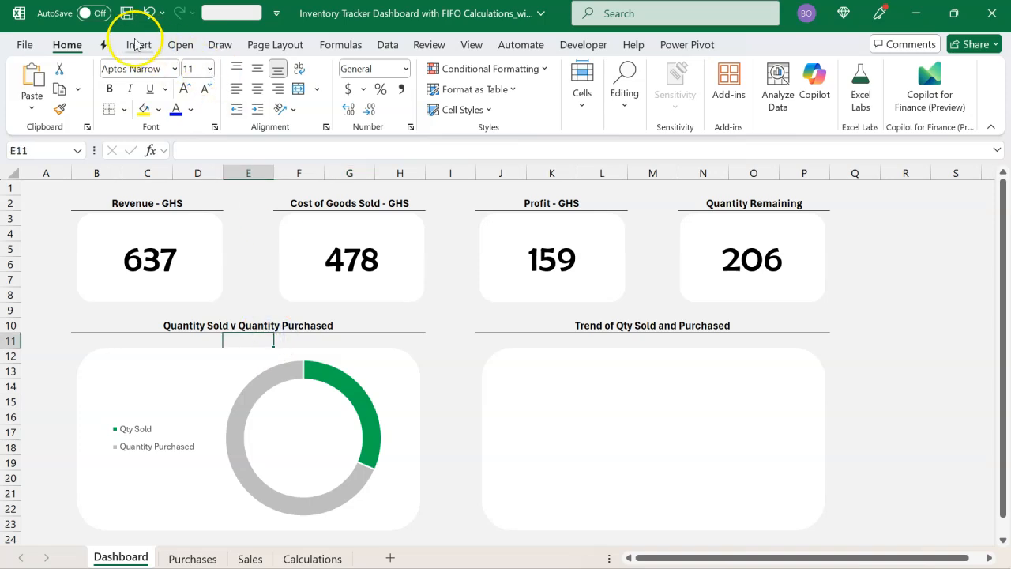
left_click(137, 44)
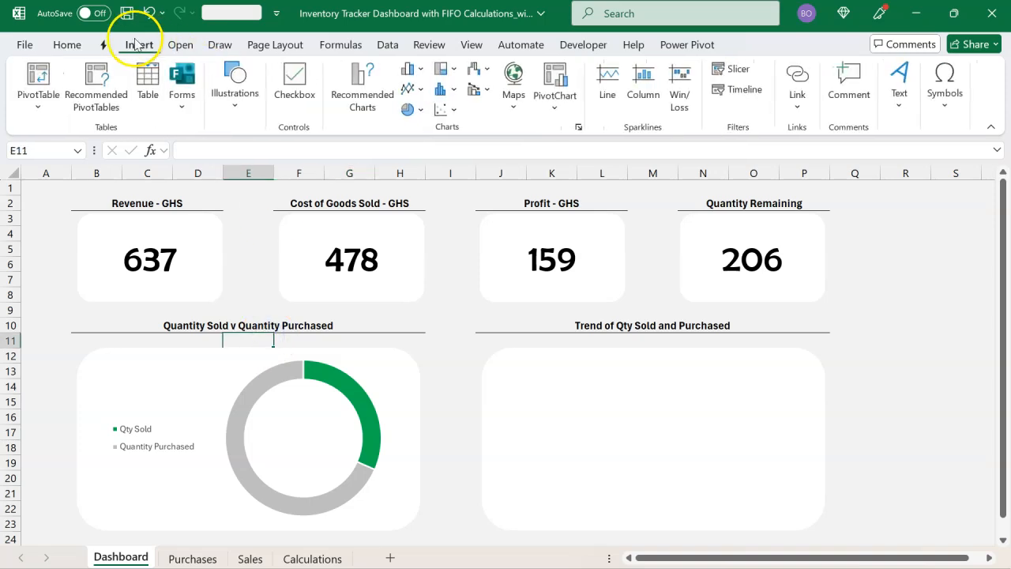
left_click(899, 93)
left_click(842, 170)
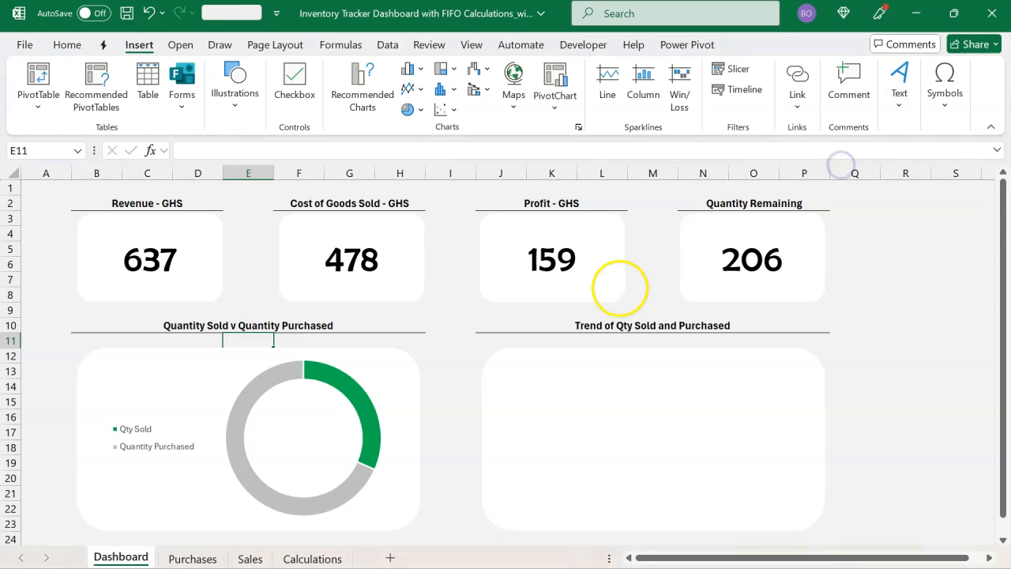
left_click_drag(271, 413, 282, 436)
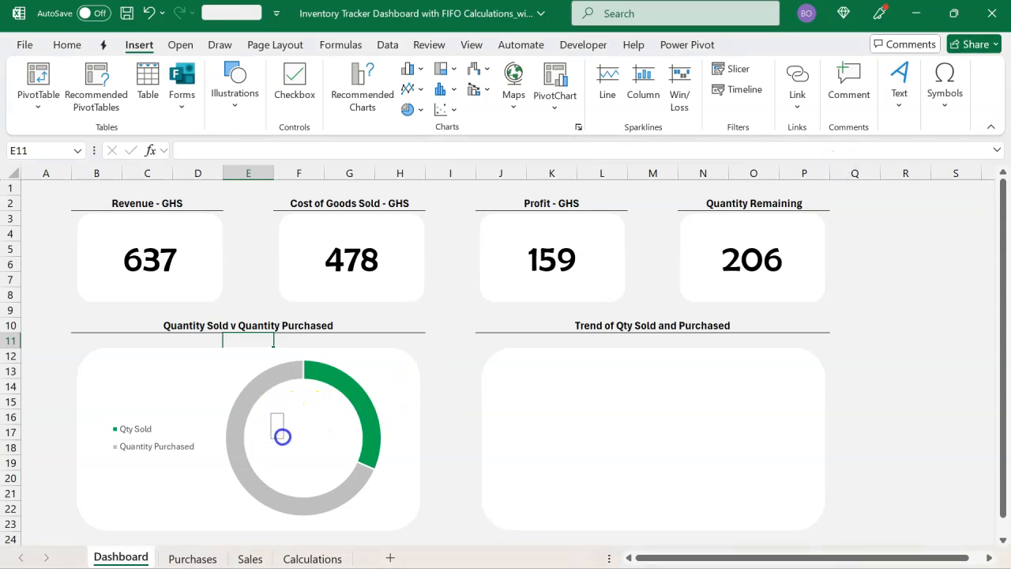
left_click_drag(342, 464, 342, 463)
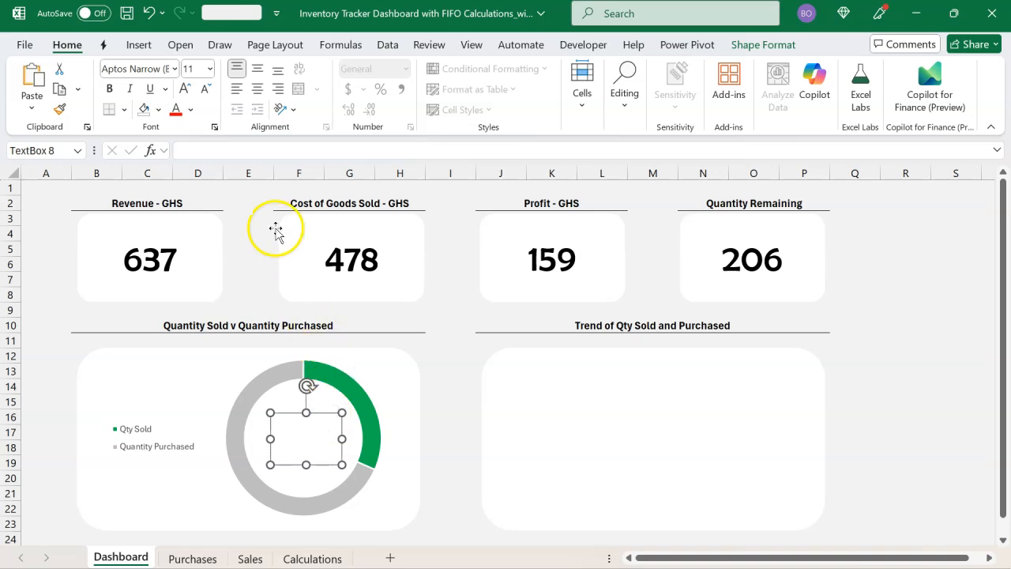
Link the text box inside the doughnut to the percentage sold with the formula =Calculations!R5.
left_click(266, 150)
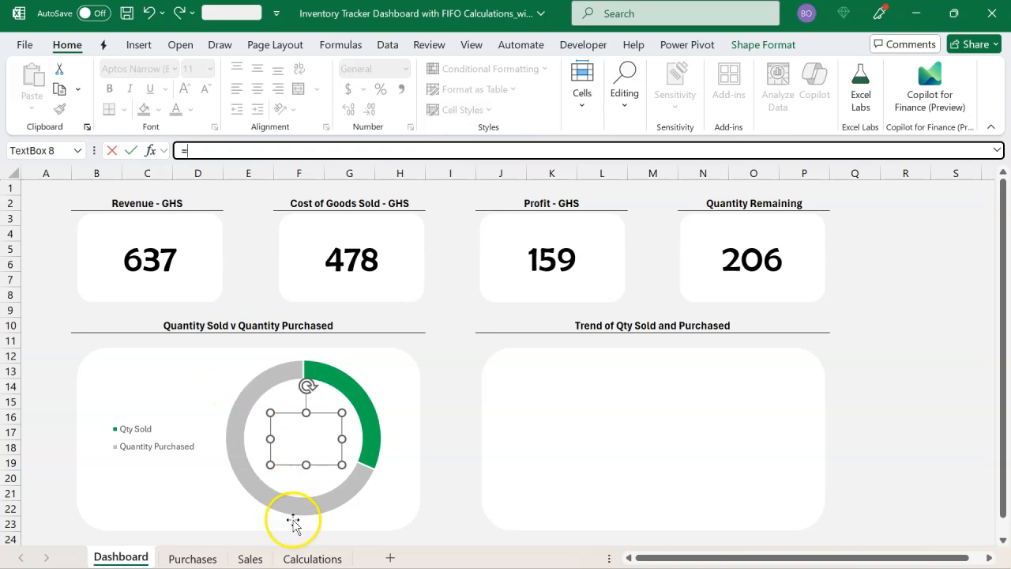
left_click(305, 559)
left_click(710, 249)
key("Return")
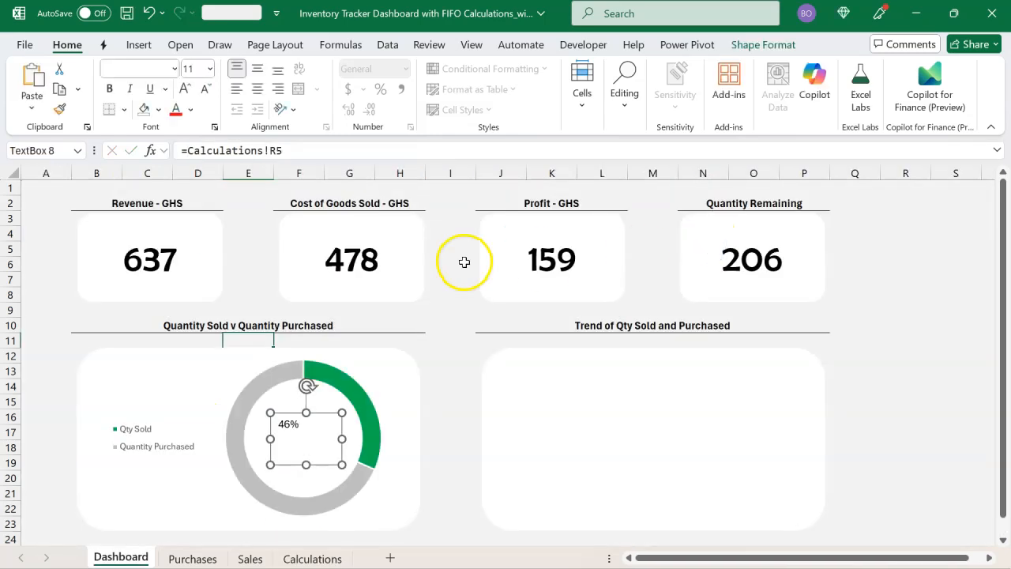
Centre the linked percentage vertically and horizontally in its text box and set its font to Berlin Sans FB, size 20.
left_click(260, 72)
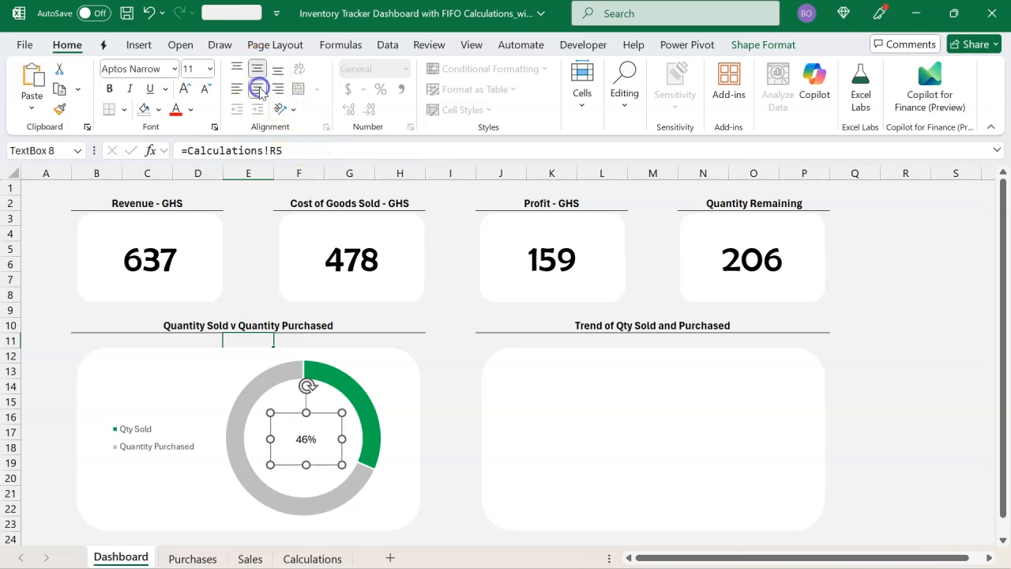
left_click(174, 71)
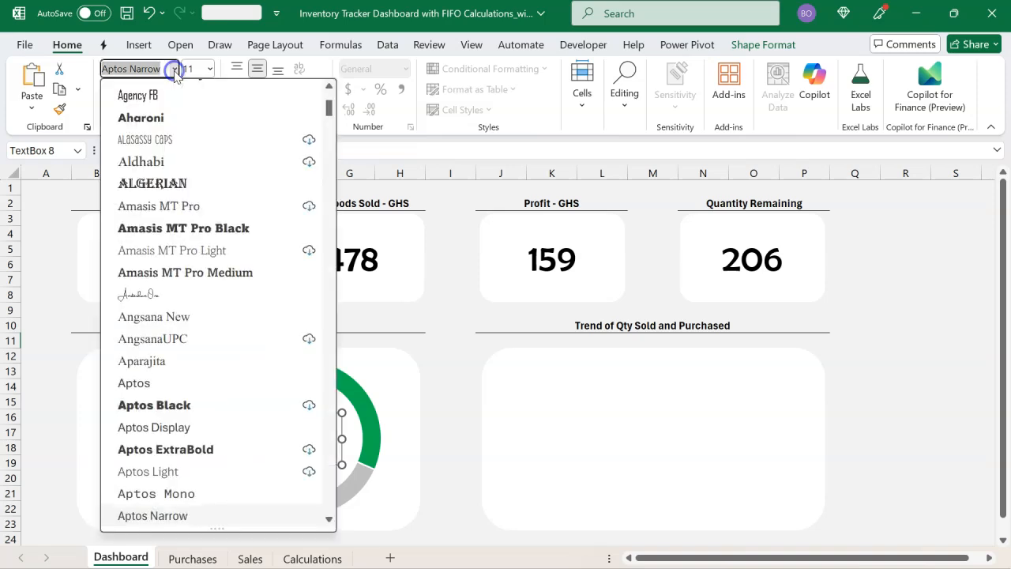
type("Berlin Sans FB")
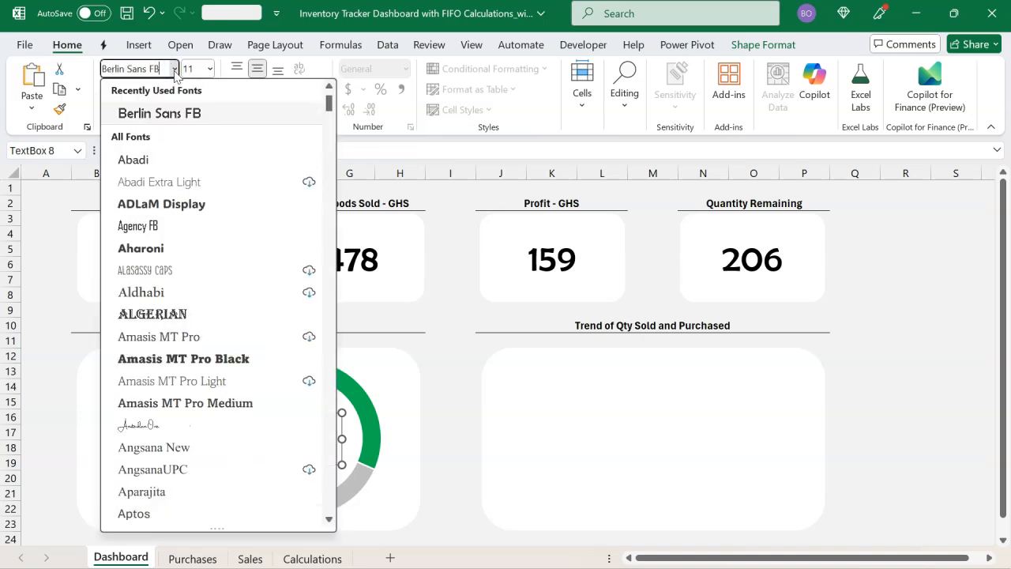
key("Return")
left_click(202, 88)
left_click(189, 90)
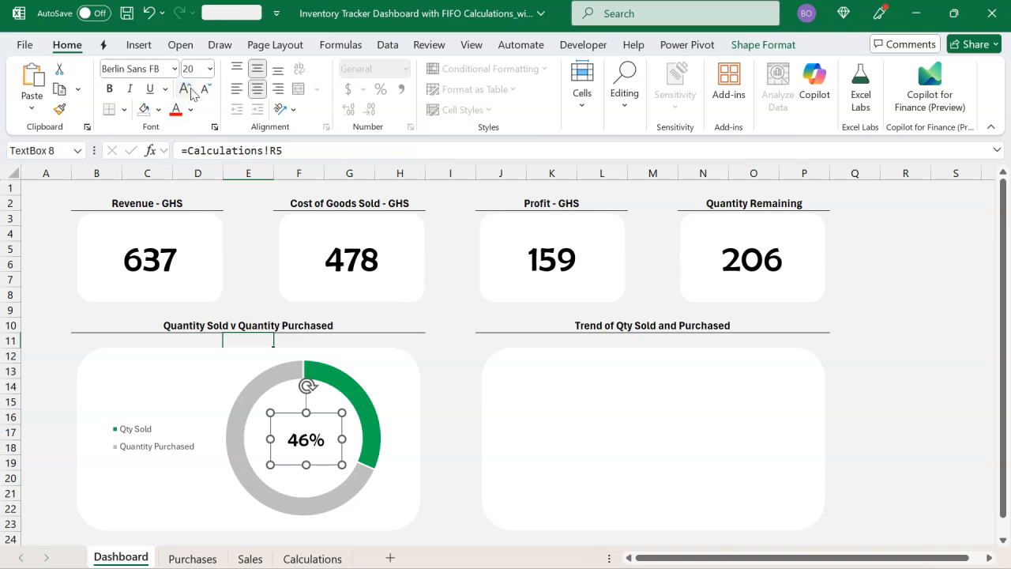
Remove the outline of the text box in the doughnut and set its percentage text to the standard green.
left_click(749, 46)
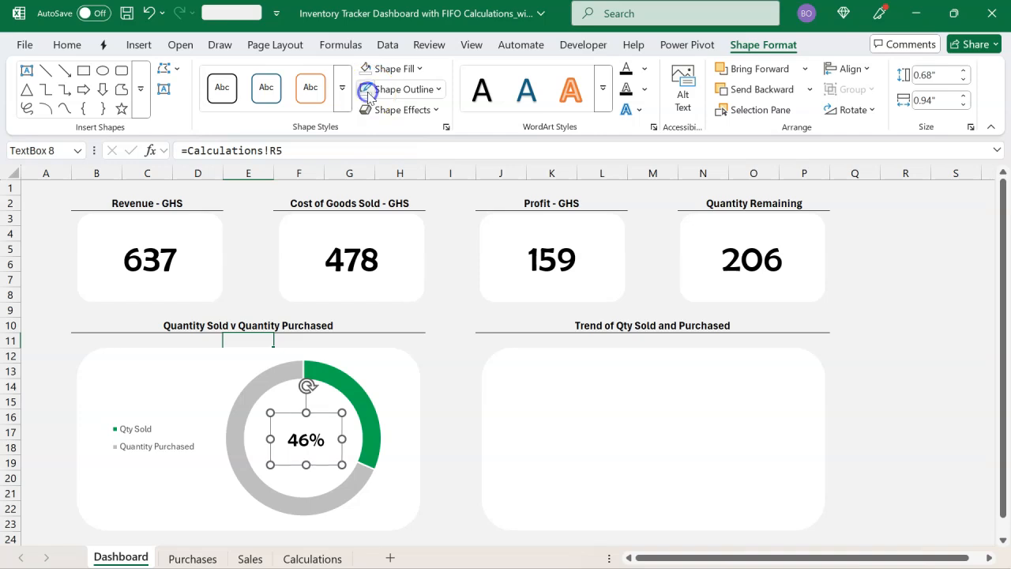
left_click(438, 320)
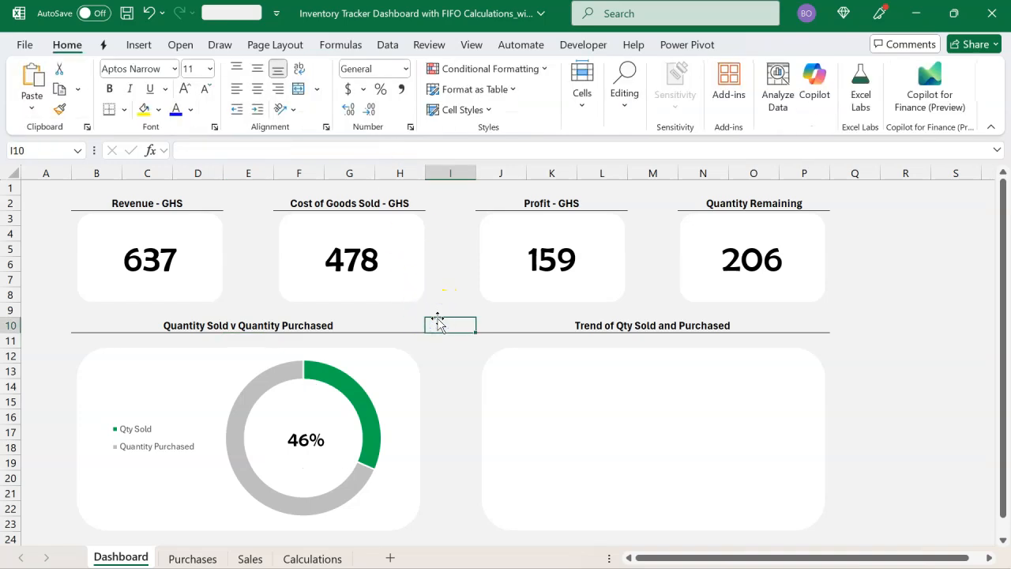
left_click(305, 439)
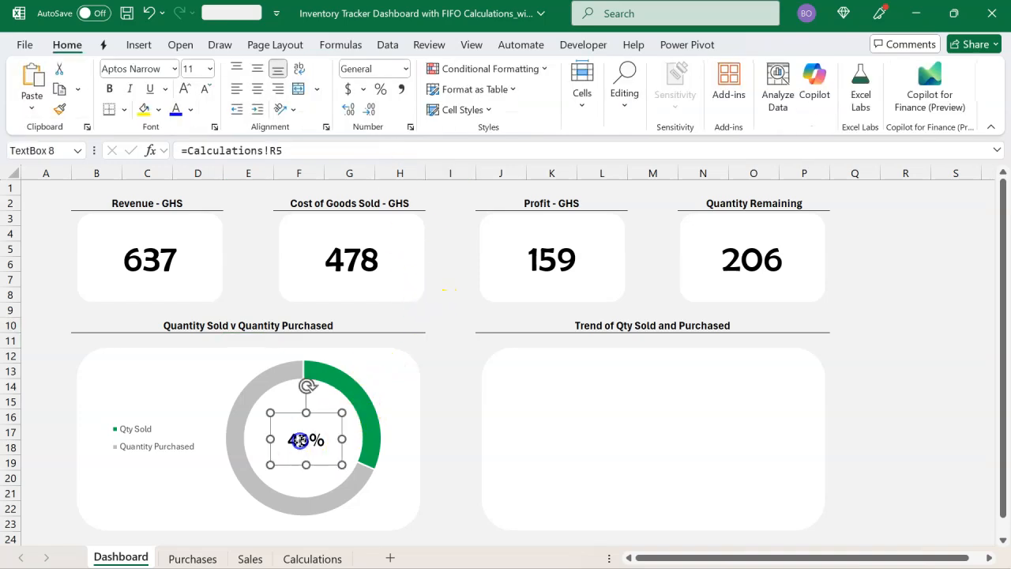
left_click(67, 44)
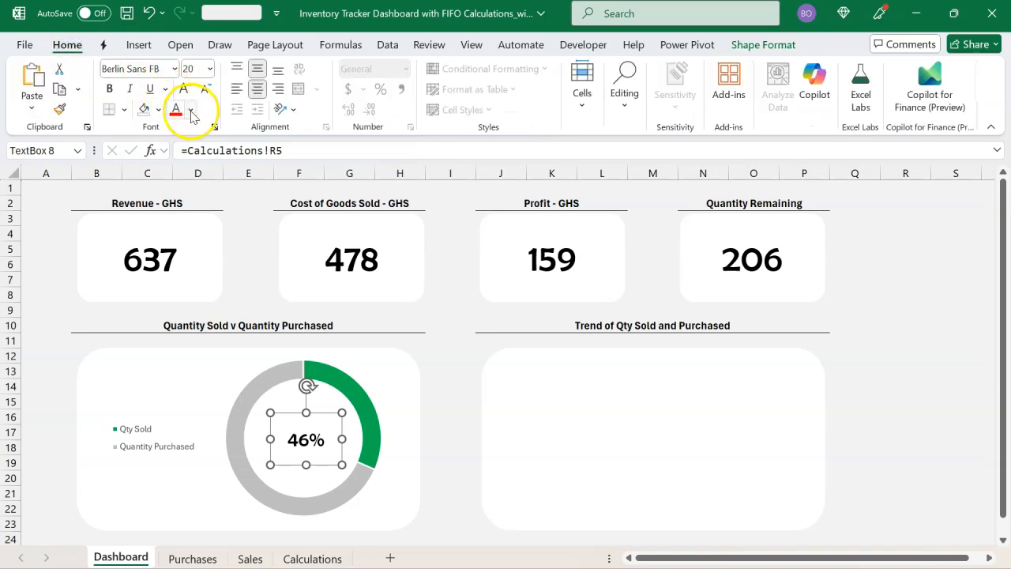
left_click(191, 112)
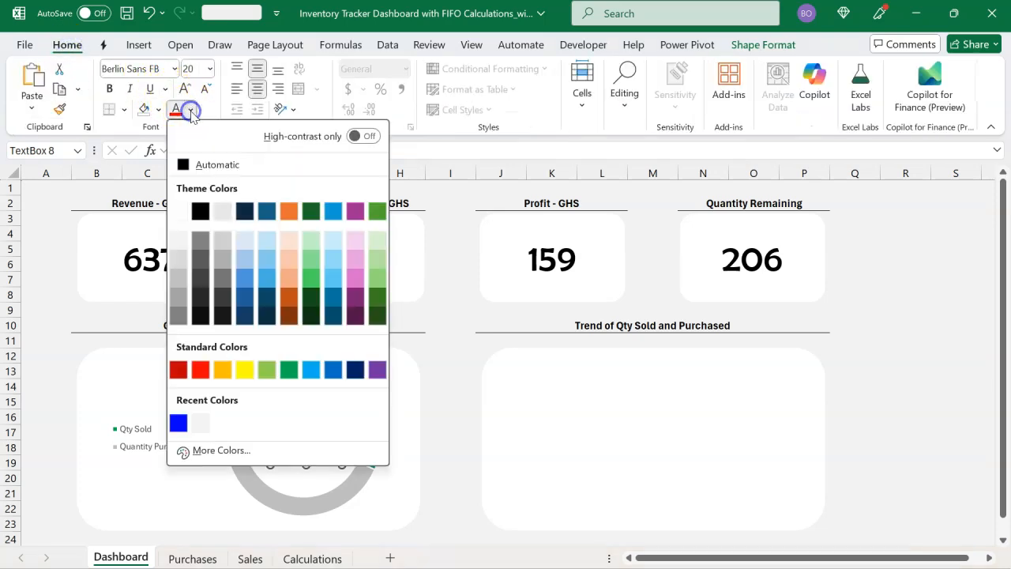
left_click(289, 370)
left_click(383, 350)
left_click(405, 325)
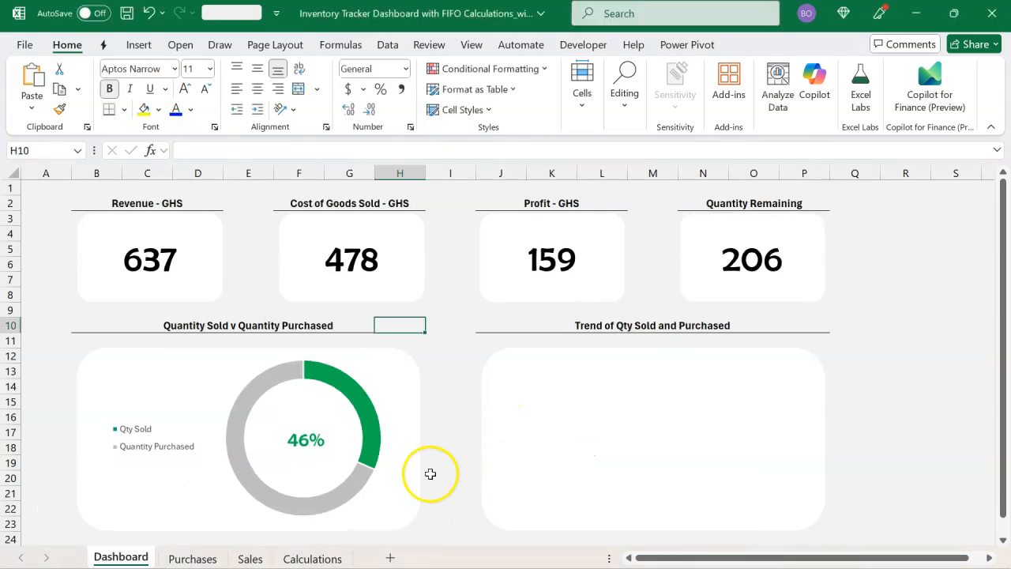
Insert a PivotTable from the Data Model at V4 of the existing Calculations sheet.
left_click(334, 559)
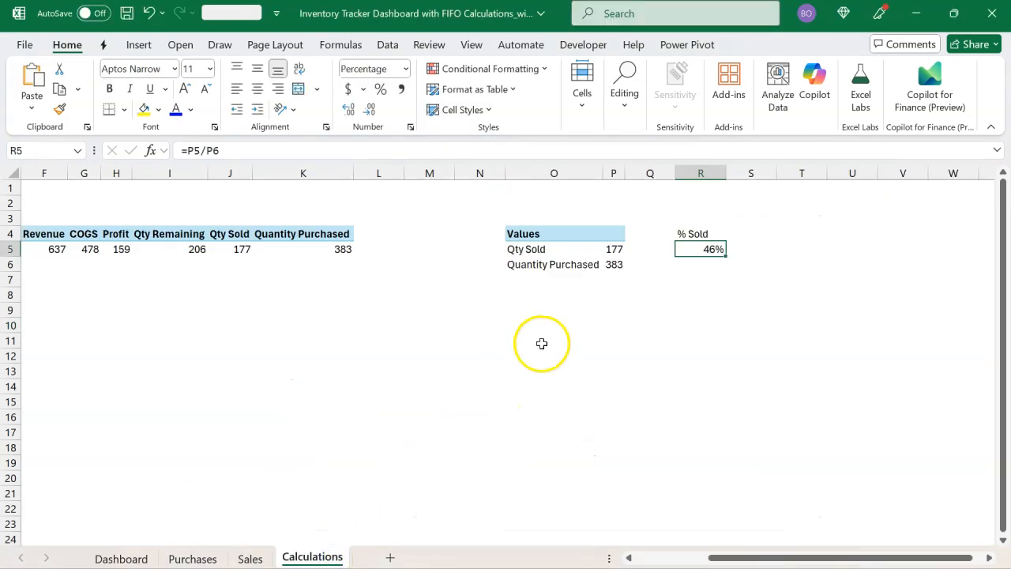
scroll(630, 273, "right", 3)
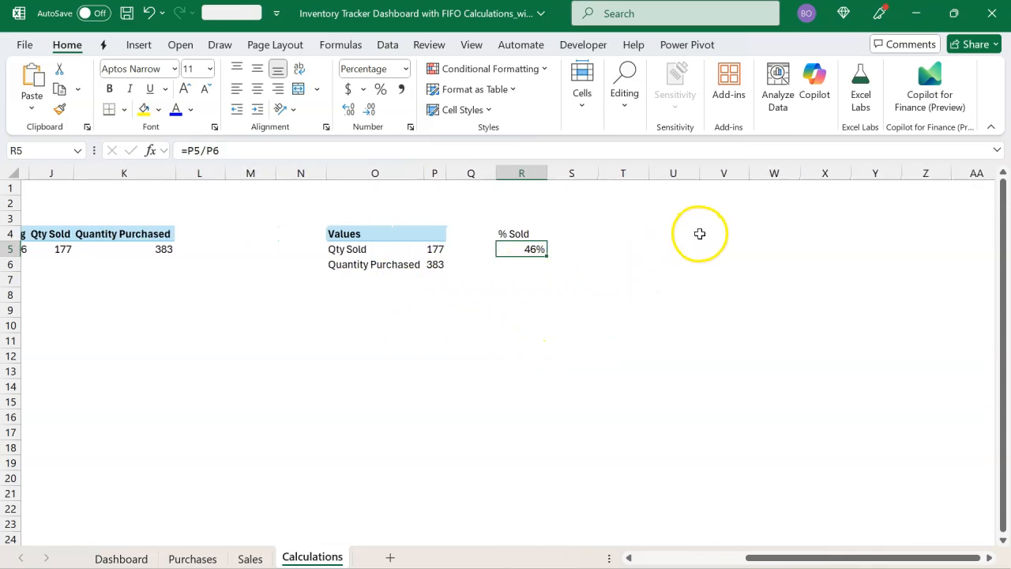
left_click(700, 234)
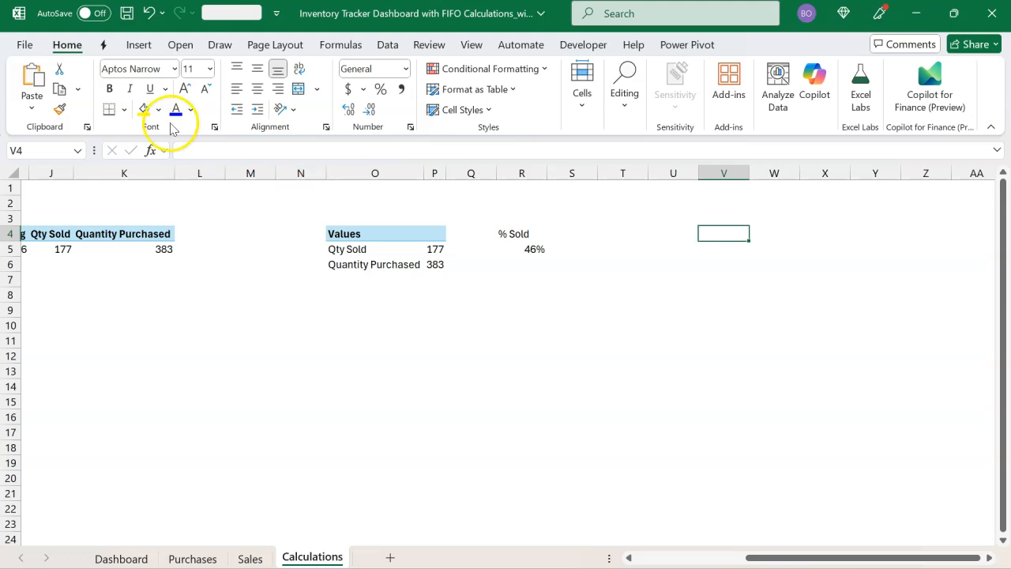
left_click(140, 45)
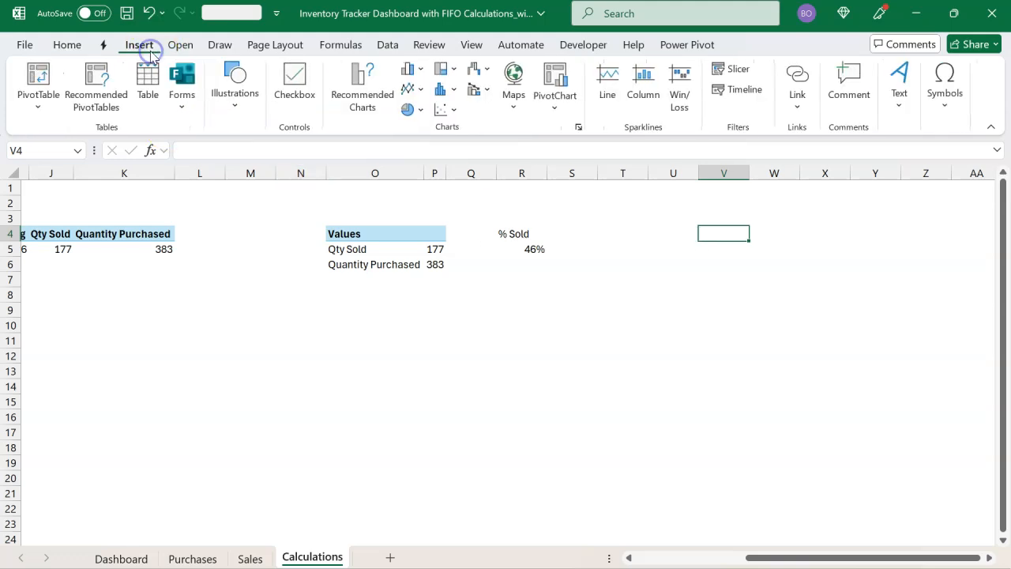
left_click(58, 98)
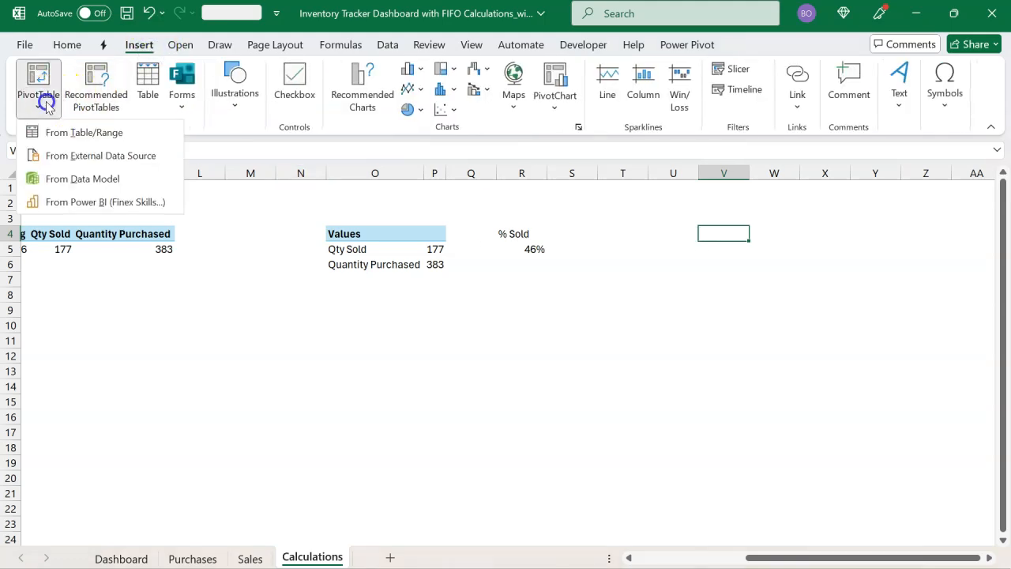
left_click(86, 181)
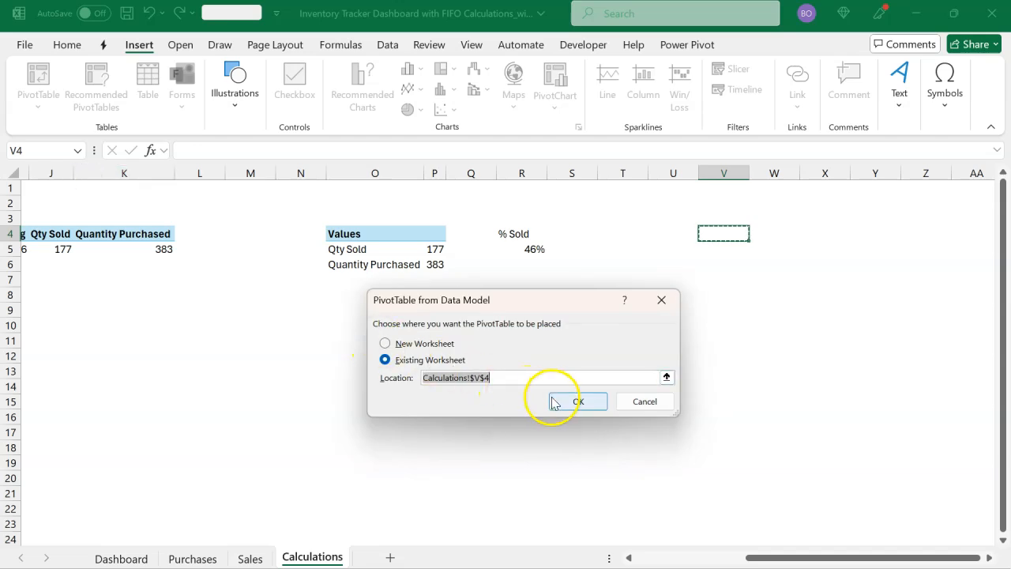
left_click(578, 401)
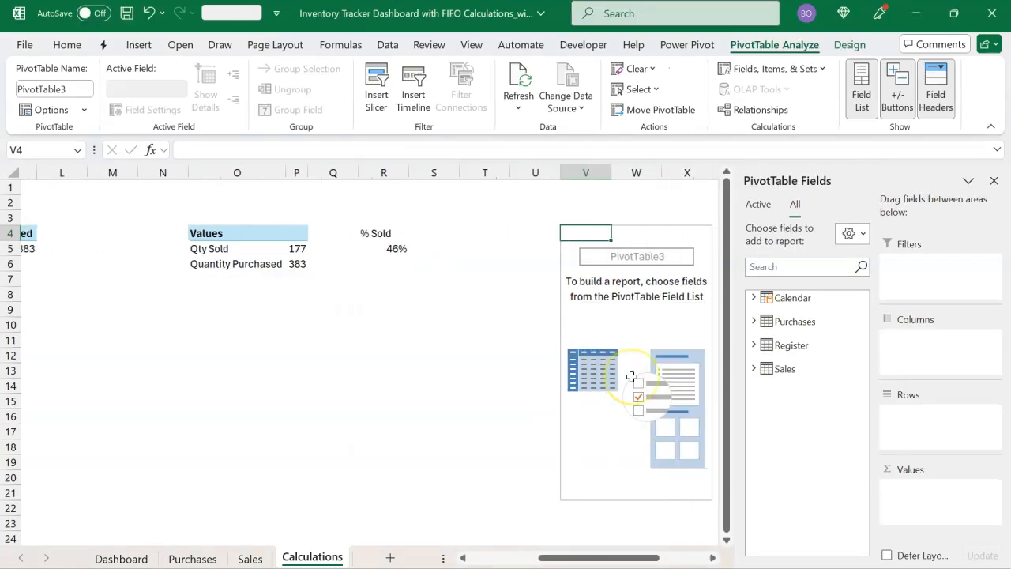
Add the Qty Sold and Quantity Purchased measures from the Purchases table to the new PivotTable's values.
left_click(754, 322)
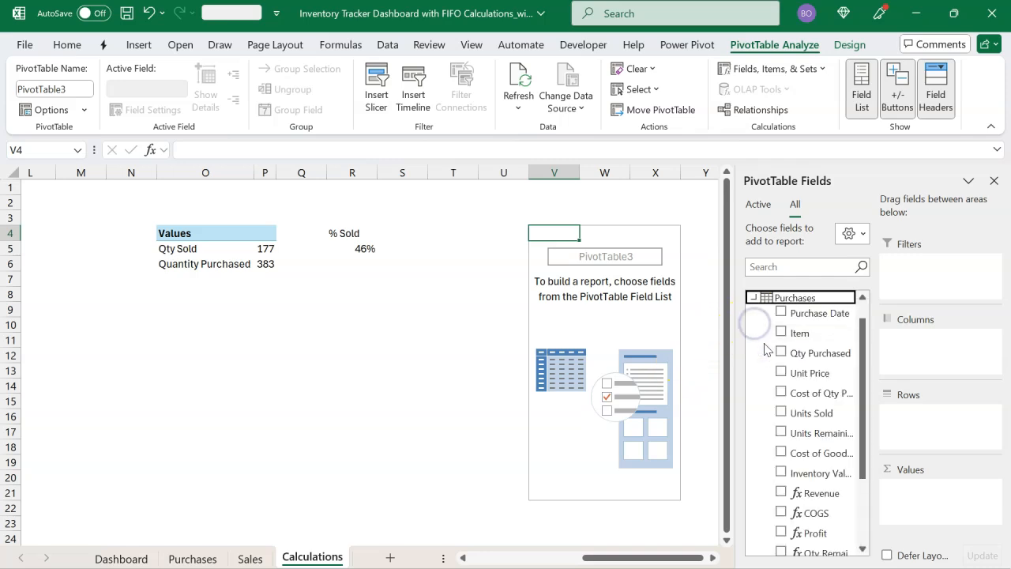
scroll(778, 419, "down", 2)
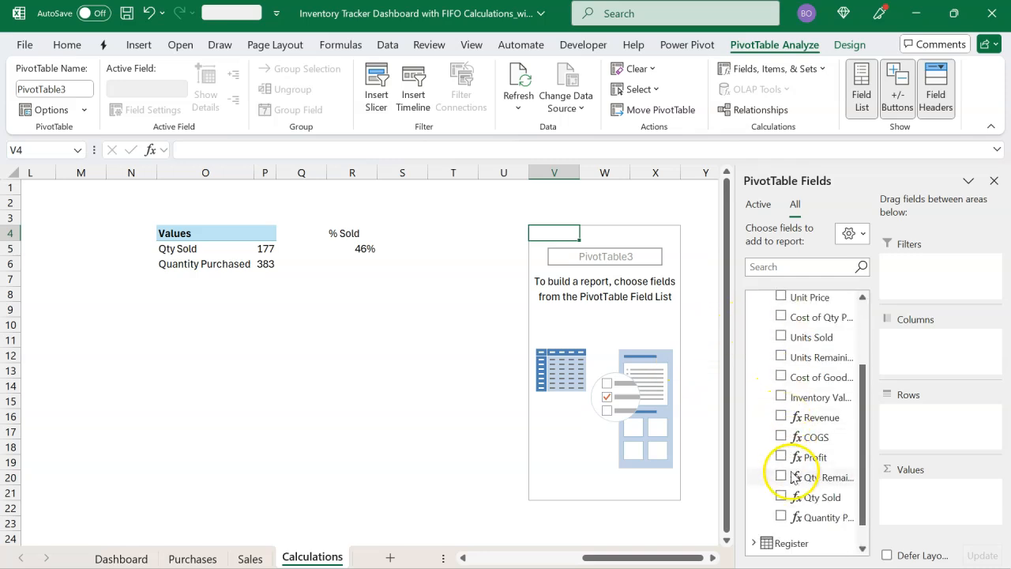
left_click(781, 497)
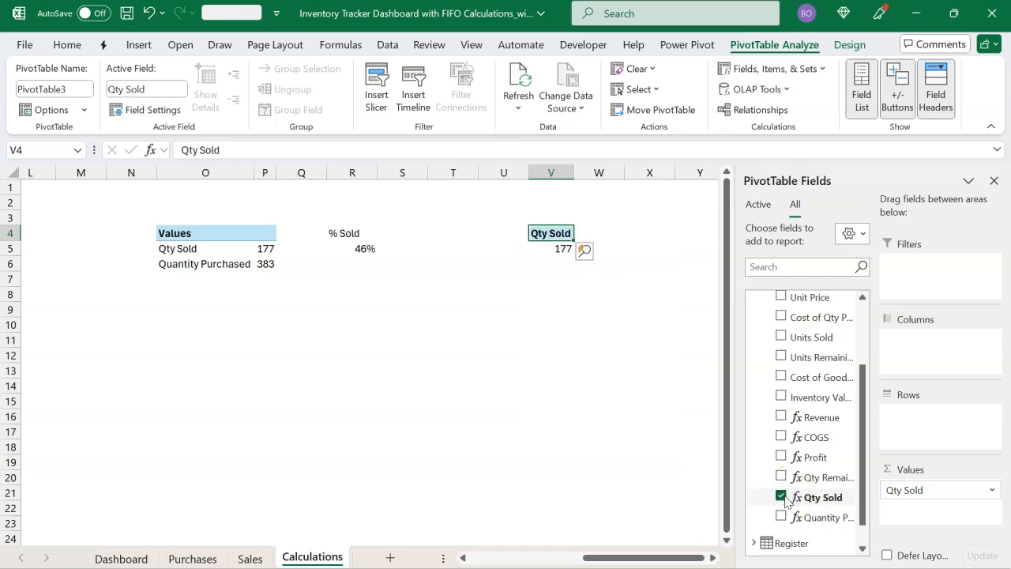
left_click(783, 516)
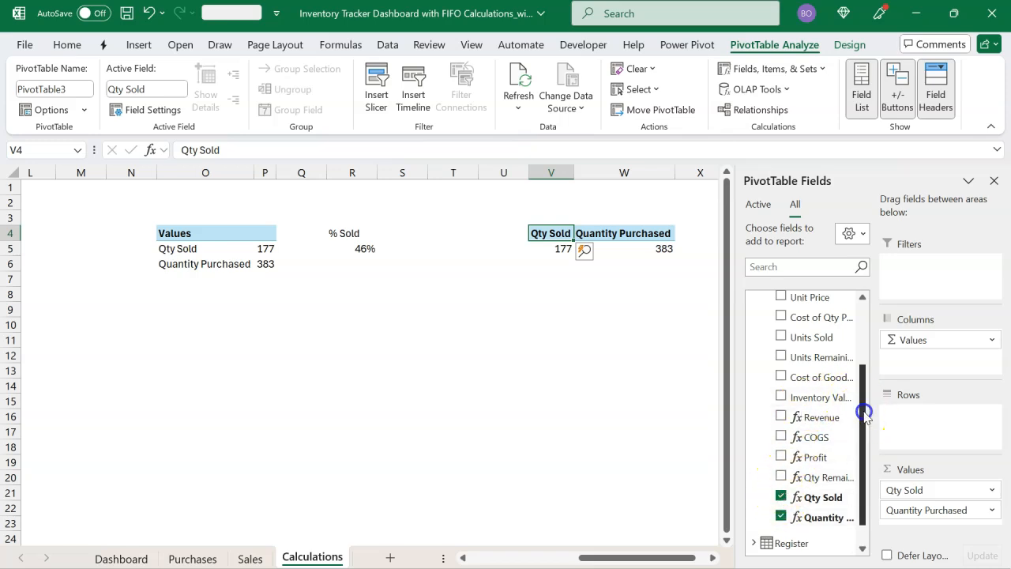
Add the Month field from the Calendar table's More Fields to the rows of the new PivotTable.
left_click_drag(865, 416, 865, 348)
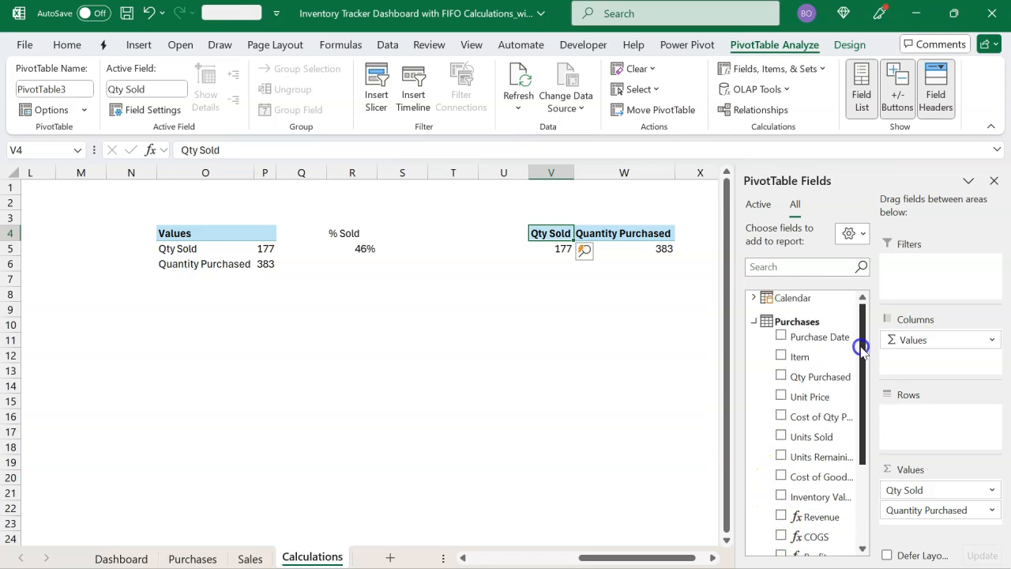
left_click(754, 322)
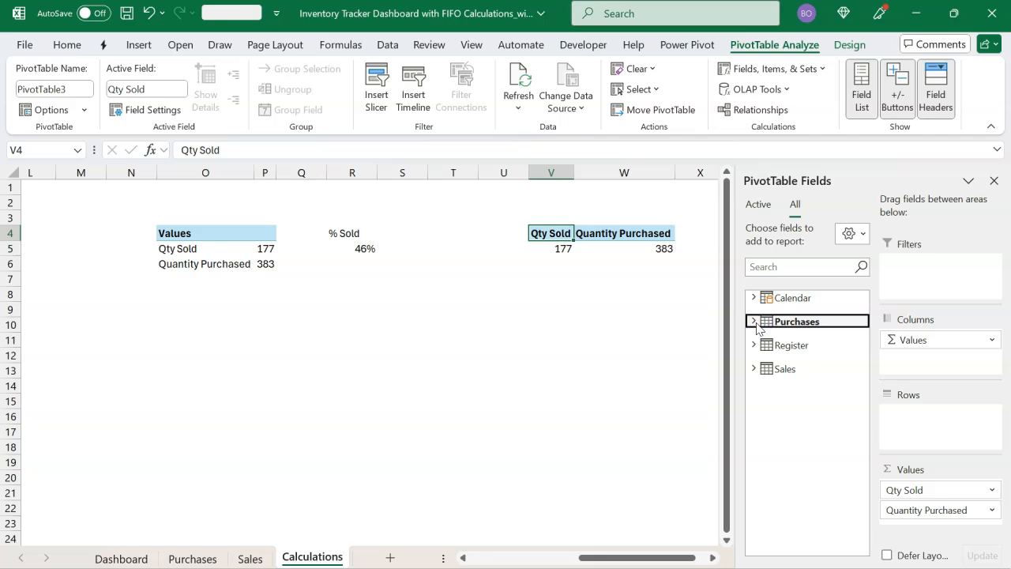
left_click(755, 298)
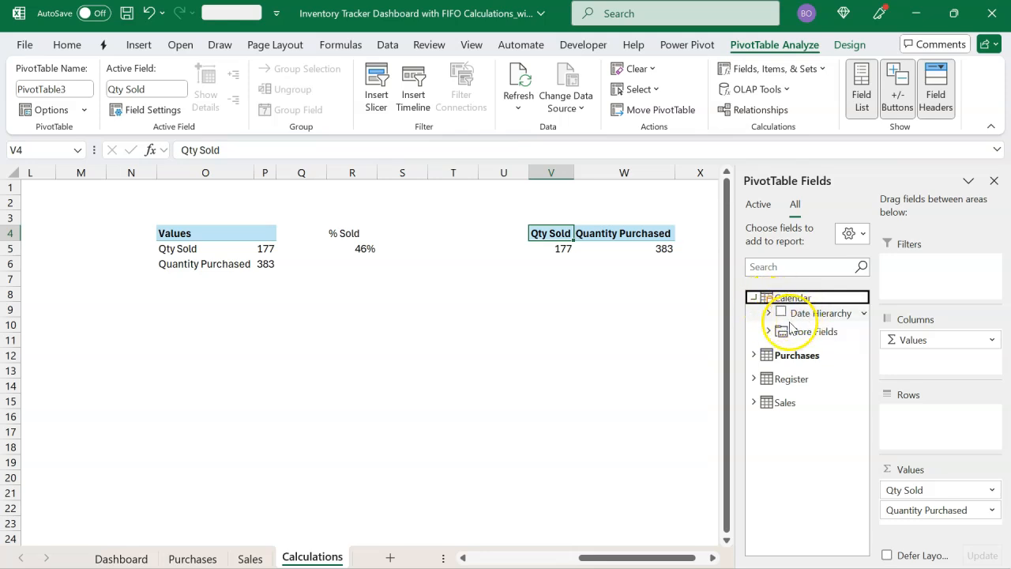
left_click(769, 332)
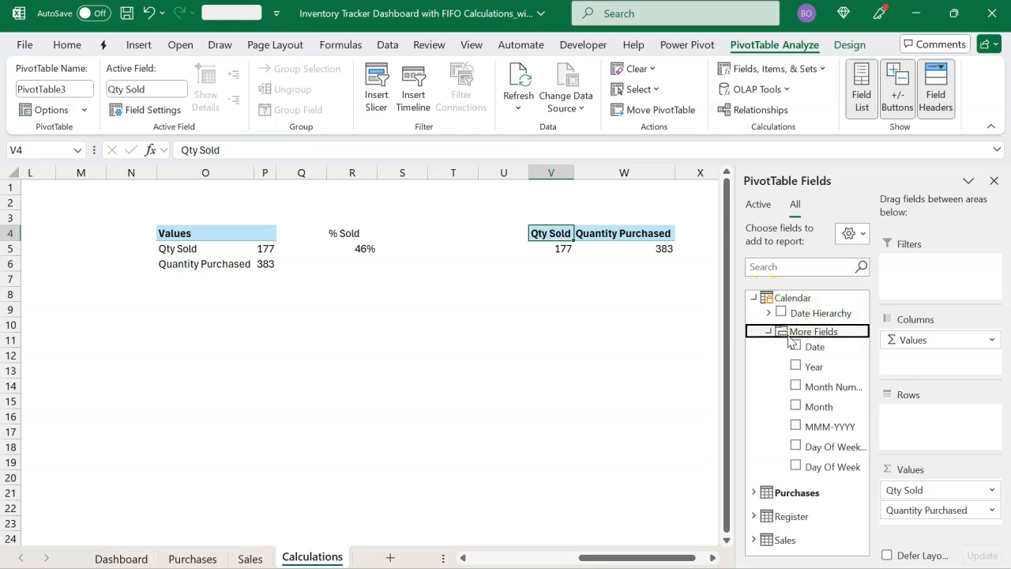
left_click(817, 407)
left_click_drag(818, 407, 892, 420)
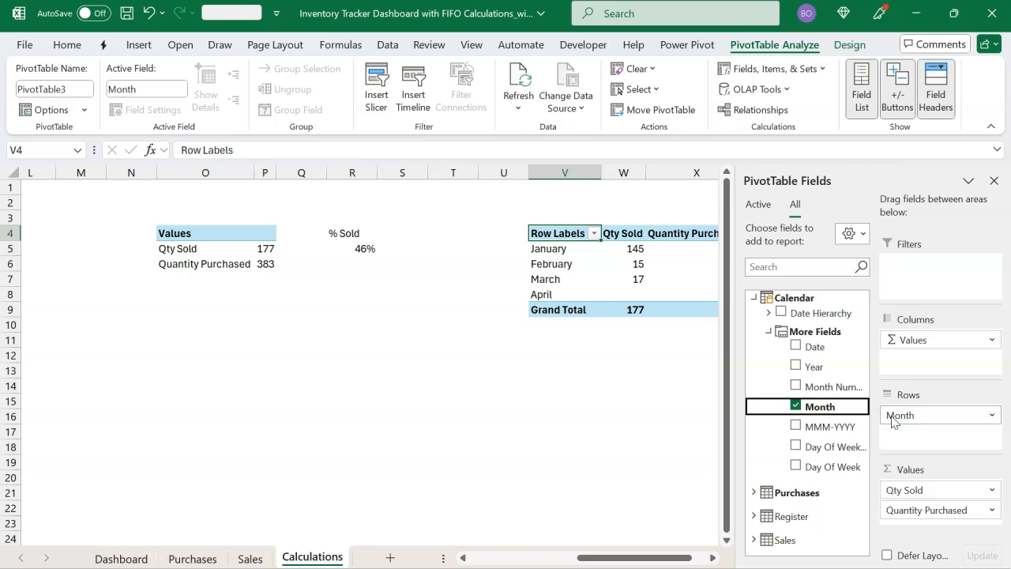
Set the monthly quantity PivotTable to show items with no data on rows.
scroll(611, 428, "right", 3)
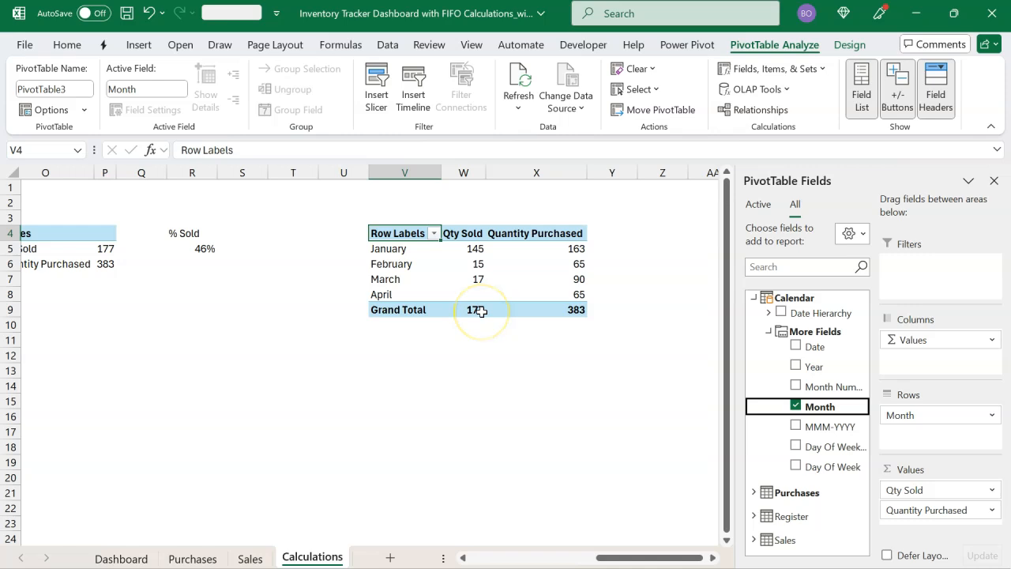
mouse_move(481, 311)
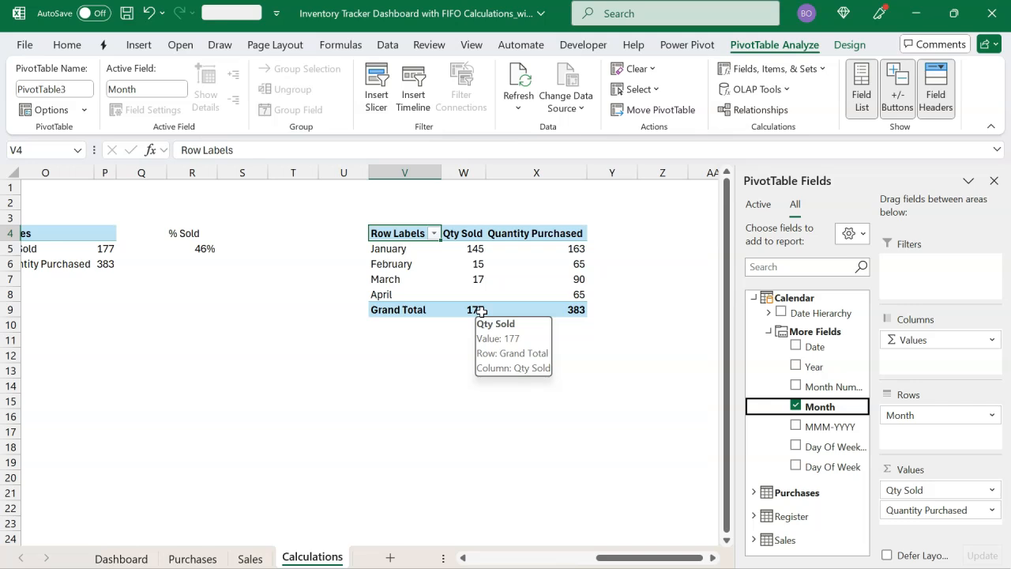
left_click(401, 250)
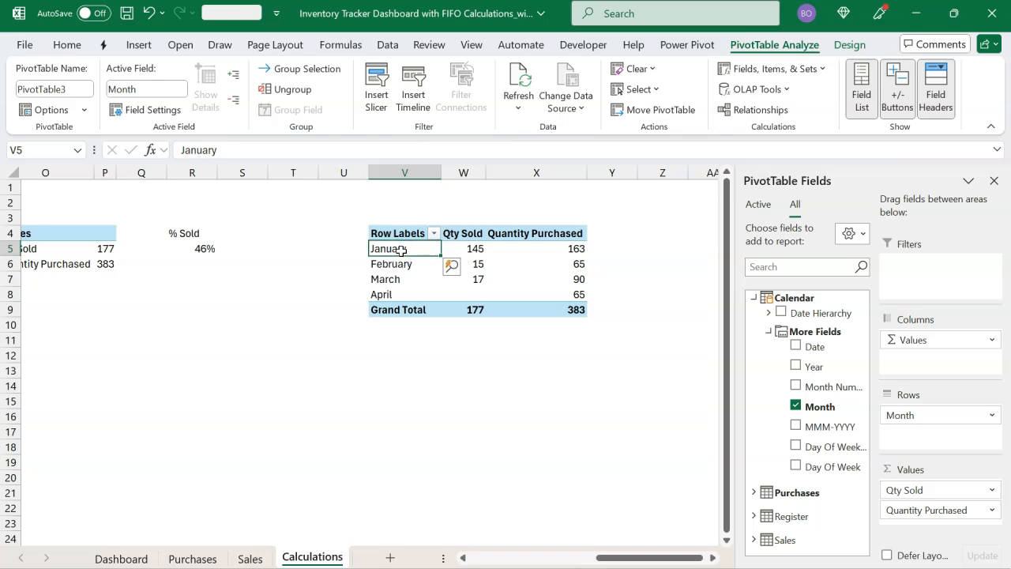
right_click(401, 250)
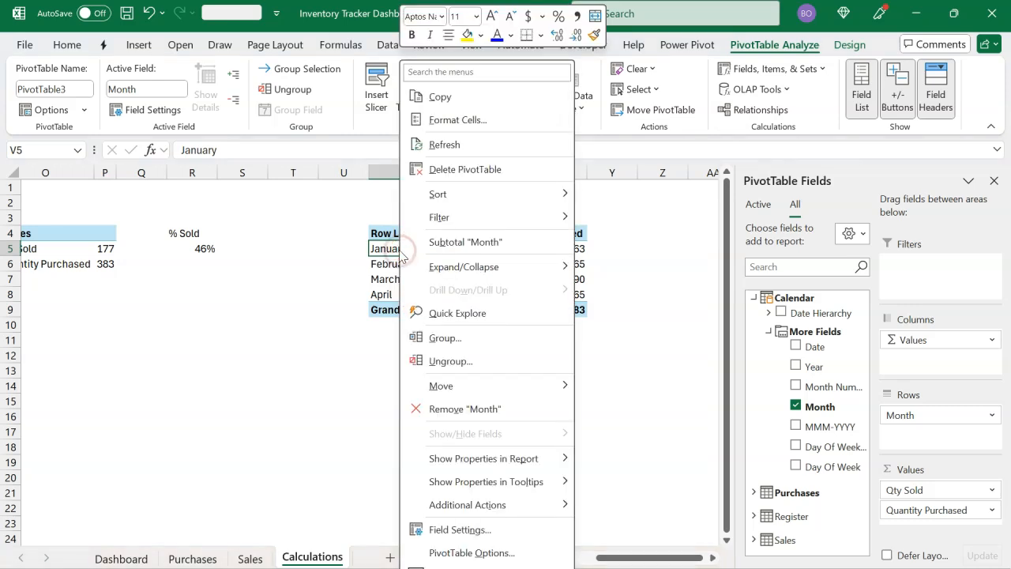
left_click(440, 553)
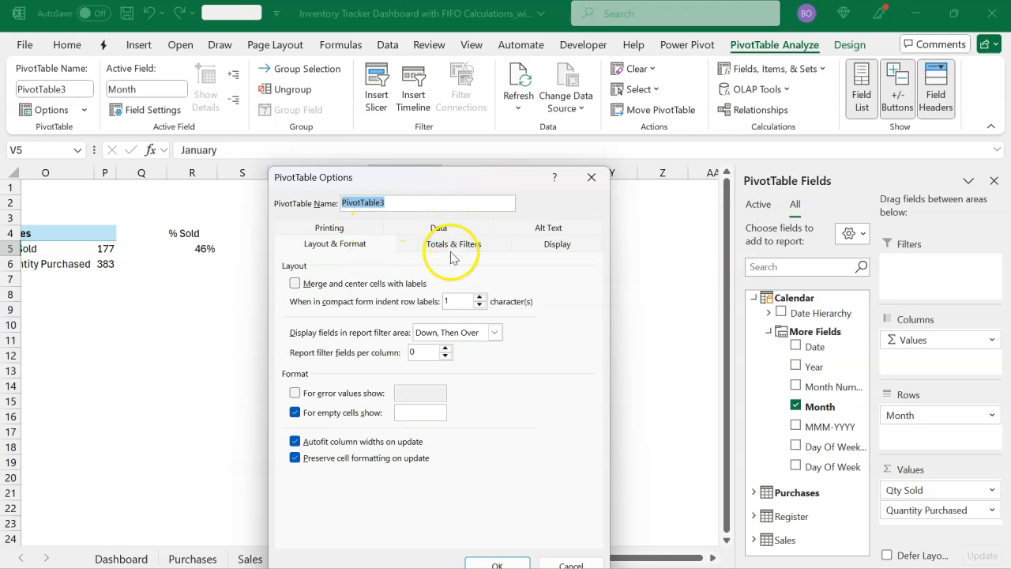
left_click(542, 250)
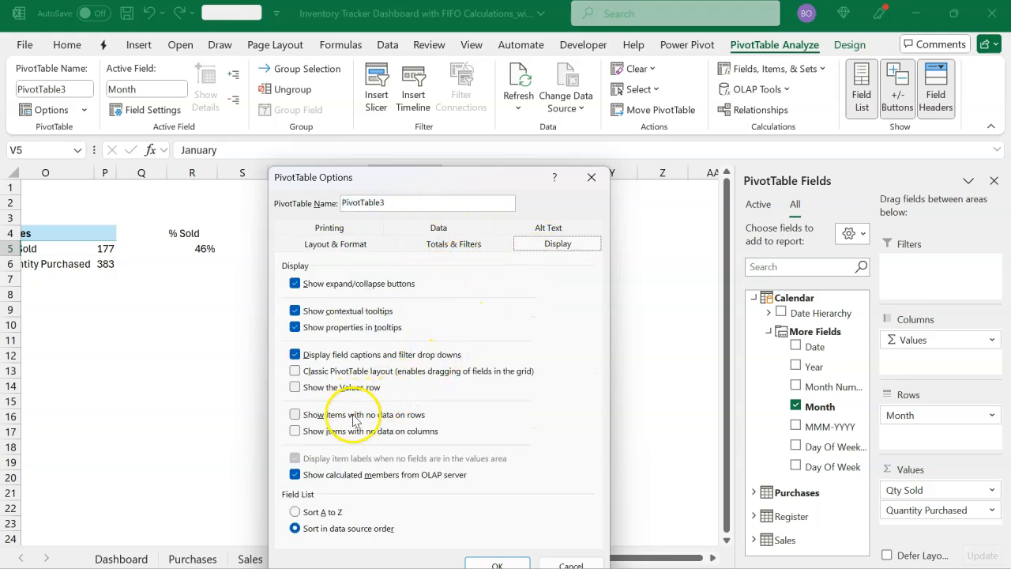
left_click(307, 415)
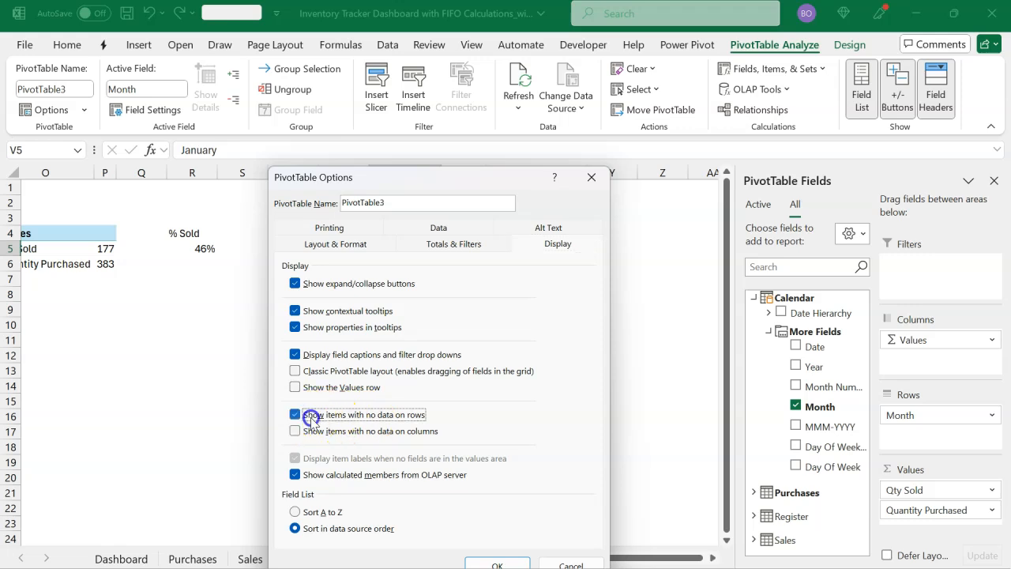
left_click(484, 563)
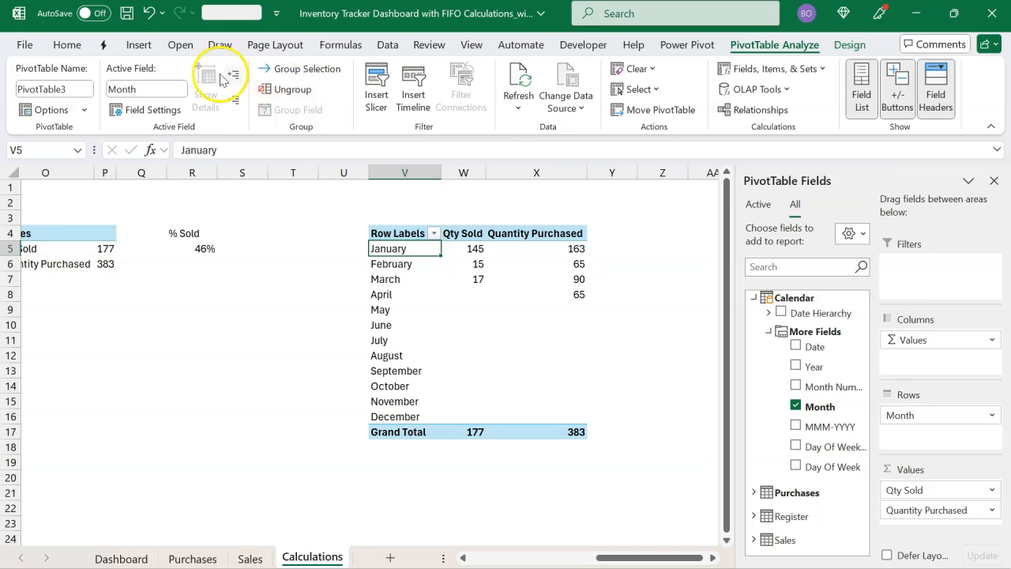
Insert a Clustered Column PivotChart from the monthly quantity PivotTable and hide all its field buttons.
left_click(139, 44)
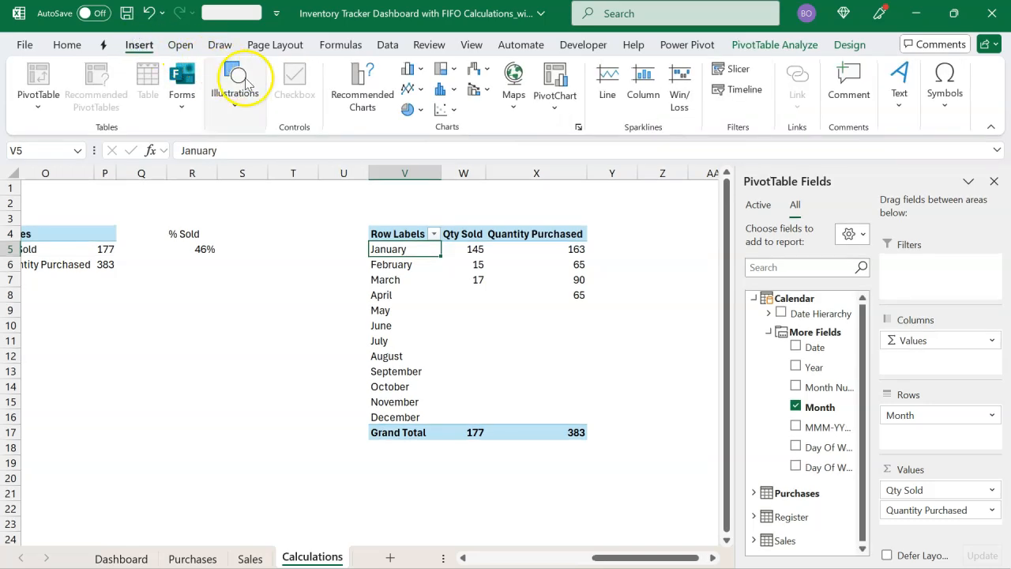
left_click(359, 109)
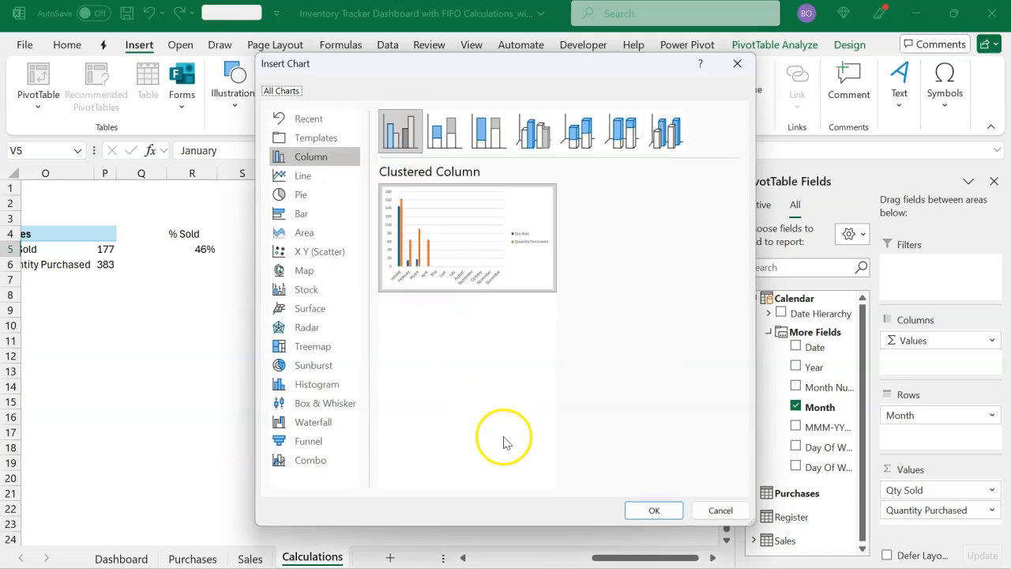
left_click(651, 511)
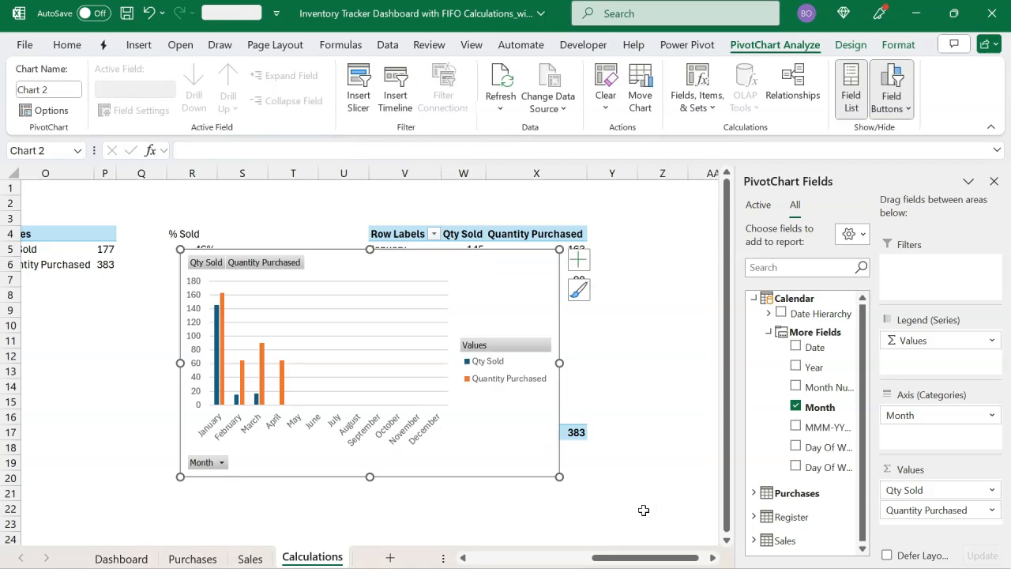
left_click(994, 182)
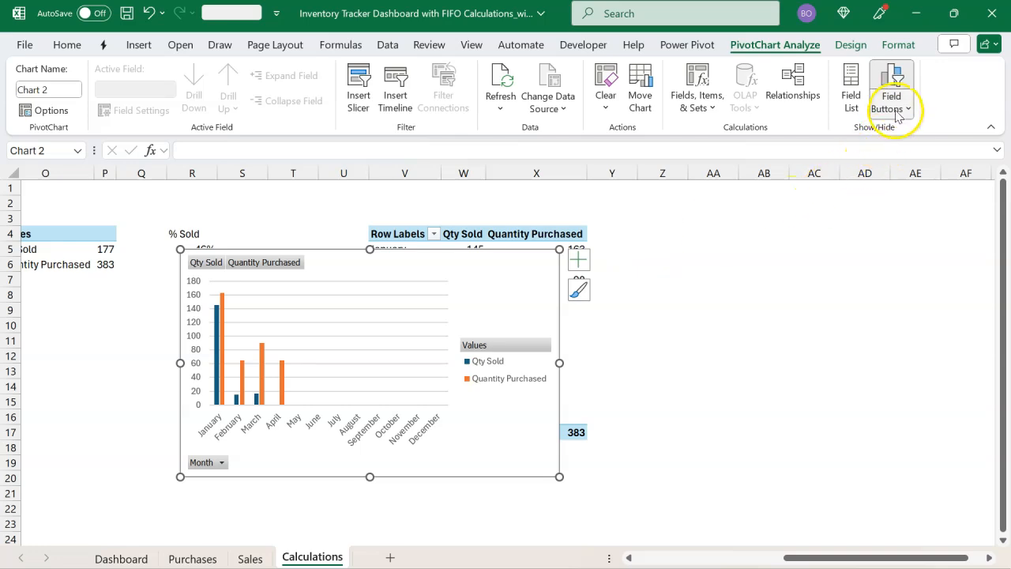
left_click(896, 101)
left_click(836, 252)
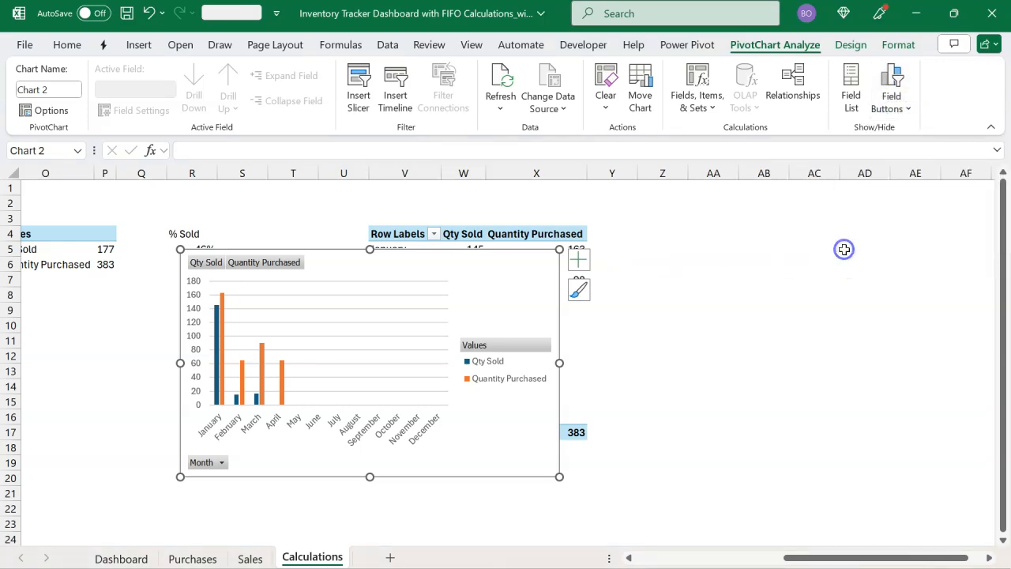
Set the legend position of the column chart to Bottom.
left_click(490, 370)
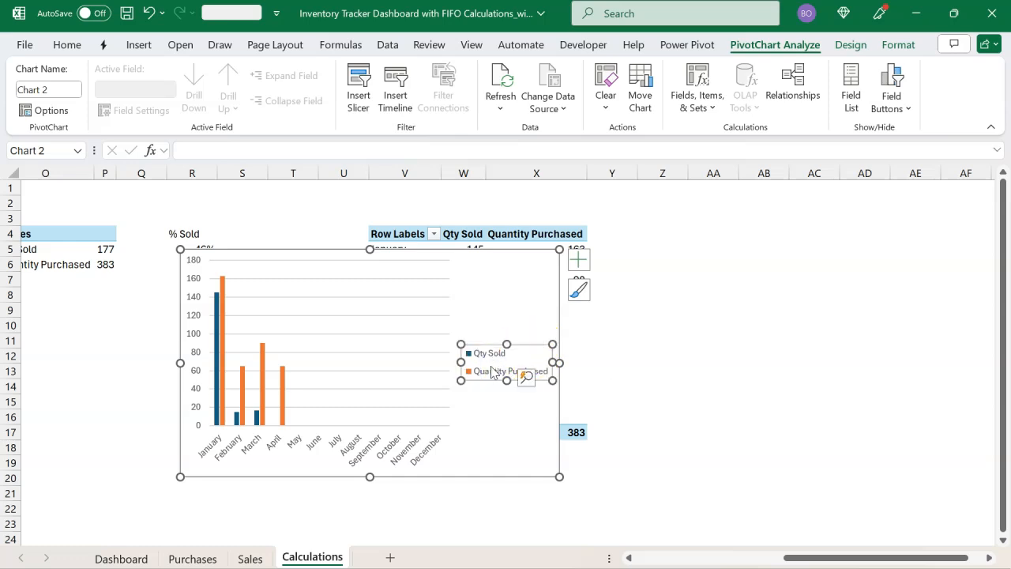
double_click(492, 371)
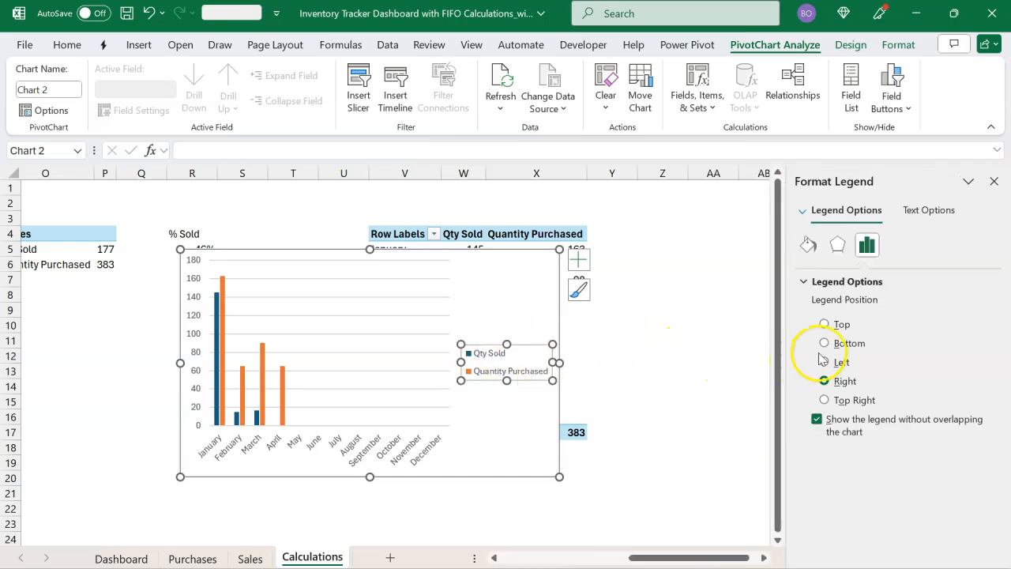
left_click(825, 342)
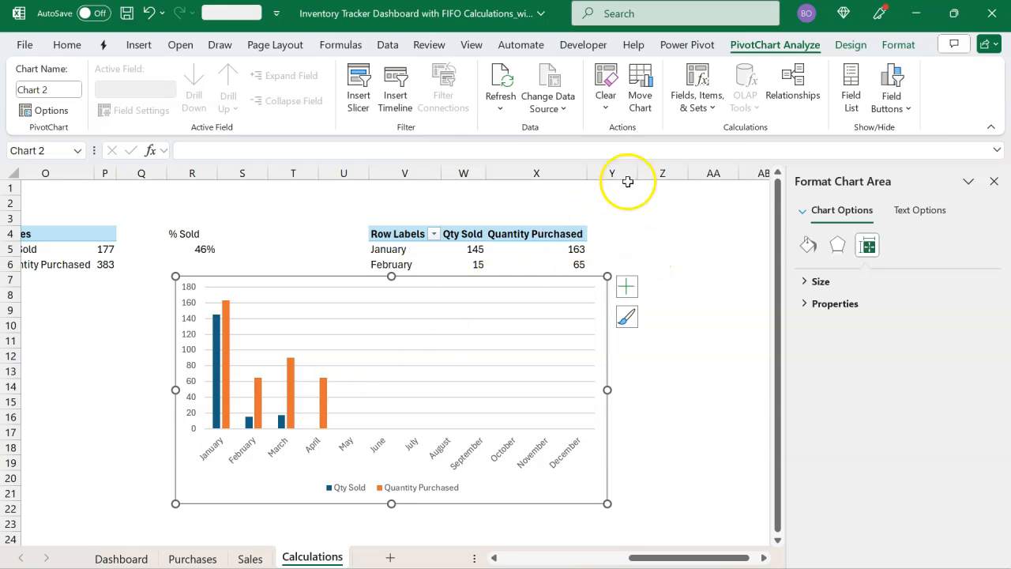
In the Power Pivot data model, change the Calendar table's Month column formula to =FORMAT([Date],"MMM").
left_click(684, 44)
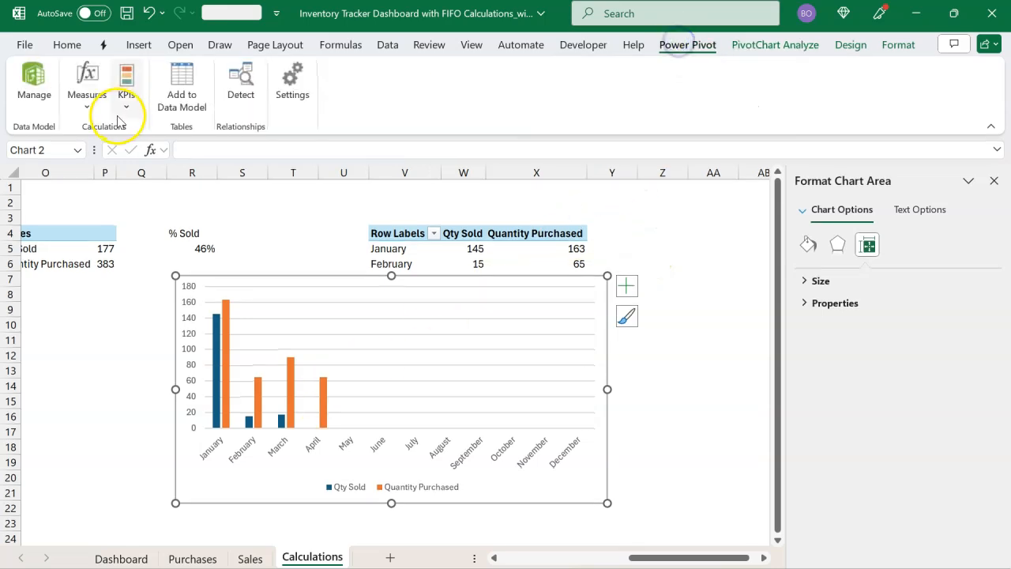
left_click(37, 104)
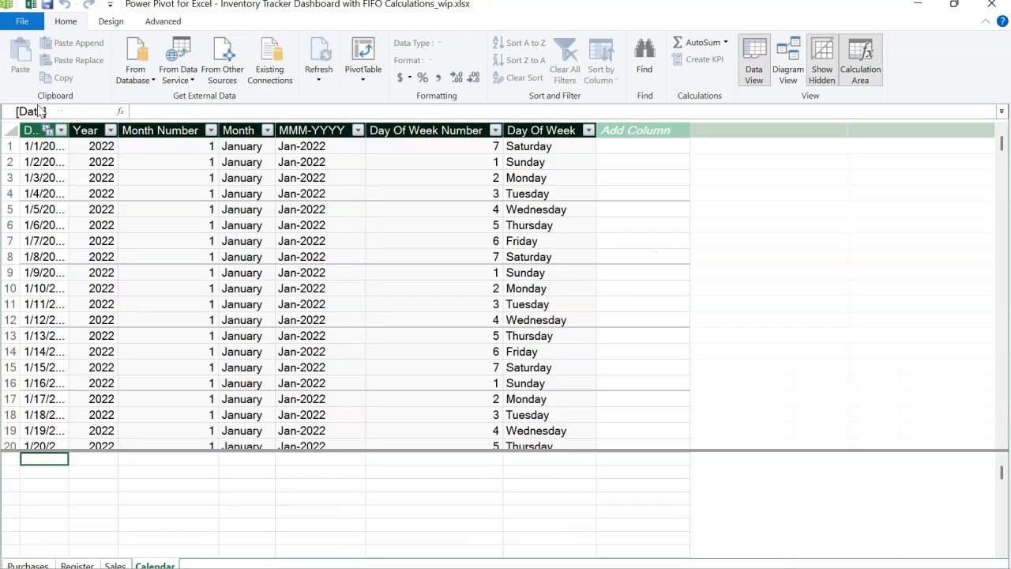
left_click(241, 130)
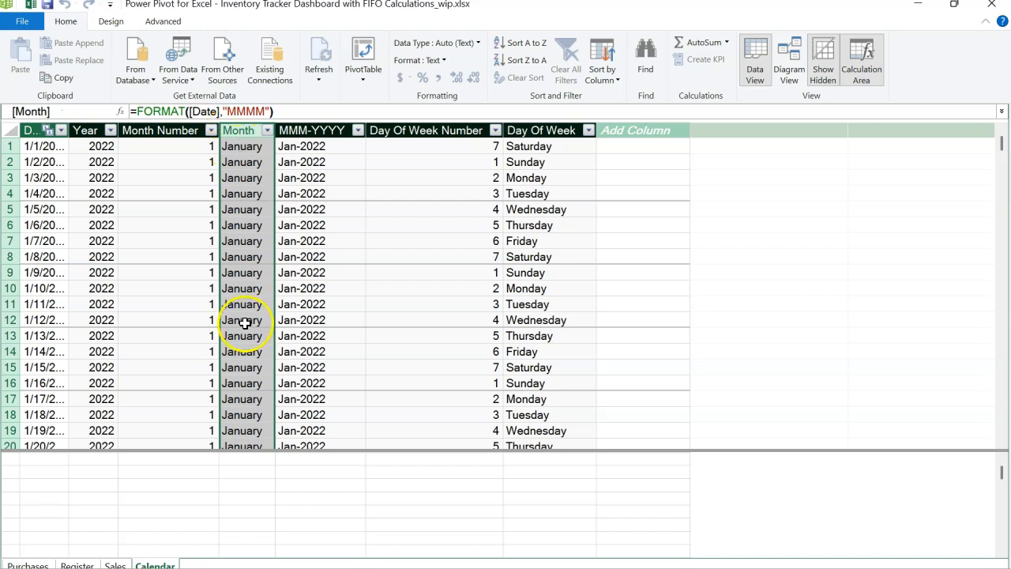
left_click(268, 112)
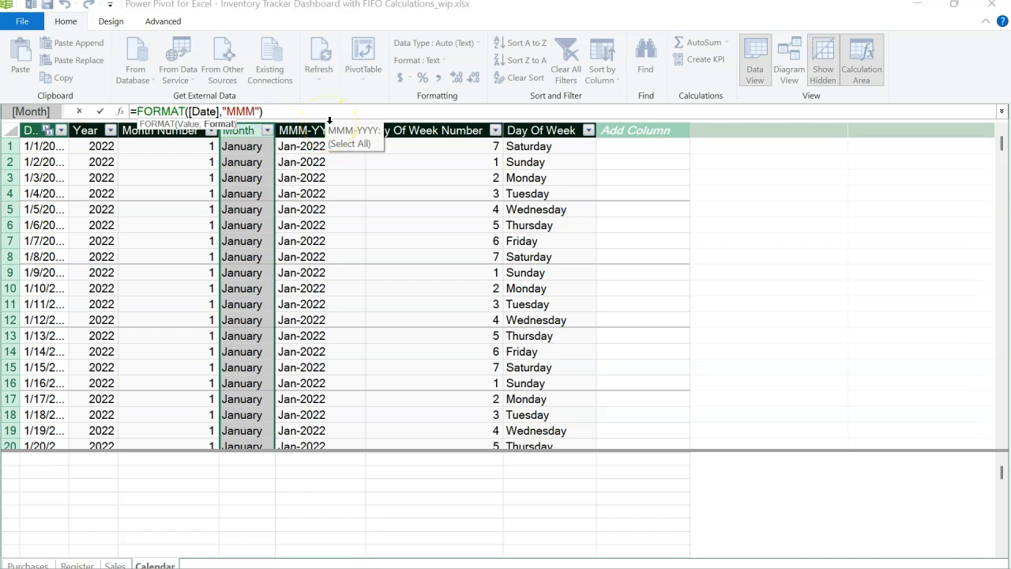
key("Return")
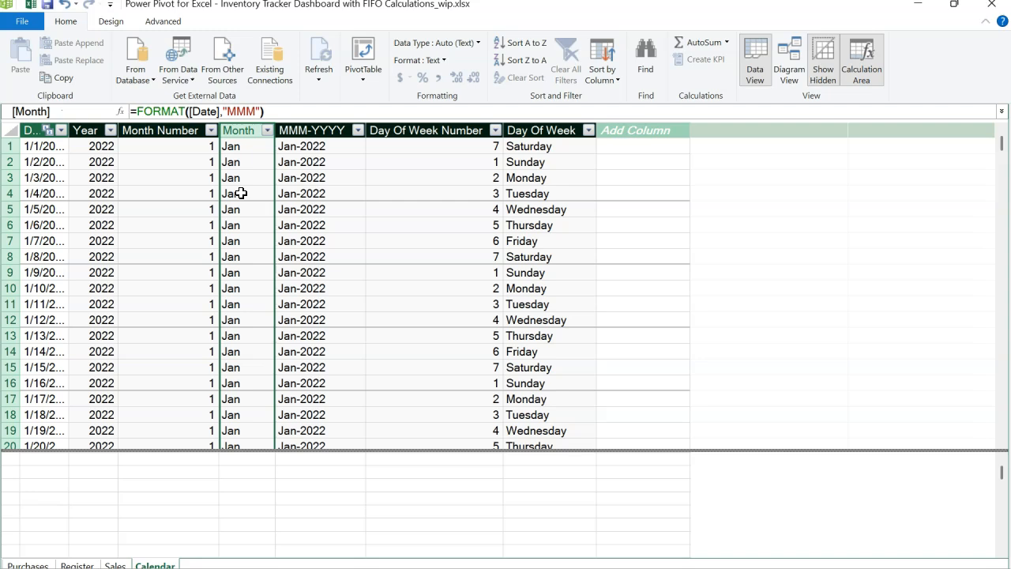
left_click(245, 143)
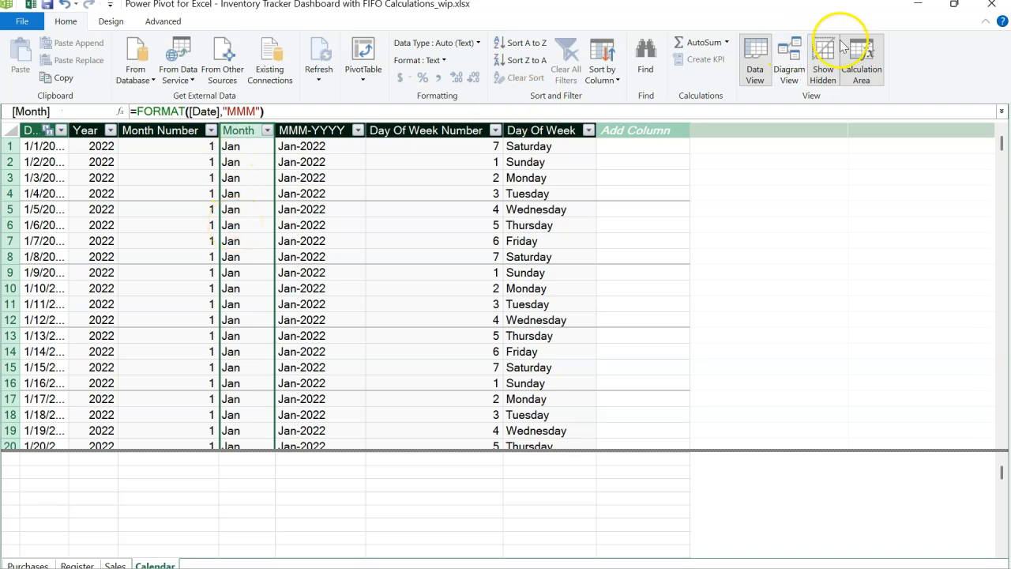
left_click(990, 7)
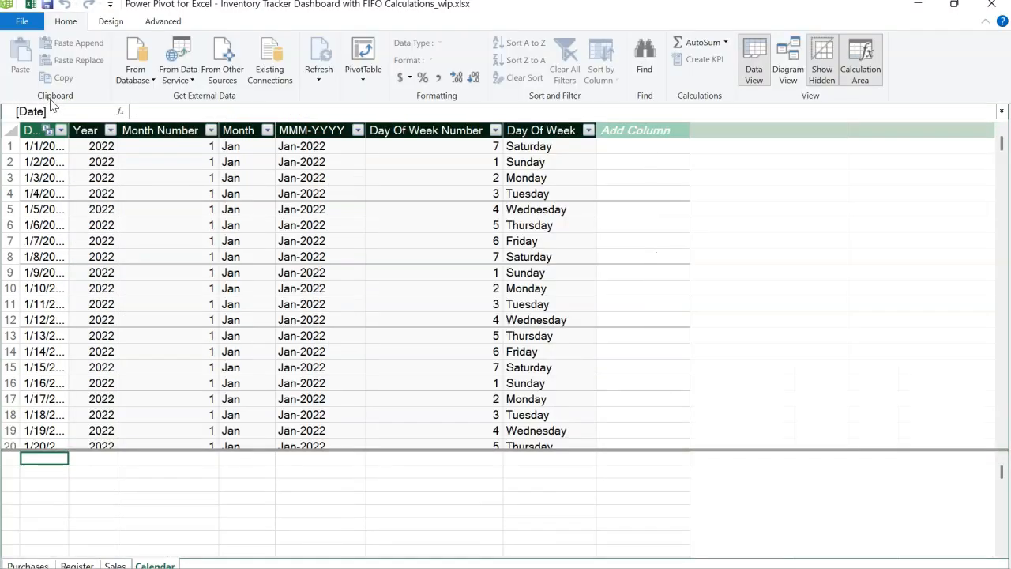
Sort the Calendar table's Month column by the Month Number column in Power Pivot.
left_click(245, 131)
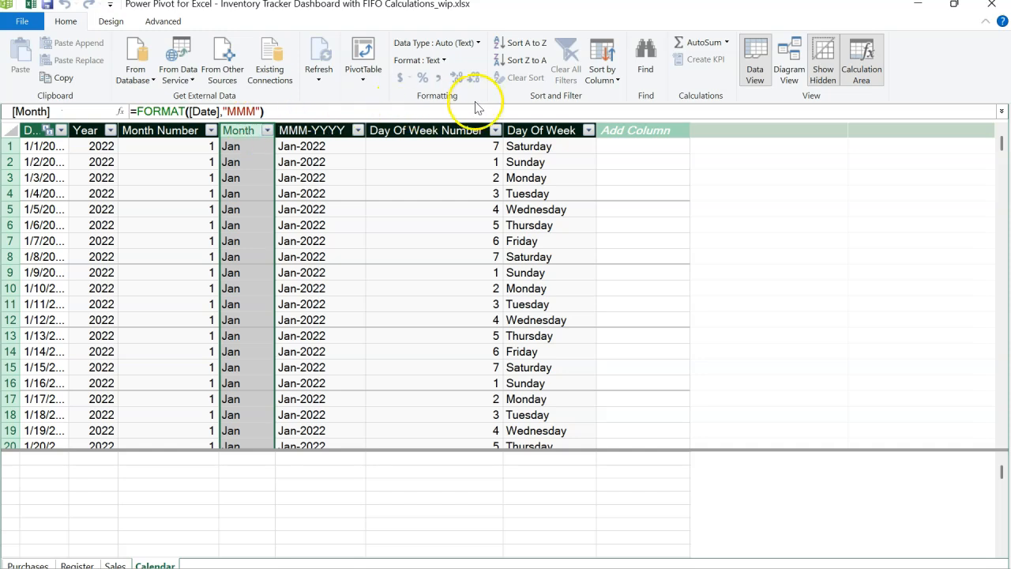
left_click(594, 79)
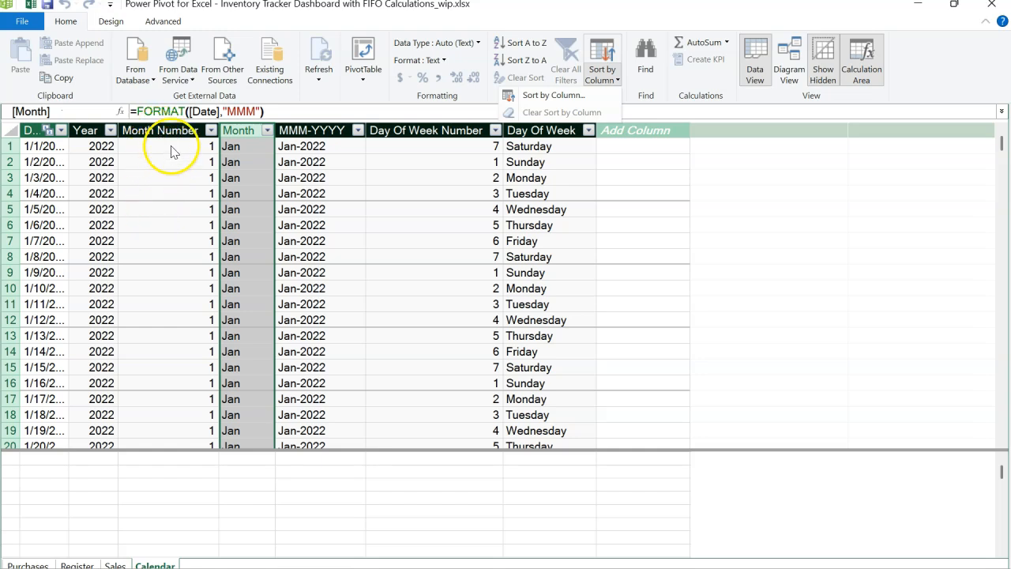
left_click(539, 97)
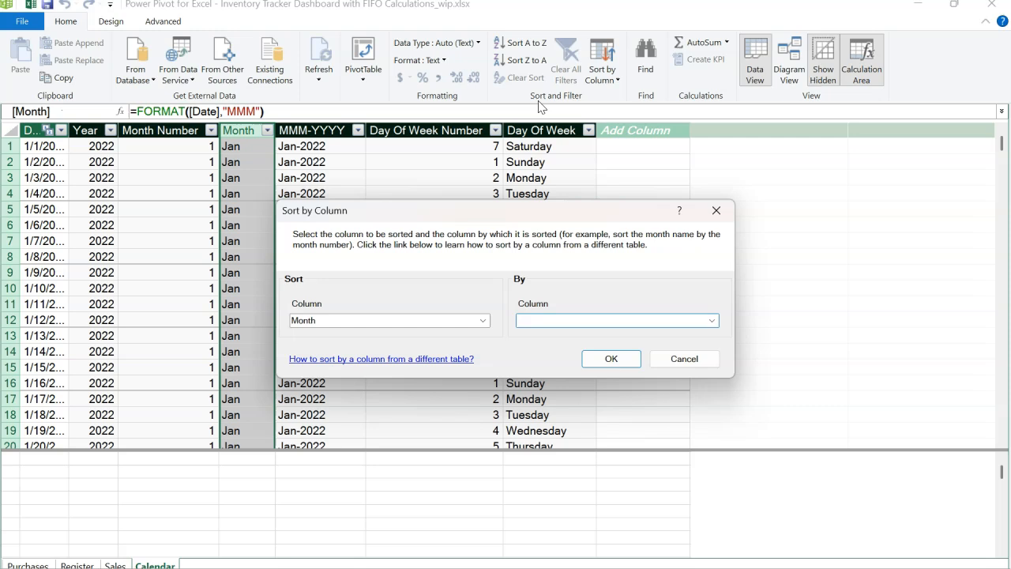
left_click(712, 321)
left_click(638, 356)
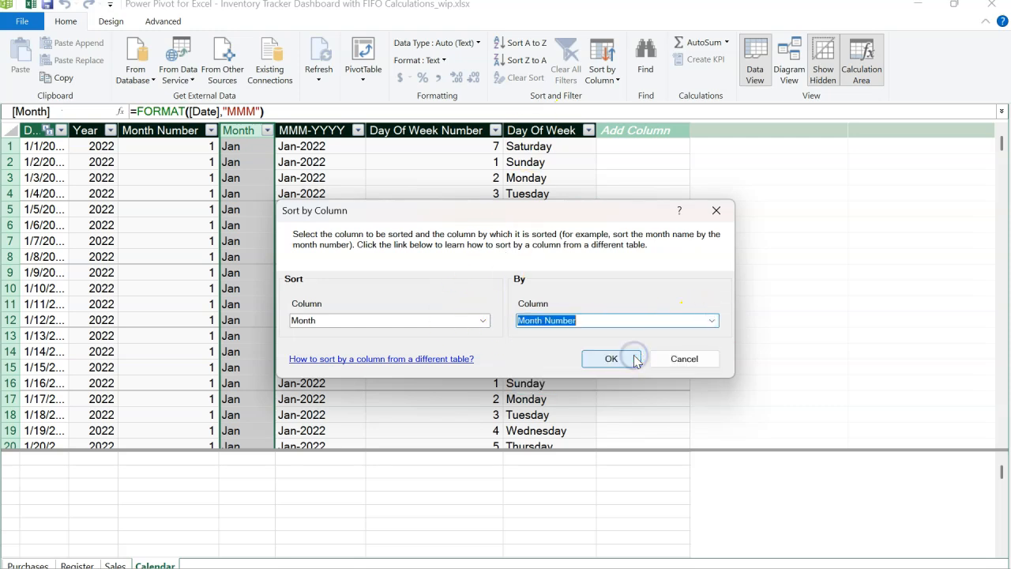
left_click(606, 360)
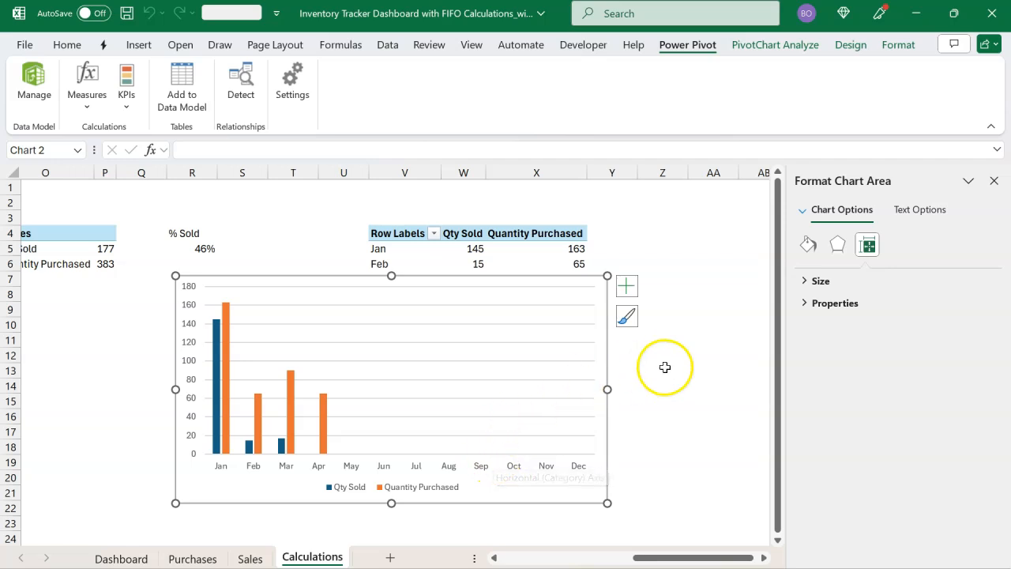
Delete the major gridlines from the monthly quantity column chart.
left_click(682, 368)
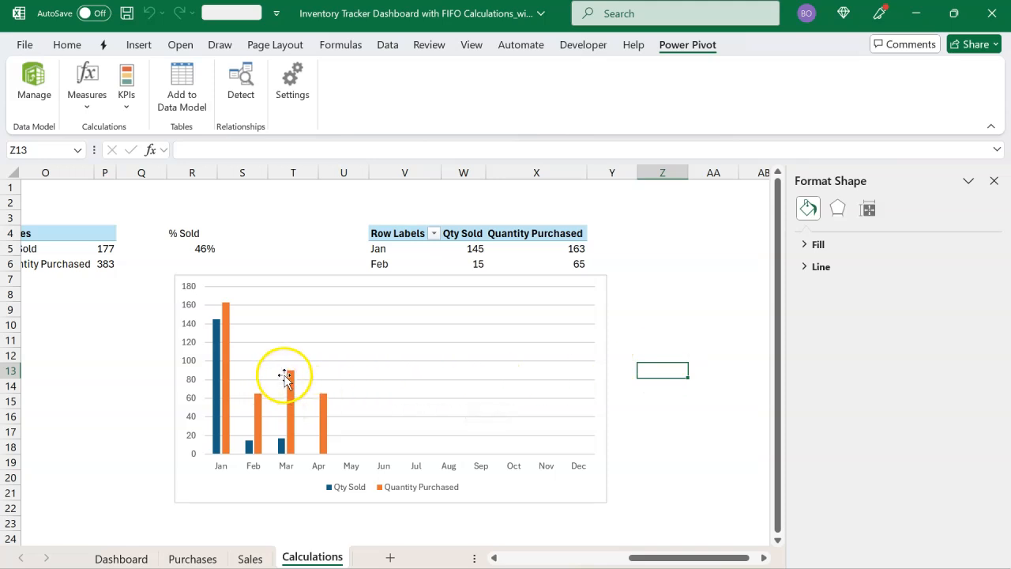
left_click(317, 363)
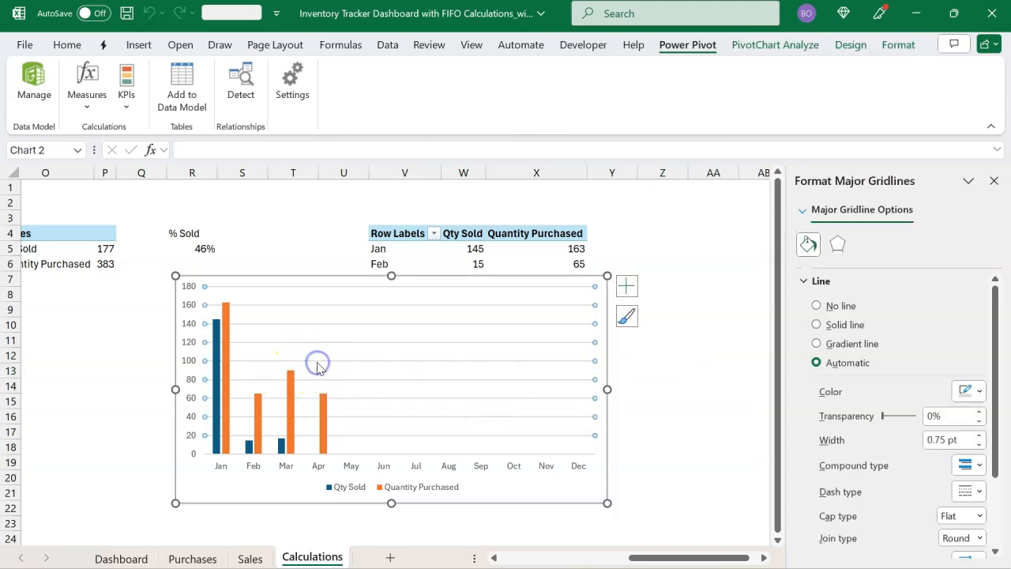
left_click(320, 368)
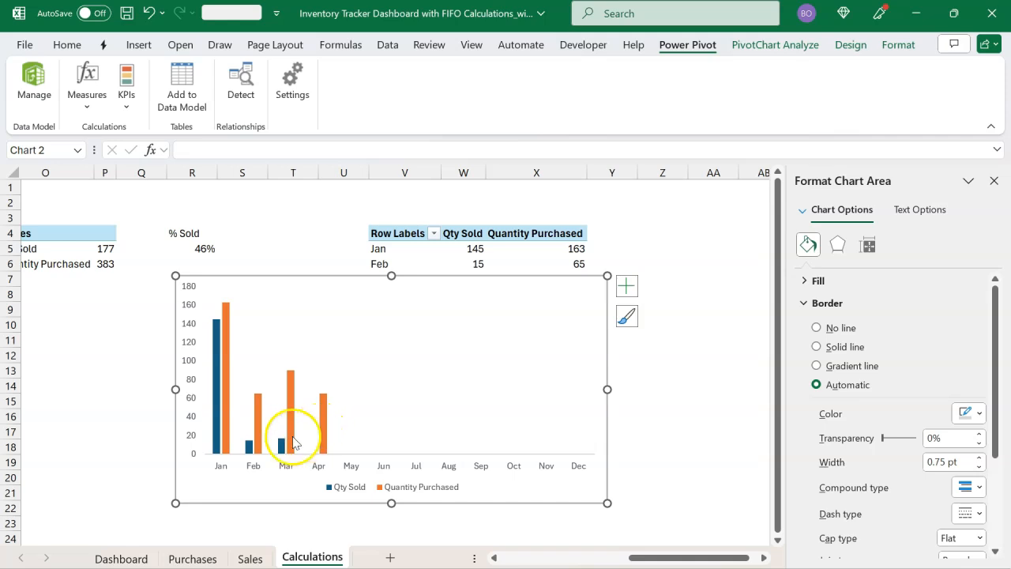
Fill the chart's Qty Sold columns with standard green and the Quantity Purchased columns with light gray.
left_click(215, 405)
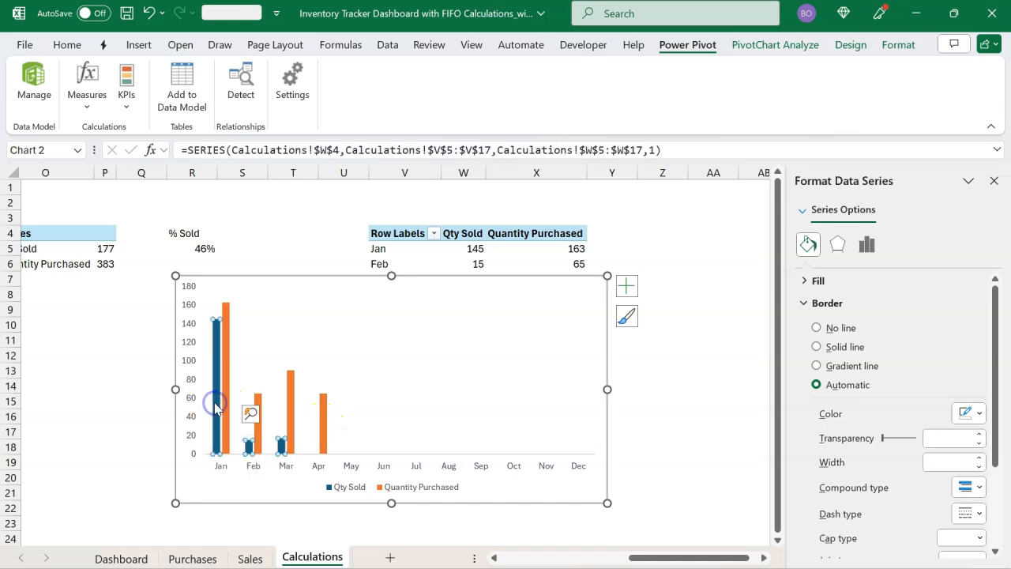
left_click(67, 45)
left_click(157, 109)
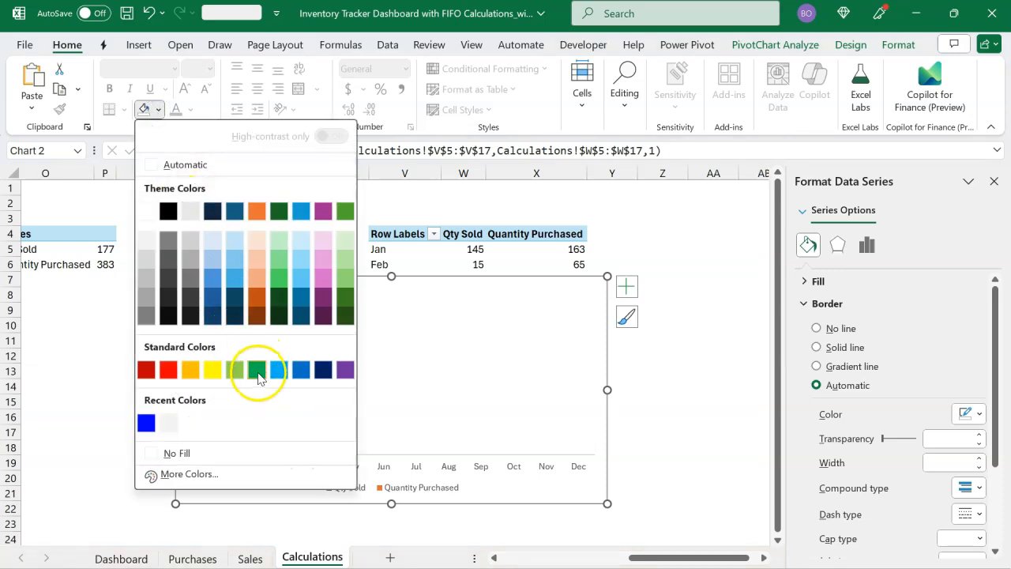
left_click(257, 369)
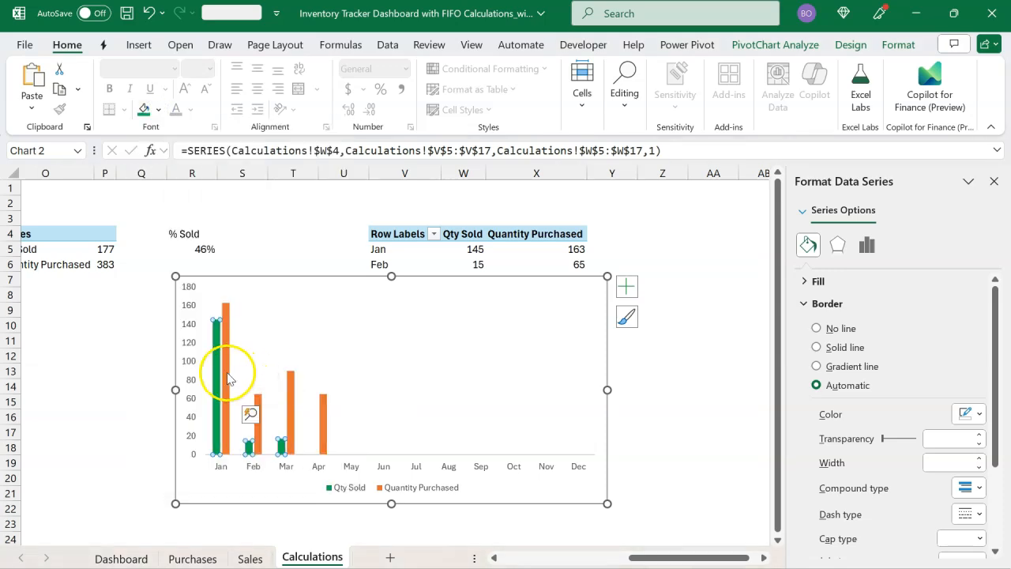
left_click(226, 372)
left_click(160, 115)
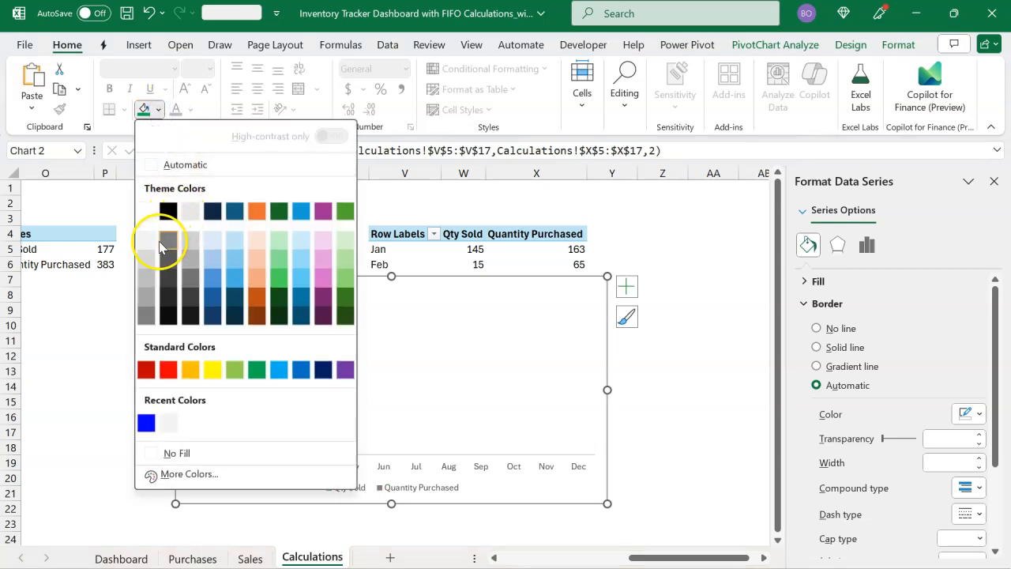
left_click(144, 276)
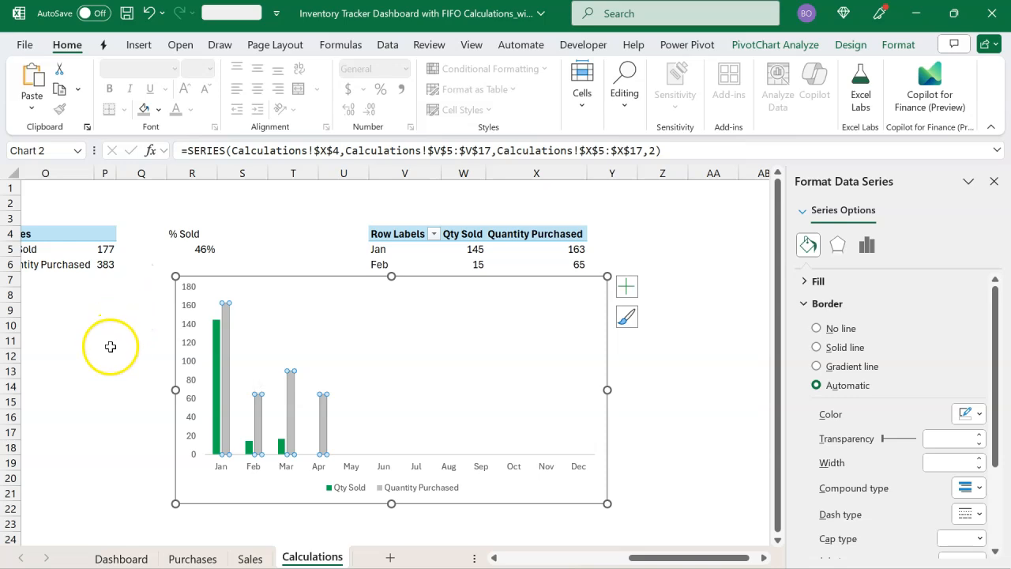
left_click(111, 347)
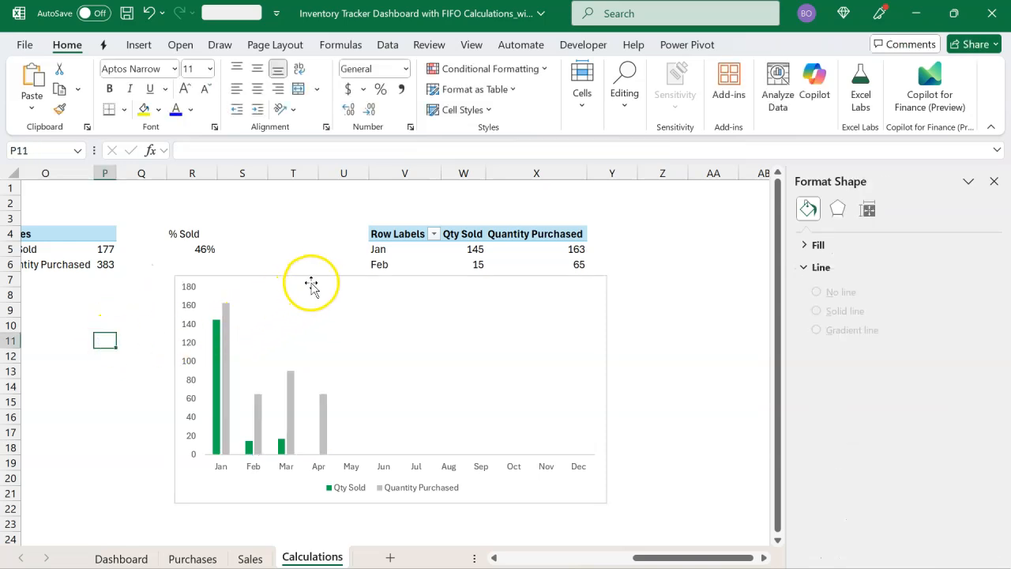
Remove the outline from the column chart's area and set its shape fill to No Fill.
left_click(312, 284)
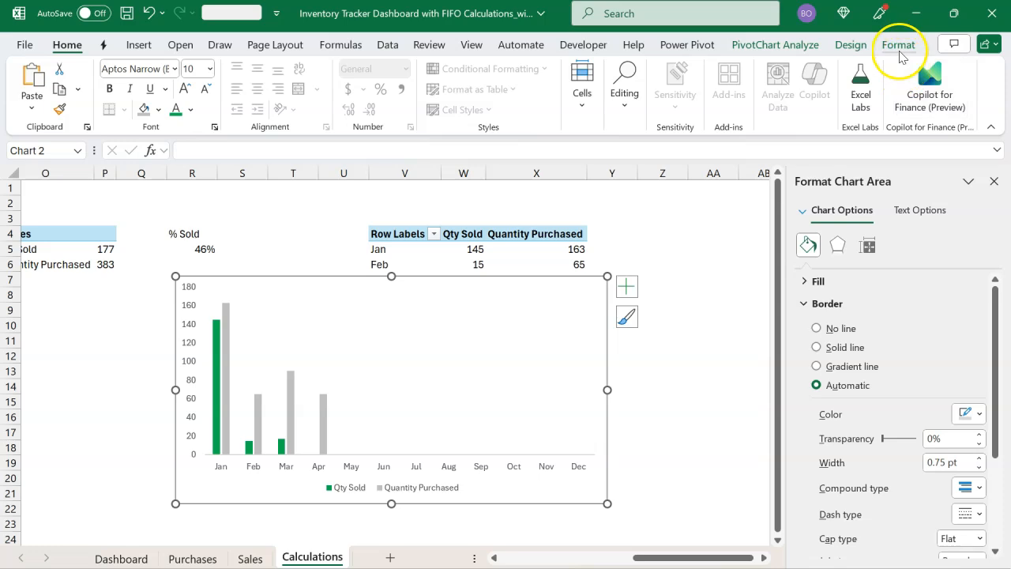
left_click(901, 50)
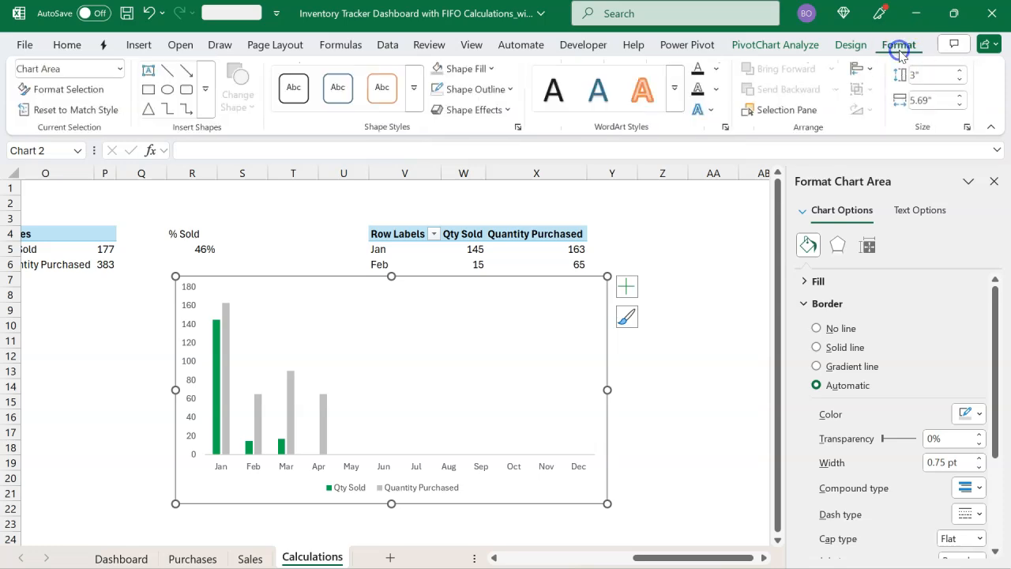
left_click(440, 87)
left_click(492, 68)
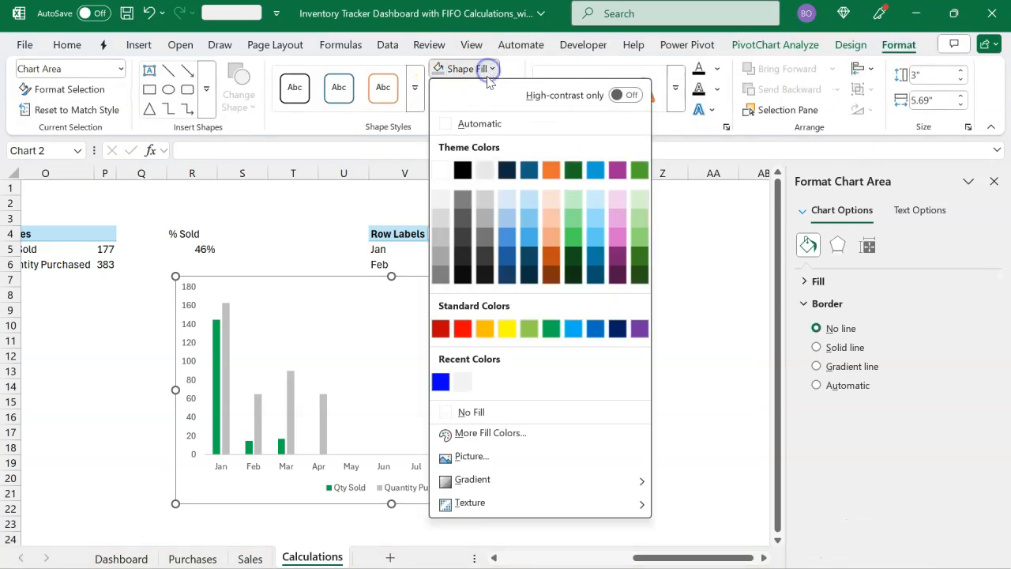
left_click(492, 411)
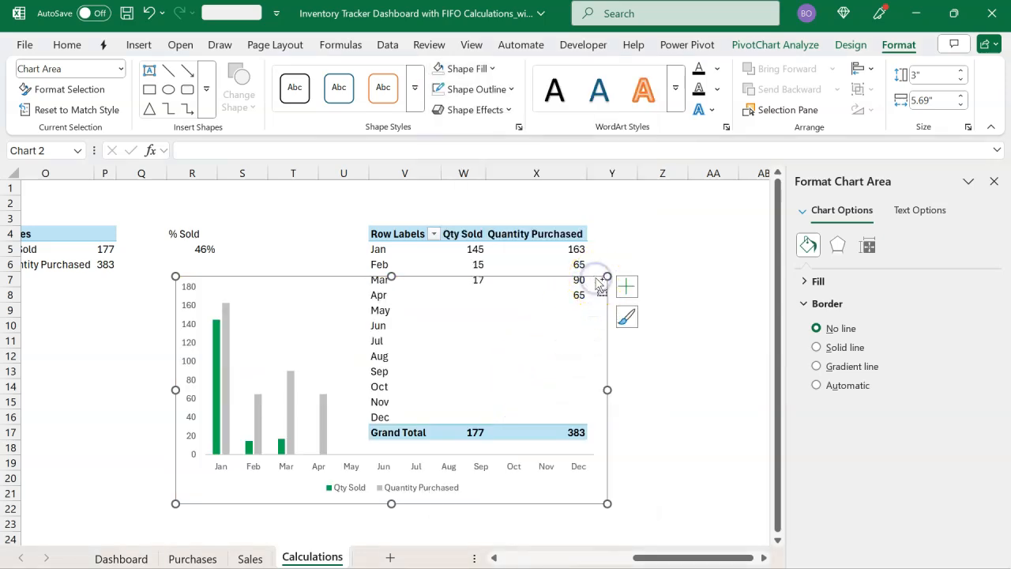
Move the column chart to the Dashboard sheet and fit it inside the card under Trend of Qty Sold and Purchased.
key("Delete")
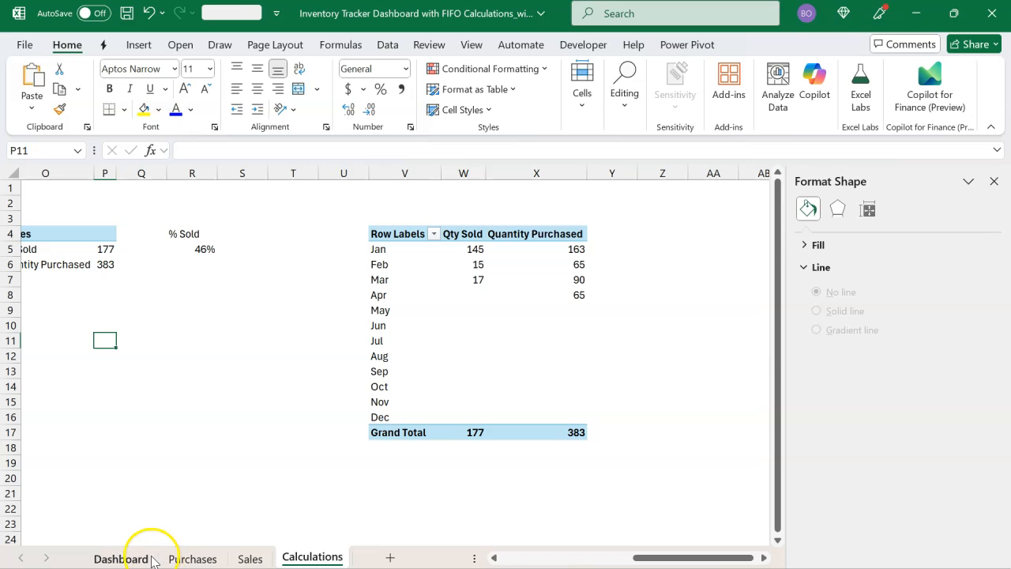
left_click(153, 560)
left_click(432, 373)
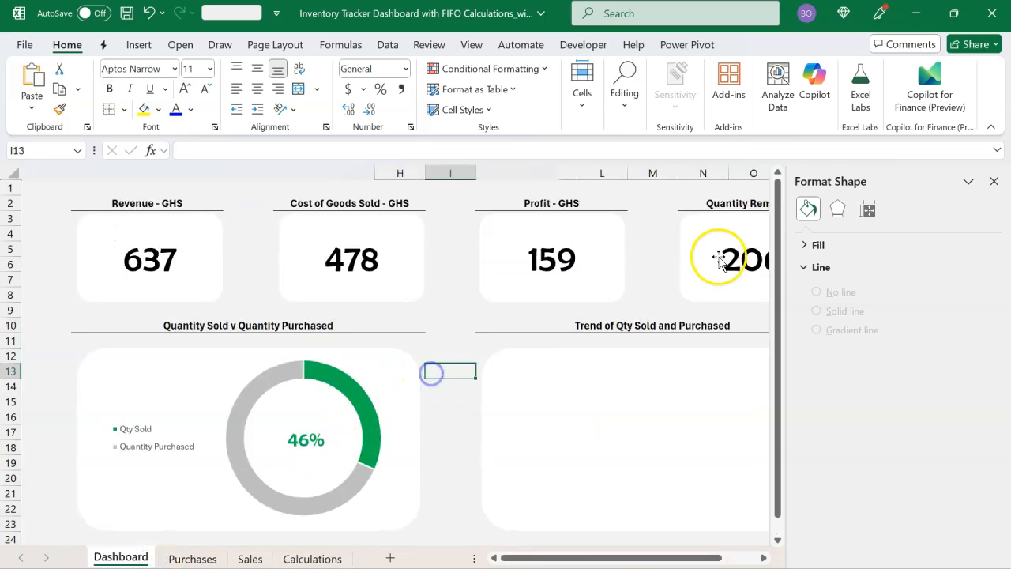
left_click(994, 181)
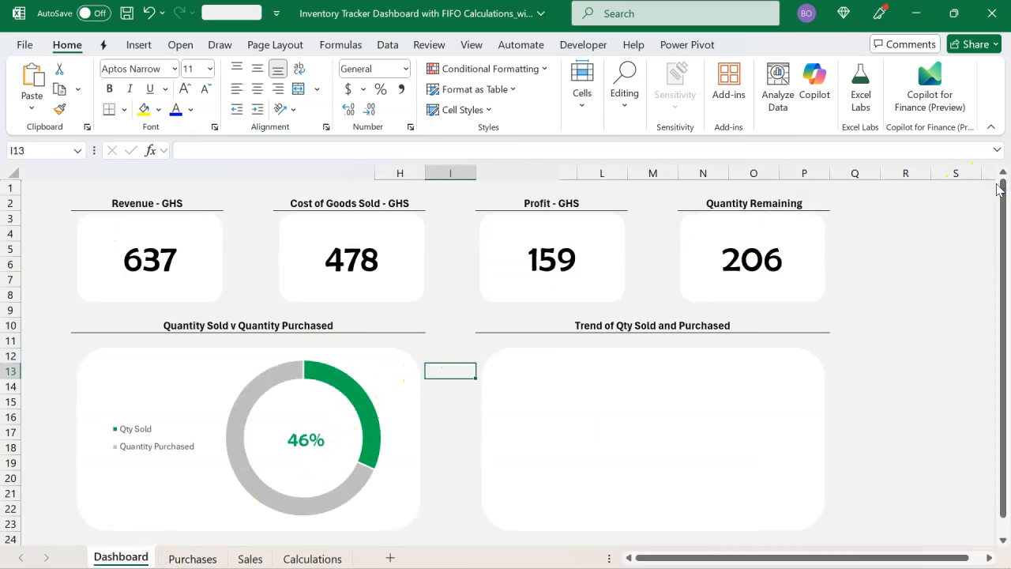
key("ctrl+v")
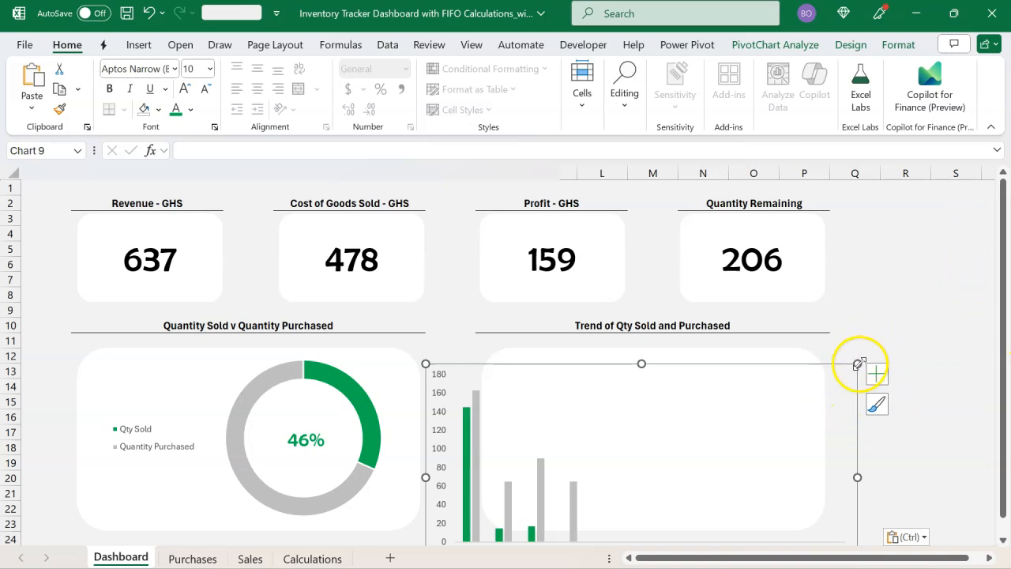
left_click_drag(859, 363, 835, 347)
left_click(835, 353)
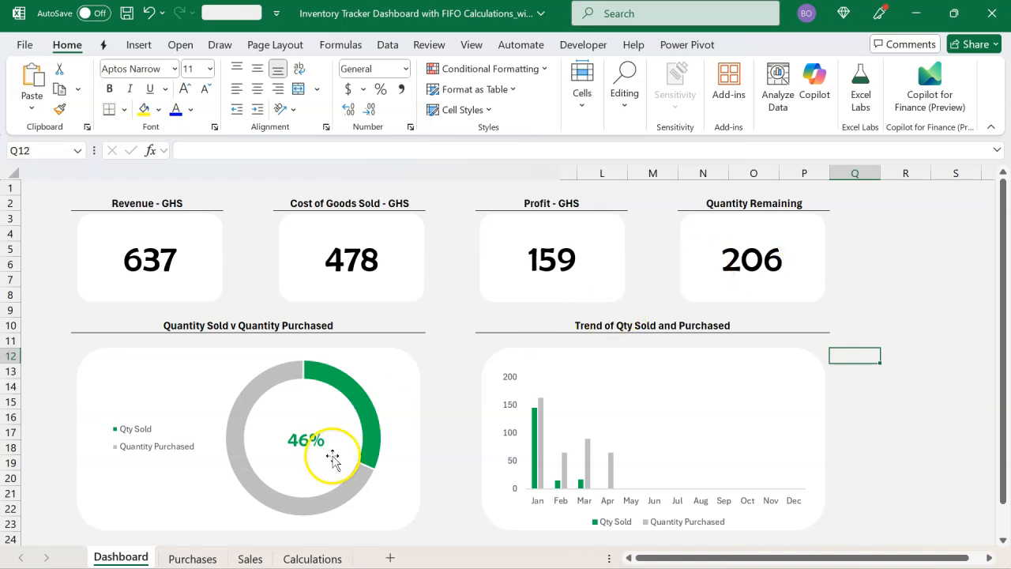
Insert a slicer for the Register table's Register field from the Calculations sheet's summary PivotTable and place it below, between the first two PivotTables.
left_click(294, 557)
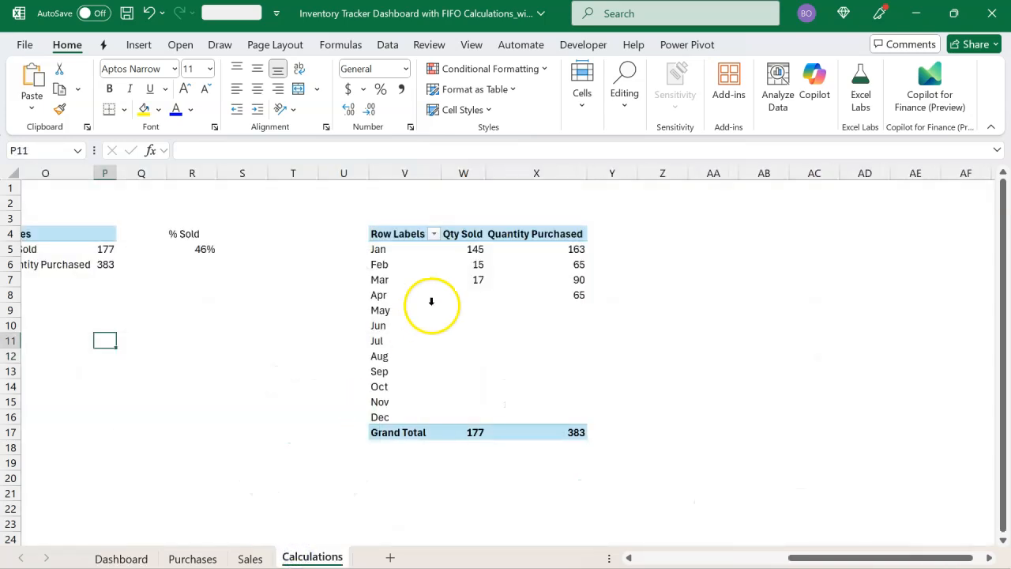
scroll(482, 314, "left", 9)
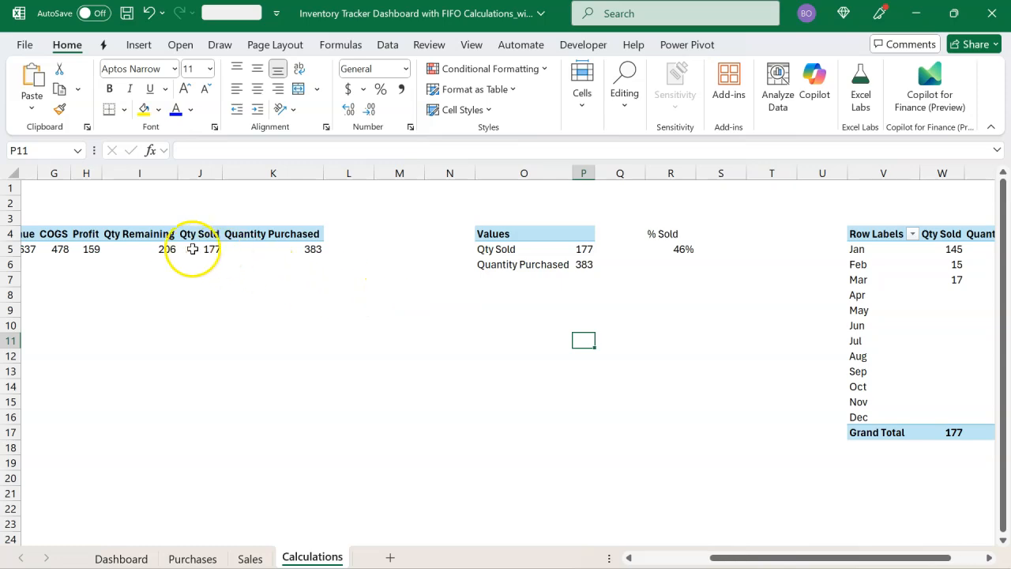
left_click(183, 249)
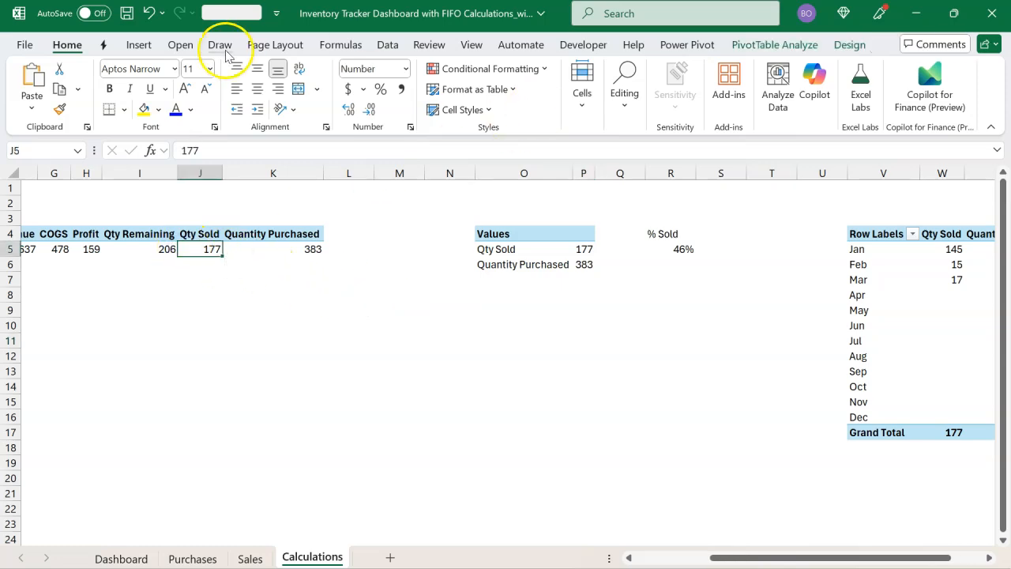
left_click(139, 45)
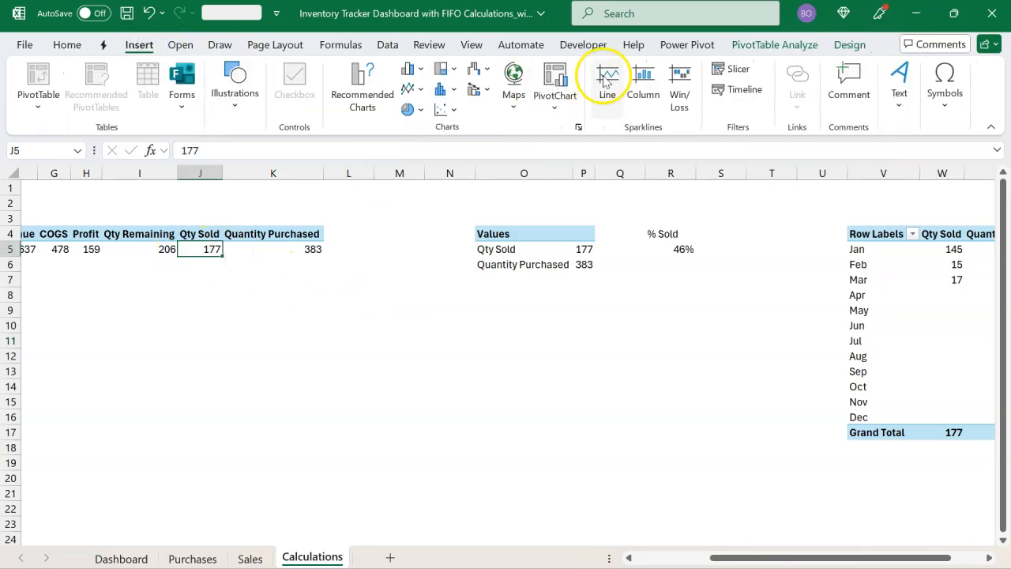
left_click(734, 69)
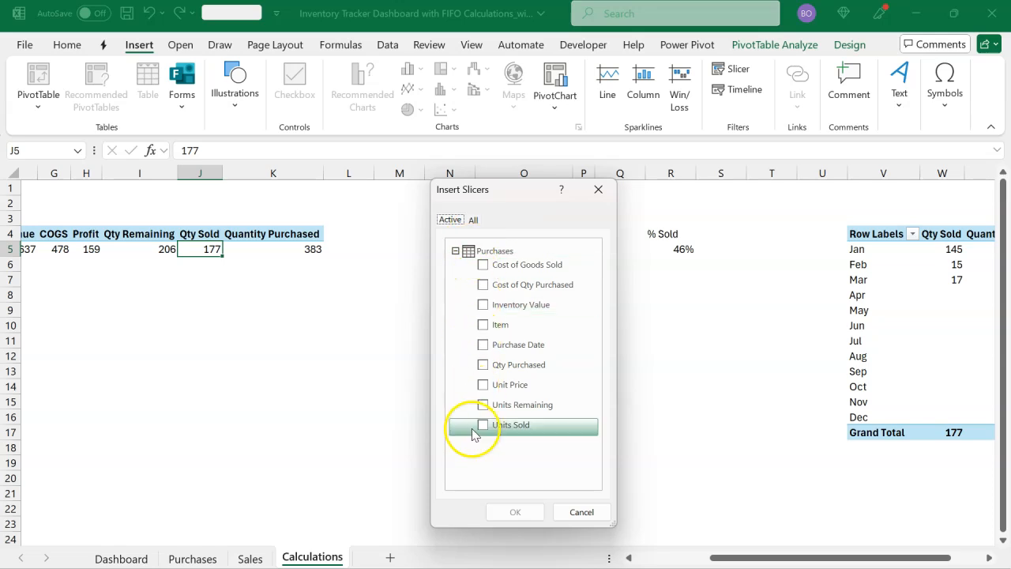
left_click(474, 221)
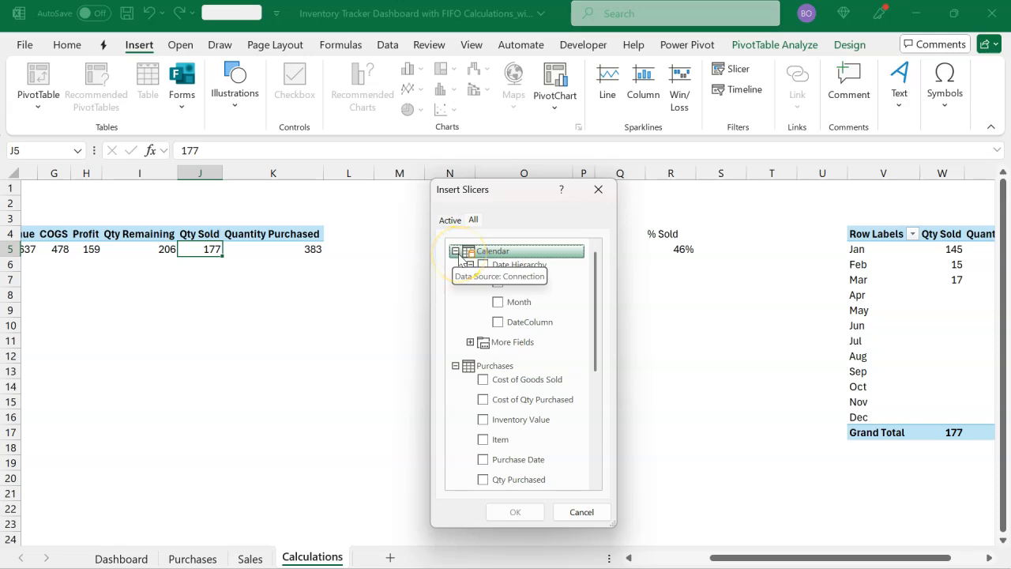
left_click(455, 252)
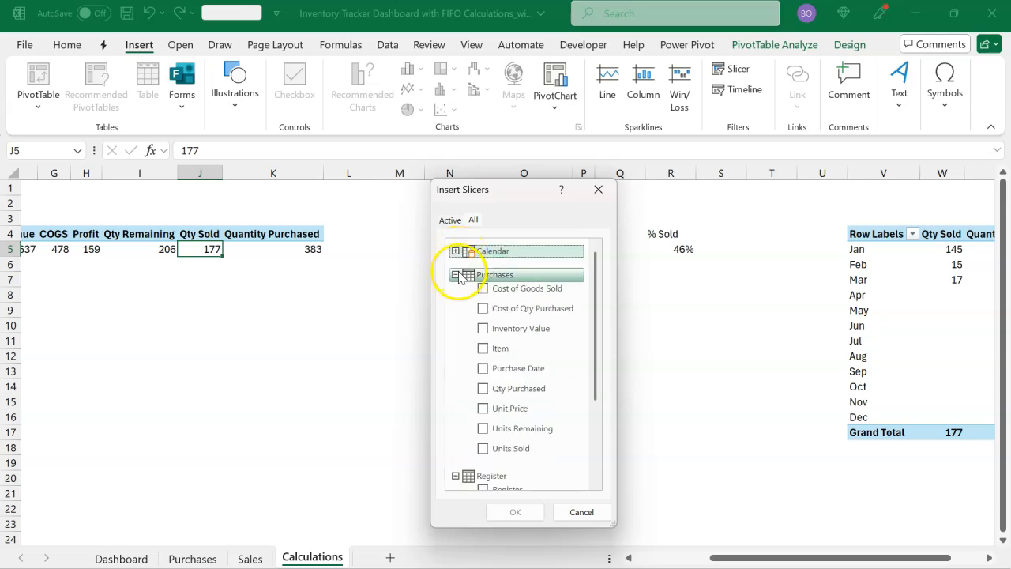
left_click(455, 275)
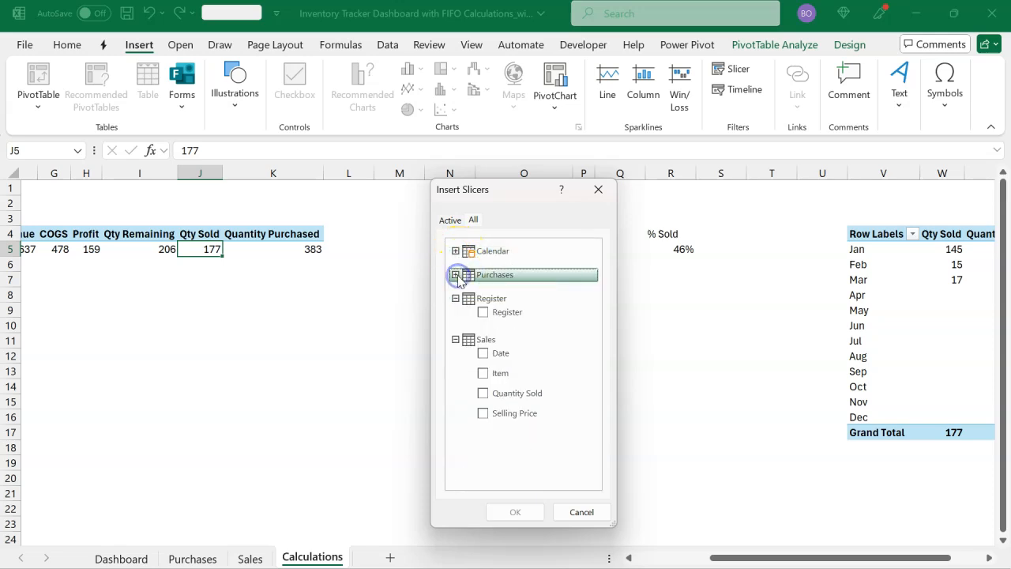
left_click(485, 313)
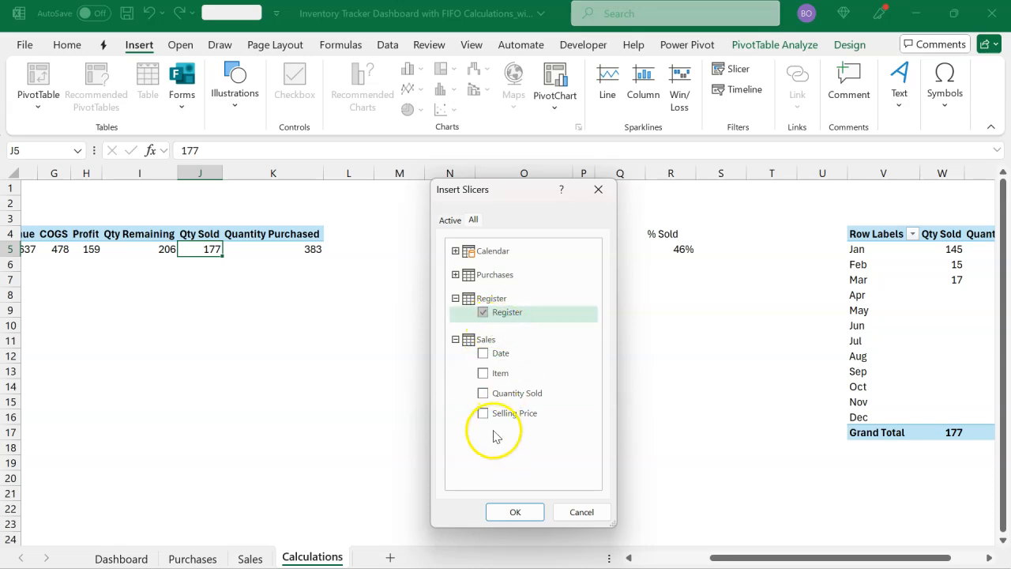
left_click(515, 510)
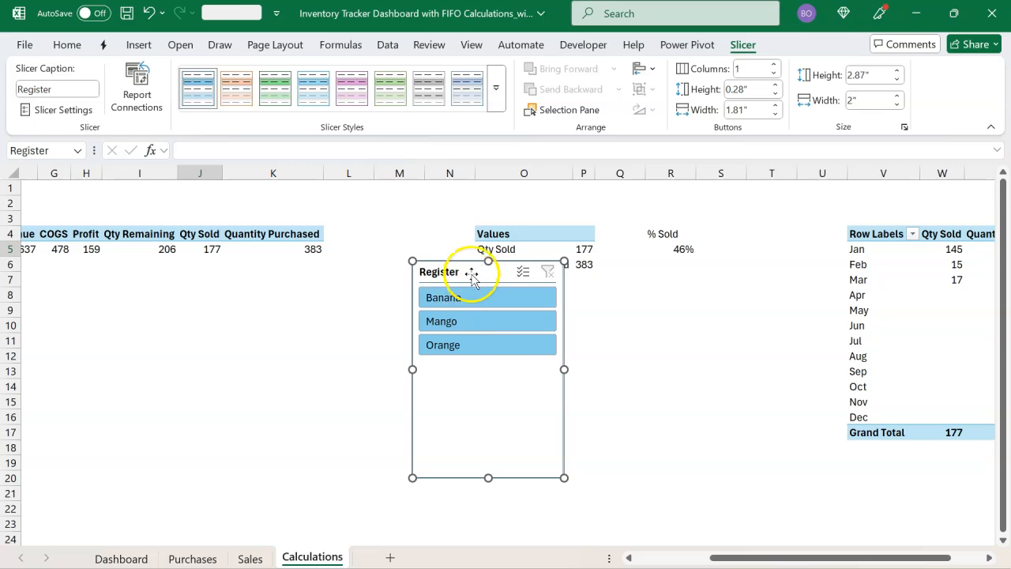
left_click_drag(471, 273, 389, 275)
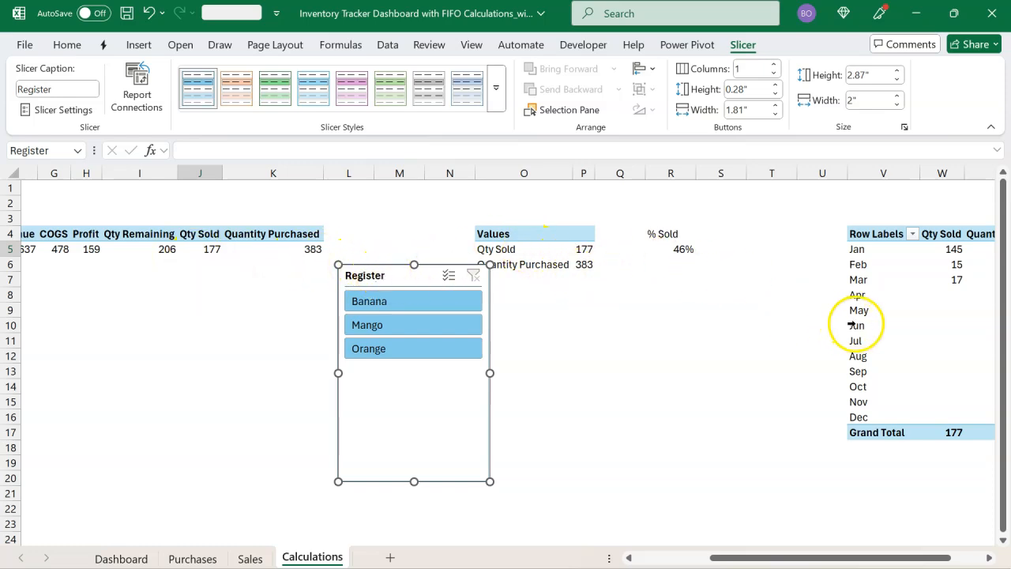
Connect the Register slicer to PivotTable2 and PivotTable3 as well through its report connections.
right_click(394, 278)
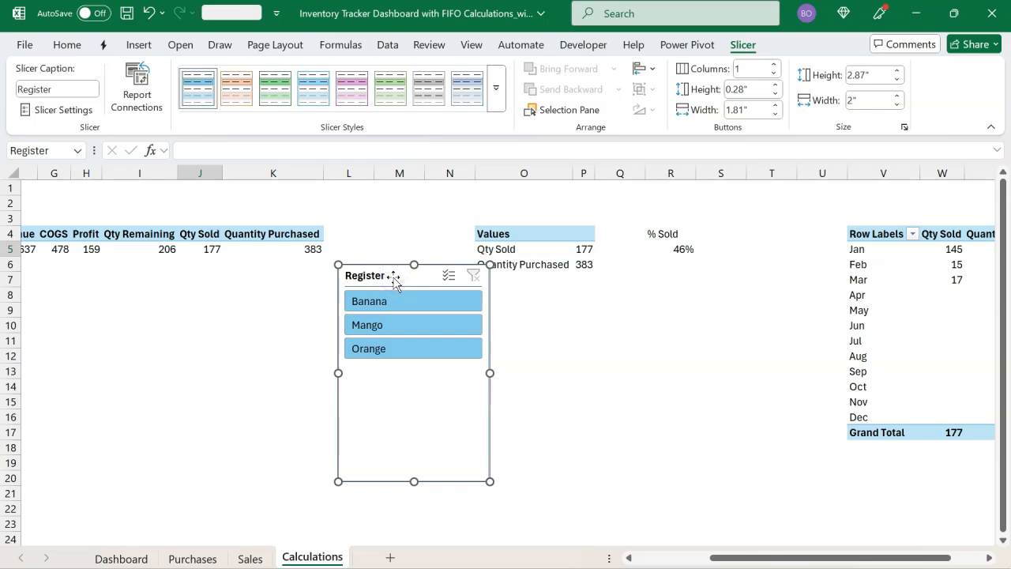
right_click(394, 277)
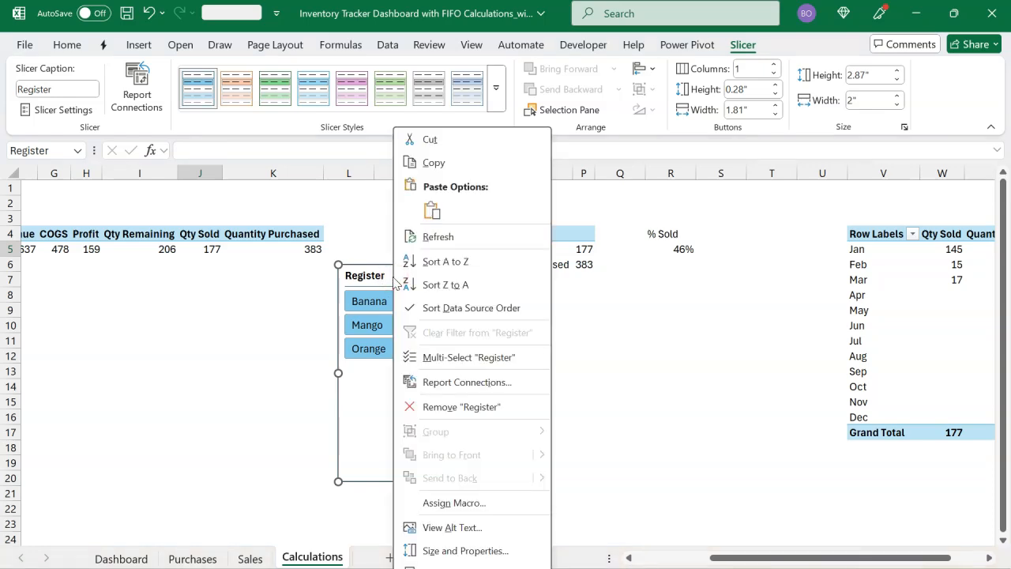
left_click(425, 385)
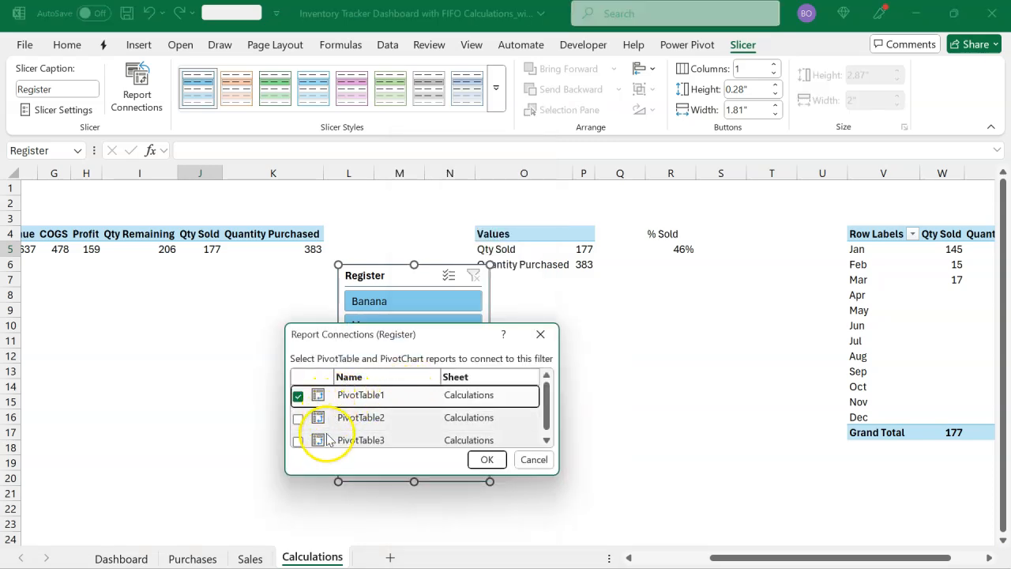
left_click(297, 418)
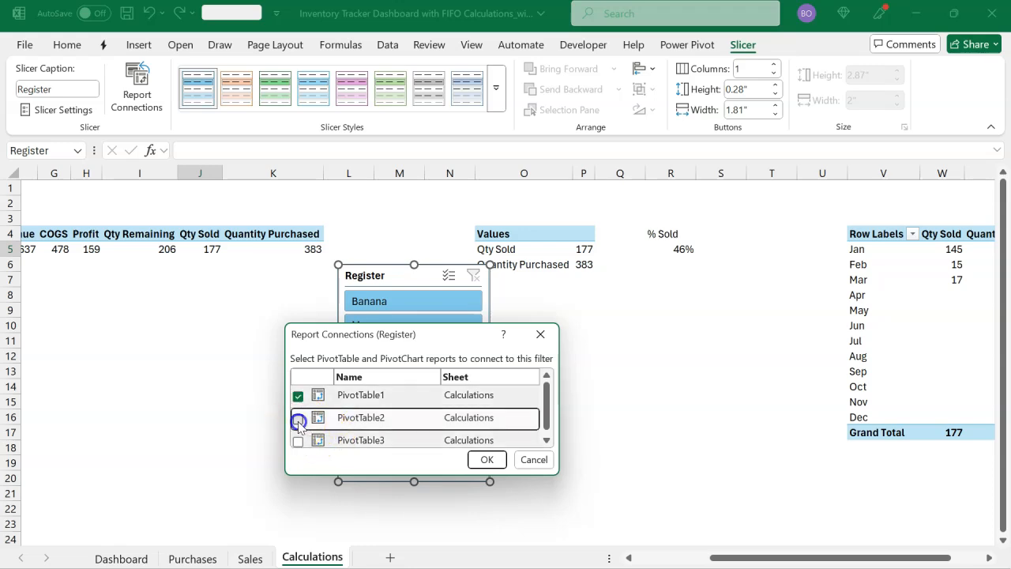
left_click(298, 441)
left_click(546, 440)
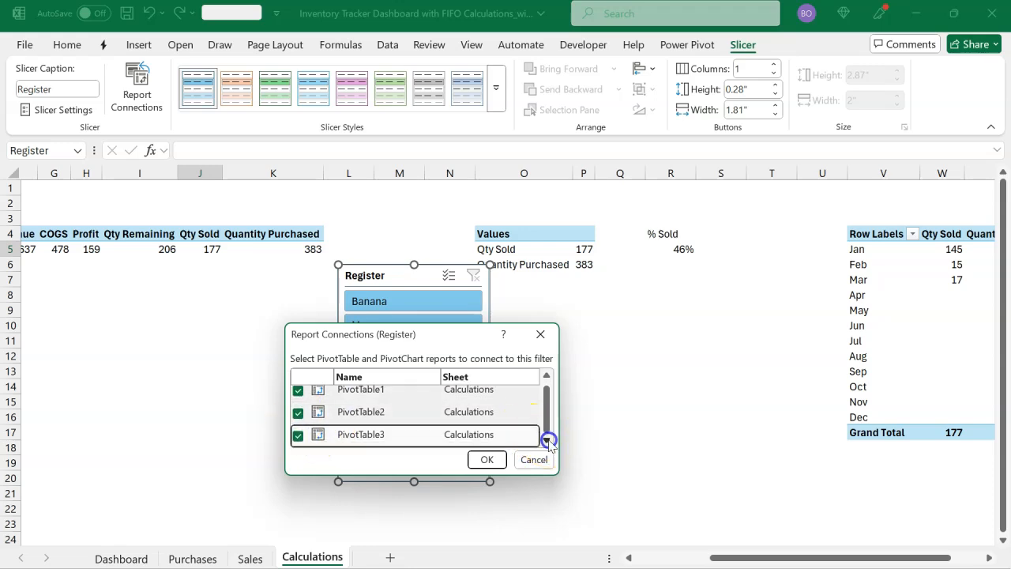
left_click(489, 460)
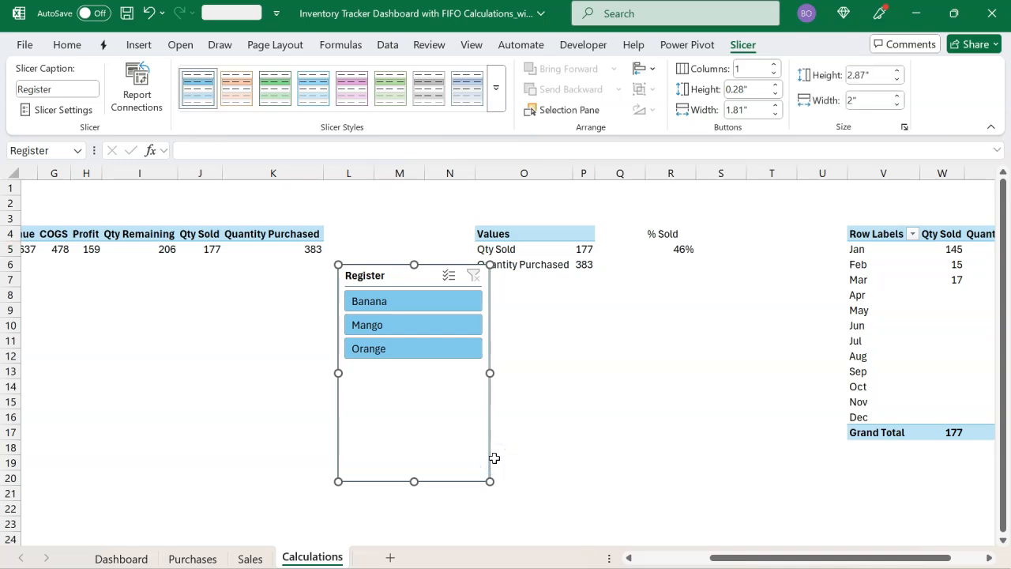
Test the Register slicer on the PivotTables by filtering to Banana, Mango and Orange in turn, and clear the filter.
left_click(448, 301)
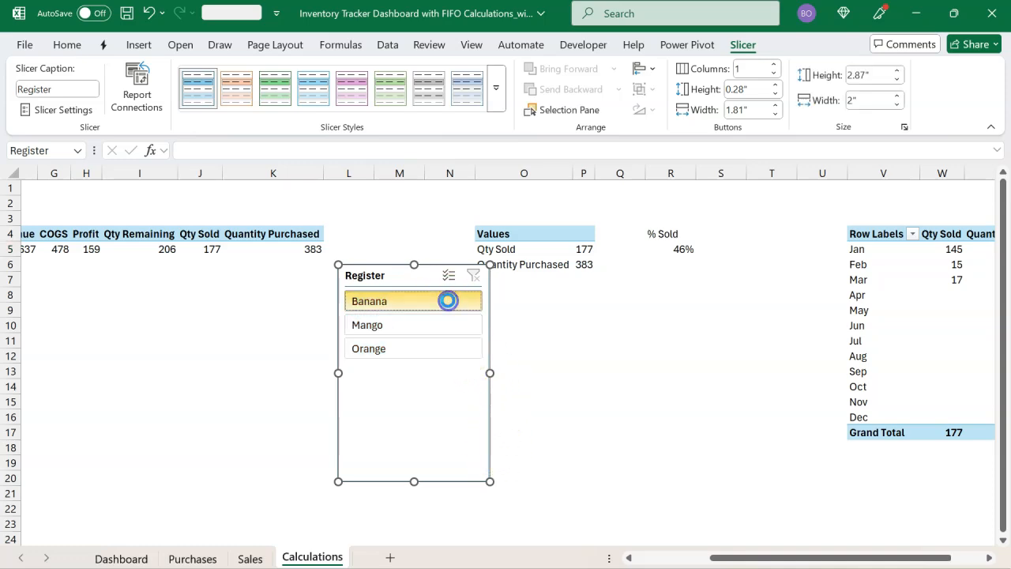
left_click(443, 324)
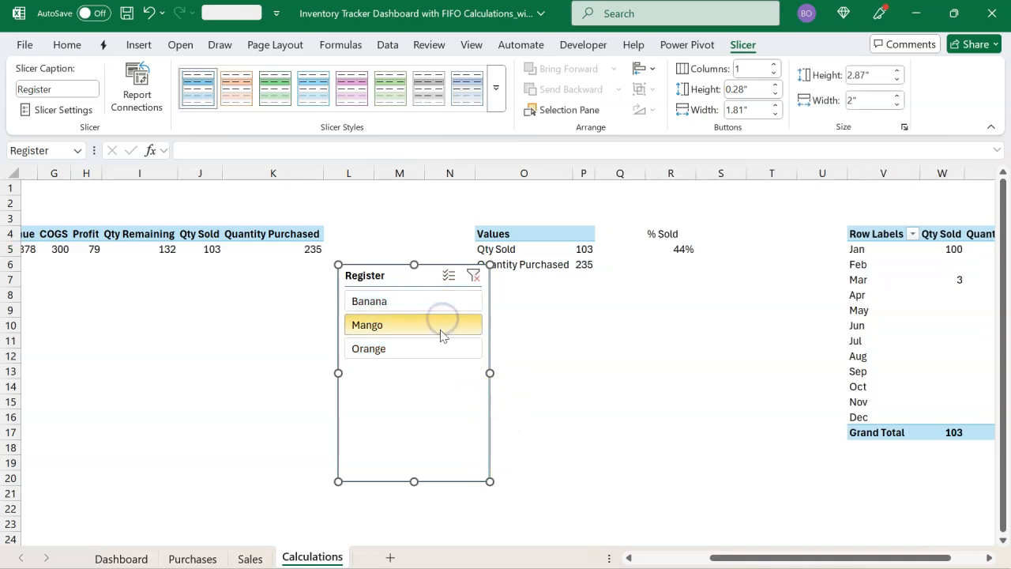
left_click(440, 348)
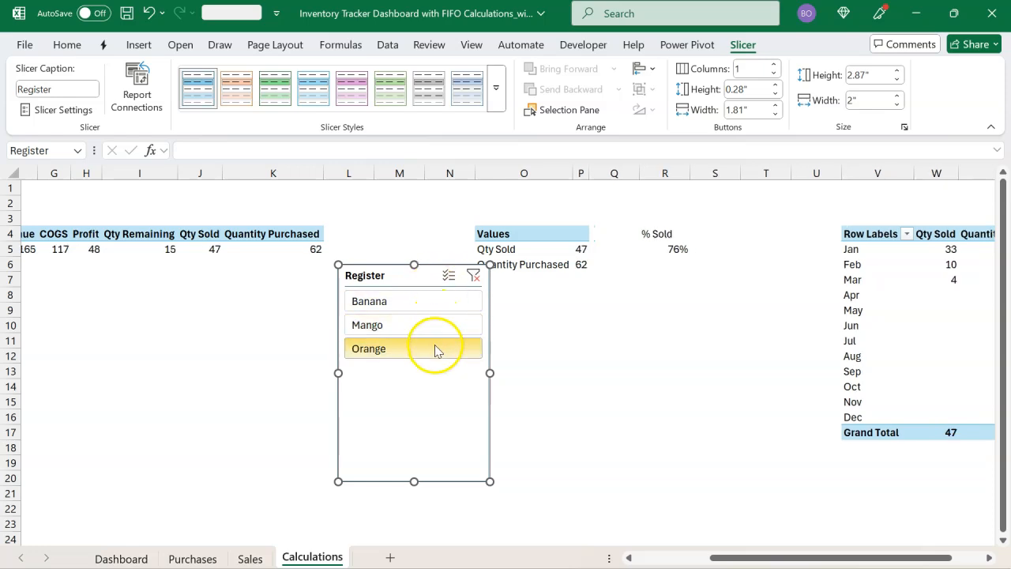
left_click(472, 279)
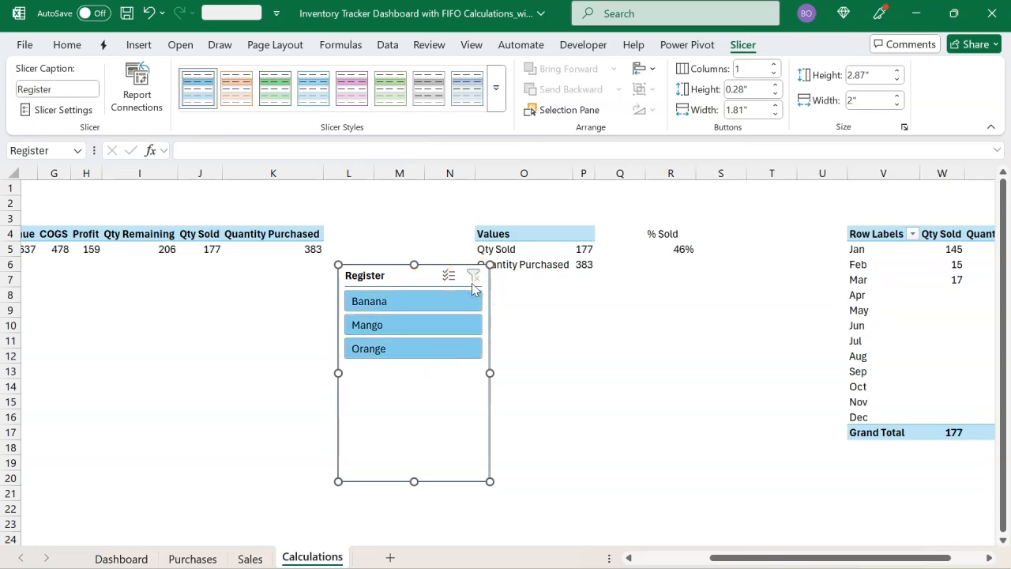
Move the Register slicer to the Dashboard sheet with active content and data connections enabled, place it beside the cards, and narrow it to about 1.82".
left_click(411, 278)
key("Delete")
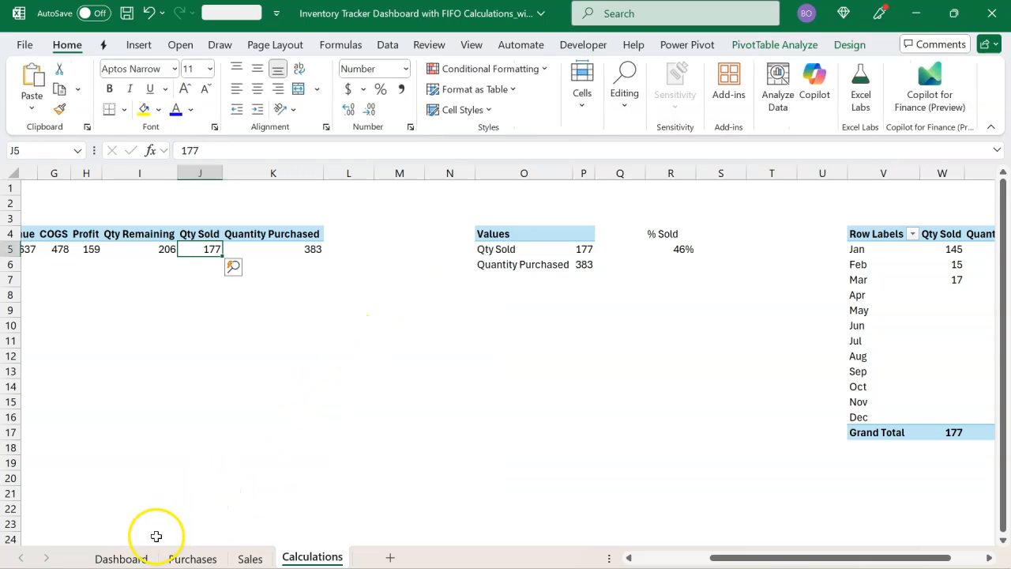
left_click(140, 555)
left_click(884, 260)
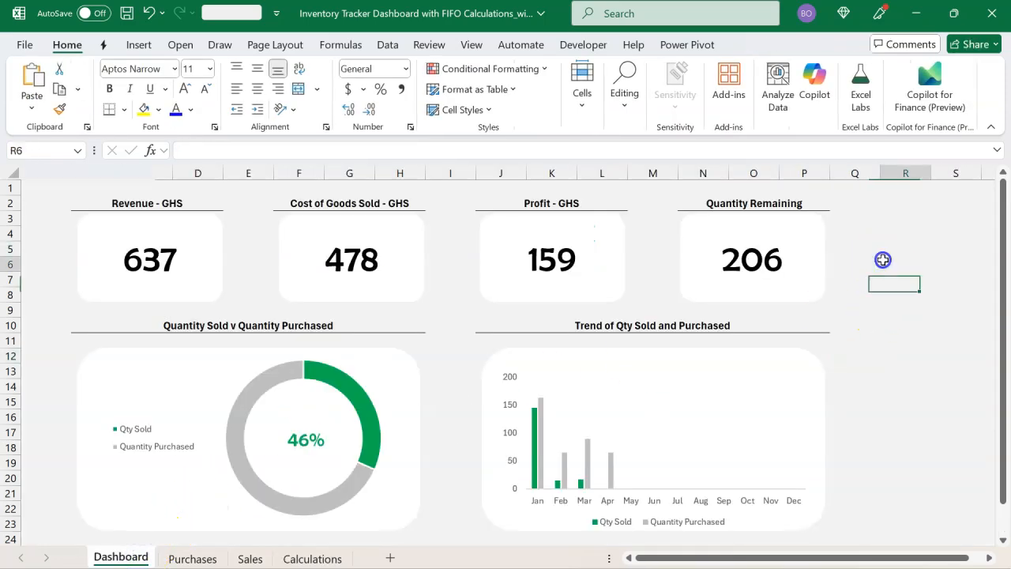
key("ctrl+v")
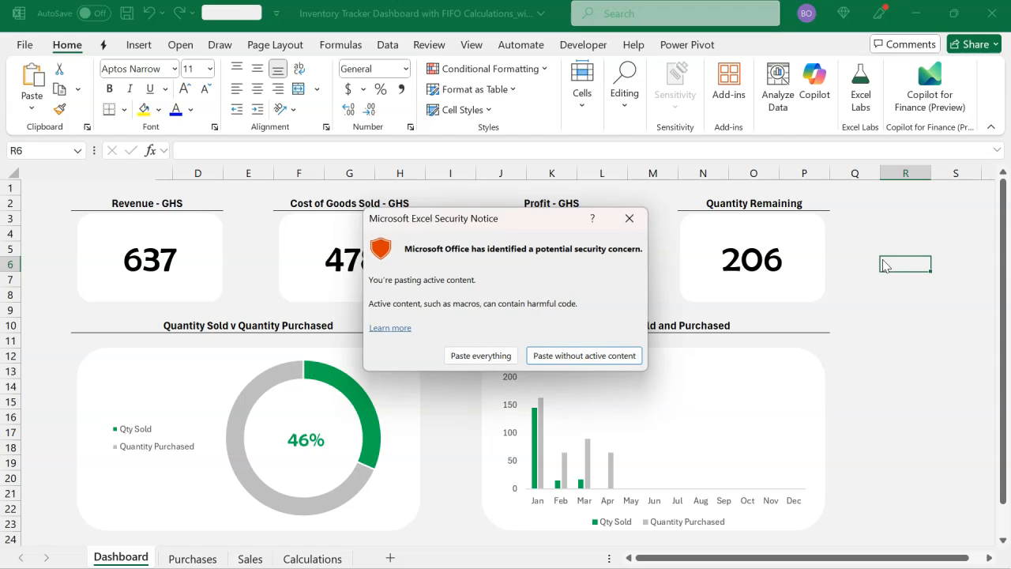
left_click(480, 356)
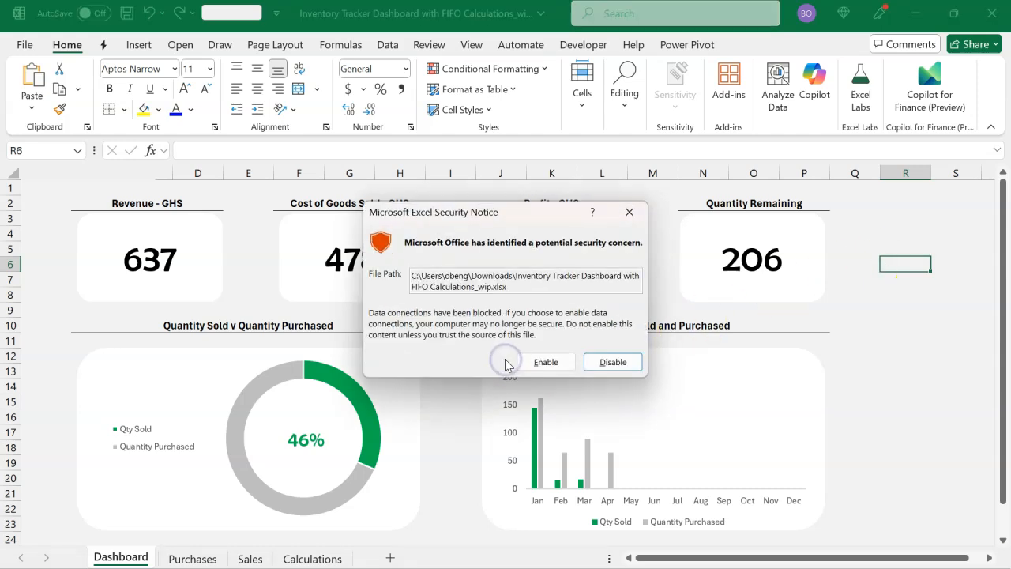
left_click(546, 362)
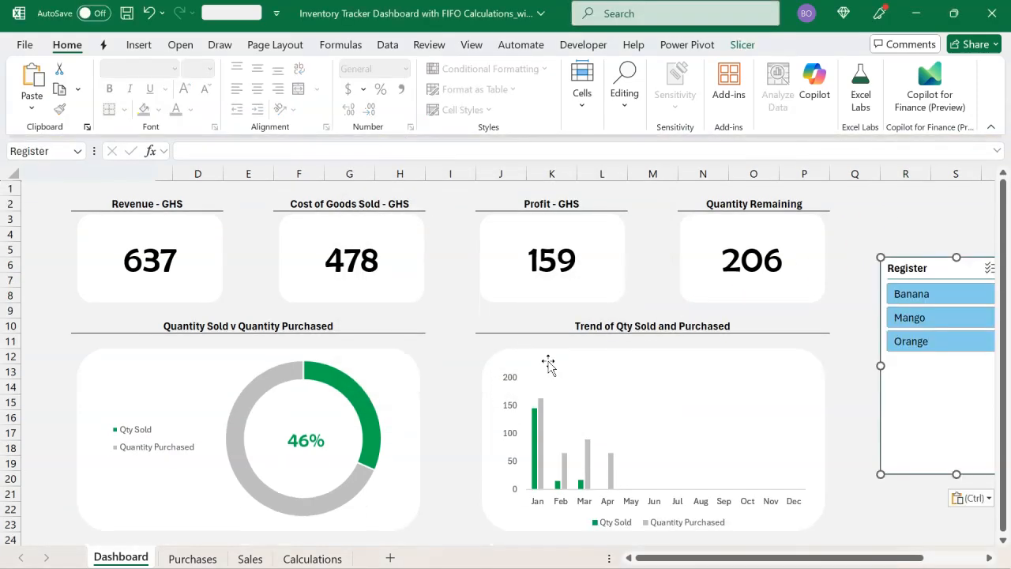
left_click_drag(887, 266, 857, 276)
left_click_drag(996, 364, 983, 364)
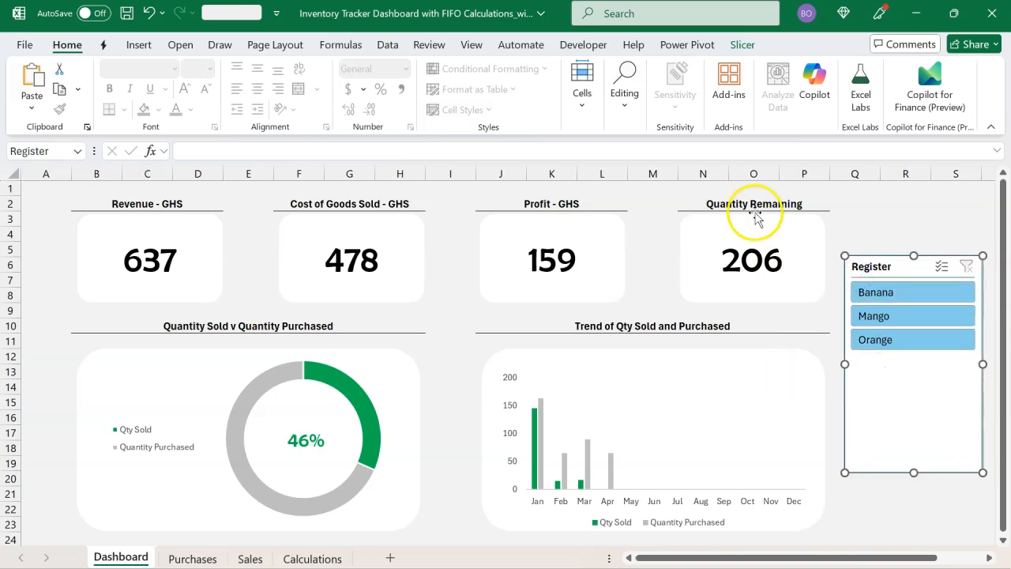
Set the Register slicer's button height to 0.7" and apply the light grey slicer style.
left_click(751, 46)
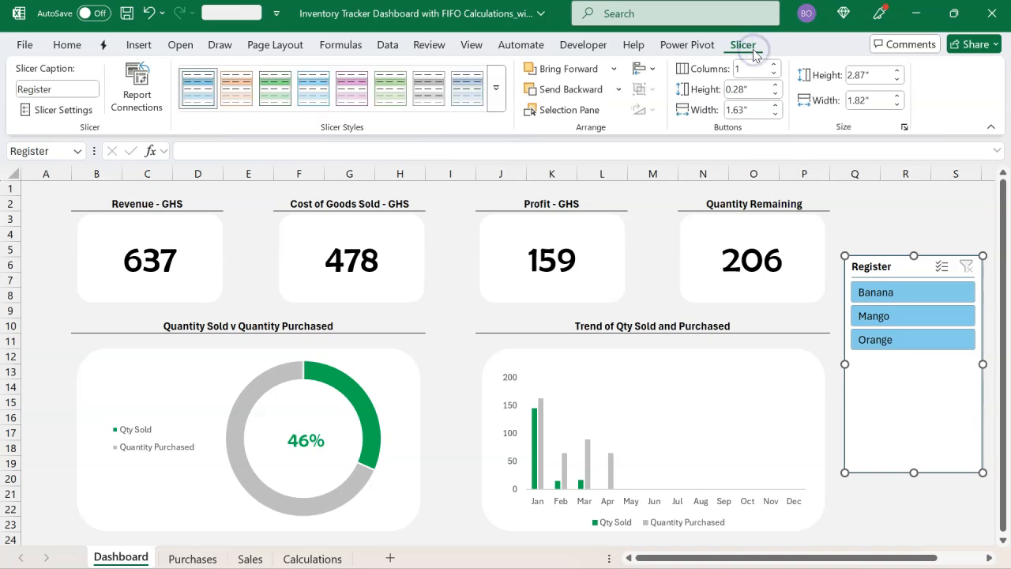
left_click(775, 85)
left_click(775, 85)
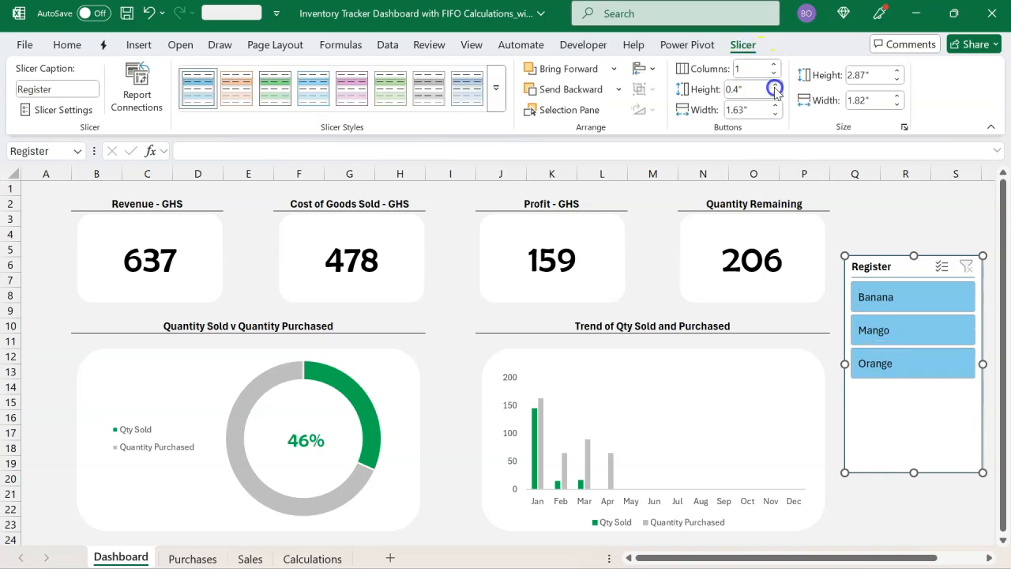
left_click(776, 86)
left_click(775, 85)
left_click(775, 86)
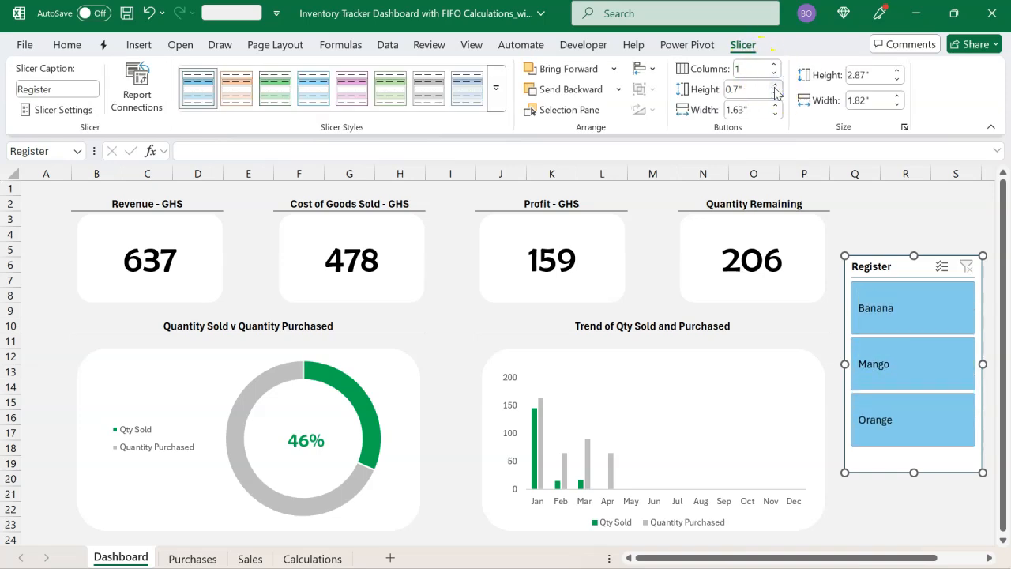
left_click(438, 97)
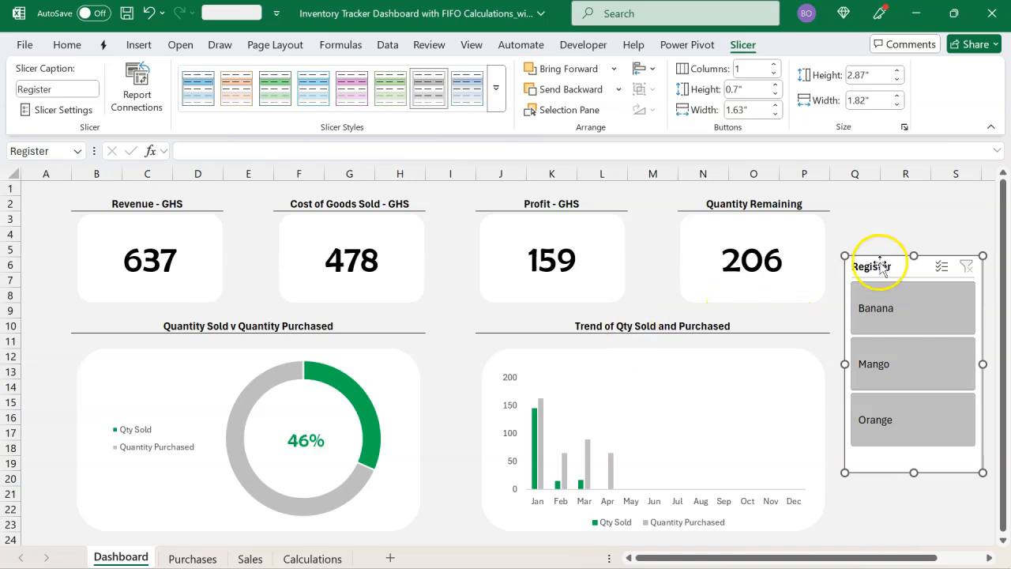
left_click(897, 235)
Check the dashboard's cards and charts with the Register slicer filtered to Banana, Mango and Orange, and clear the filter.
left_click(897, 308)
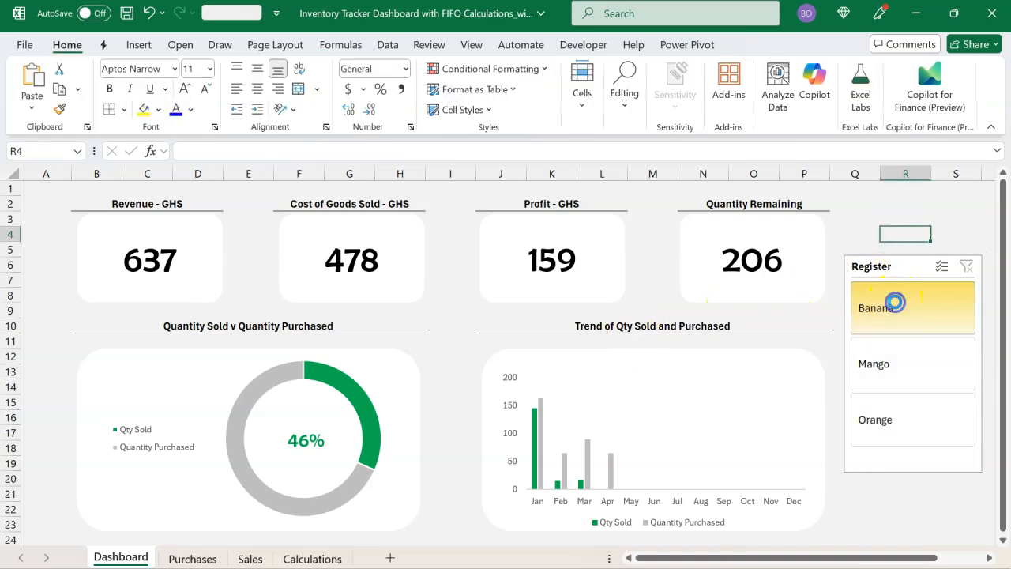
left_click(899, 365)
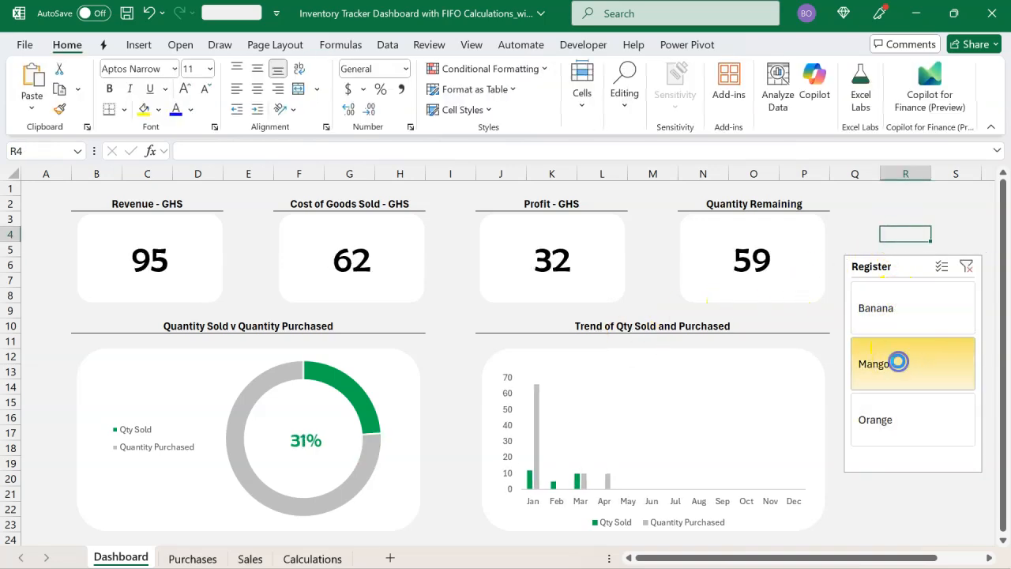
left_click(901, 407)
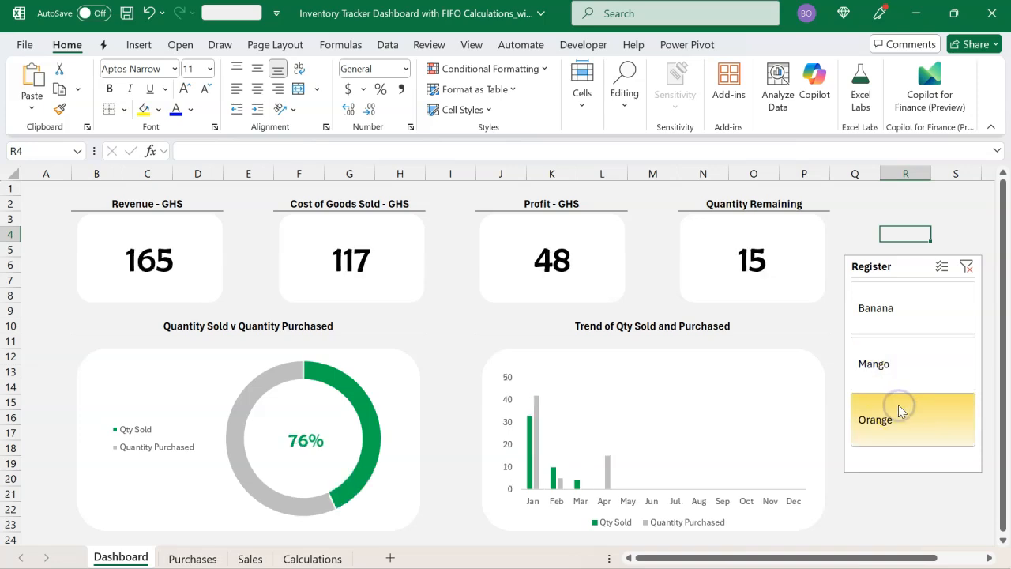
left_click(909, 366)
left_click(916, 313)
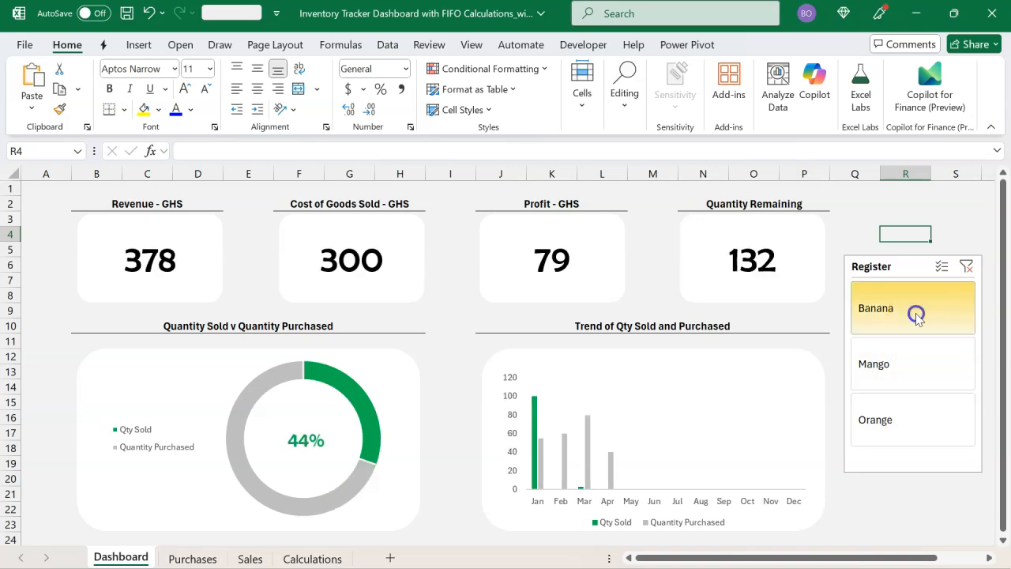
left_click(965, 267)
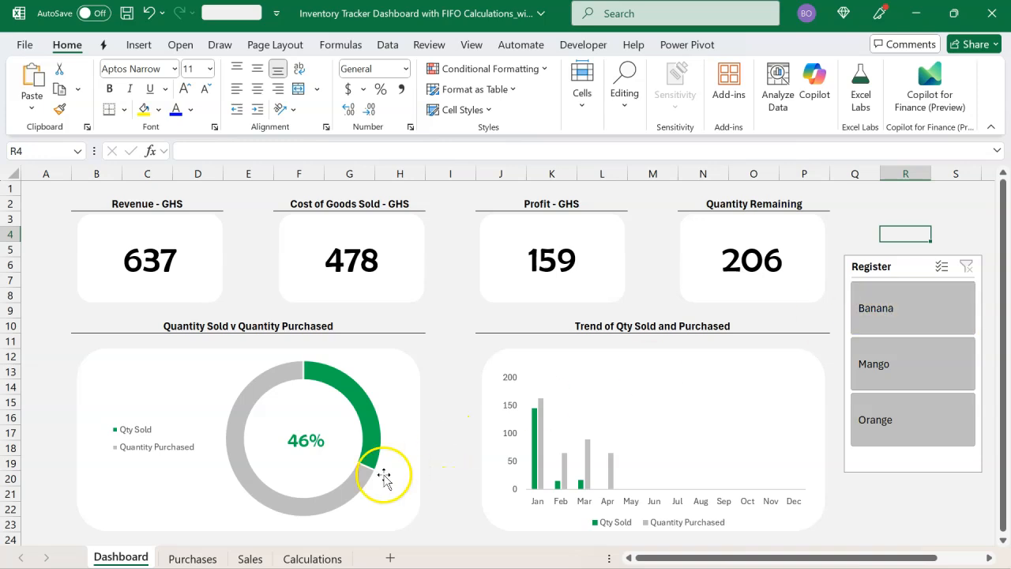
View the Sales table, try adding a blank row at the end of the Purchases table and undo it, returning to the Dashboard.
left_click(250, 559)
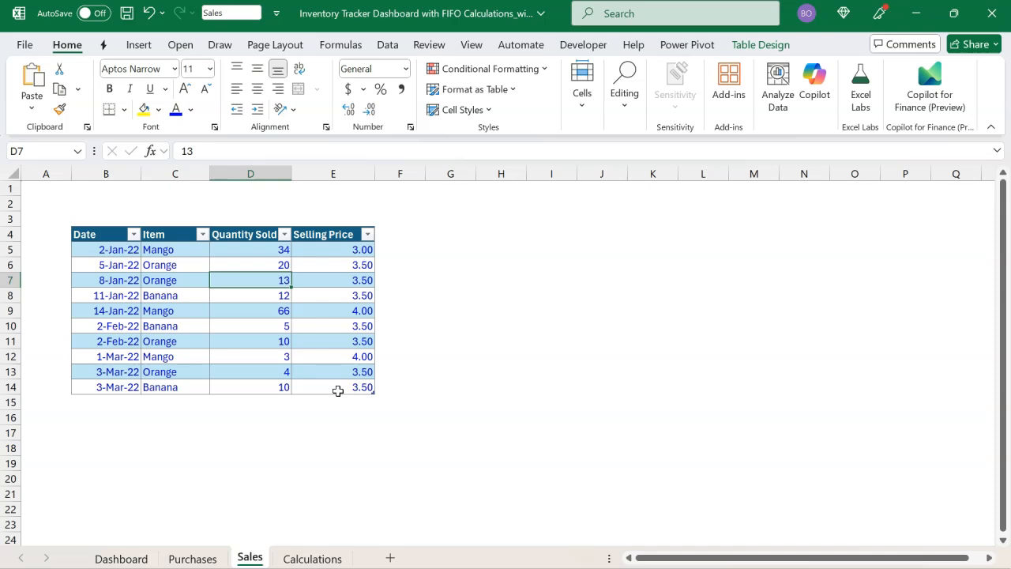
left_click(194, 559)
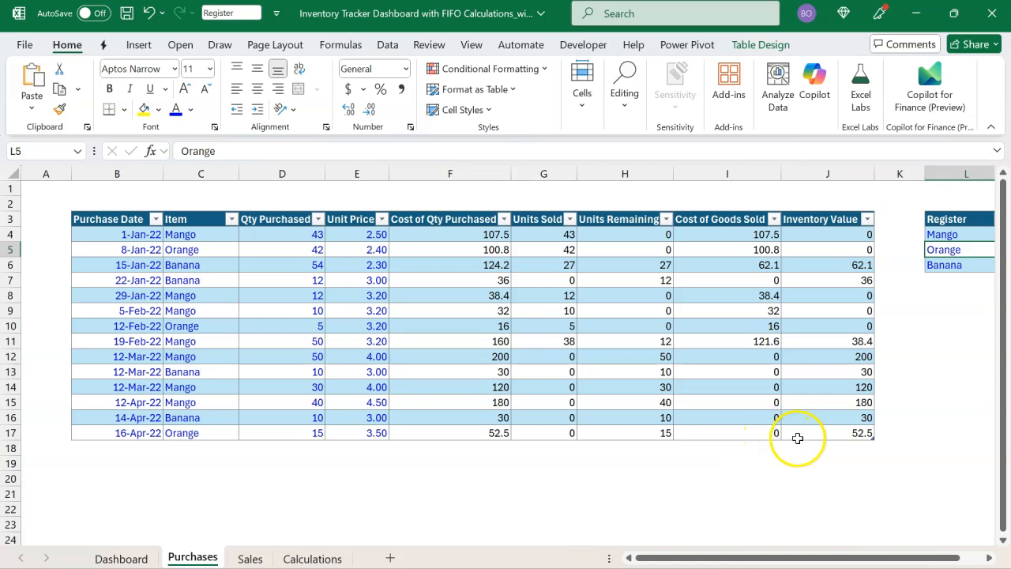
left_click(798, 438)
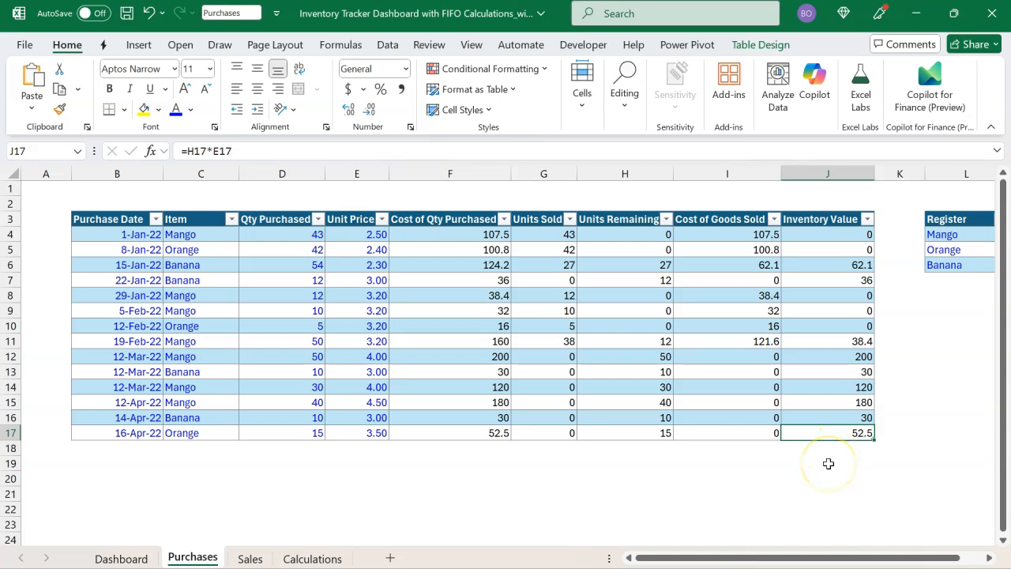
key("Tab")
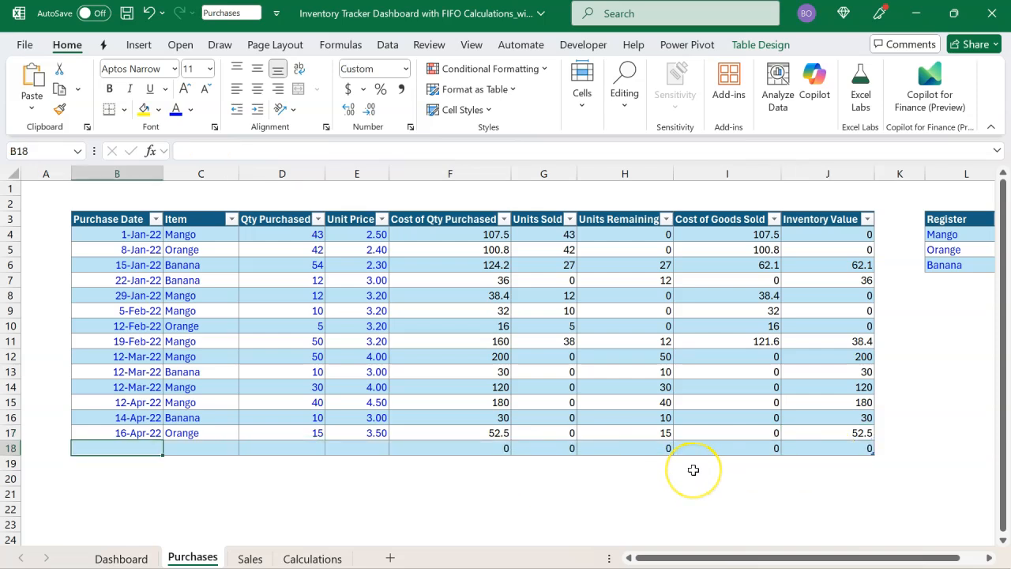
key("ctrl+z")
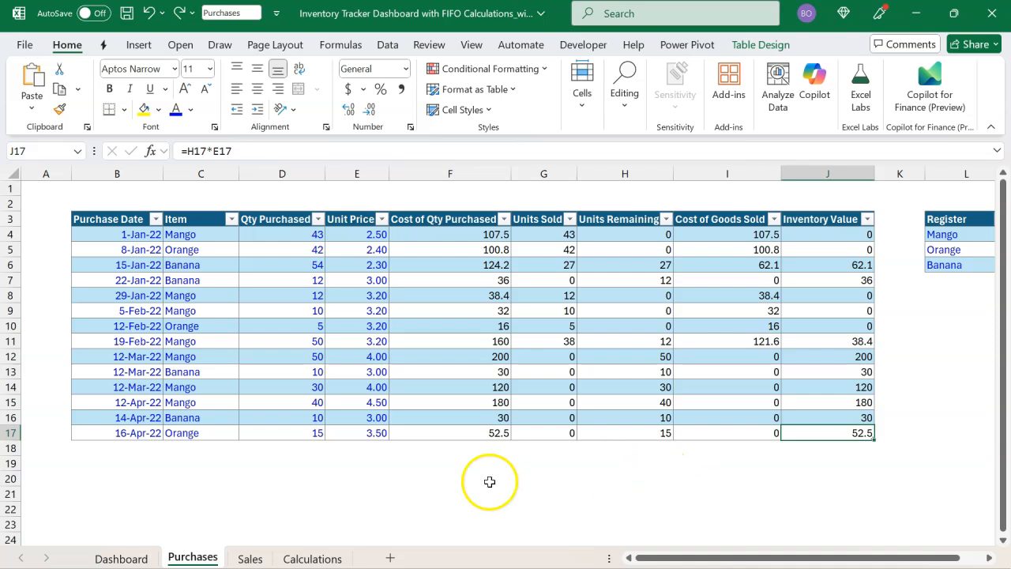
left_click(150, 558)
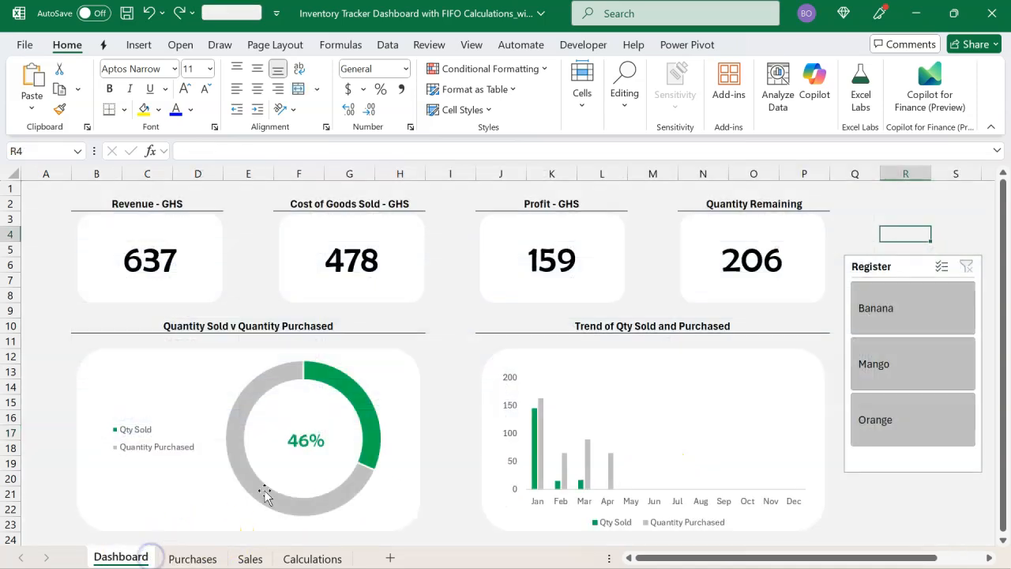